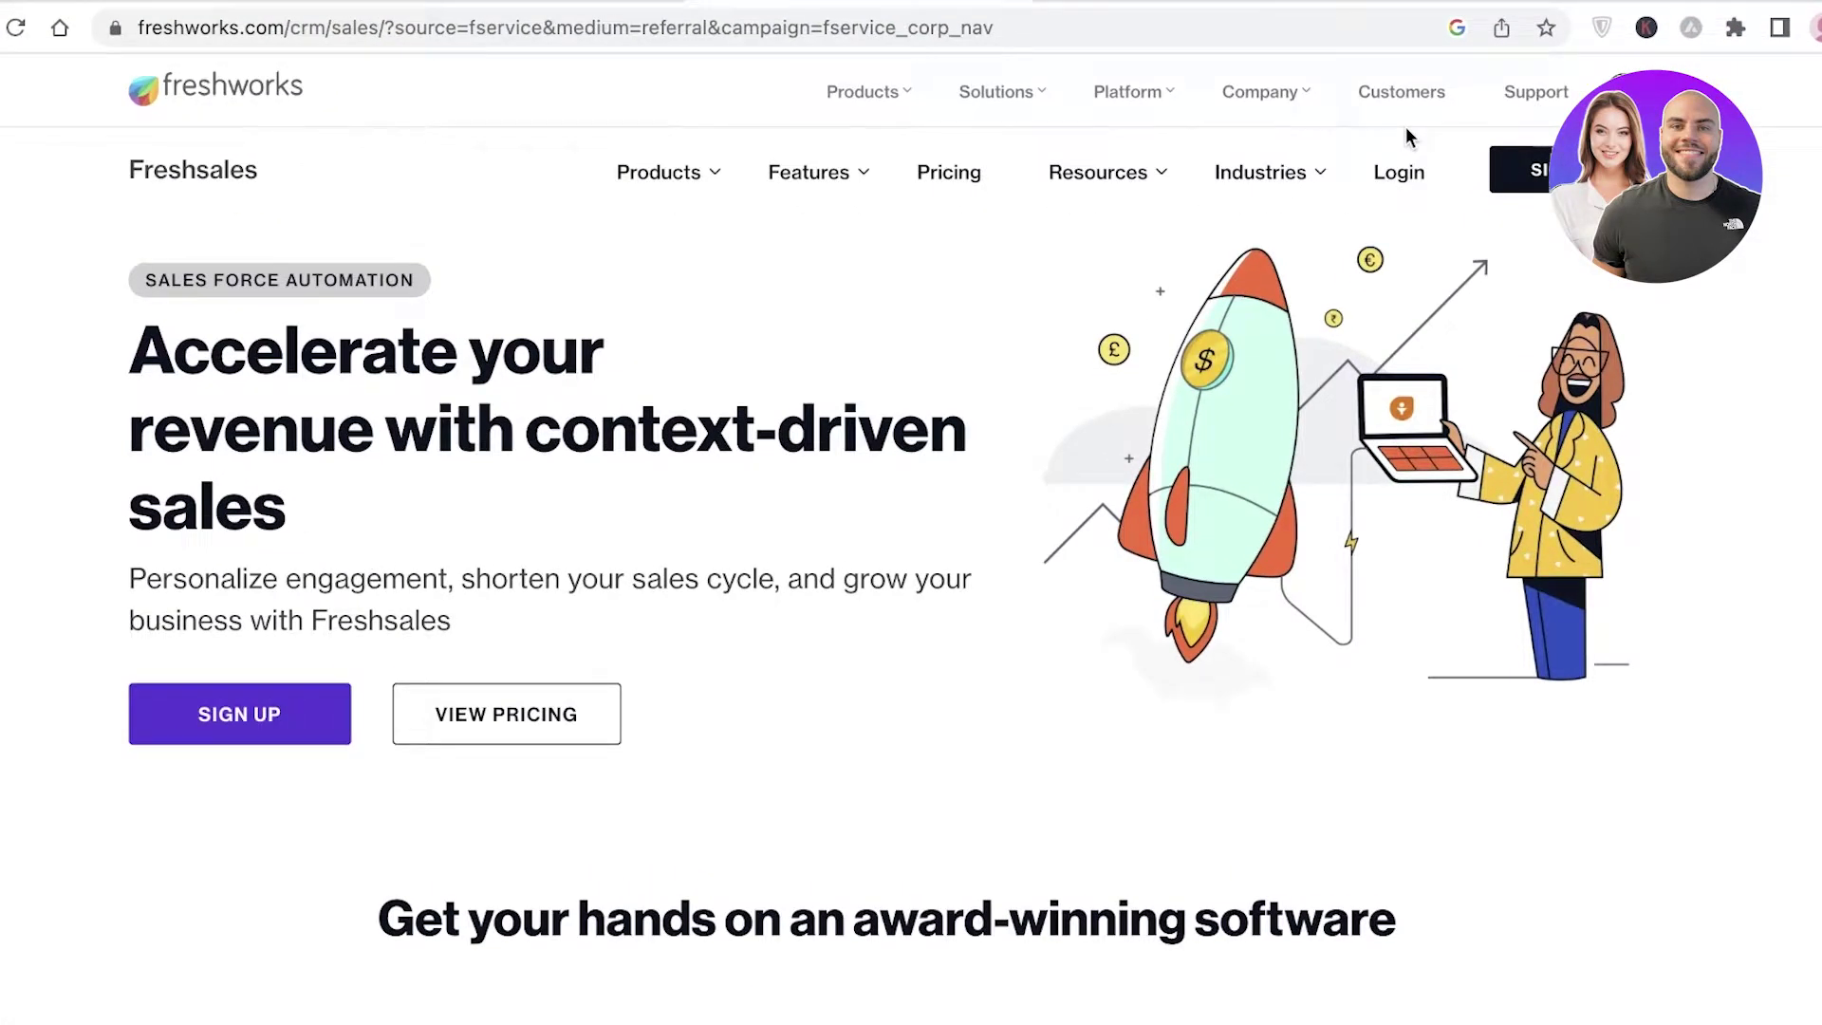
Close the Freshworks products list and scroll down the Freshsales page and back up.
{"action": "mouse_move", "coordinate": [864, 91]}
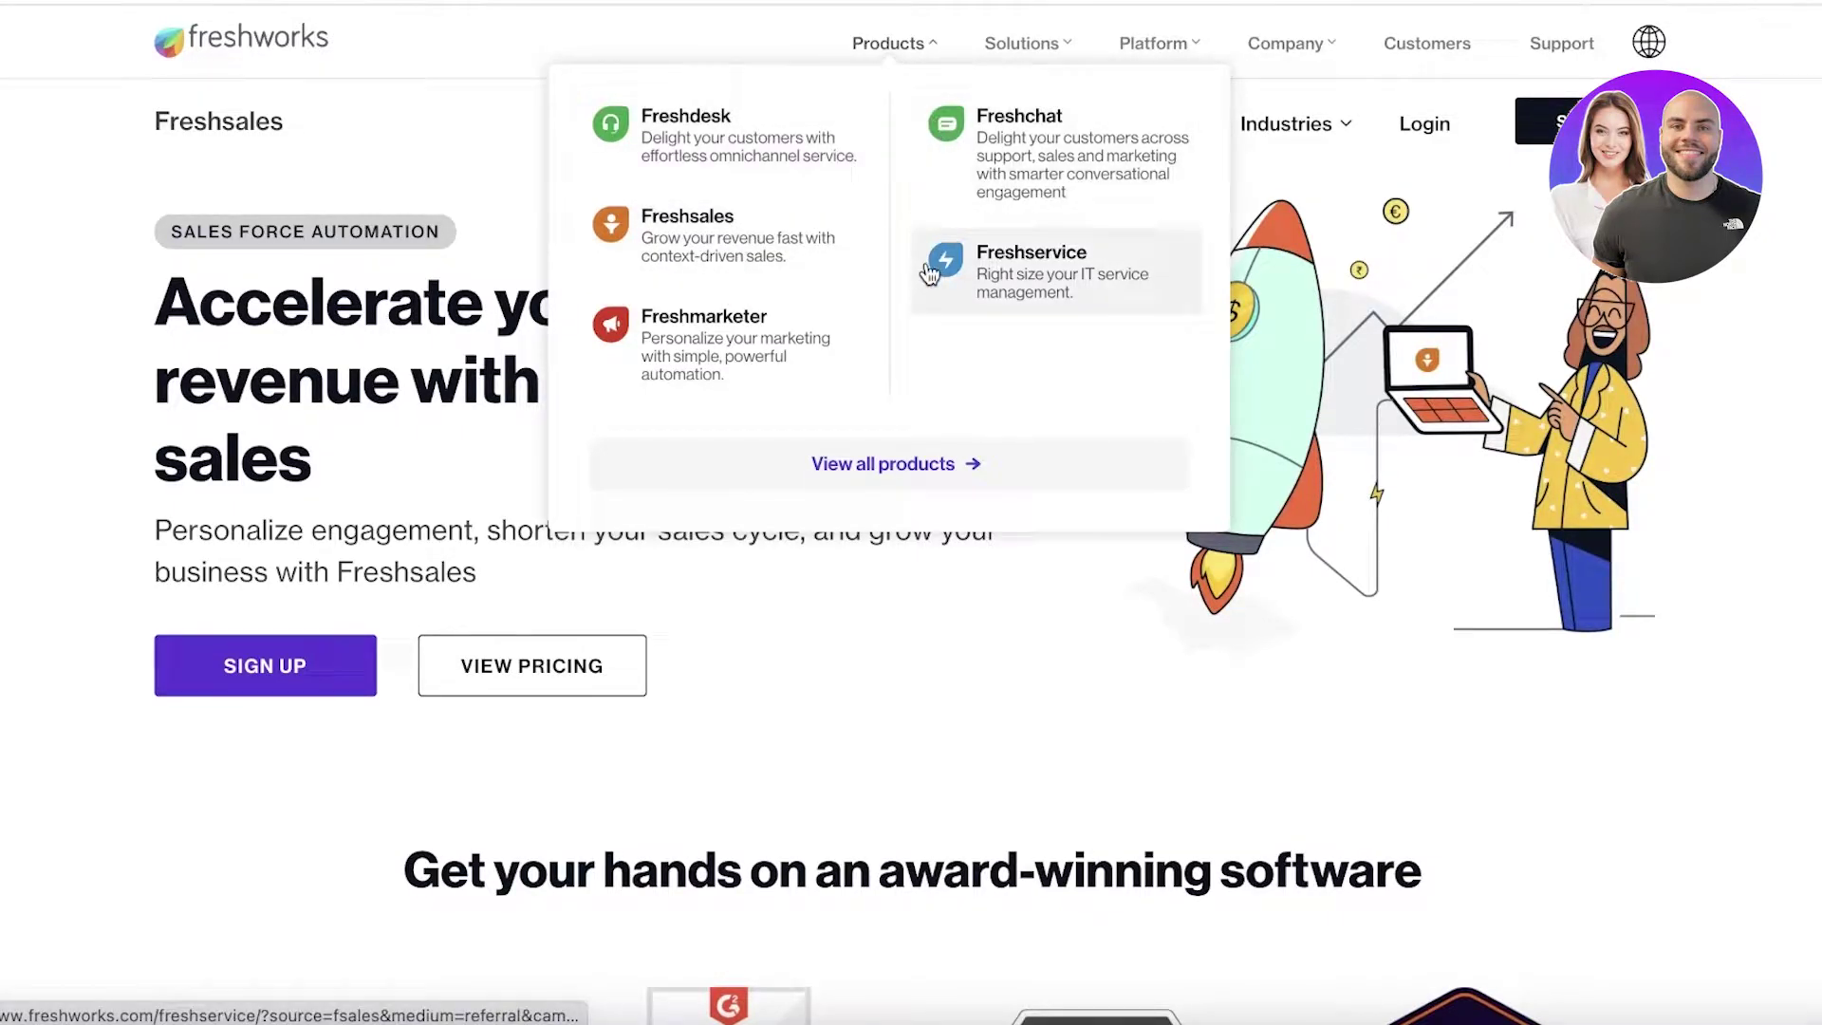
{"action": "left_click", "coordinate": [635, 222]}
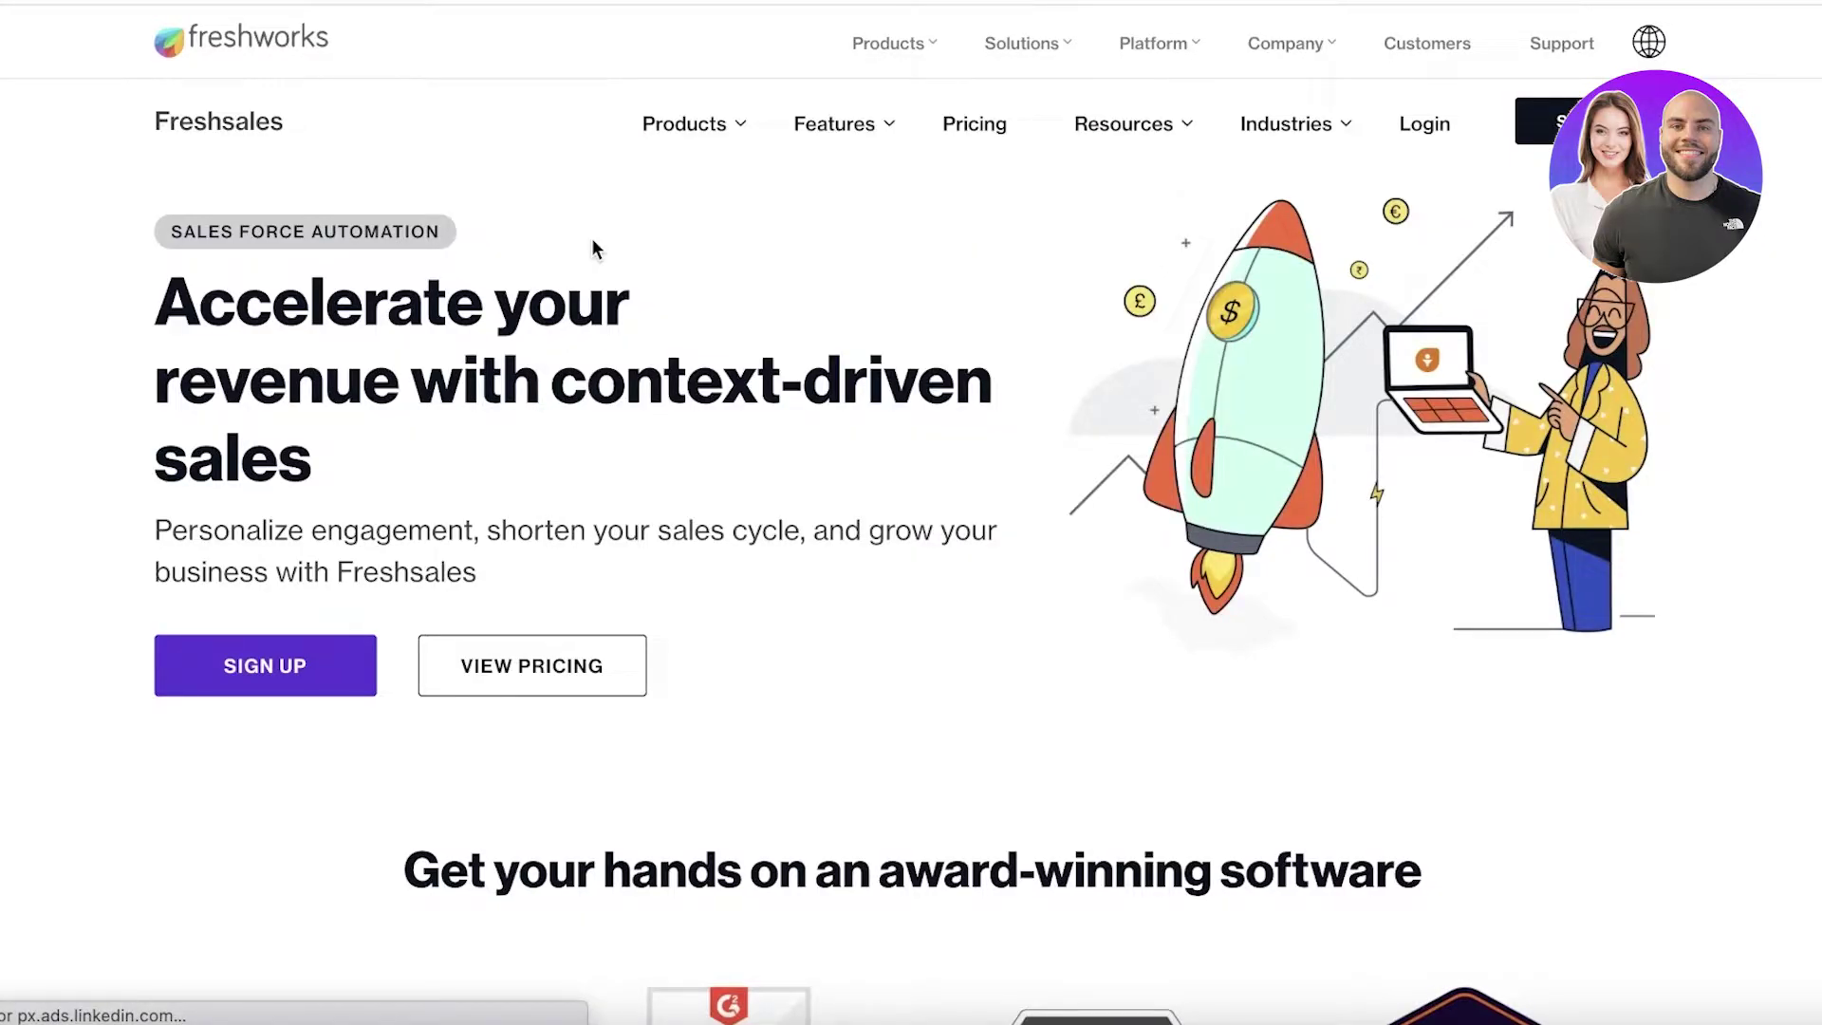
{"action": "scroll", "coordinate": [596, 245], "scroll_direction": "down", "scroll_amount": 5}
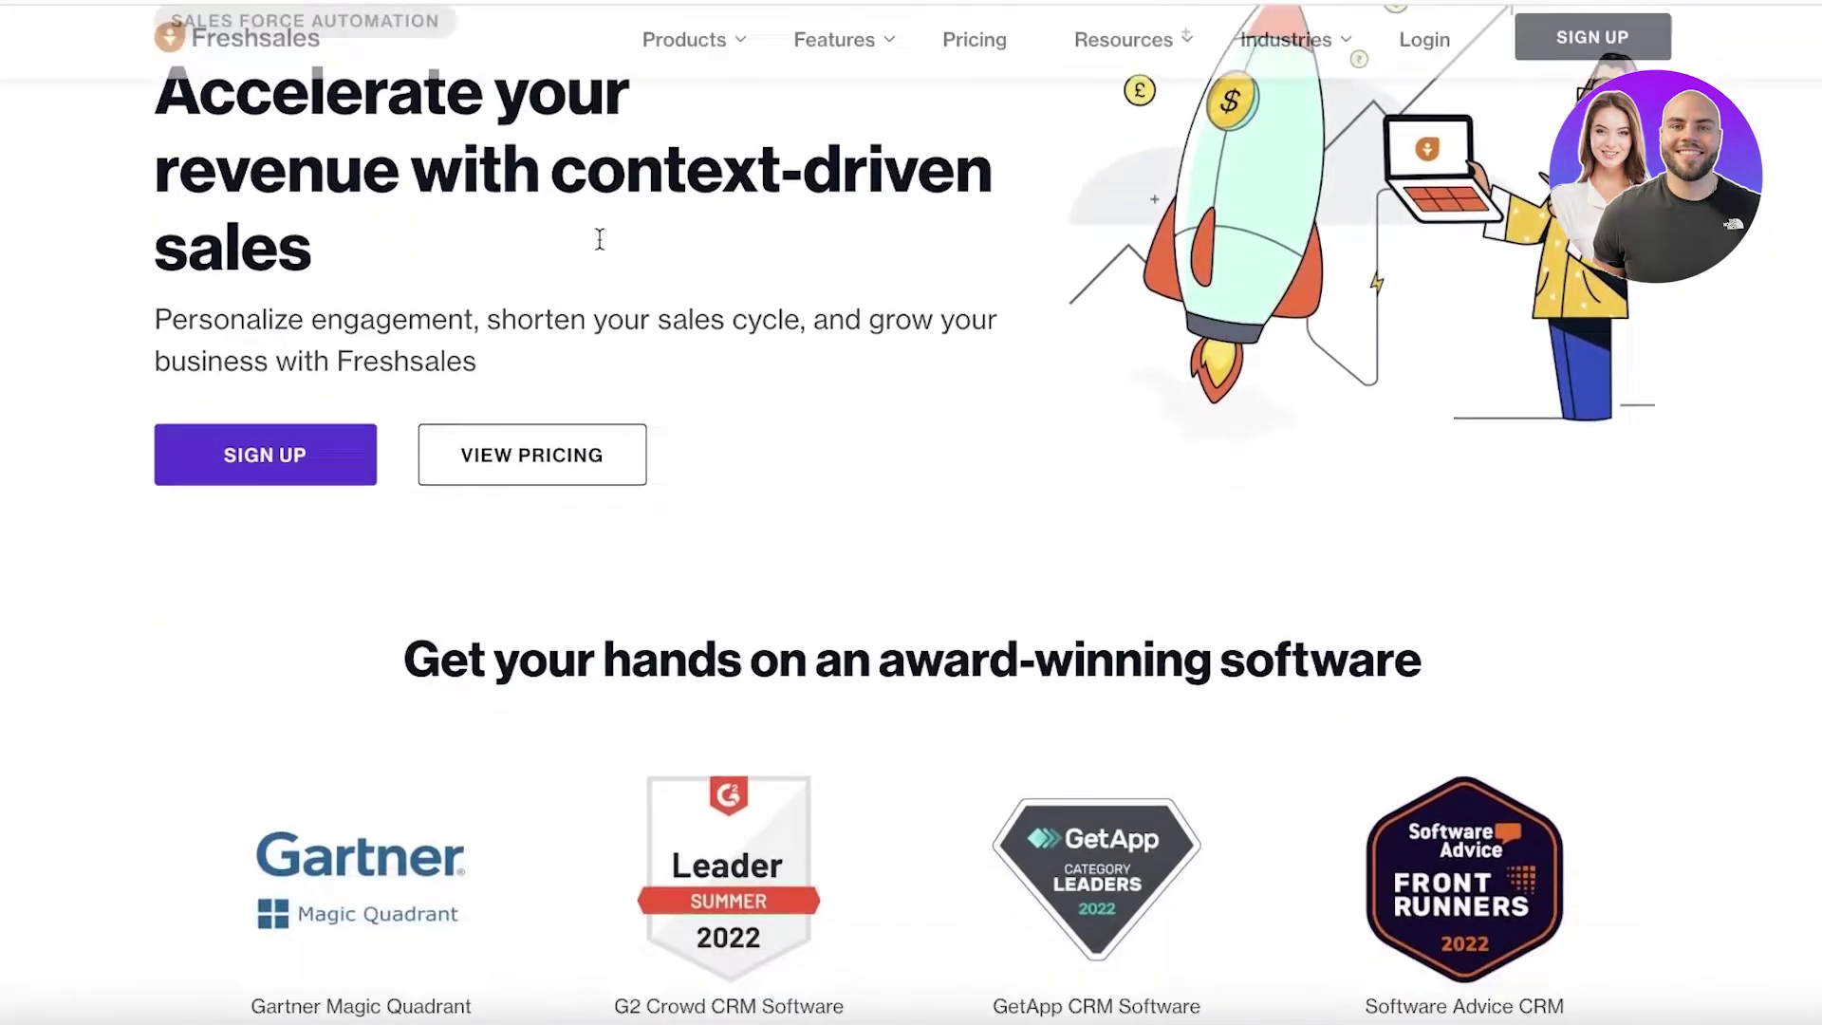
{"action": "scroll", "coordinate": [601, 248], "scroll_direction": "down", "scroll_amount": 3}
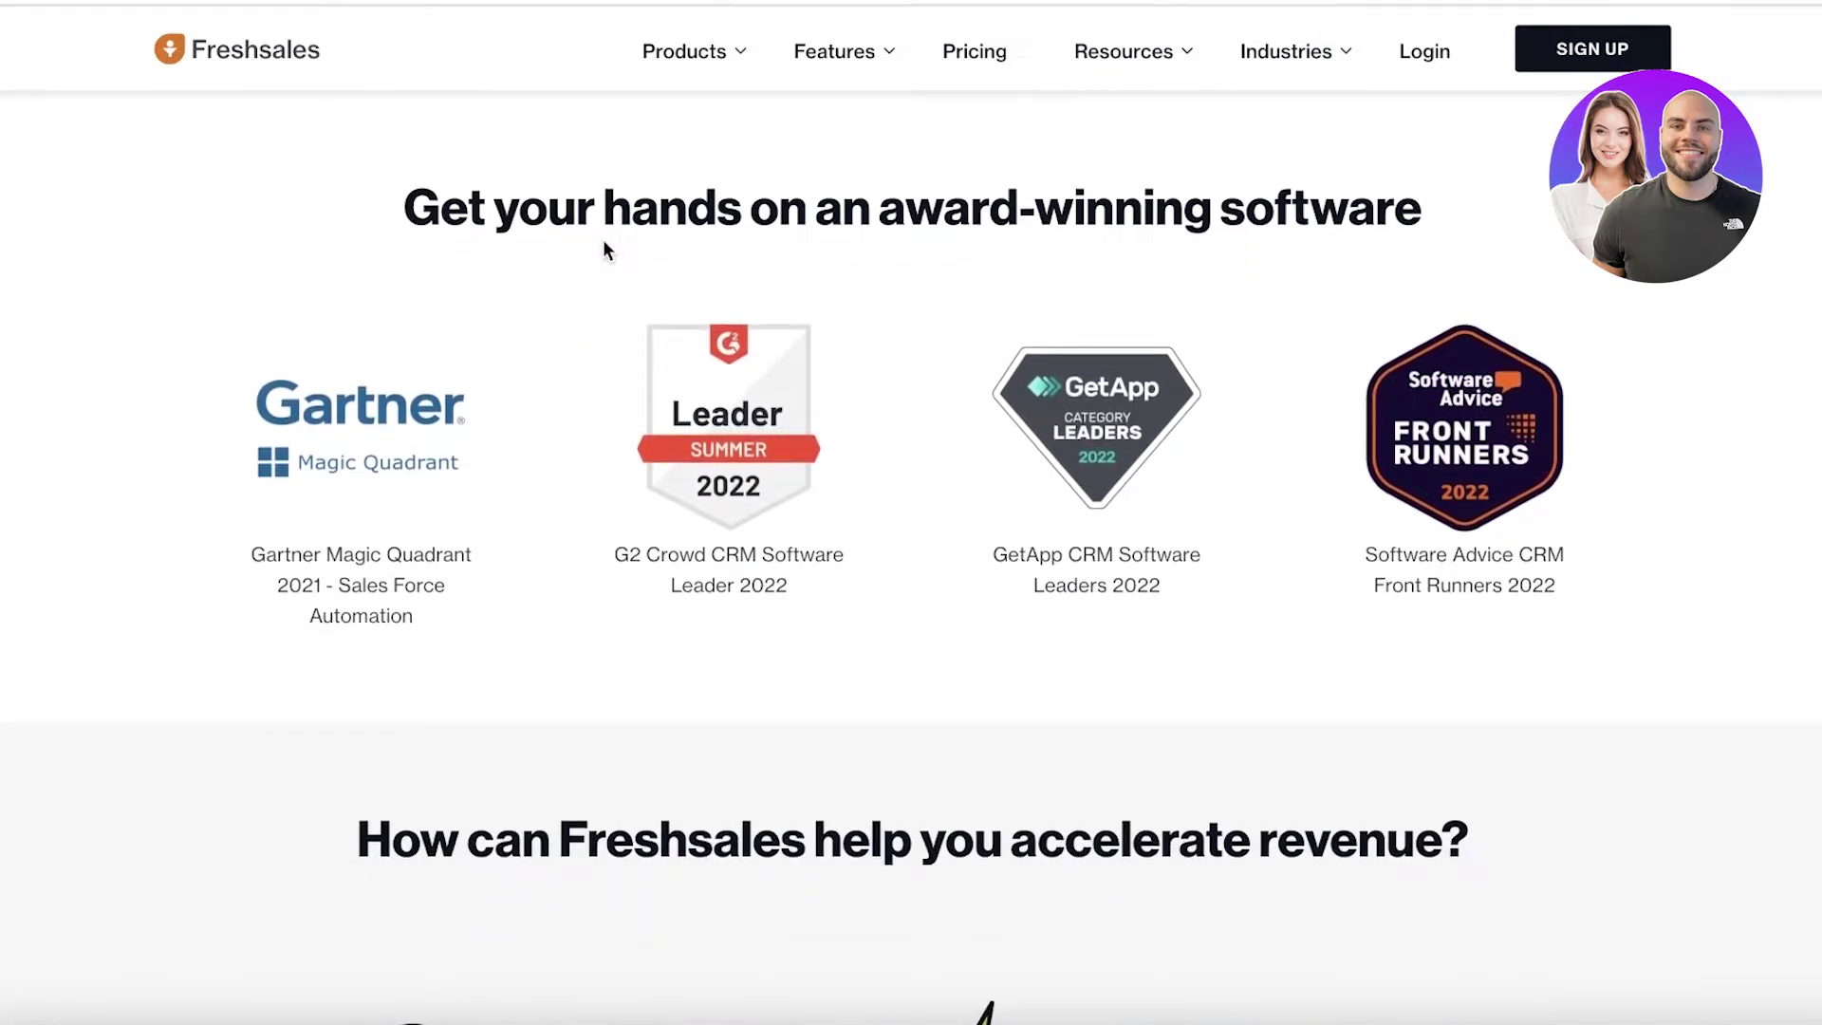
{"action": "scroll", "coordinate": [1544, 235], "scroll_direction": "down", "scroll_amount": 3}
{"action": "scroll", "coordinate": [1544, 231], "scroll_direction": "down", "scroll_amount": 10}
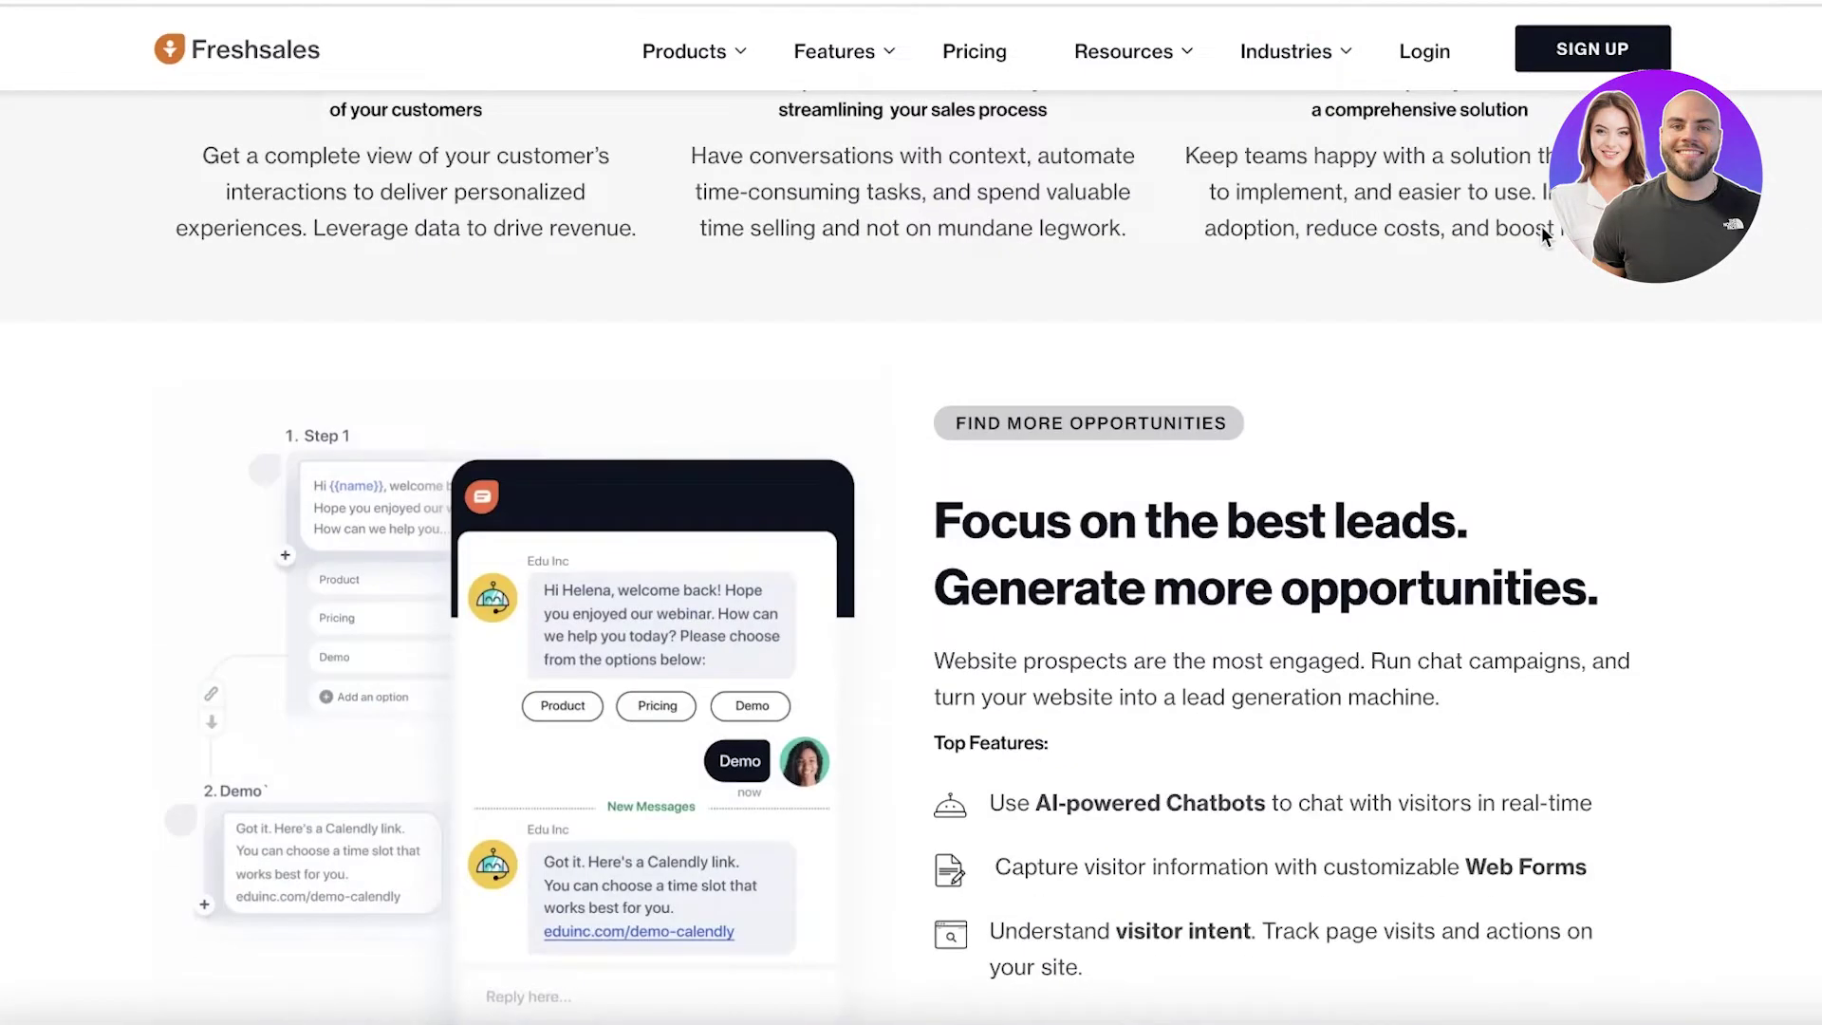
{"action": "scroll", "coordinate": [1541, 232], "scroll_direction": "down", "scroll_amount": 3}
{"action": "scroll", "coordinate": [1538, 224], "scroll_direction": "up", "scroll_amount": 20}
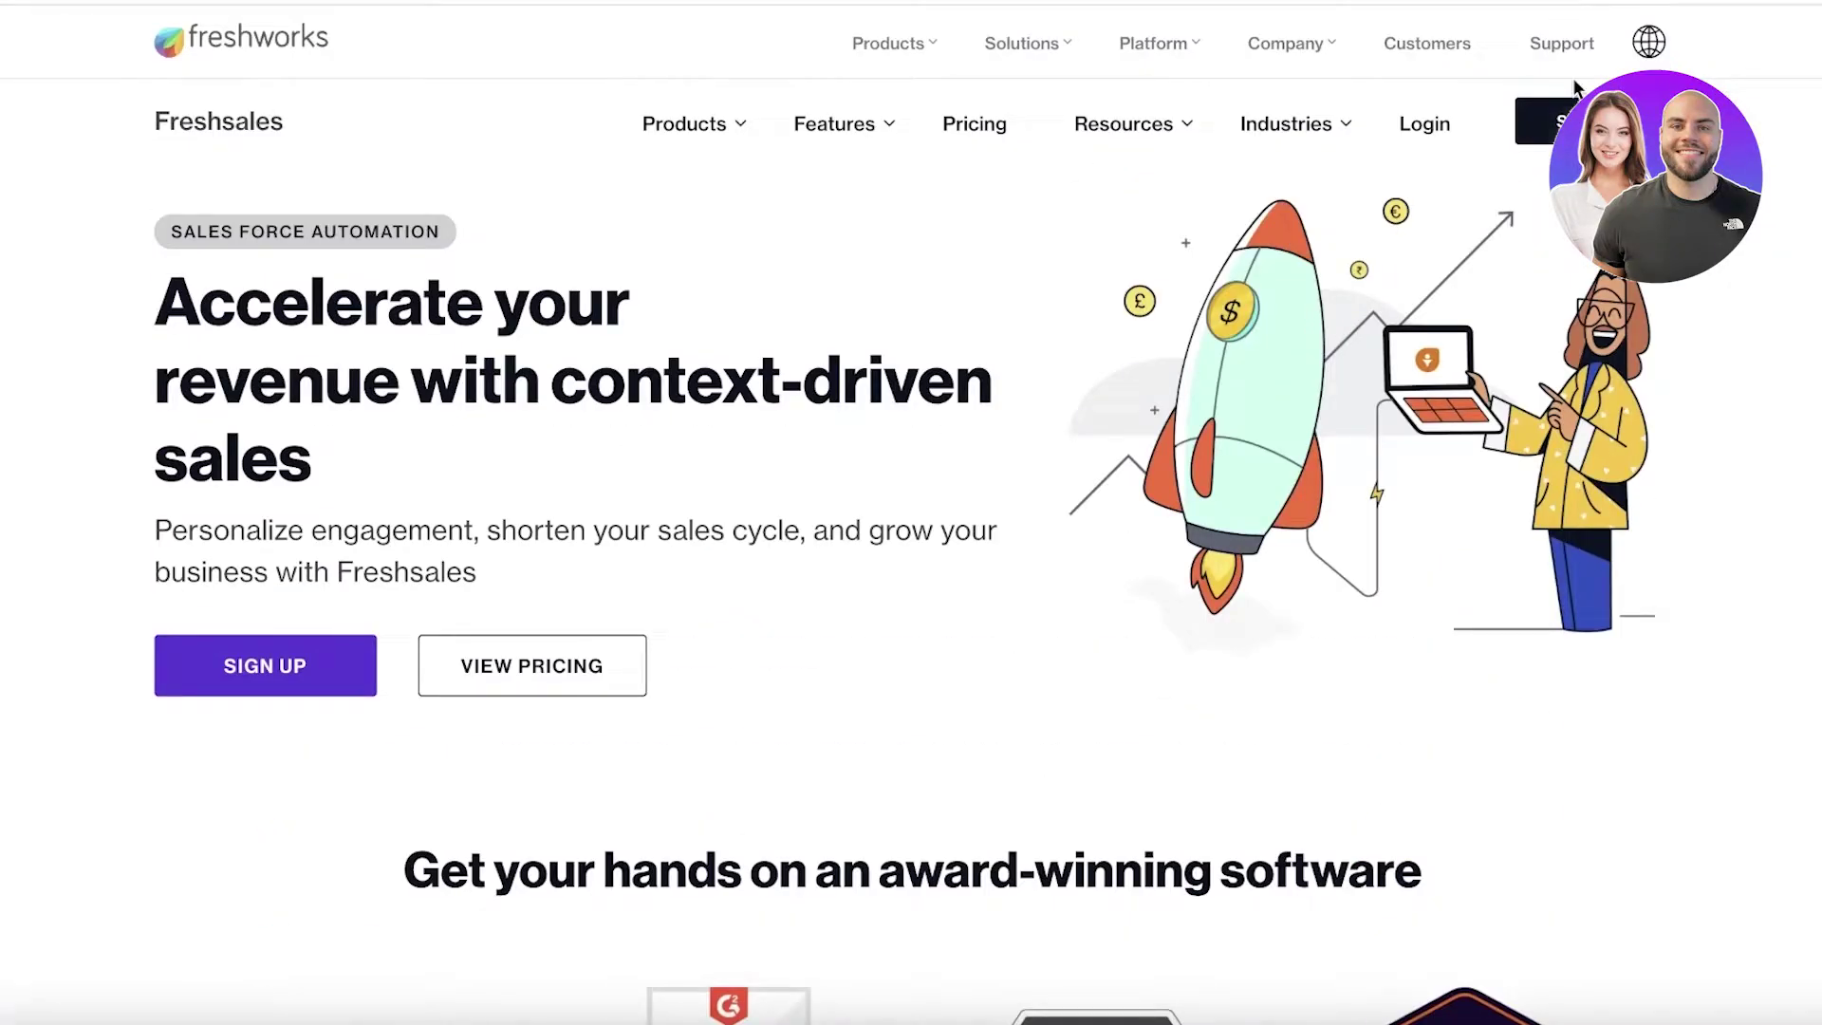
Open the free trial sign-up page and register with a Google account.
{"action": "left_click", "coordinate": [1556, 121]}
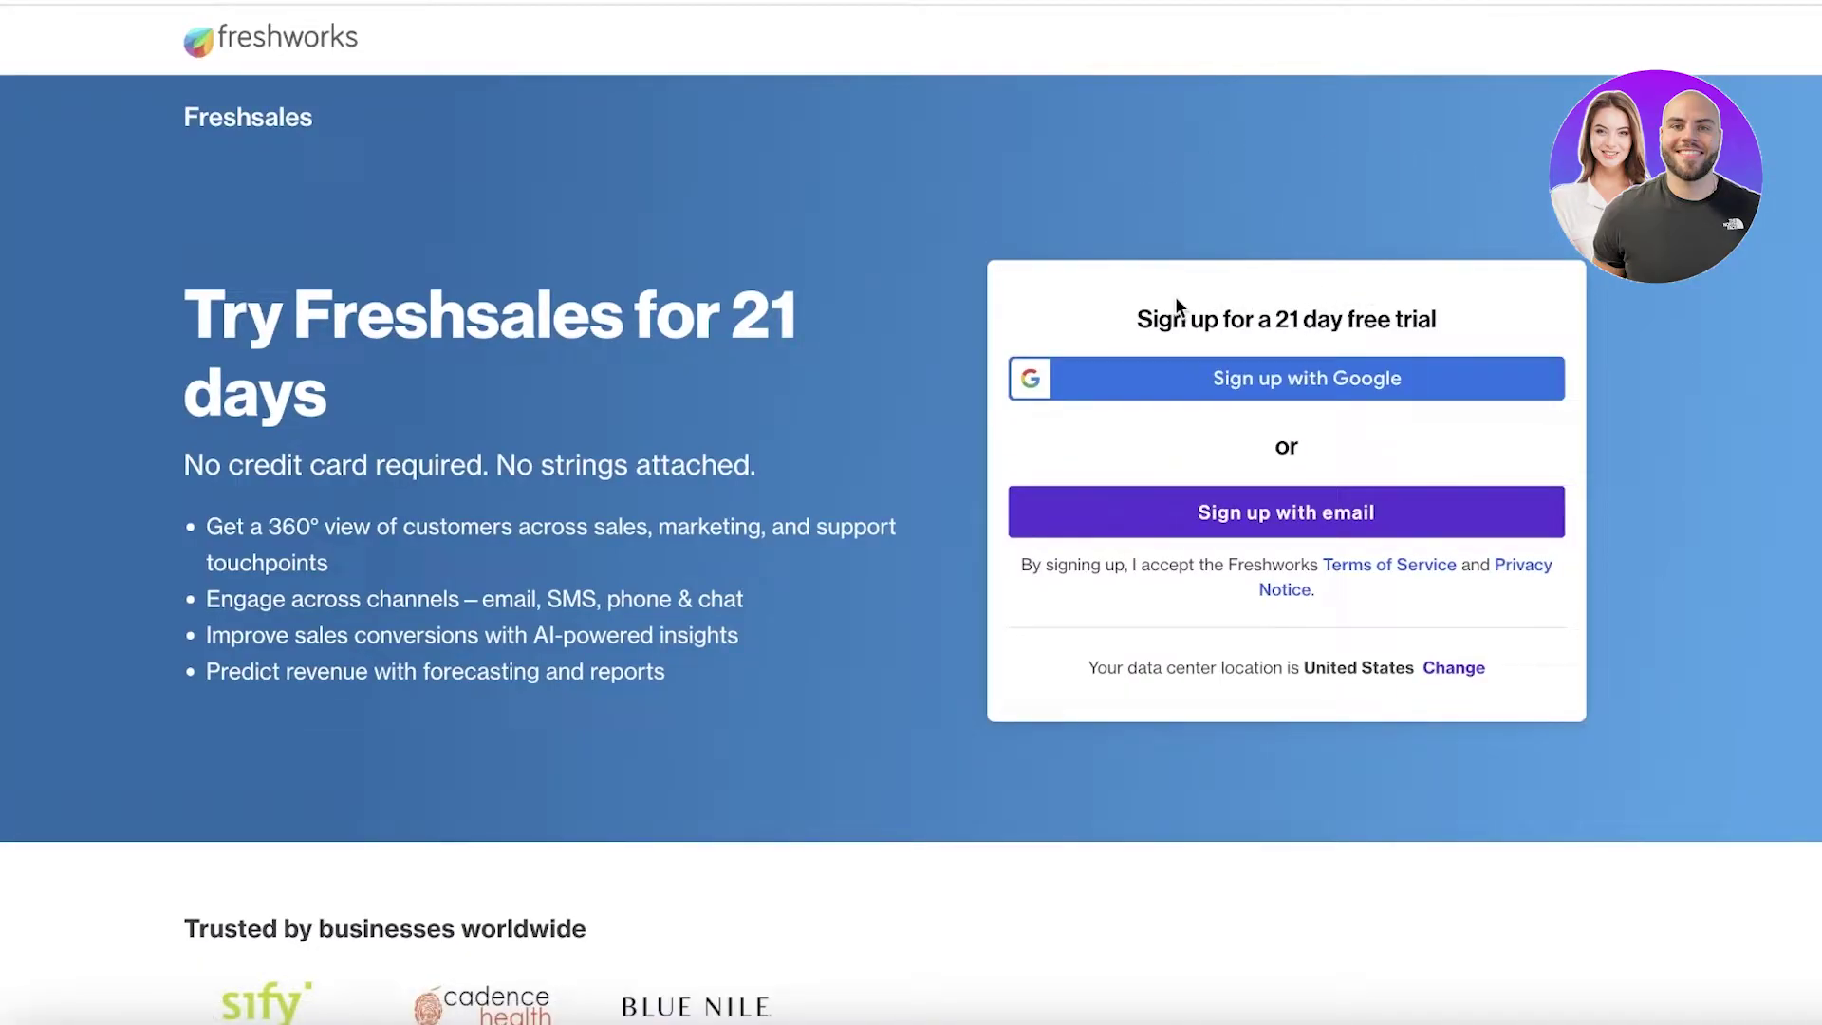
{"action": "left_click", "coordinate": [1119, 384]}
{"action": "left_click", "coordinate": [755, 530]}
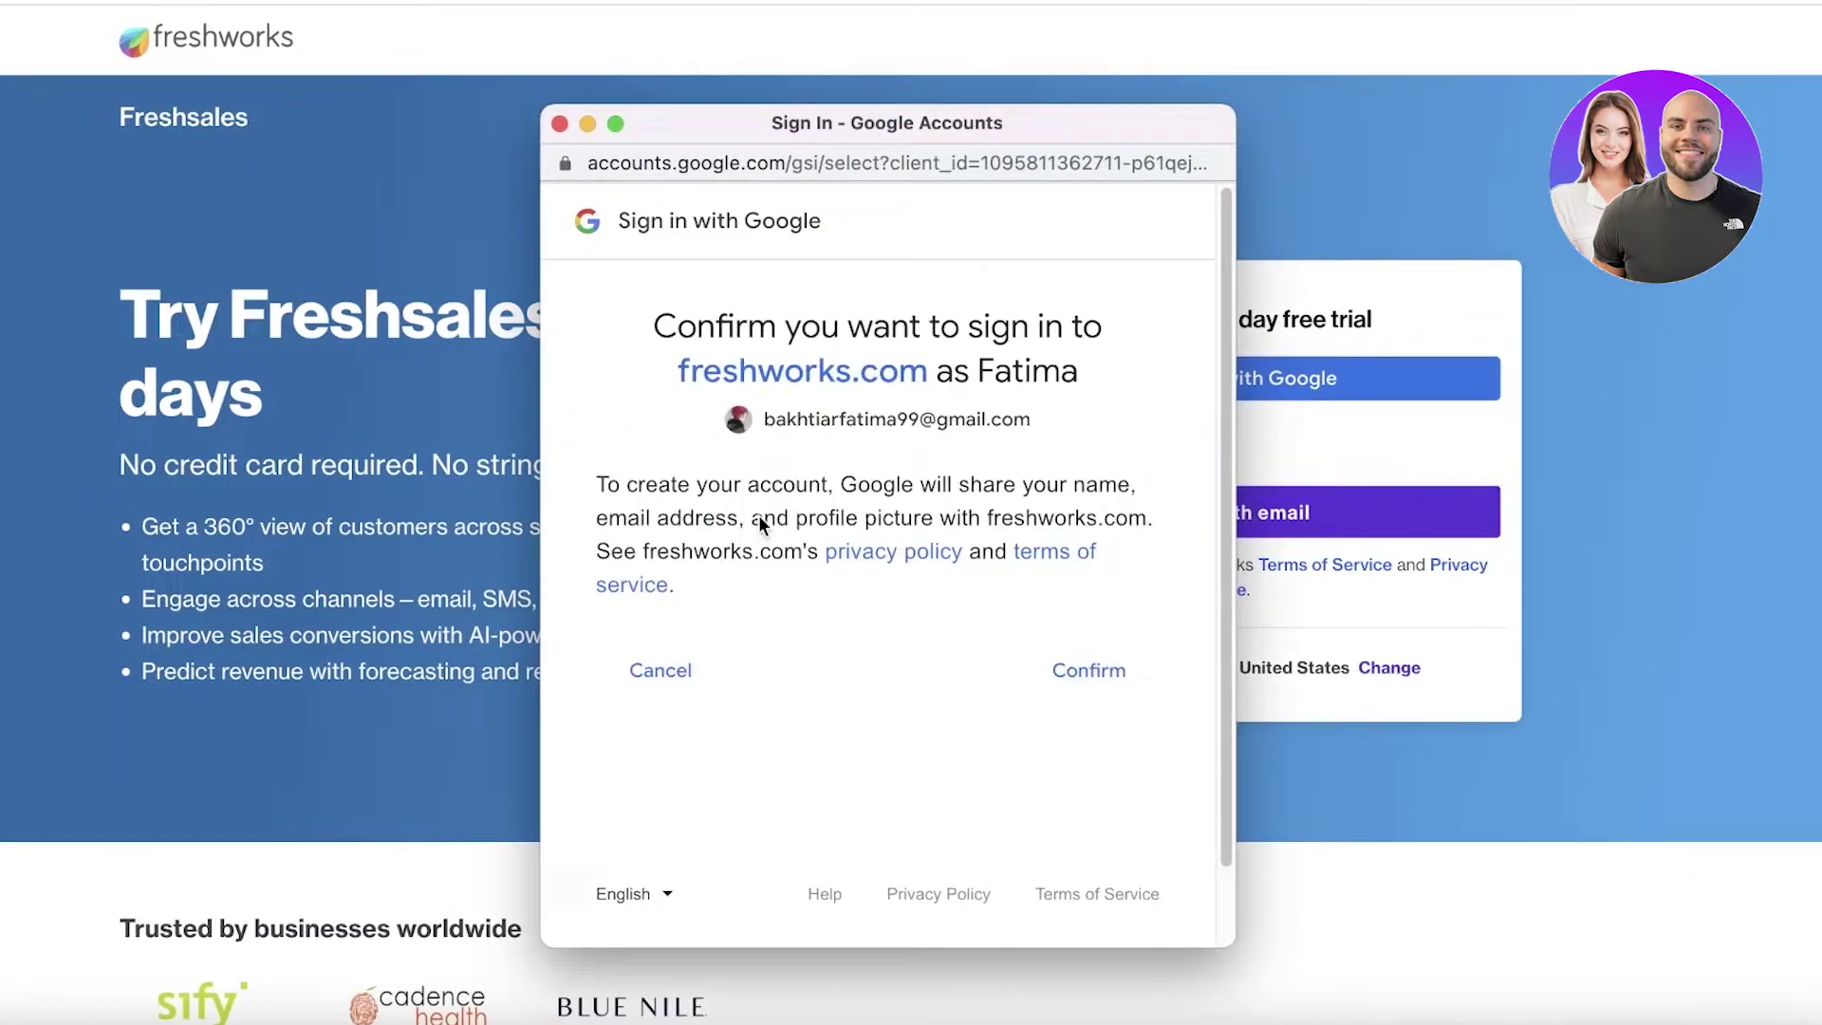
{"action": "left_click", "coordinate": [1064, 665]}
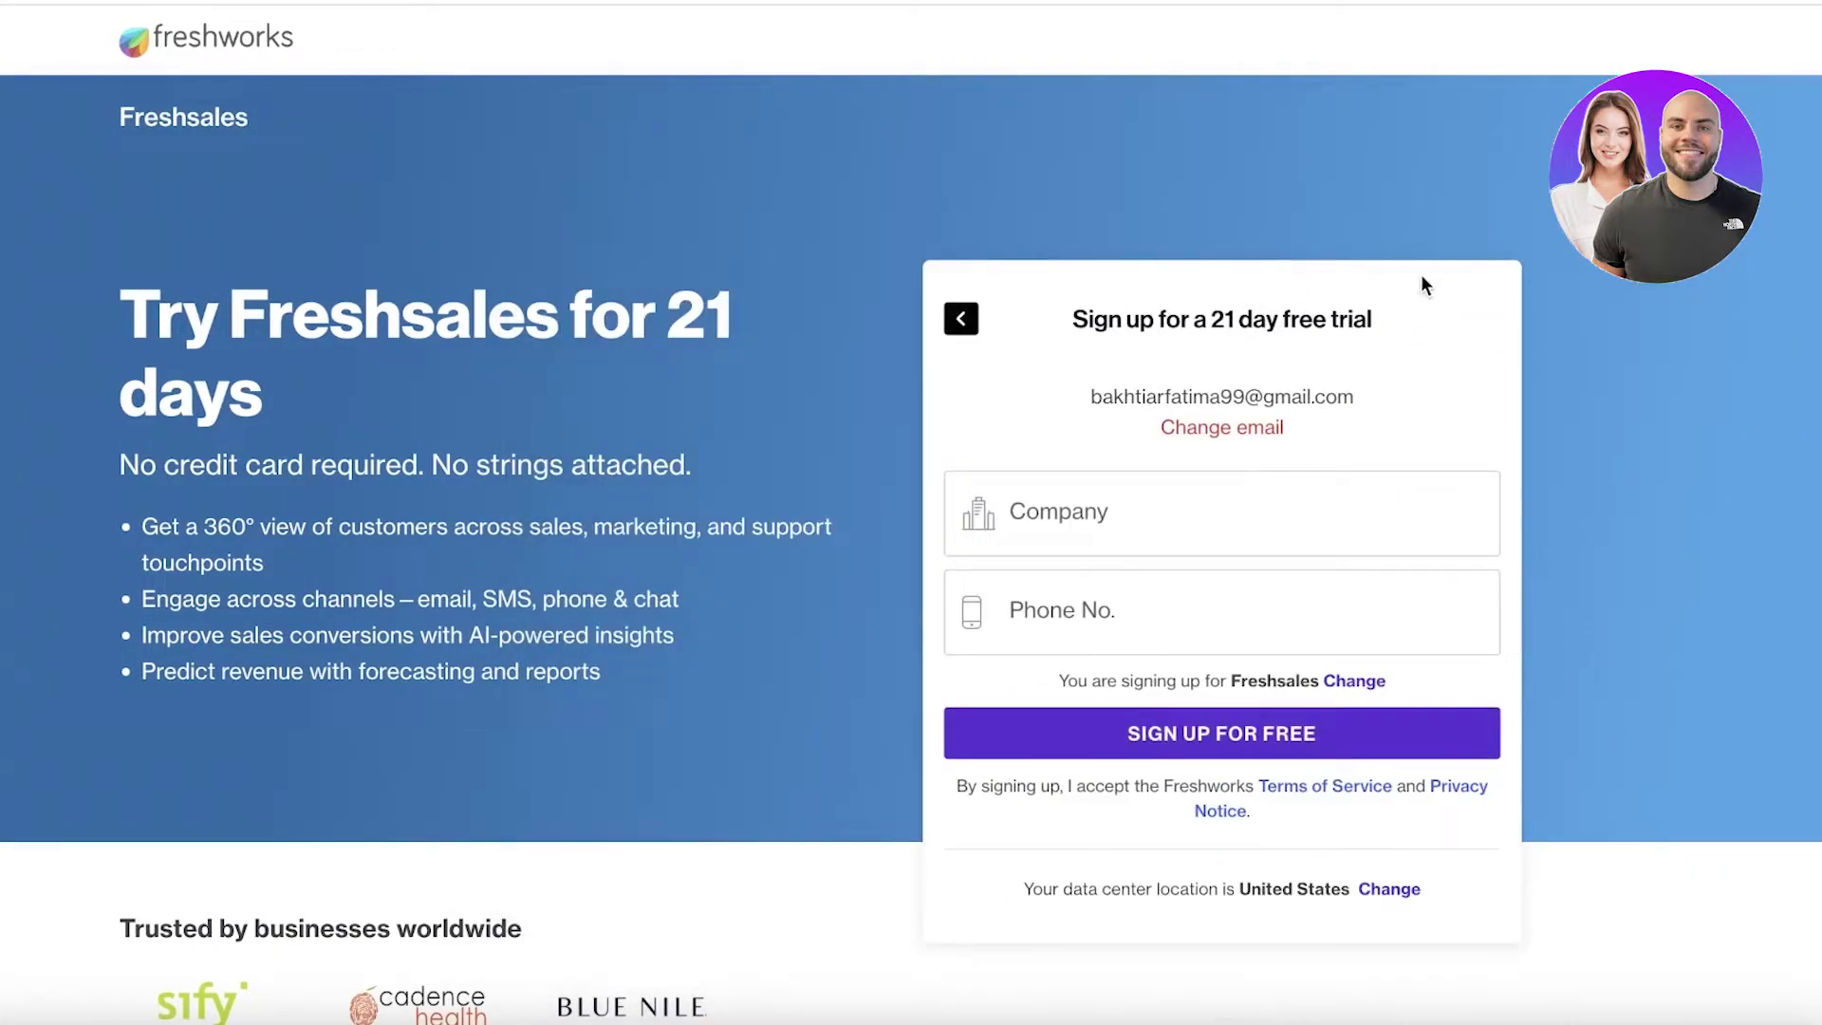
{"action": "left_click", "coordinate": [1012, 319]}
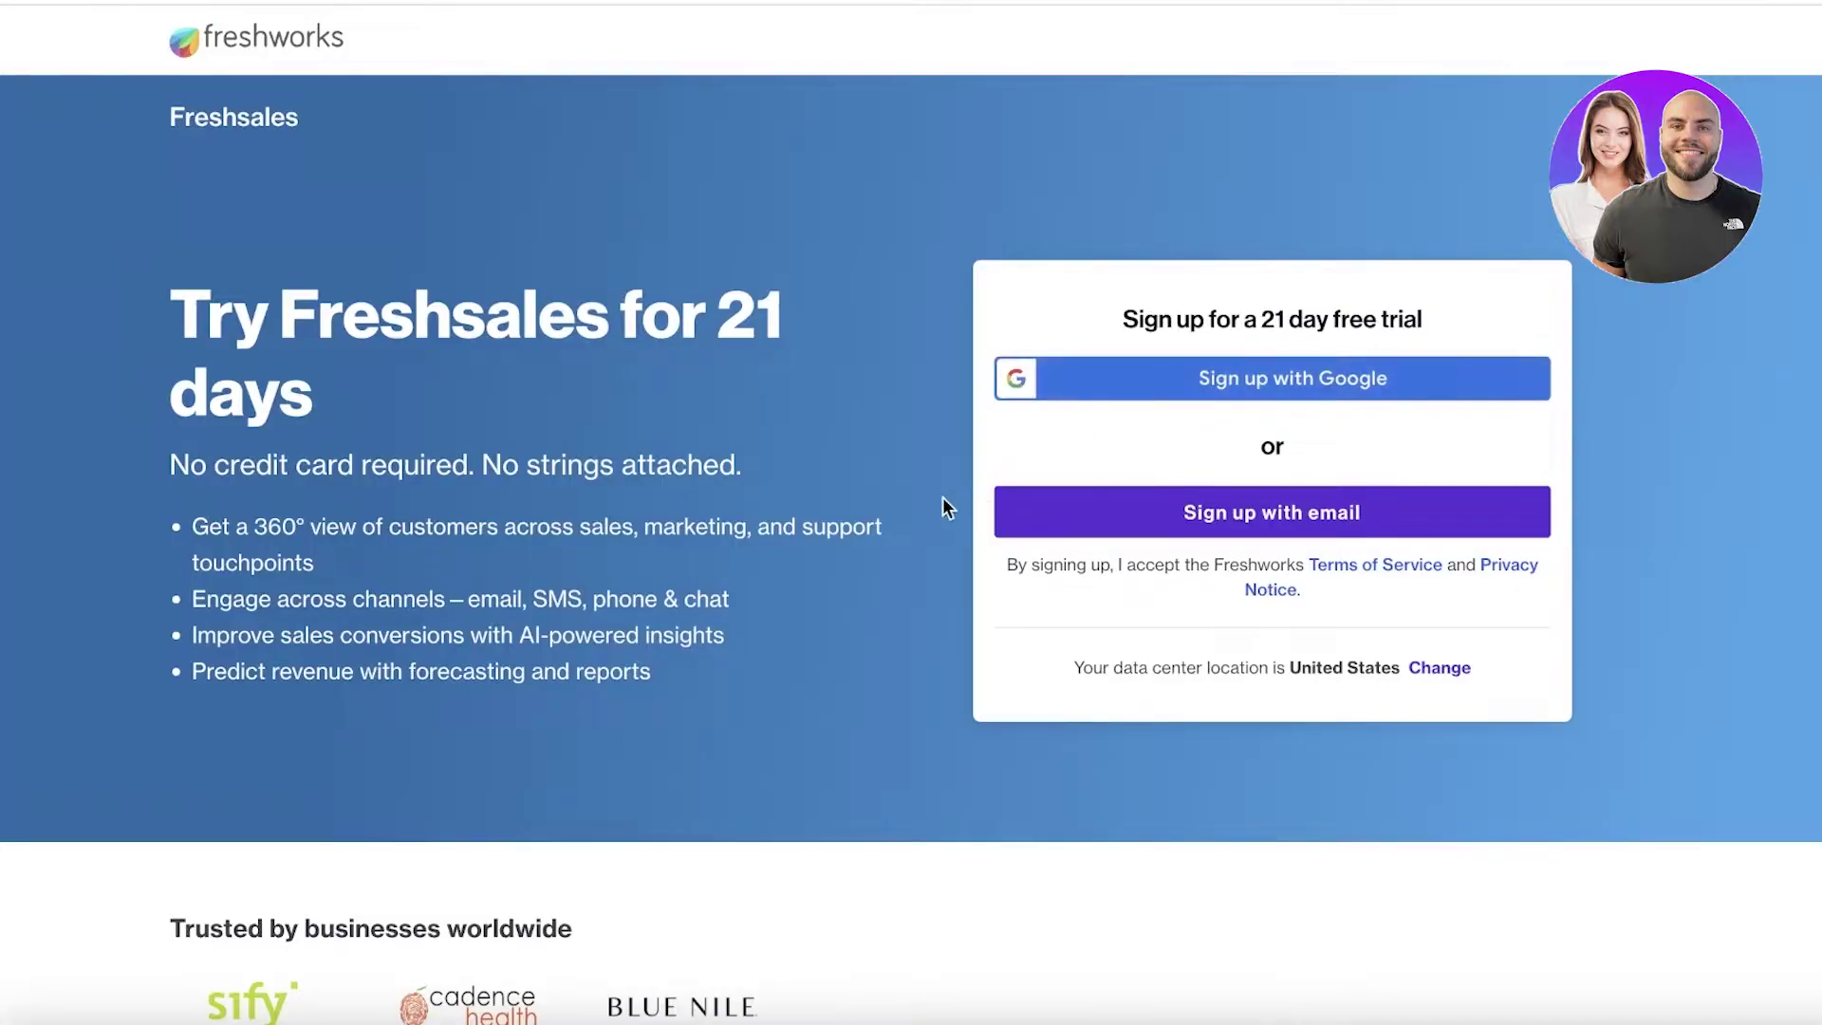
{"action": "left_click", "coordinate": [1106, 385]}
{"action": "left_click", "coordinate": [883, 505]}
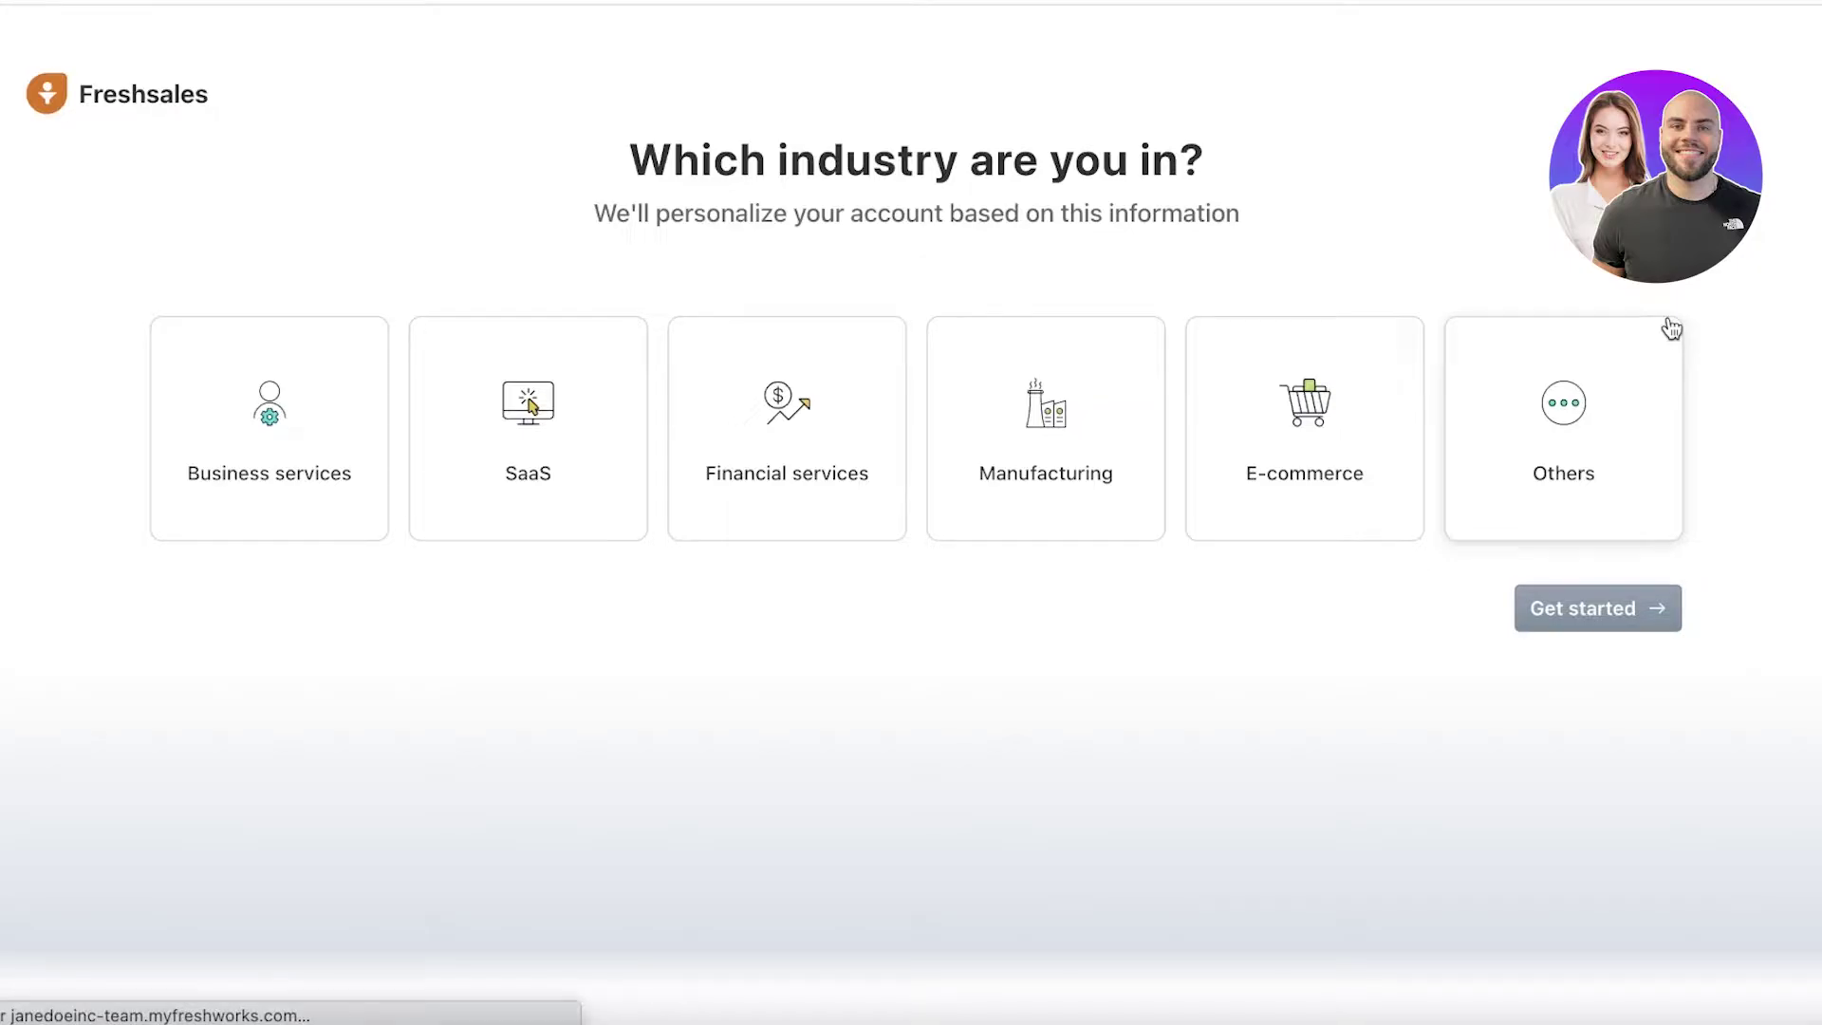
Choose E-commerce as the industry and get started to load the CRM.
{"action": "left_click", "coordinate": [1295, 443]}
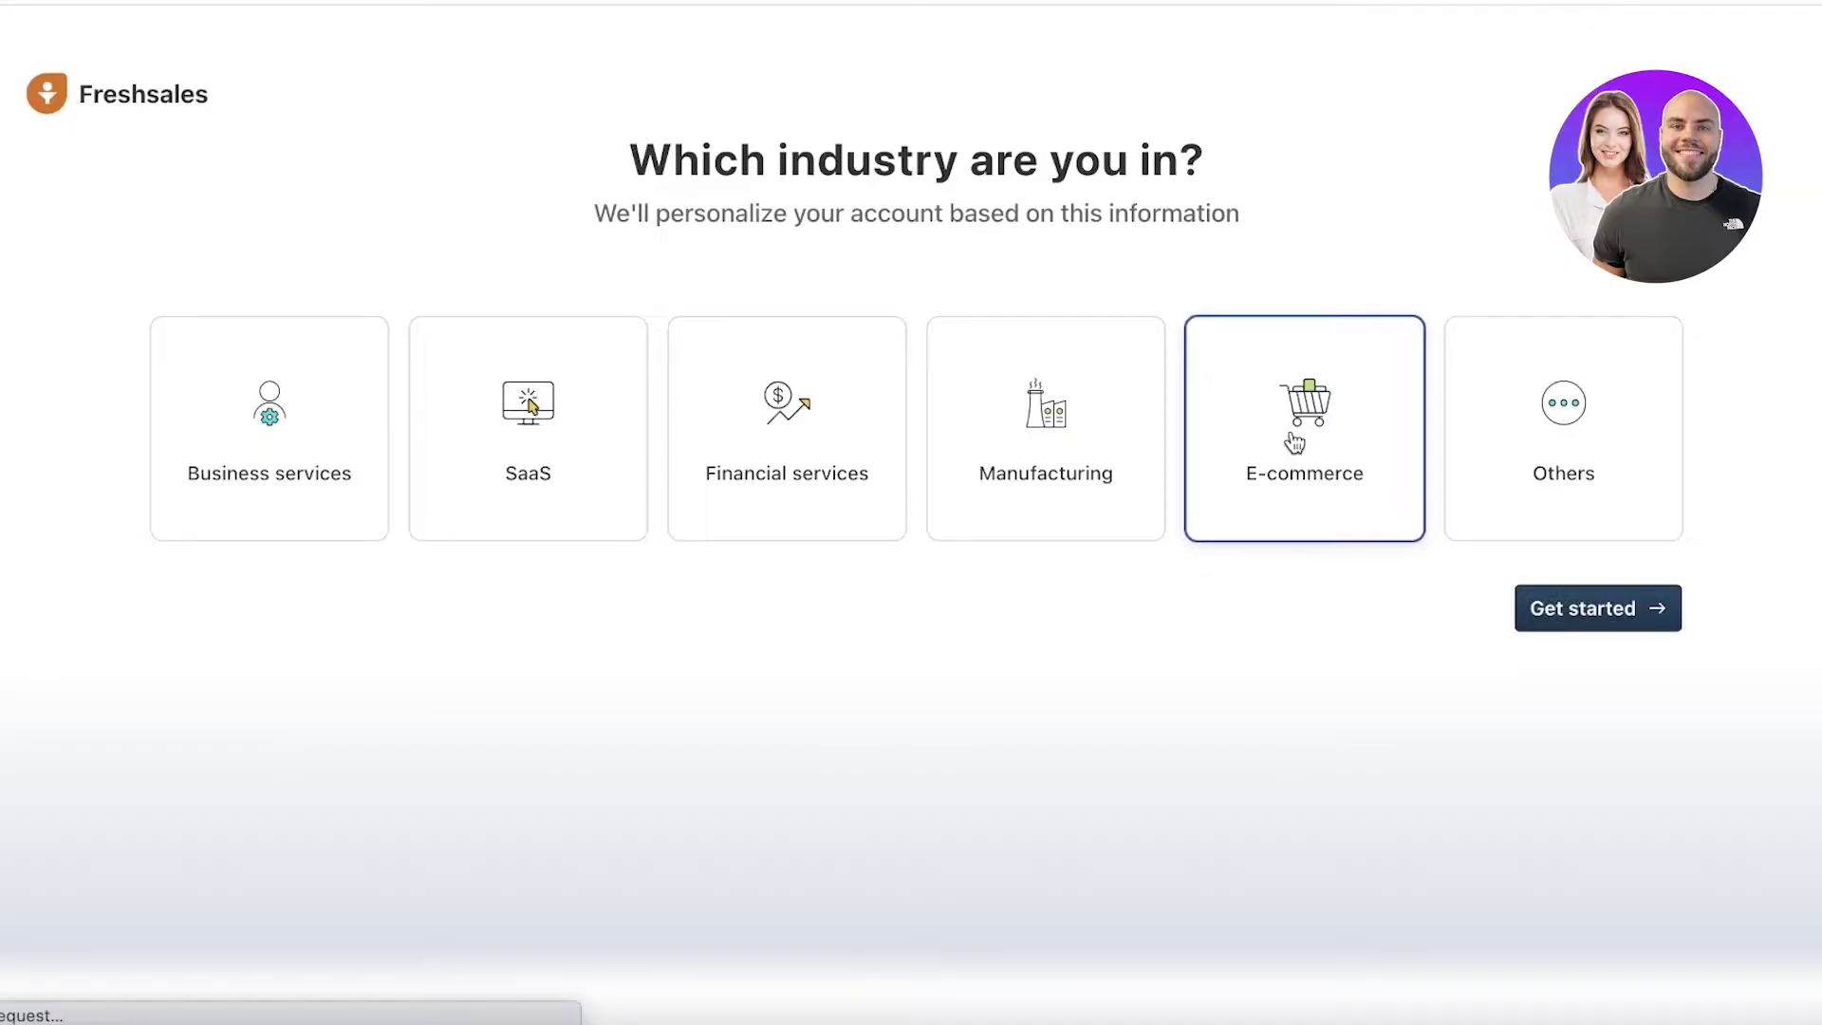
{"action": "left_click", "coordinate": [1576, 436]}
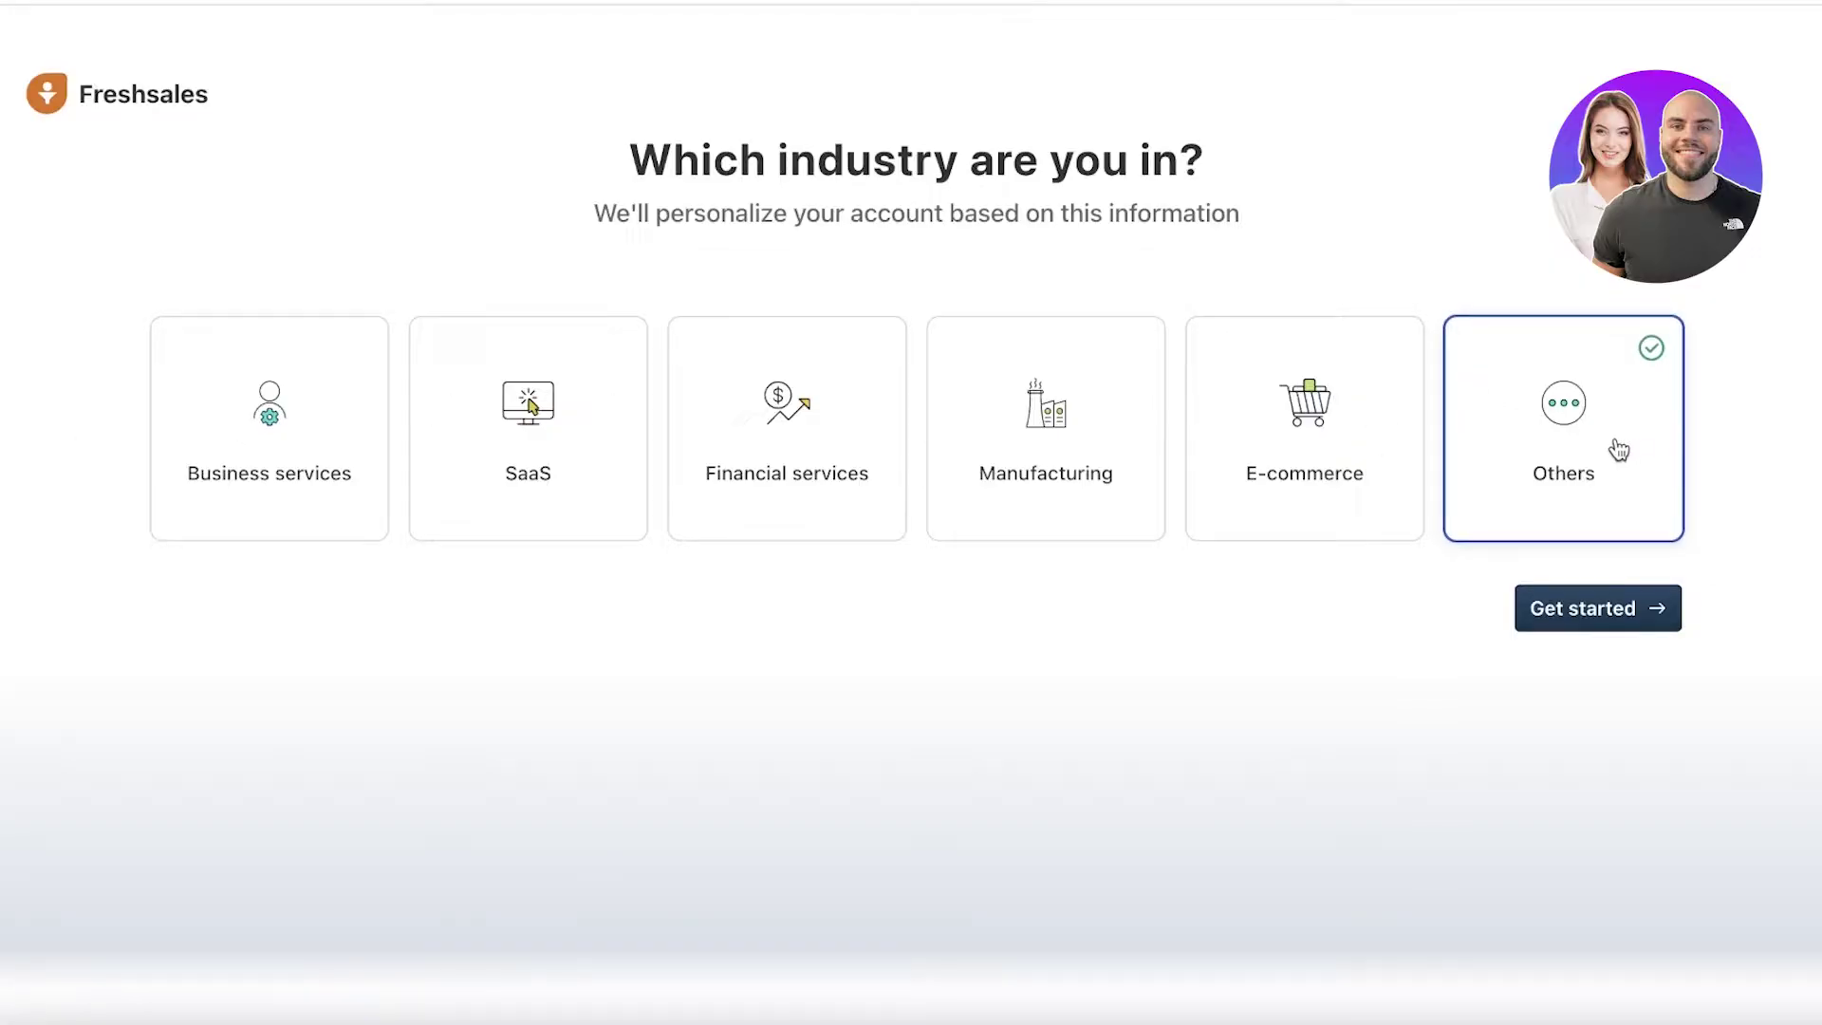
{"action": "left_click", "coordinate": [1329, 446]}
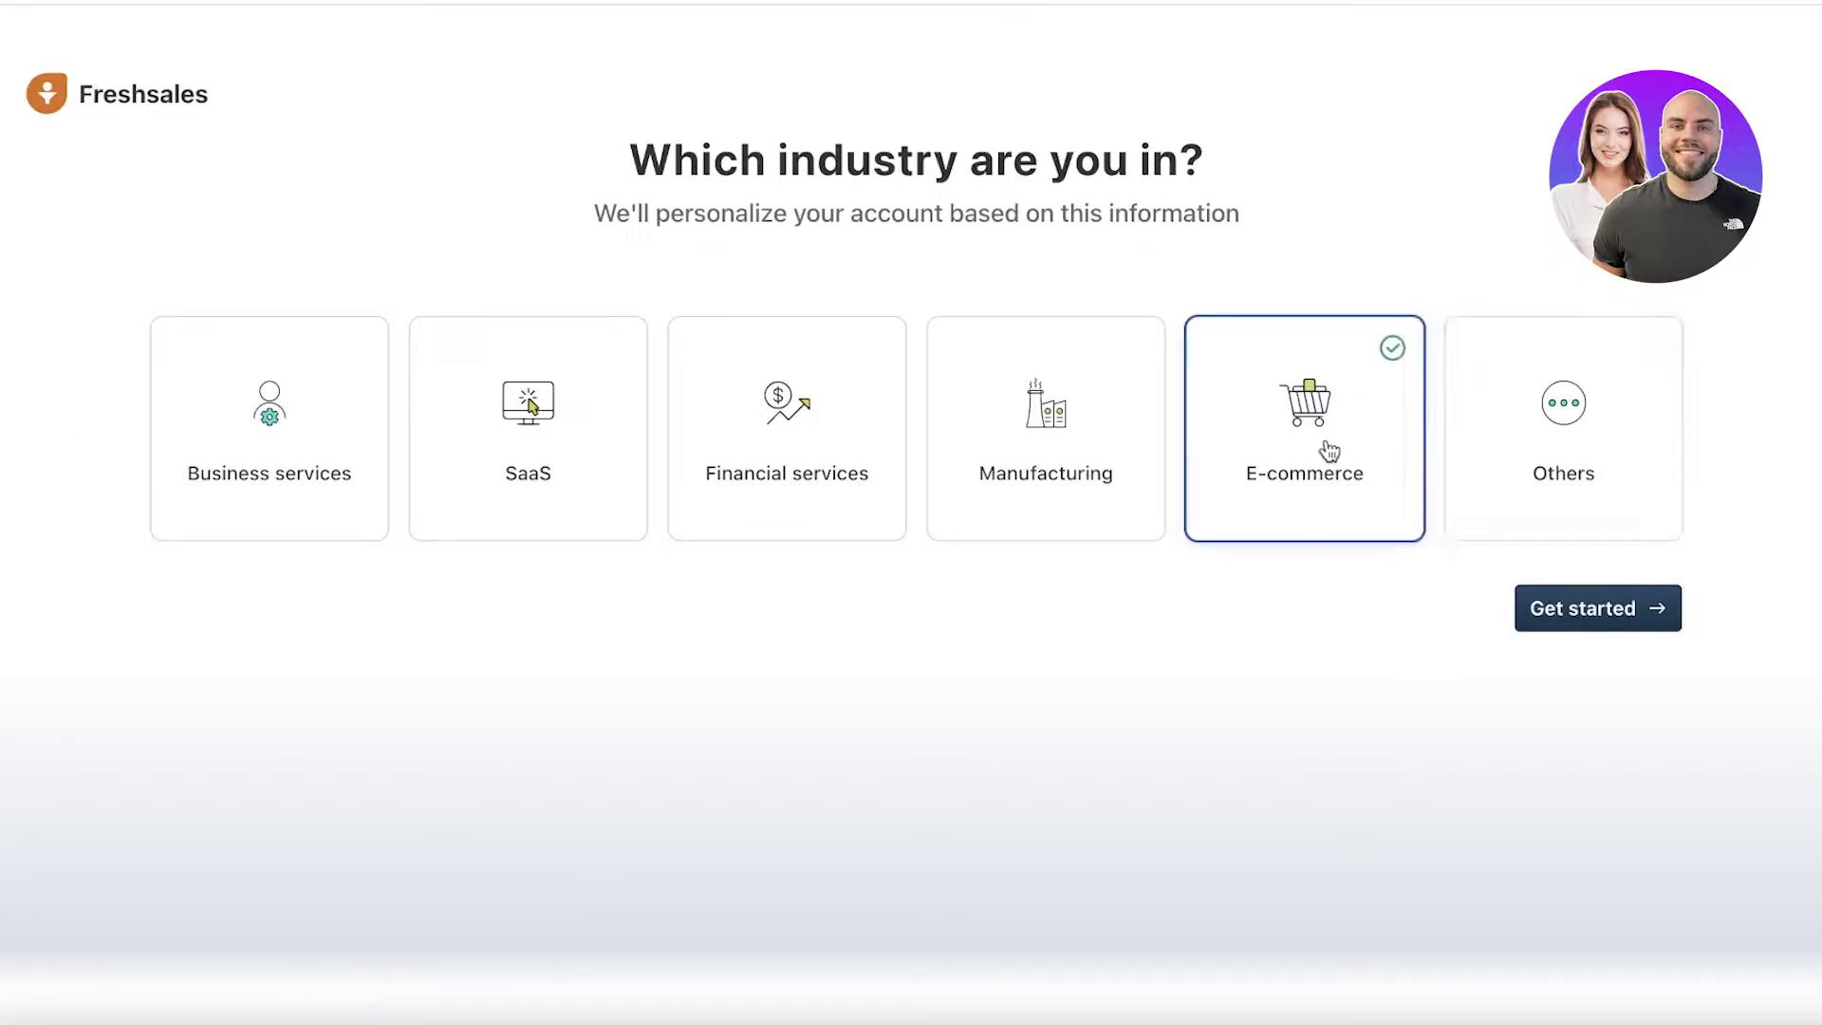
{"action": "left_click", "coordinate": [1613, 619]}
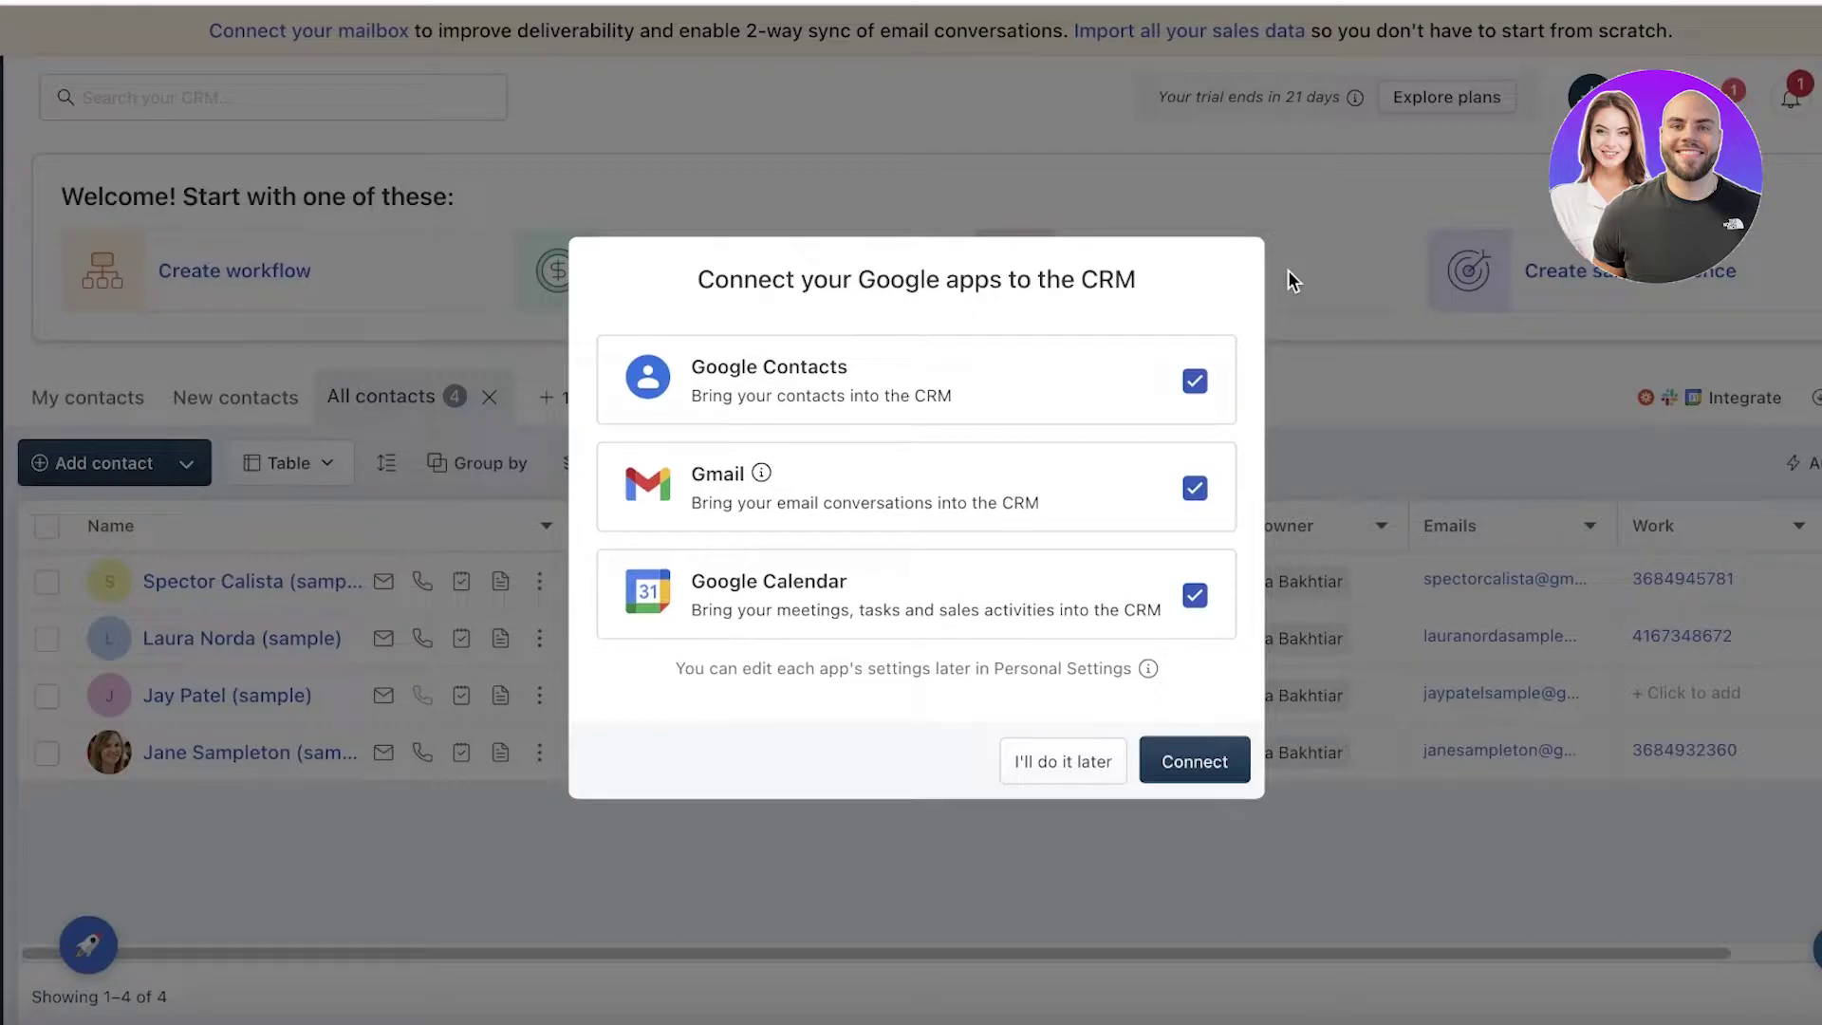
Skip connecting Google apps and open the CRM Dashboards from the sidebar.
{"action": "left_click", "coordinate": [1063, 761]}
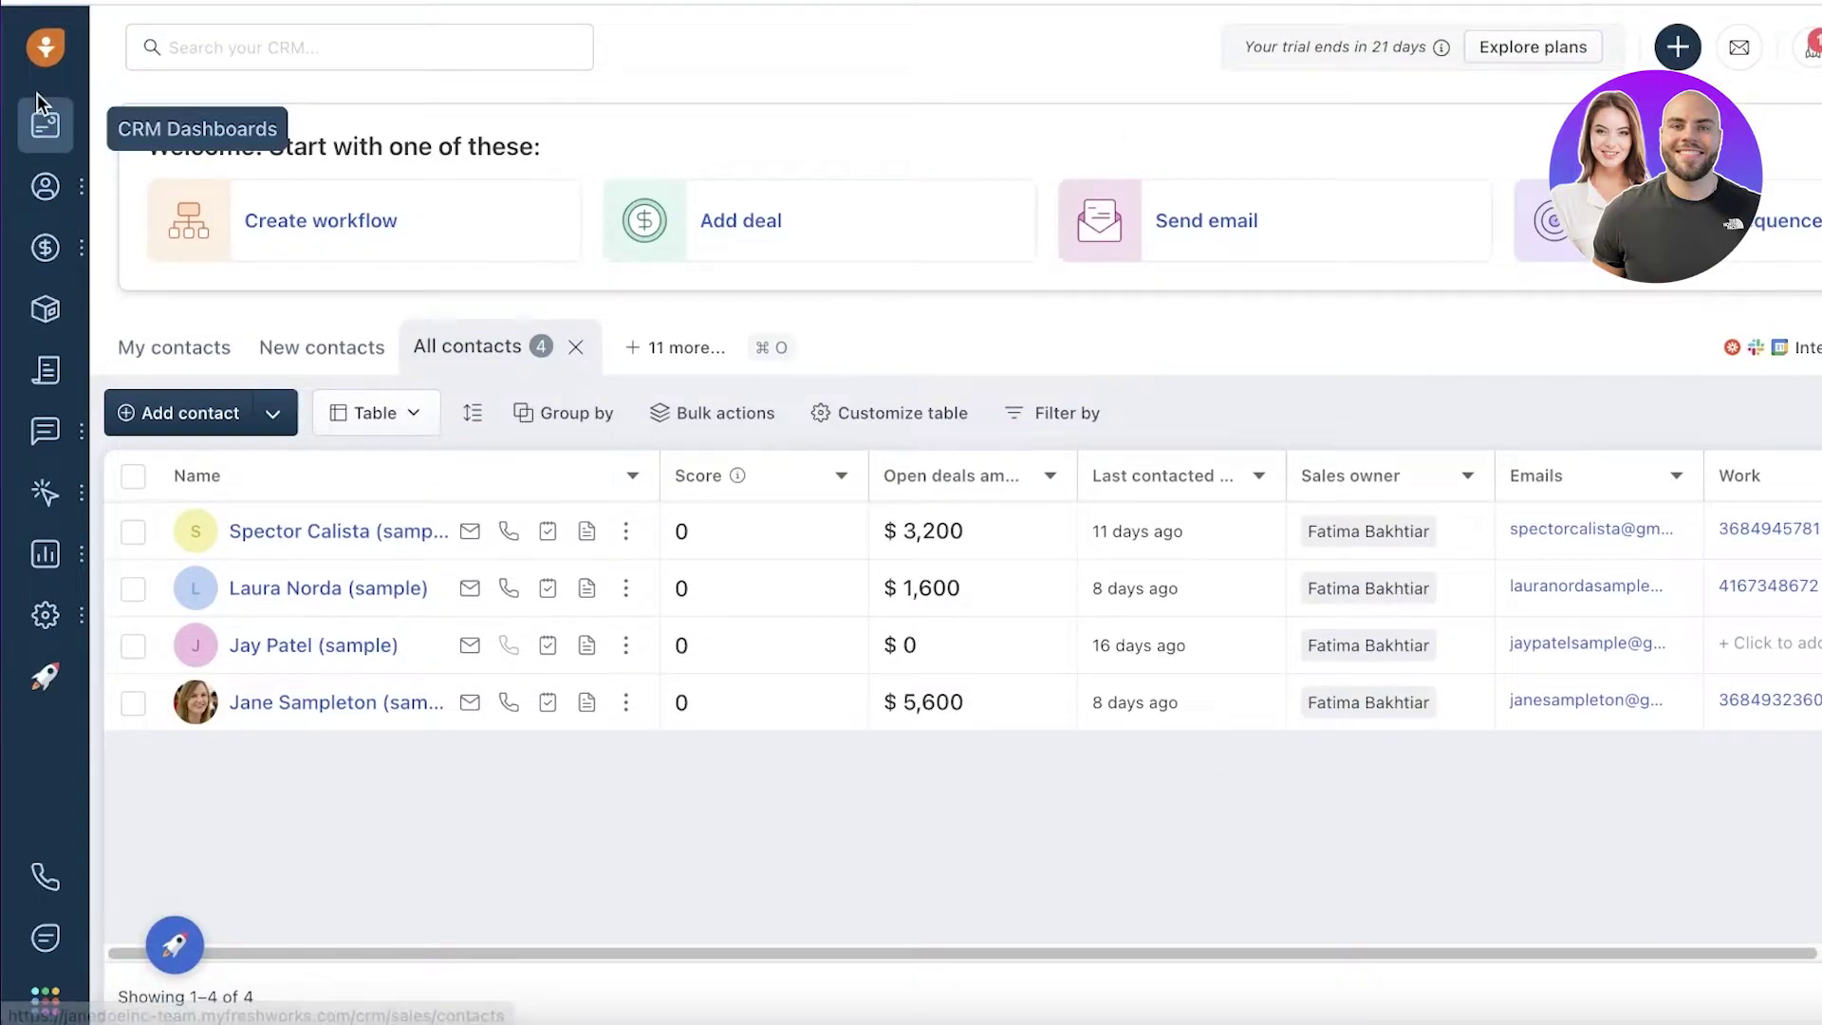
{"action": "mouse_move", "coordinate": [40, 285]}
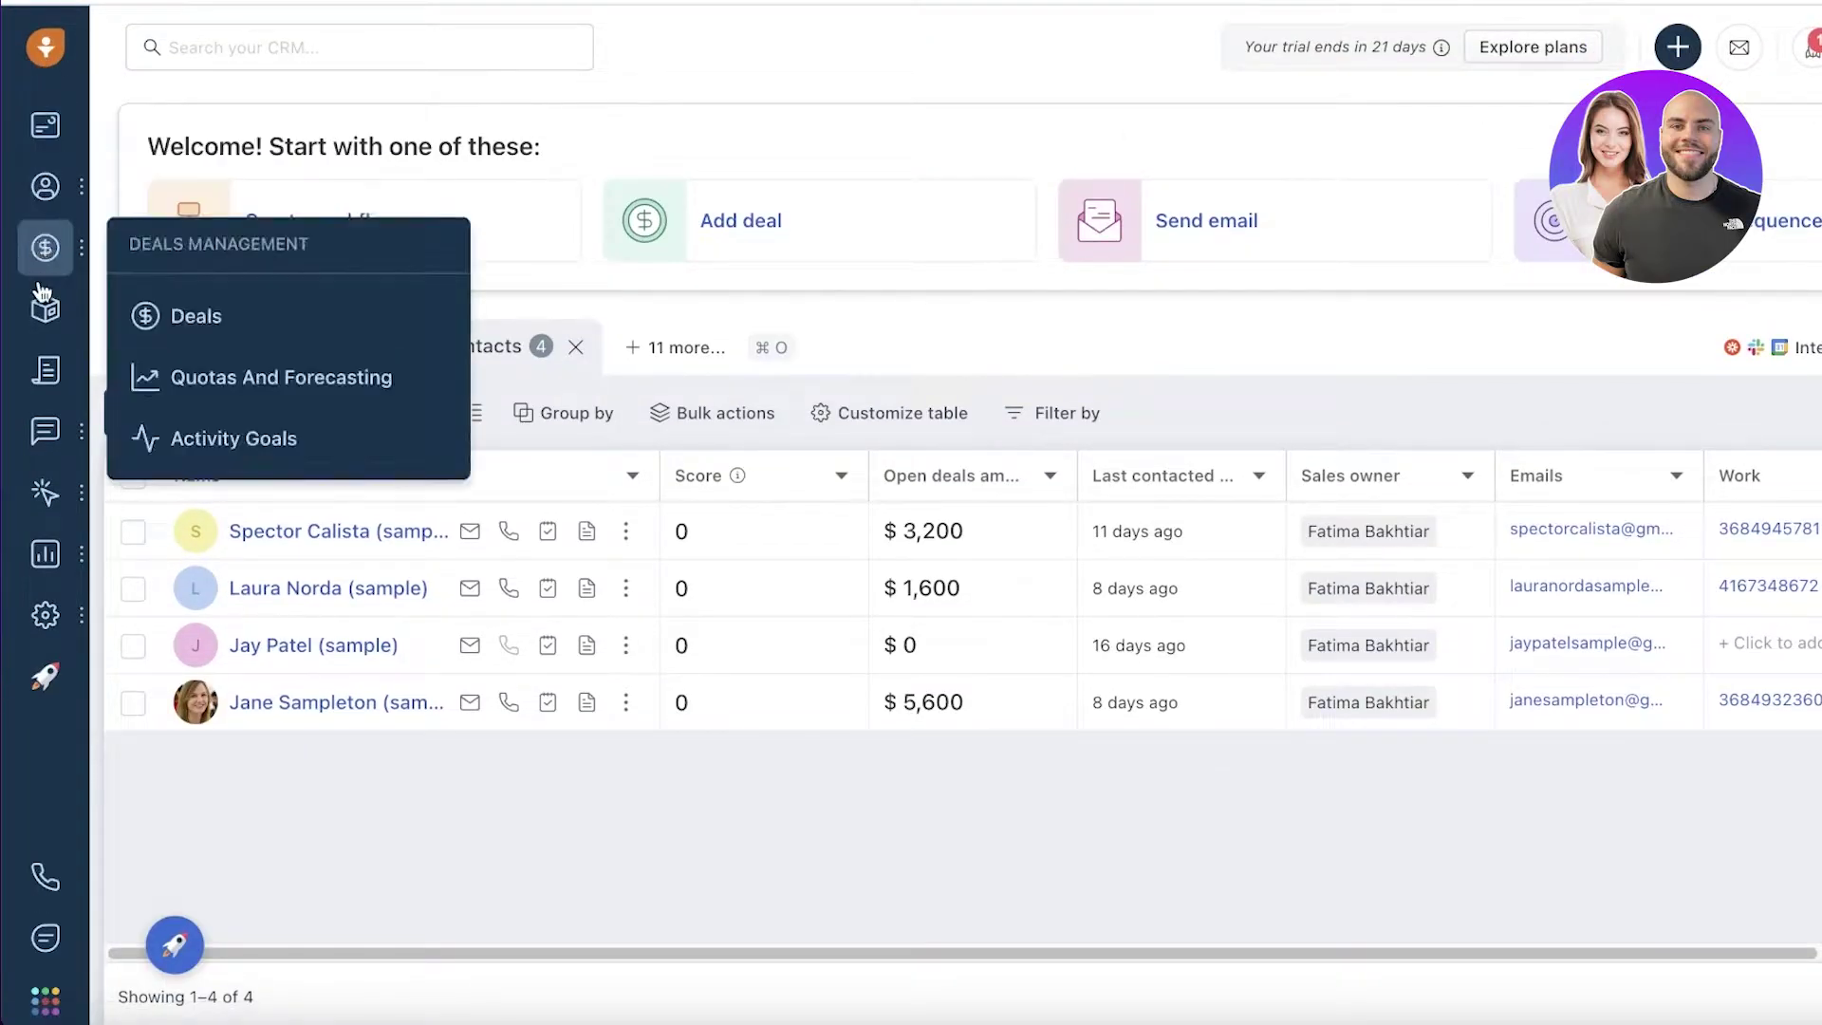
{"action": "left_click", "coordinate": [49, 143]}
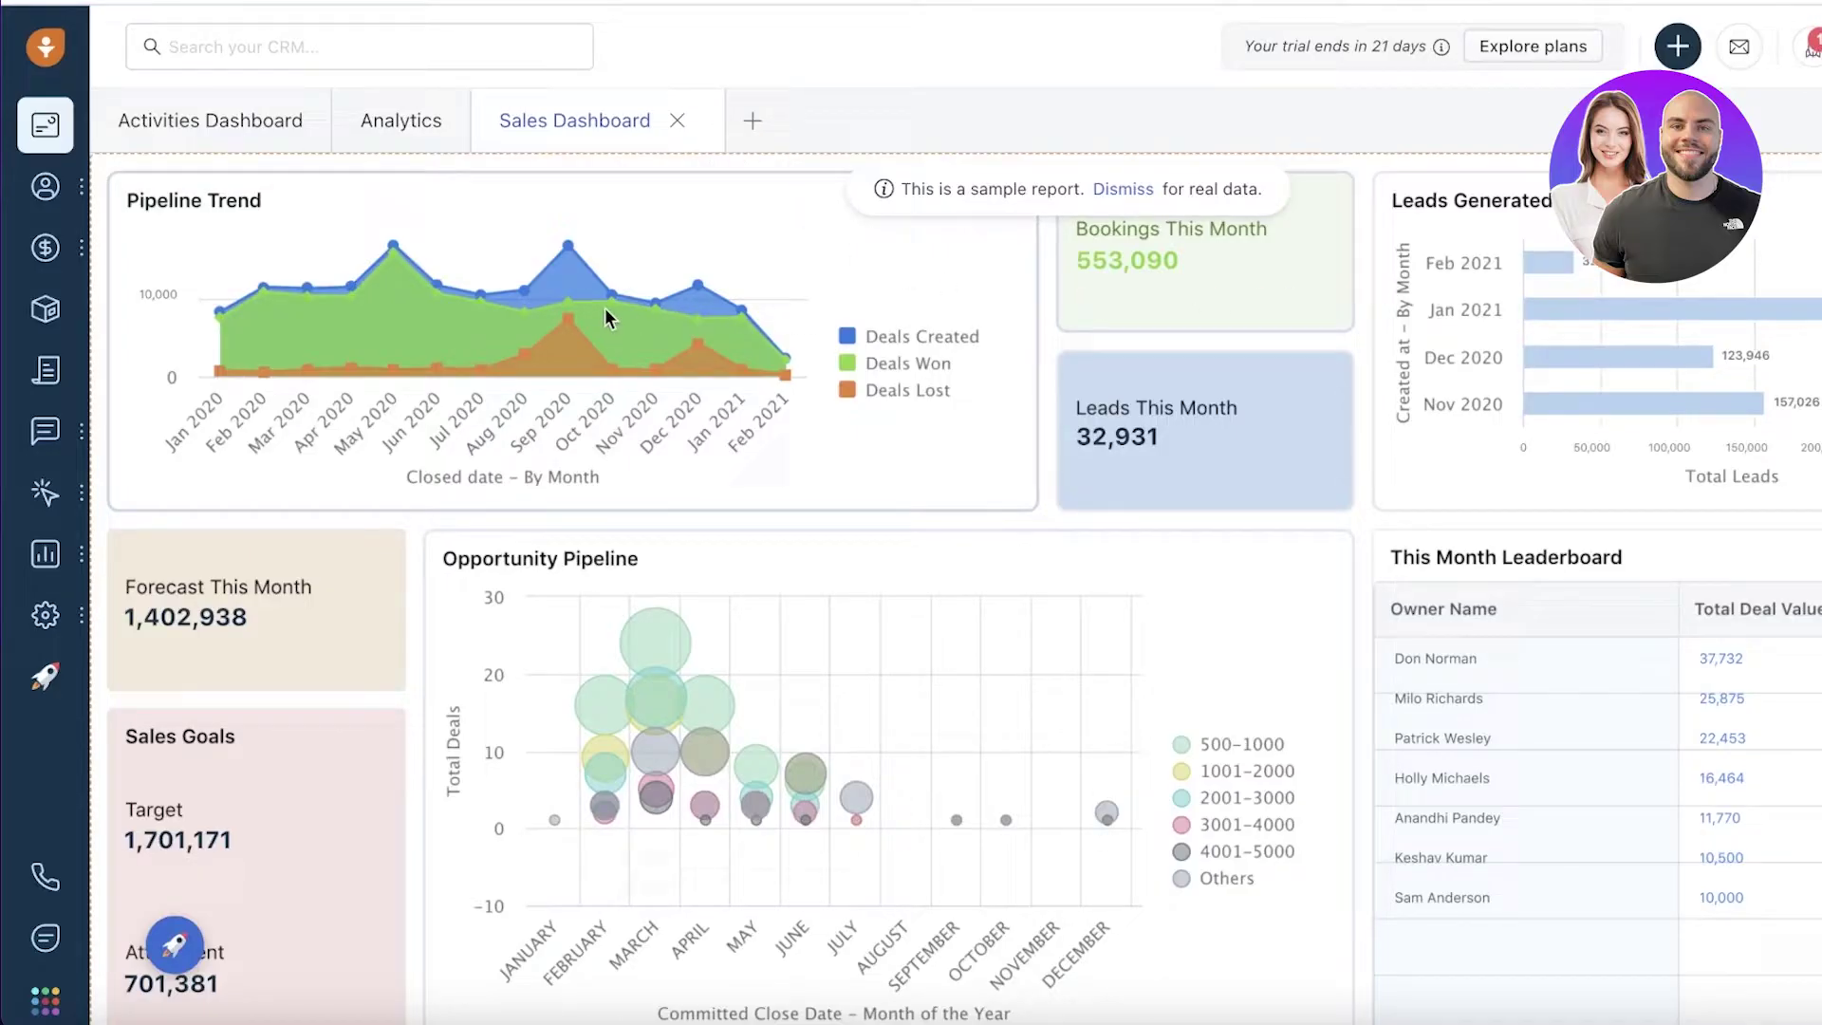
From the Analytics dashboard, add Email Campaign Reports from the Add report list.
{"action": "left_click", "coordinate": [390, 133]}
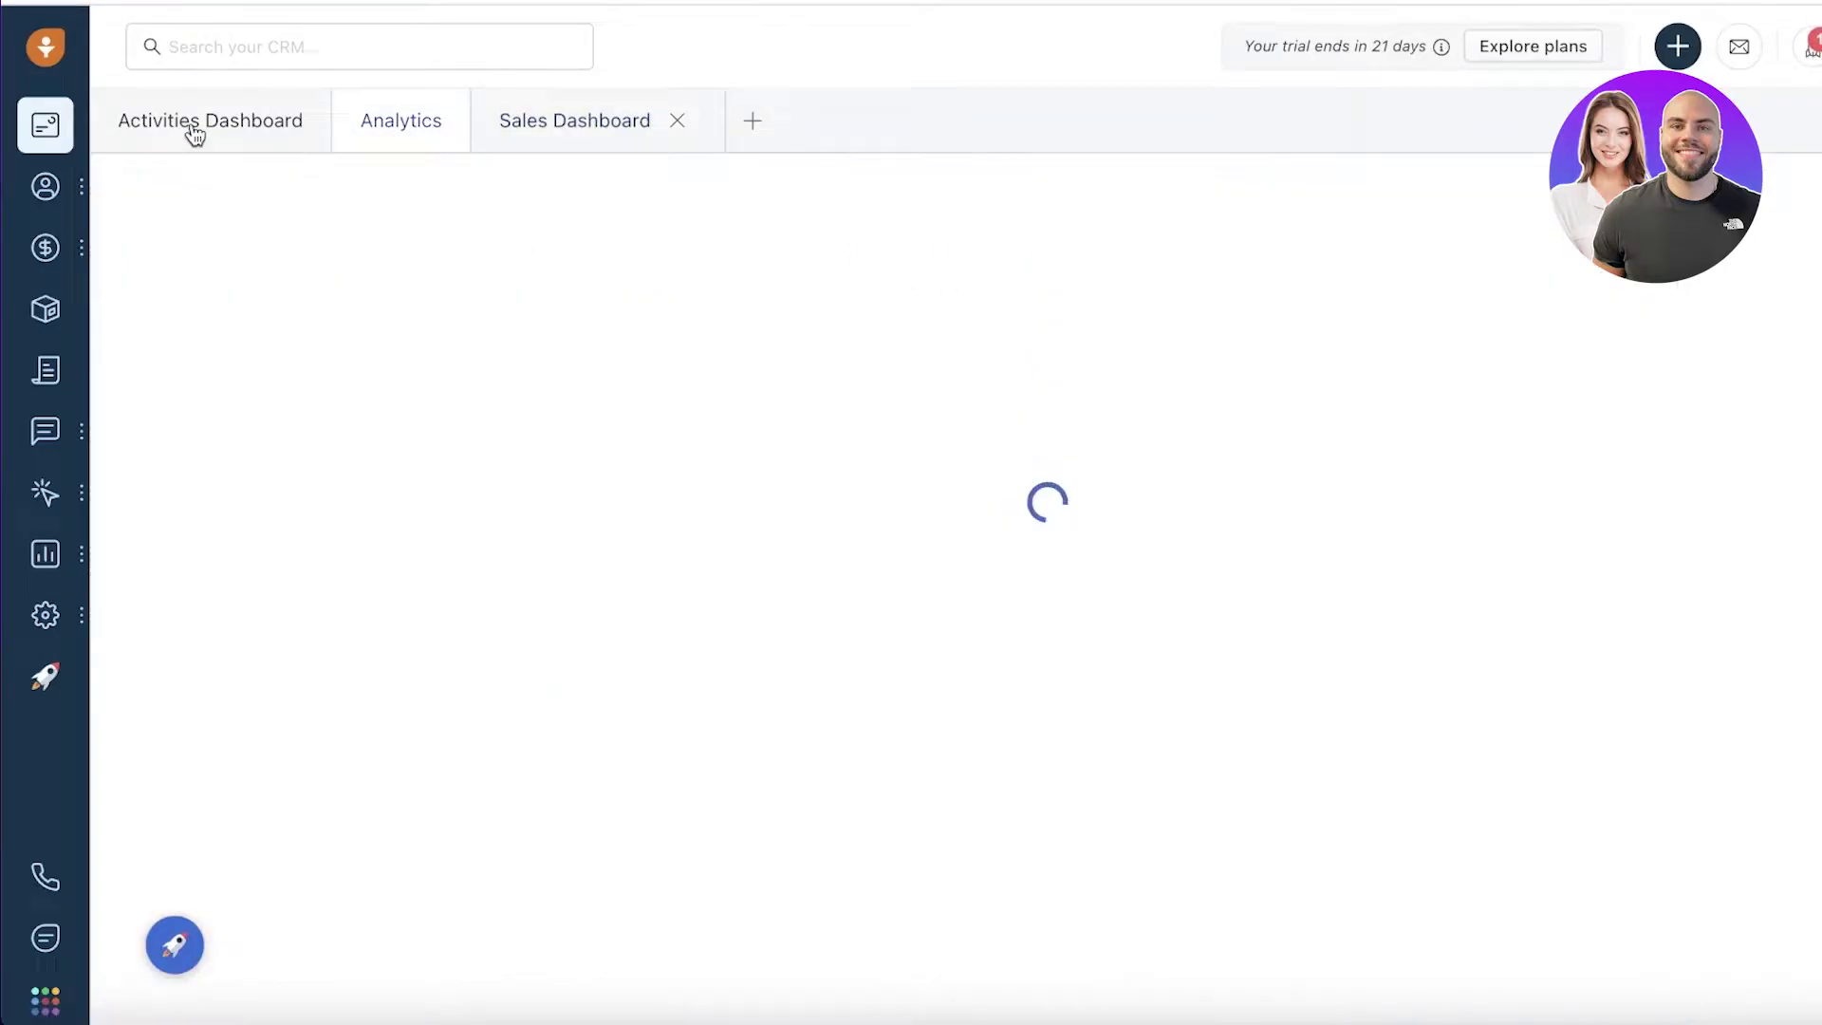
{"action": "left_click", "coordinate": [749, 124]}
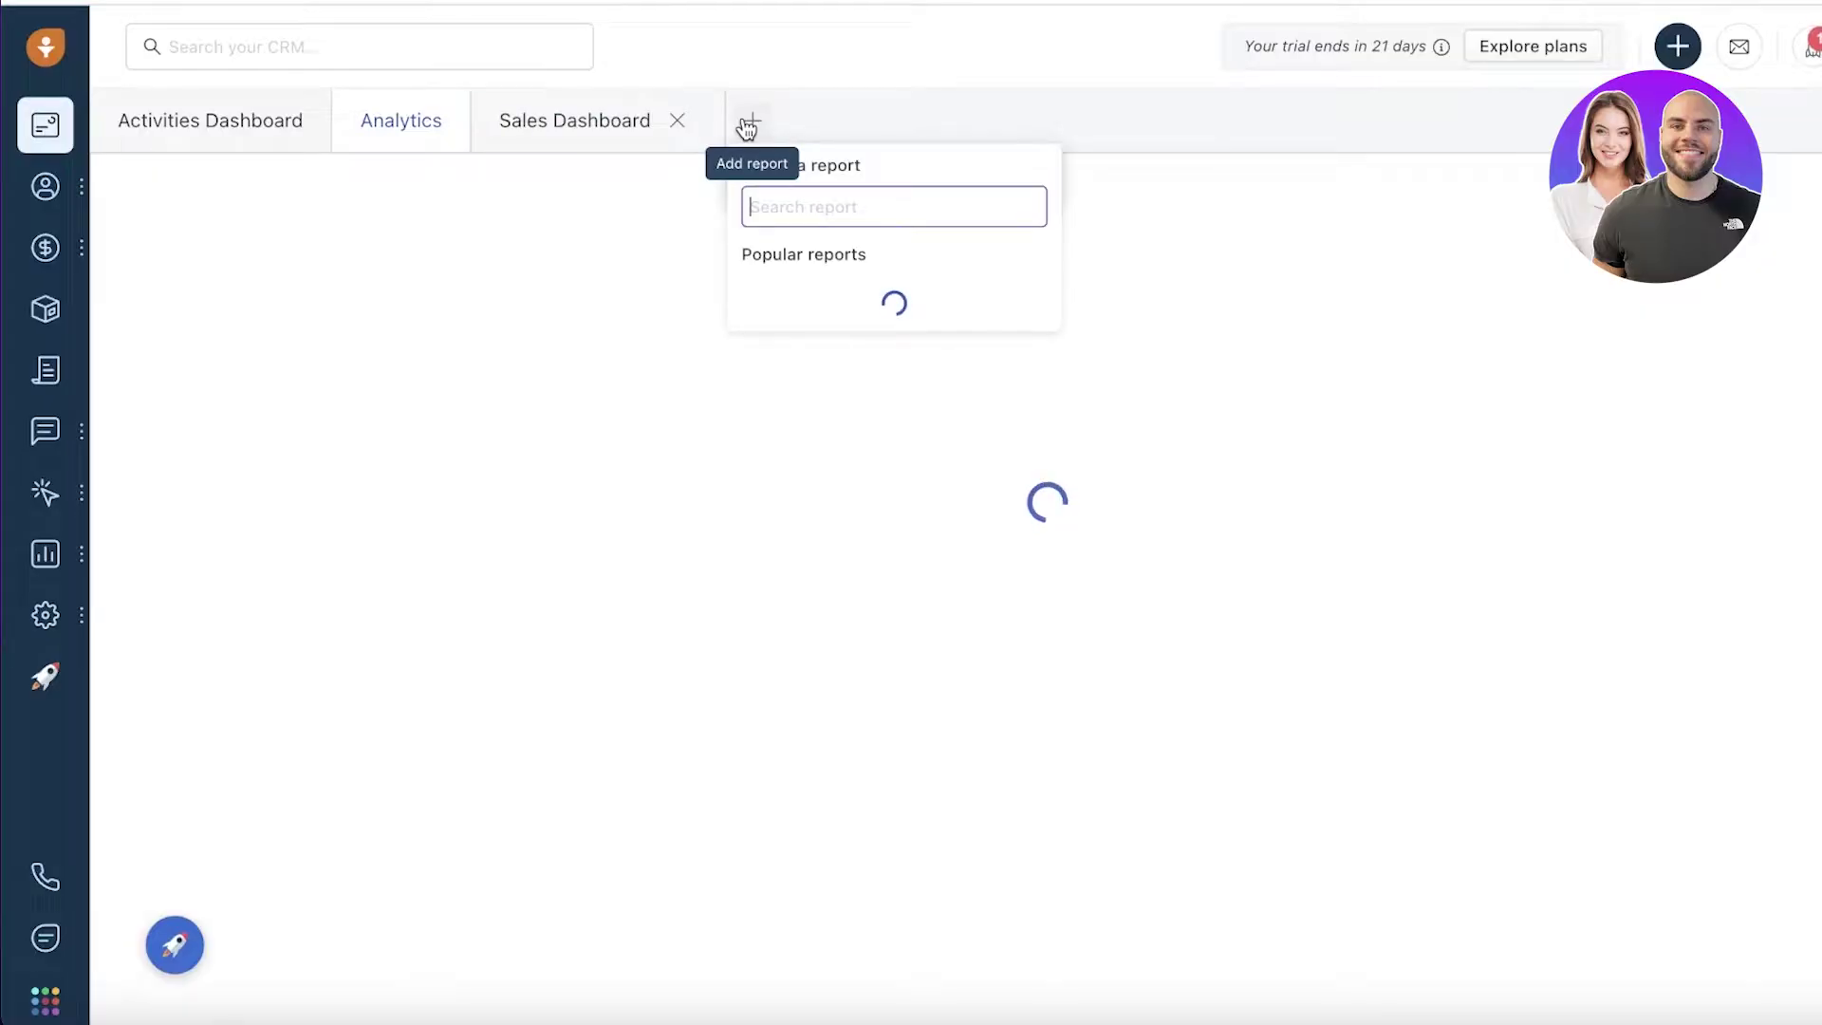
{"action": "scroll", "coordinate": [830, 439], "scroll_direction": "down", "scroll_amount": 5}
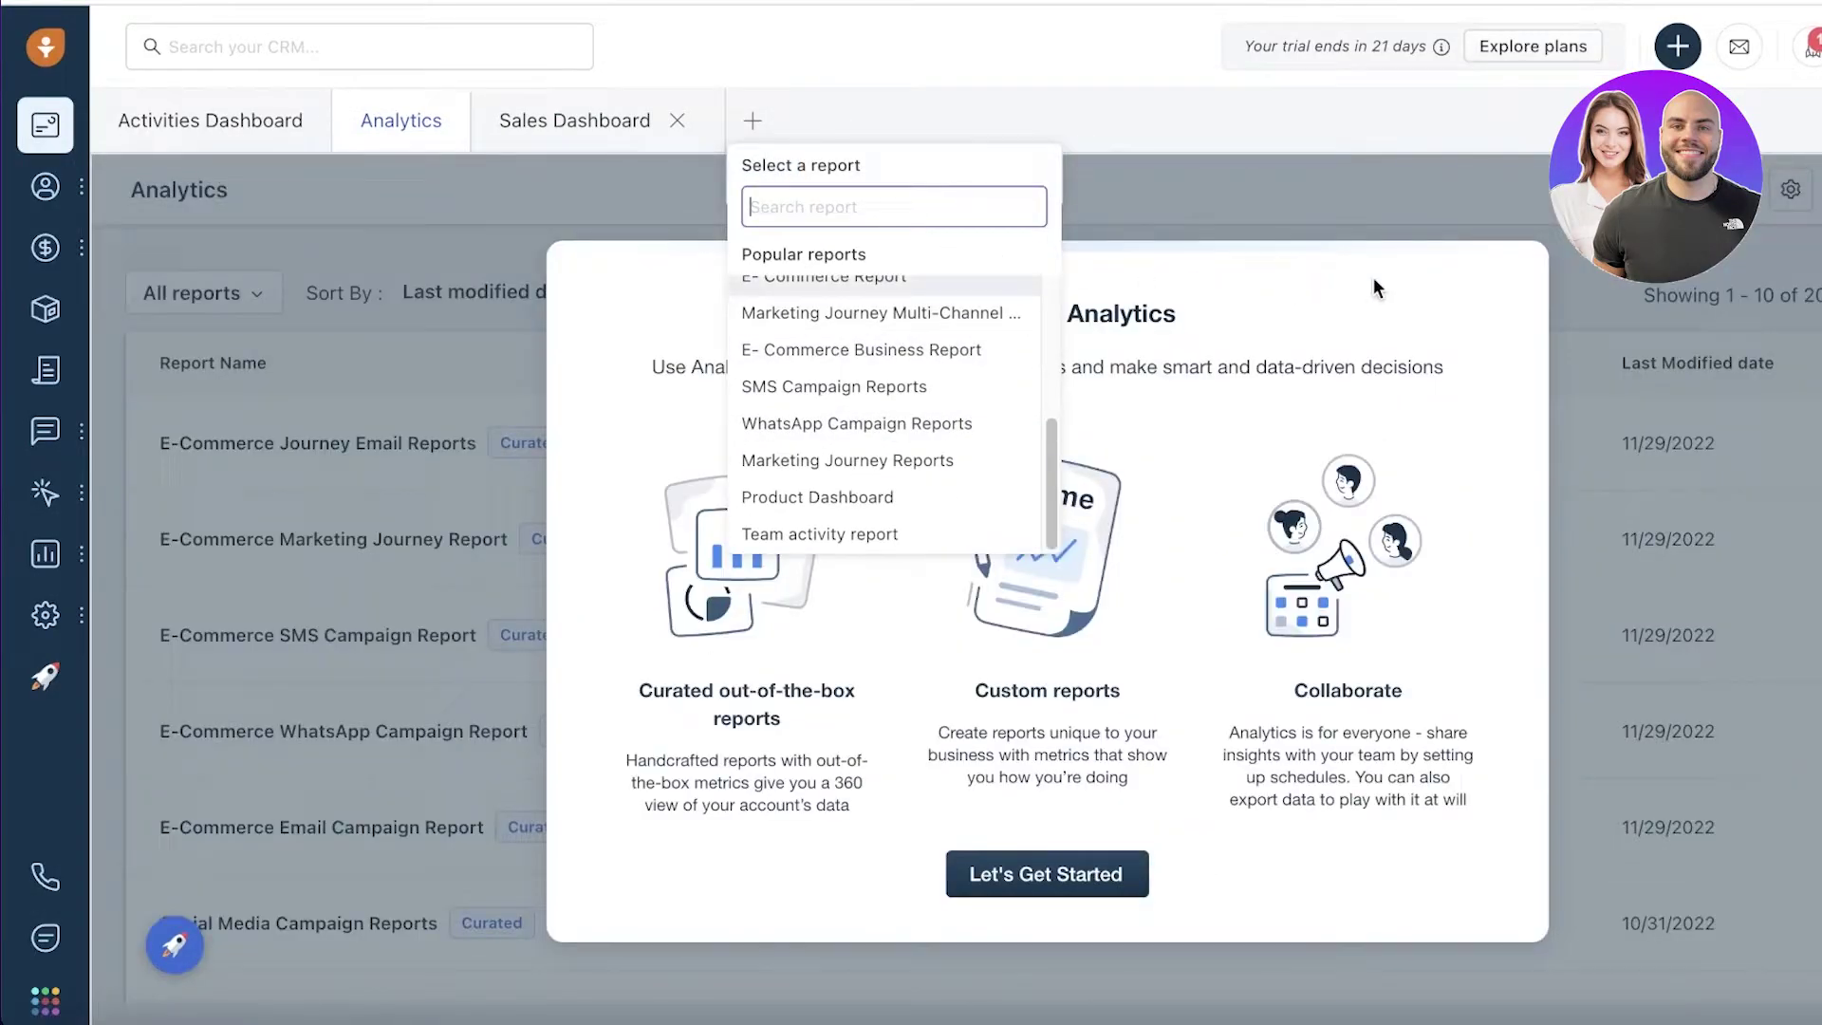
{"action": "left_click", "coordinate": [905, 206]}
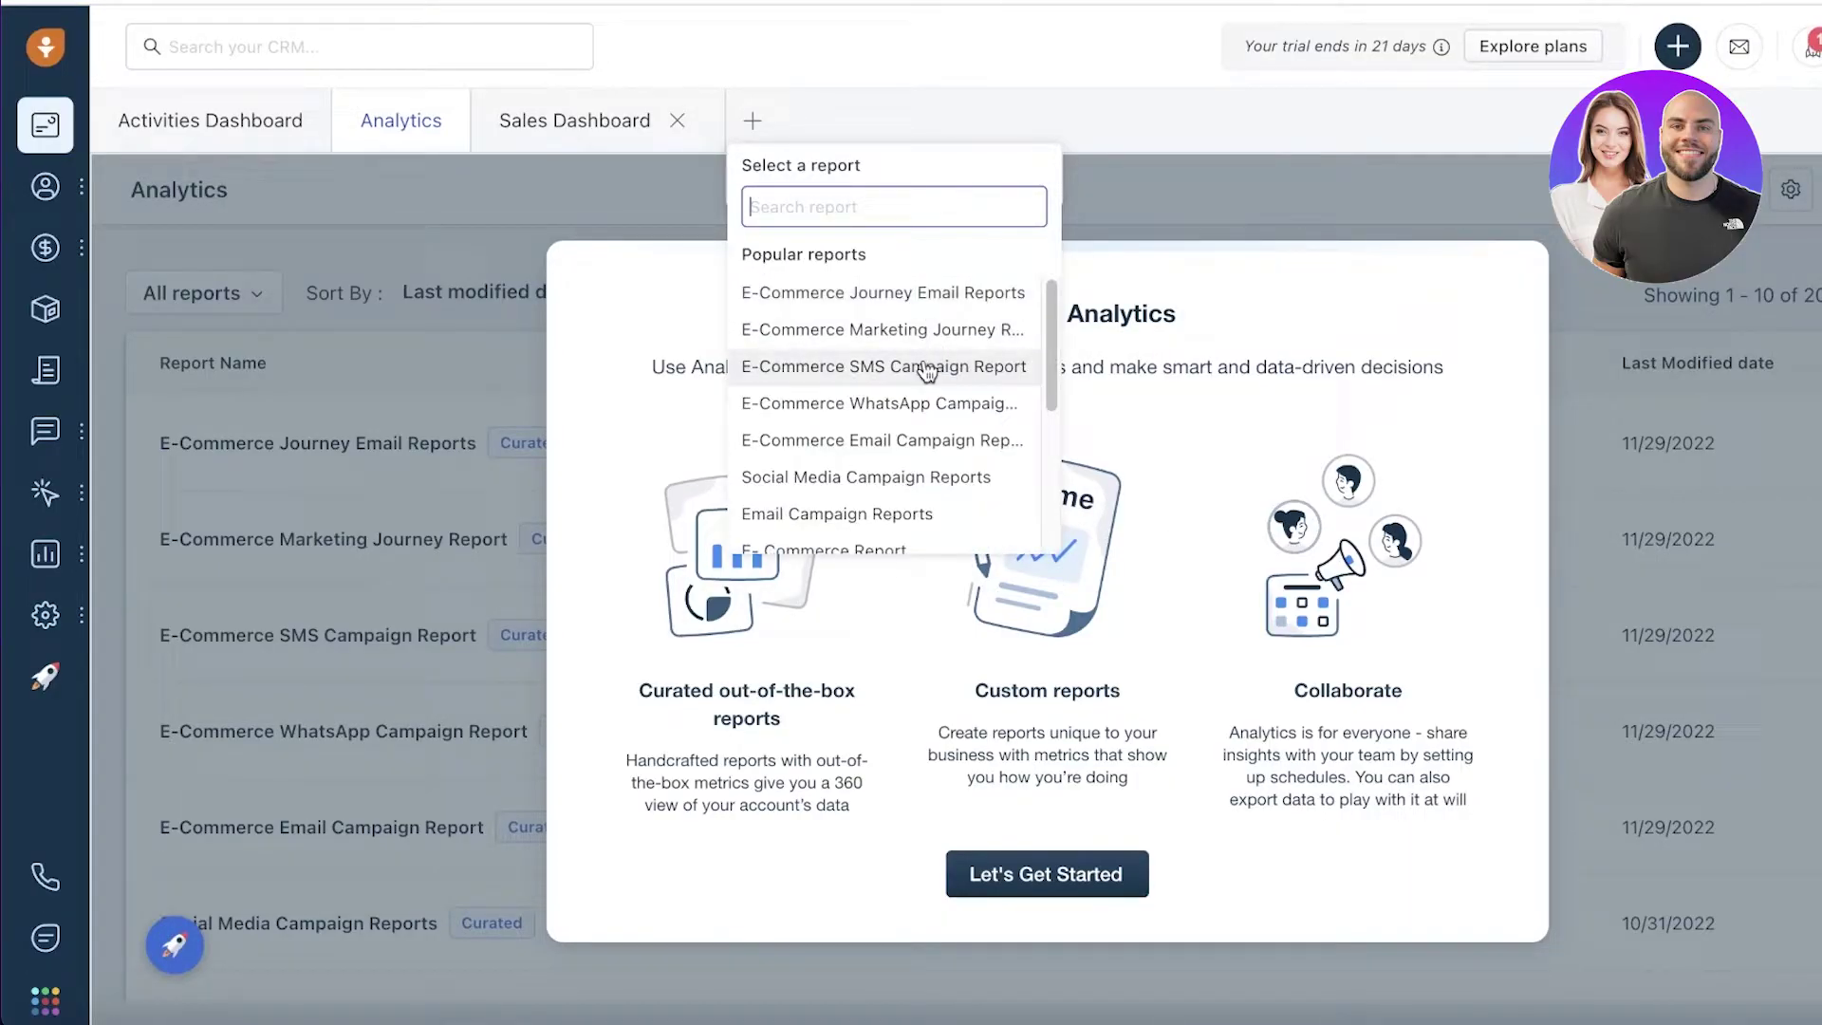
{"action": "left_click", "coordinate": [835, 514]}
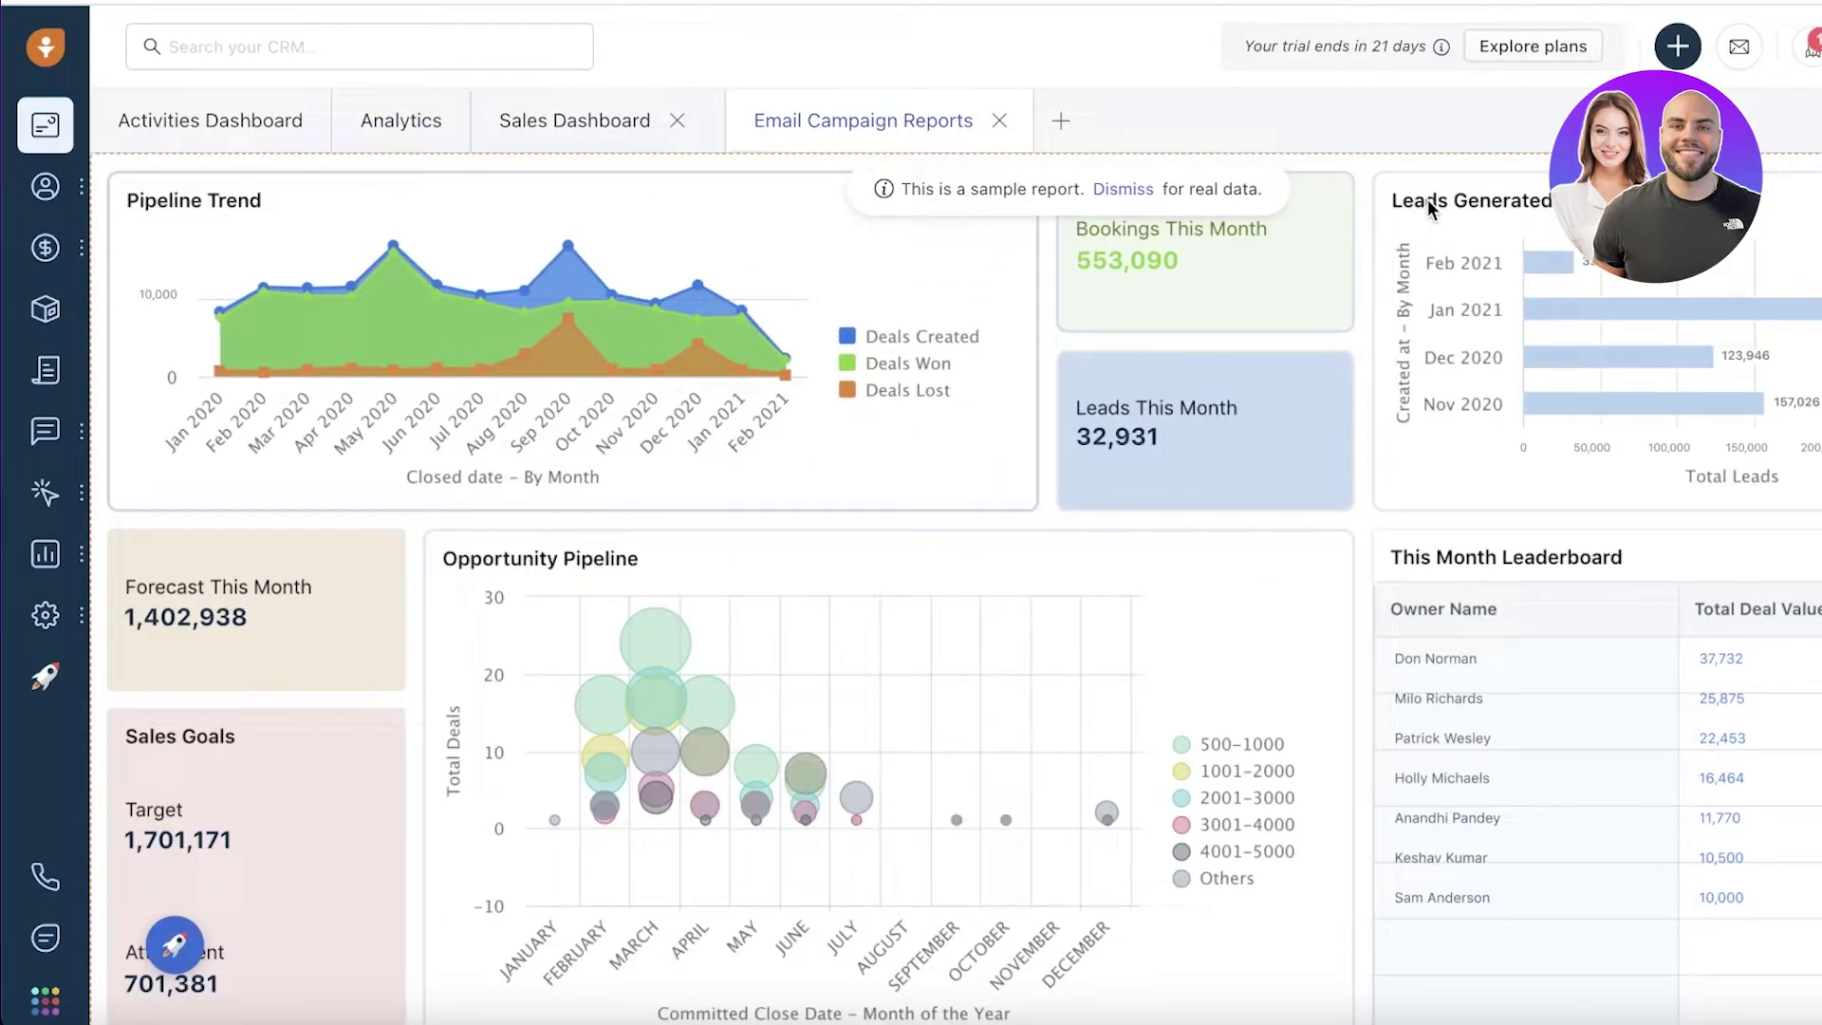
Look over the sidebar module icons and open the quick-add menu for new records.
{"action": "mouse_move", "coordinate": [43, 186]}
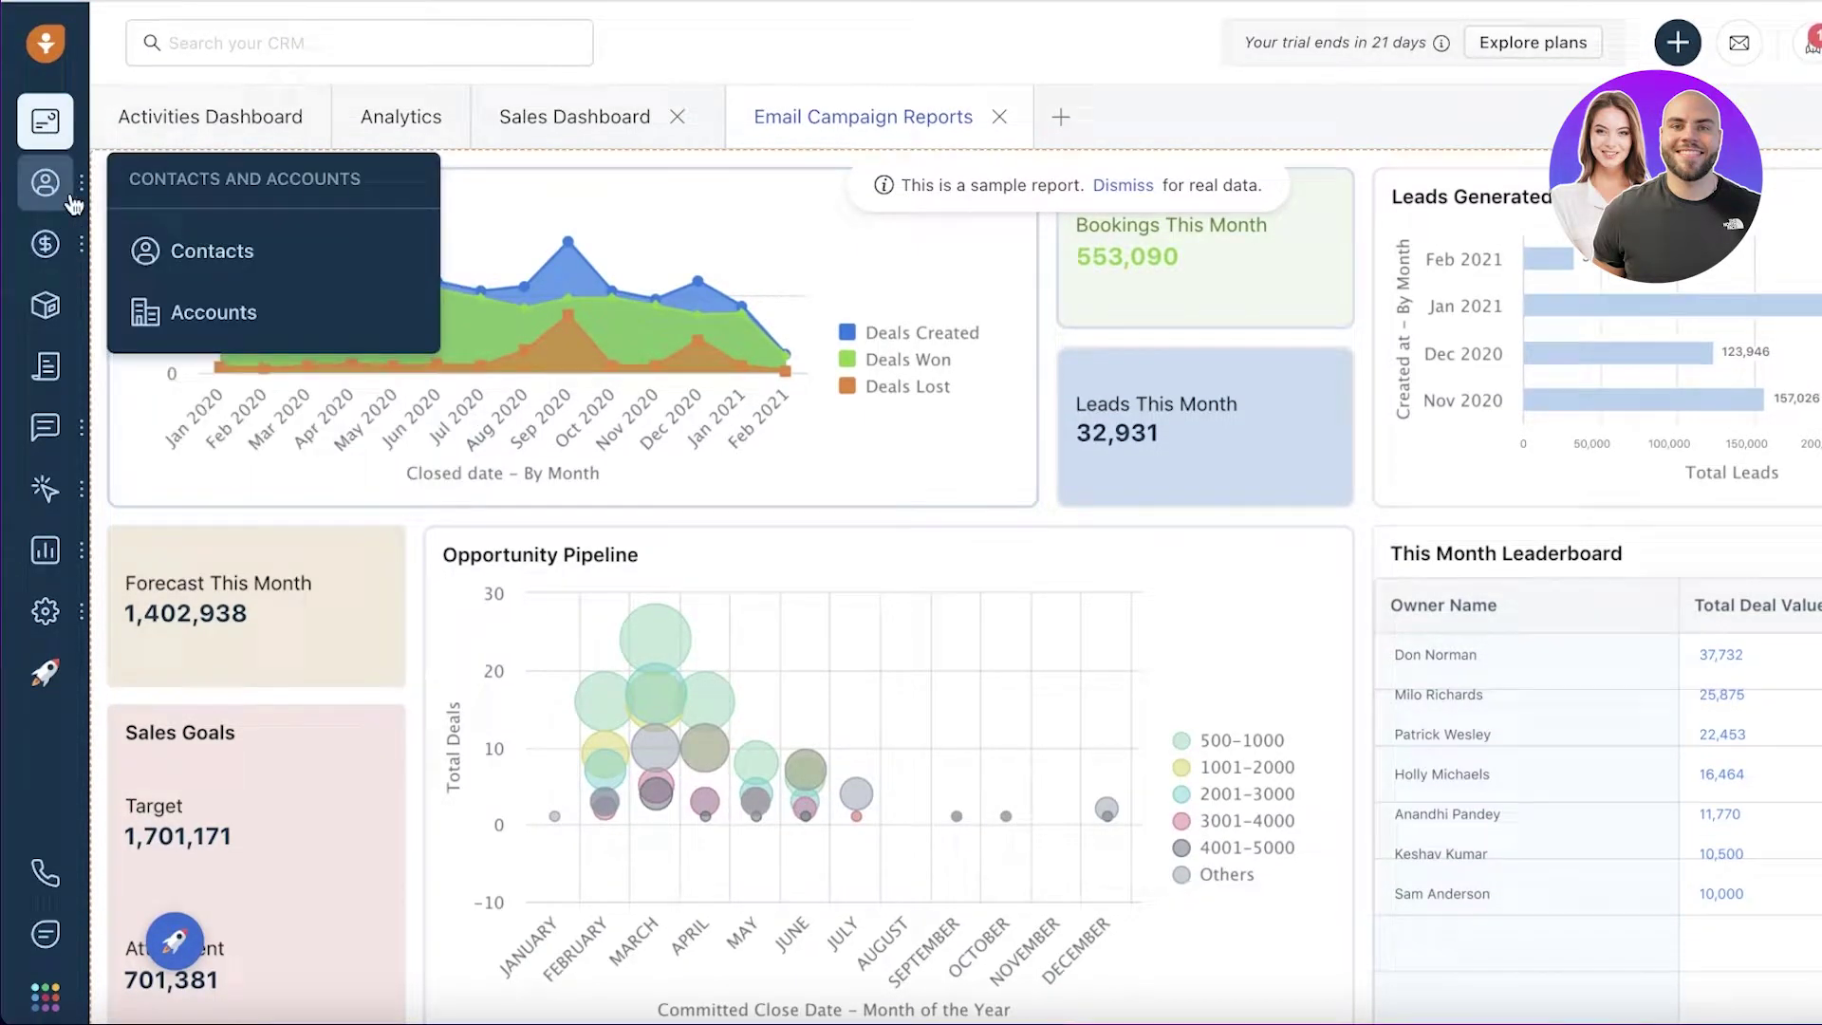
{"action": "mouse_move", "coordinate": [49, 254]}
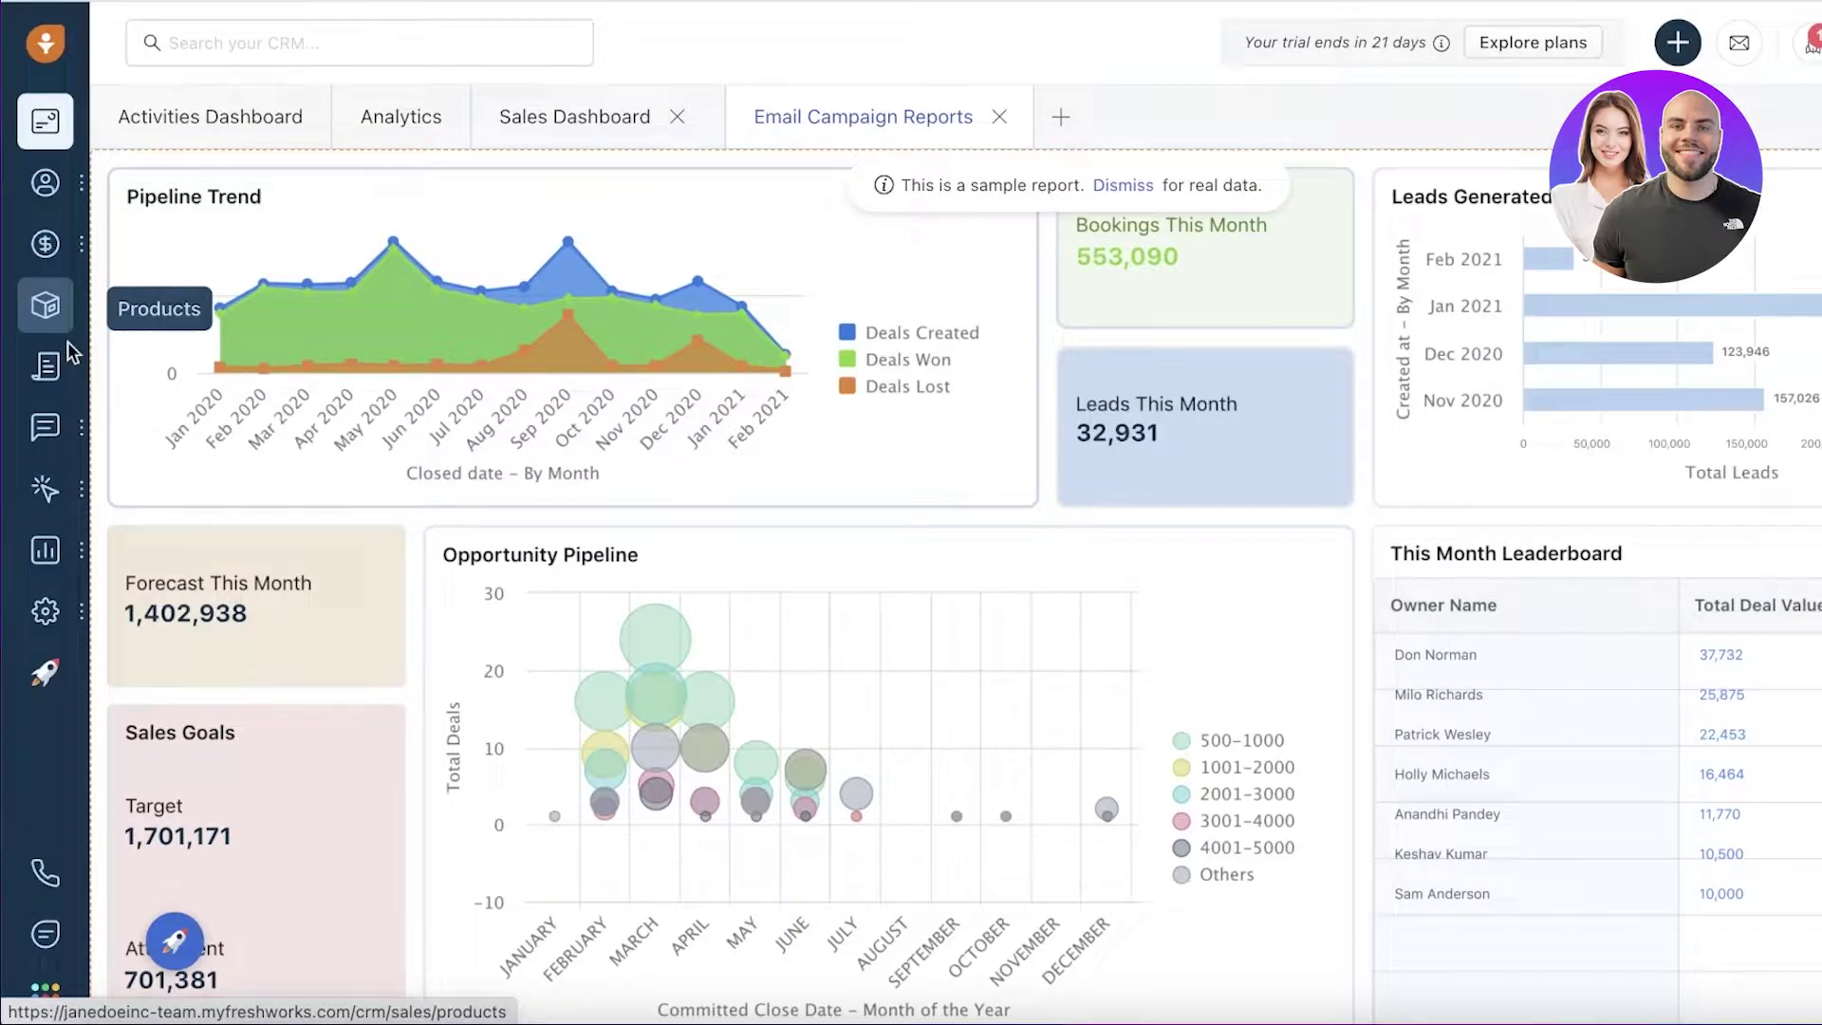
{"action": "mouse_move", "coordinate": [45, 498]}
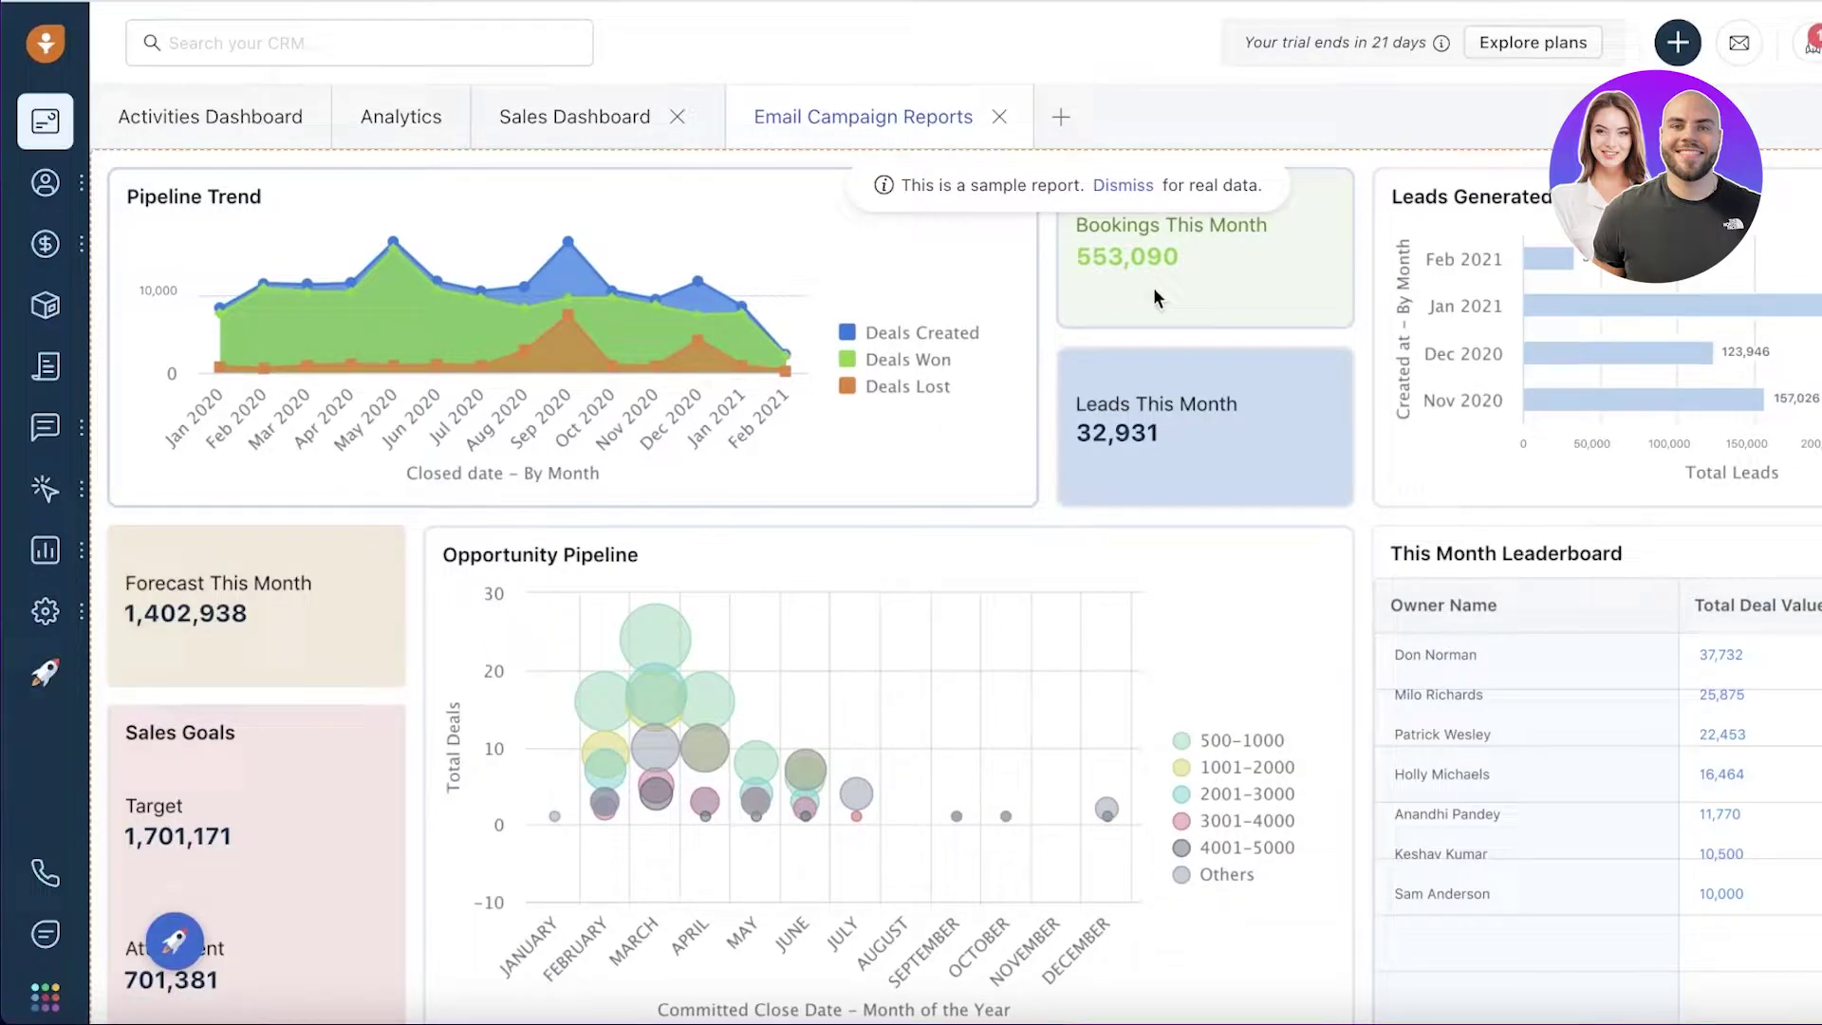
{"action": "left_click", "coordinate": [1677, 44]}
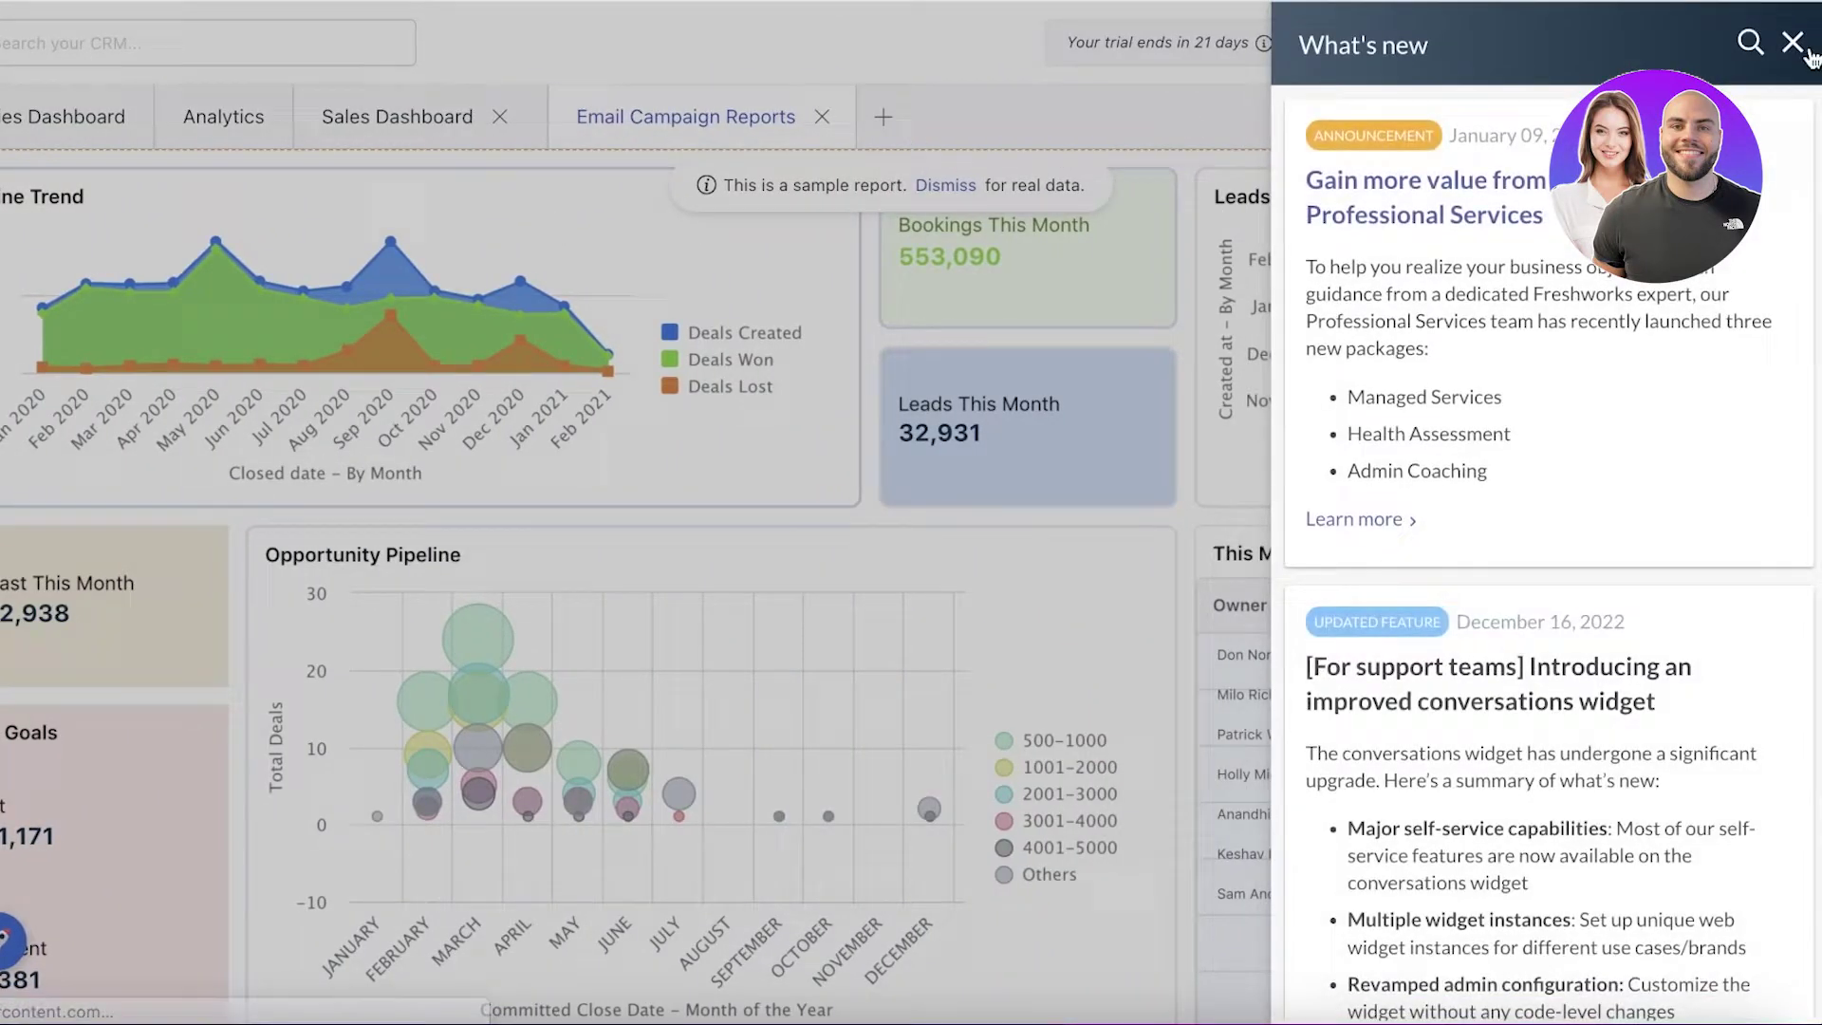
Close the What's new panel and glance at notifications and the profile menu.
{"action": "left_click", "coordinate": [1781, 41]}
{"action": "left_click", "coordinate": [1685, 49]}
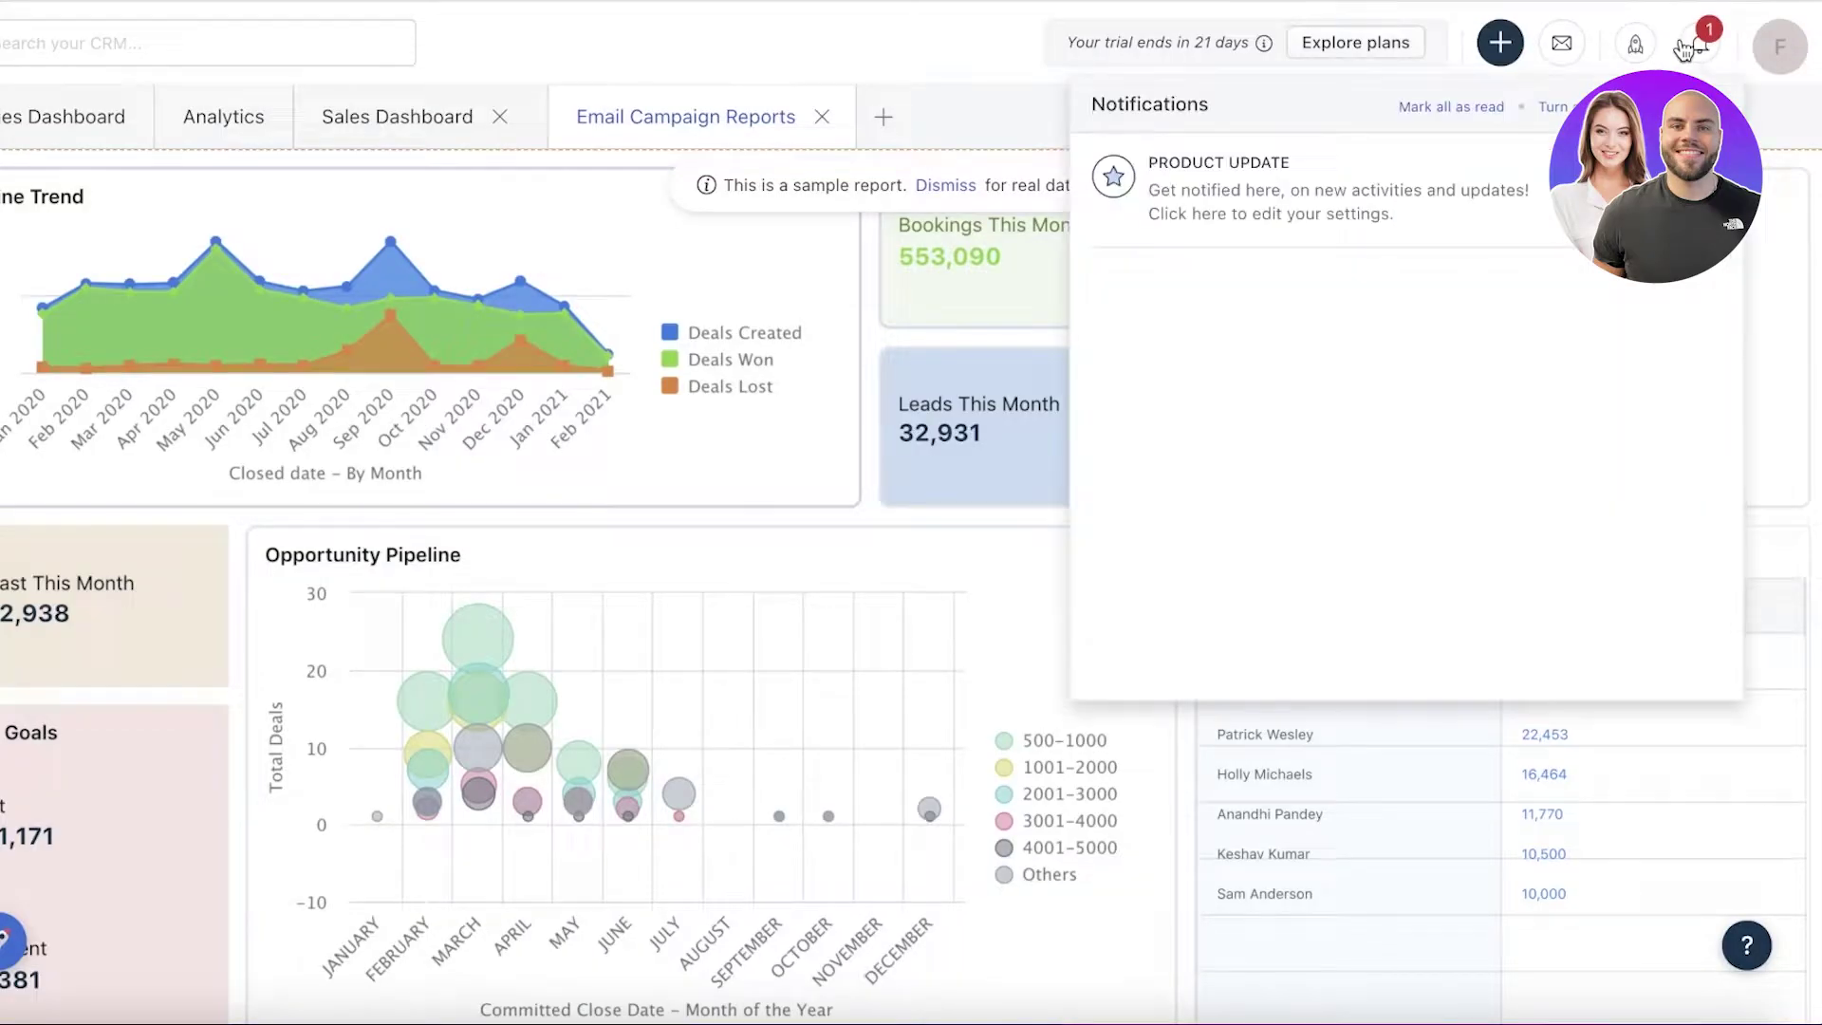
{"action": "left_click", "coordinate": [1767, 52]}
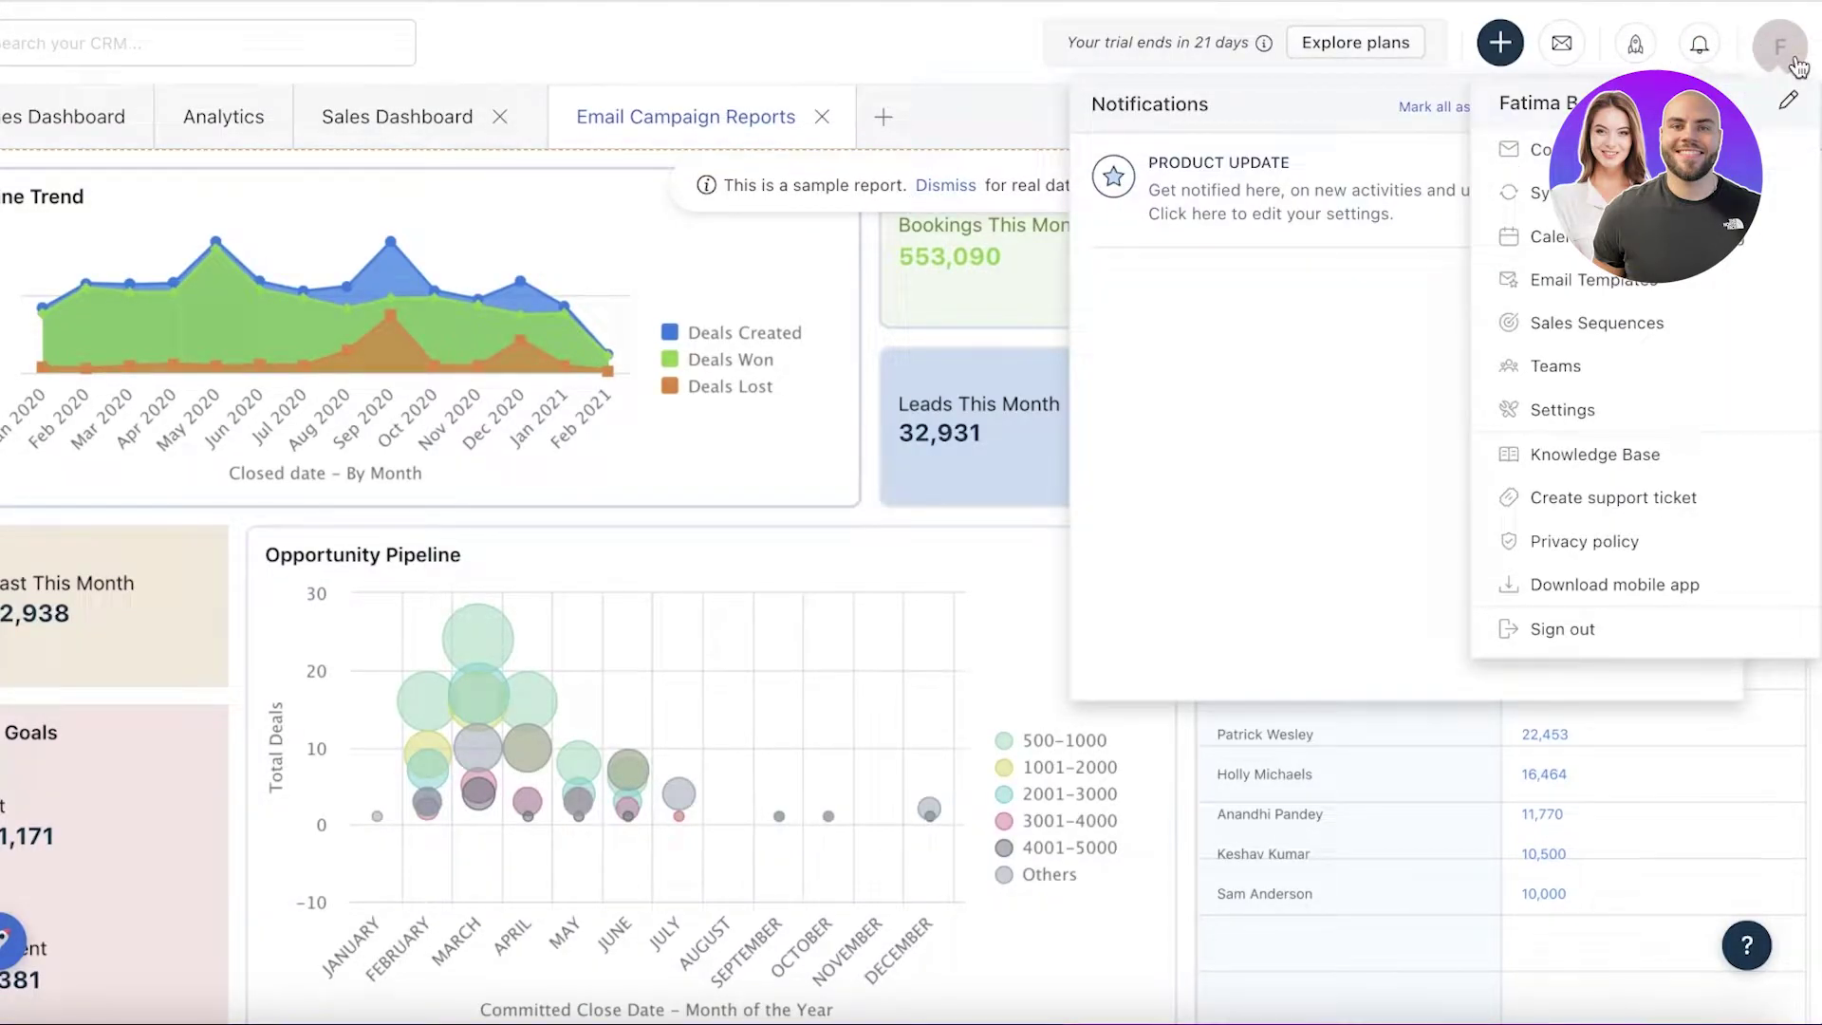
{"action": "left_click", "coordinate": [757, 207]}
Close the Email Campaign Reports and Sales Dashboard tabs, then open the contacts list.
{"action": "left_click", "coordinate": [822, 117]}
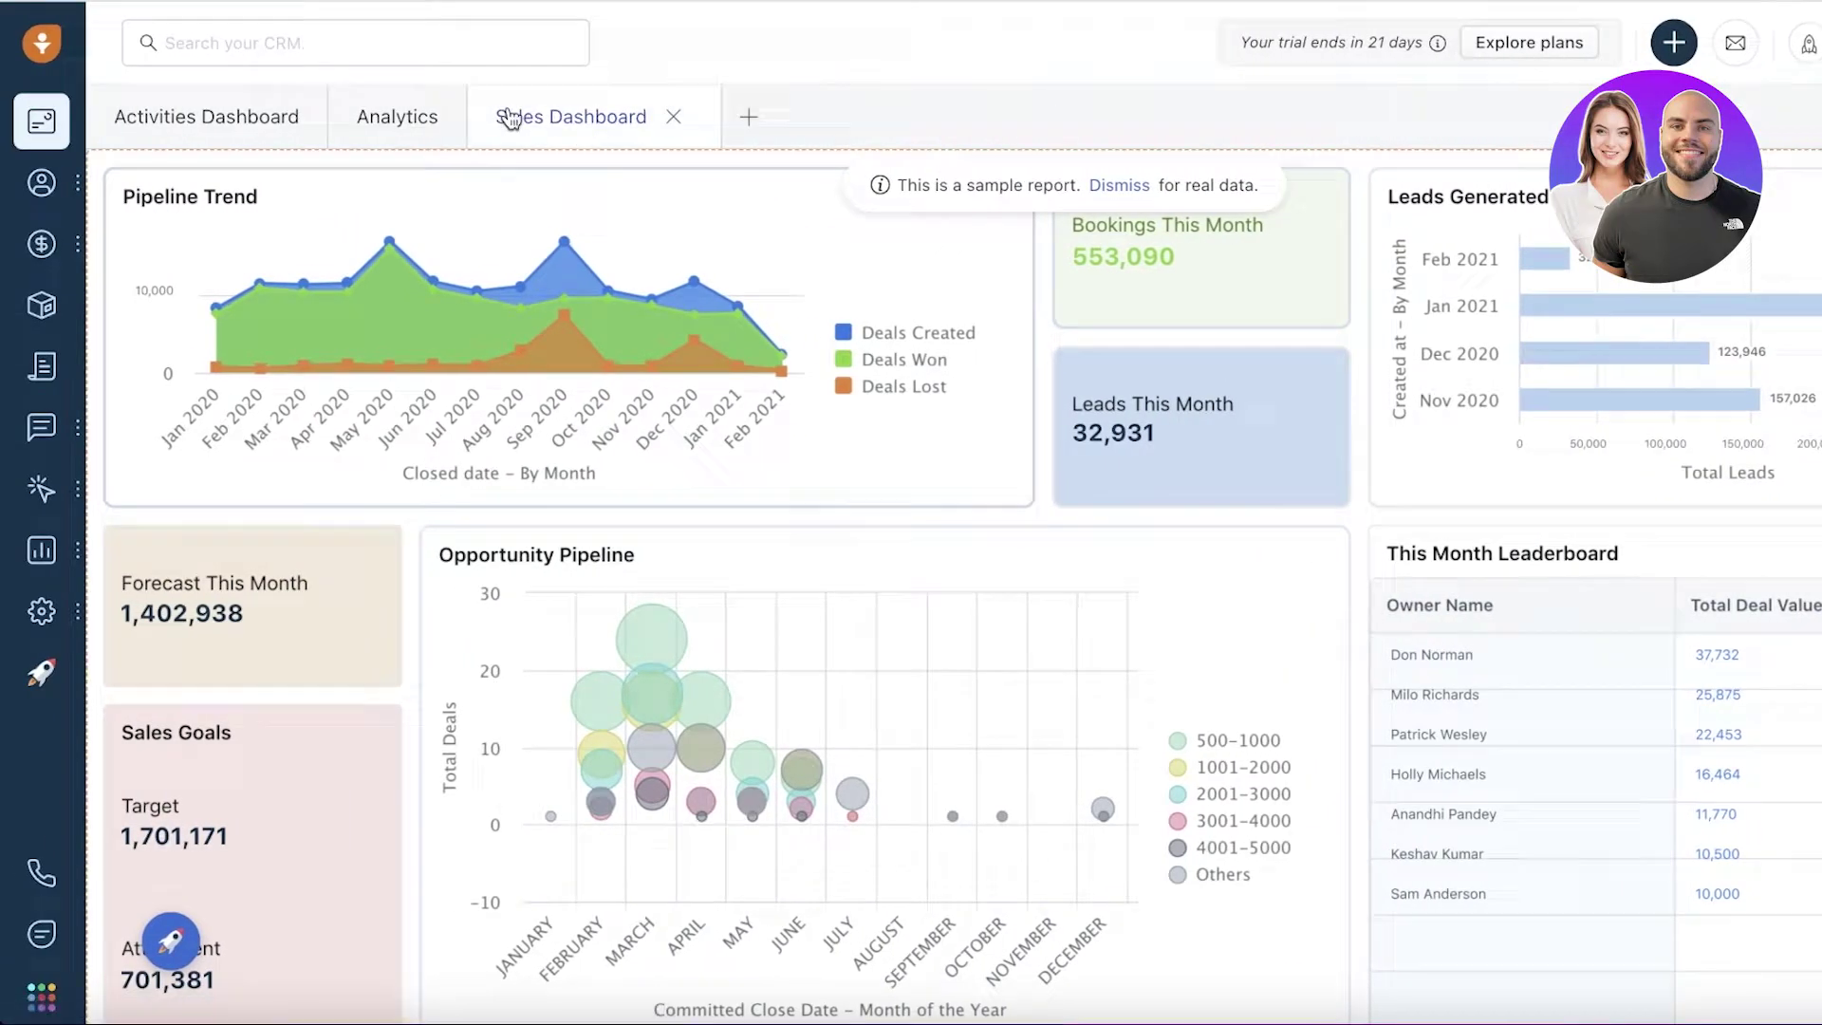
{"action": "left_click", "coordinate": [673, 116]}
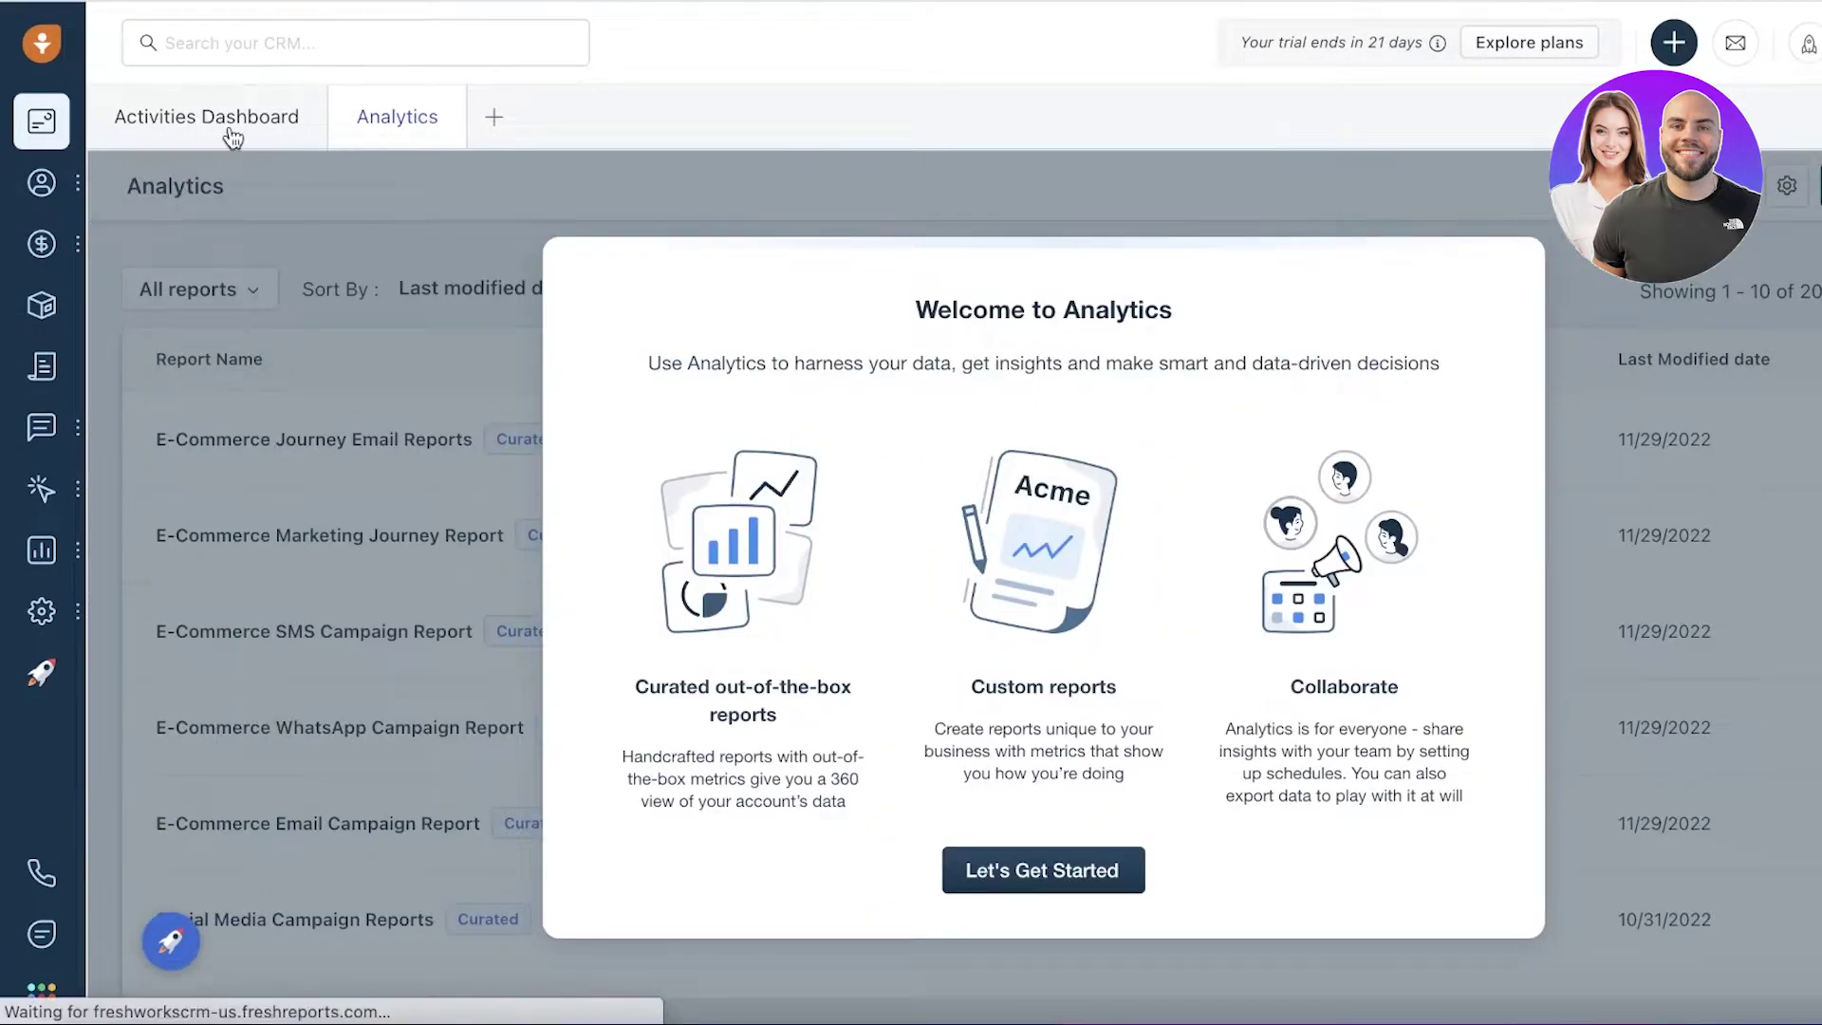
{"action": "left_click", "coordinate": [120, 131]}
{"action": "mouse_move", "coordinate": [59, 223]}
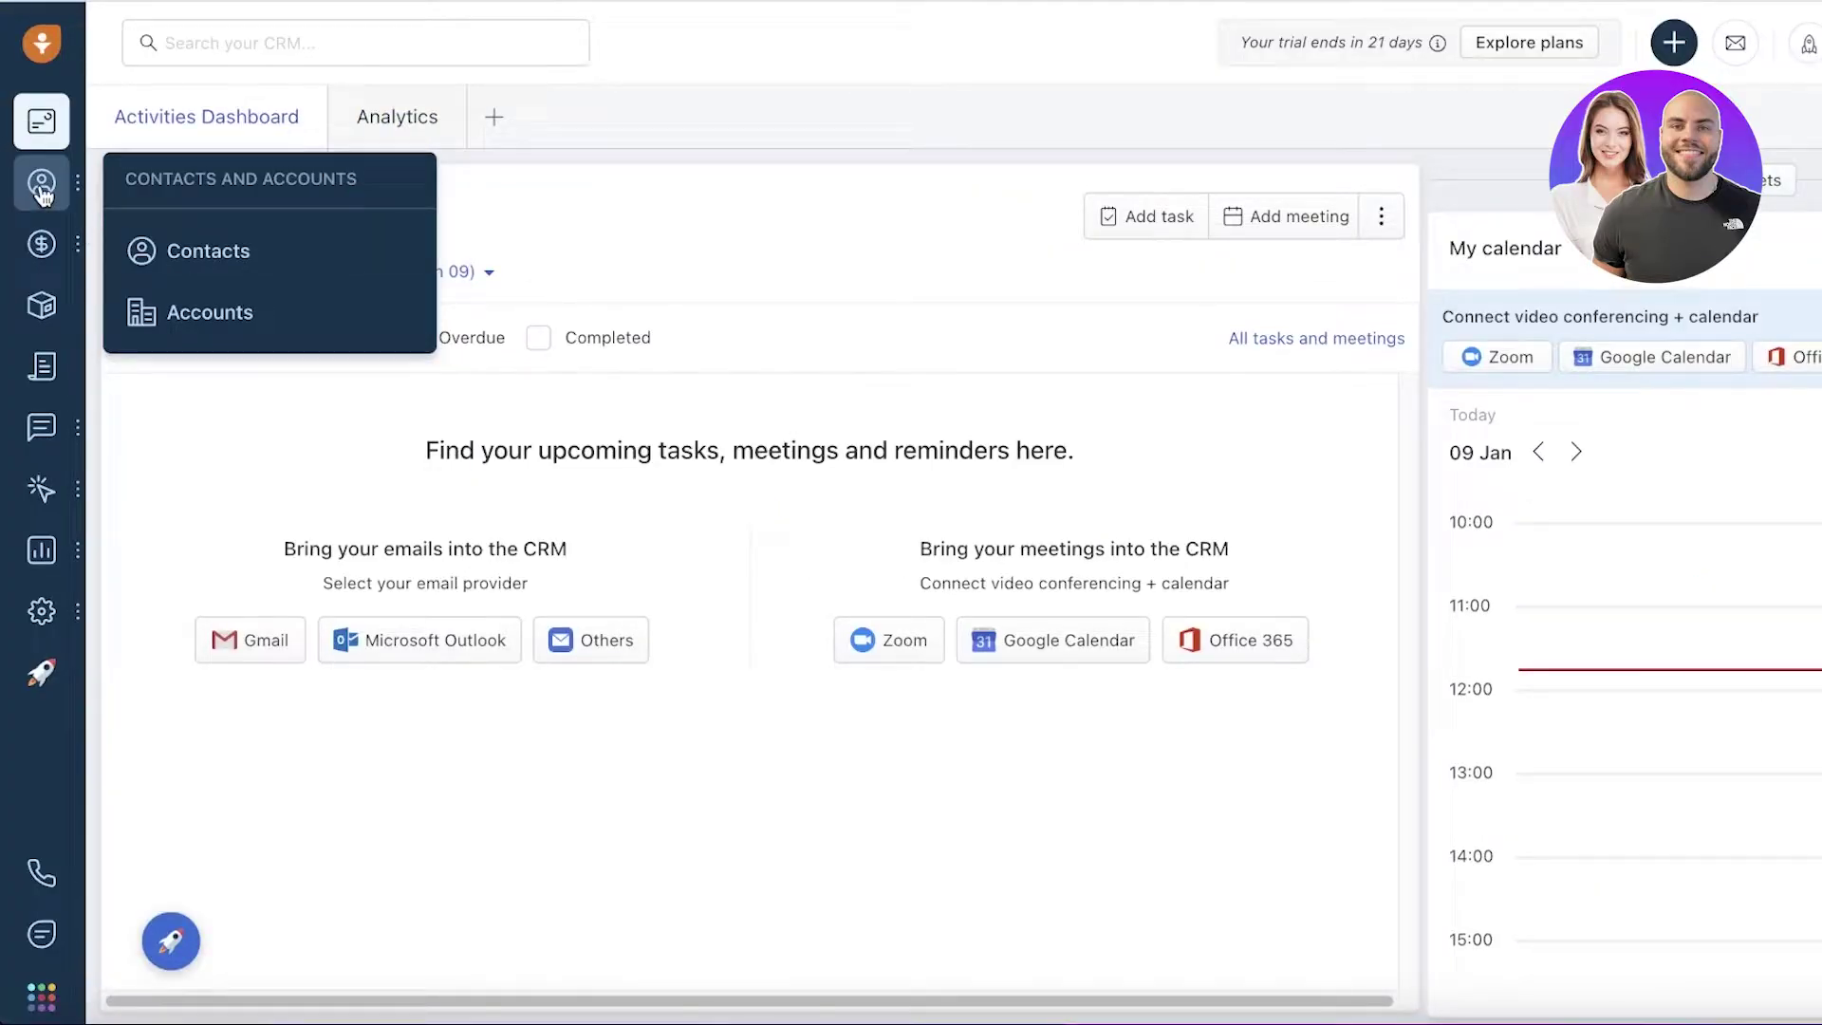
{"action": "left_click", "coordinate": [190, 250]}
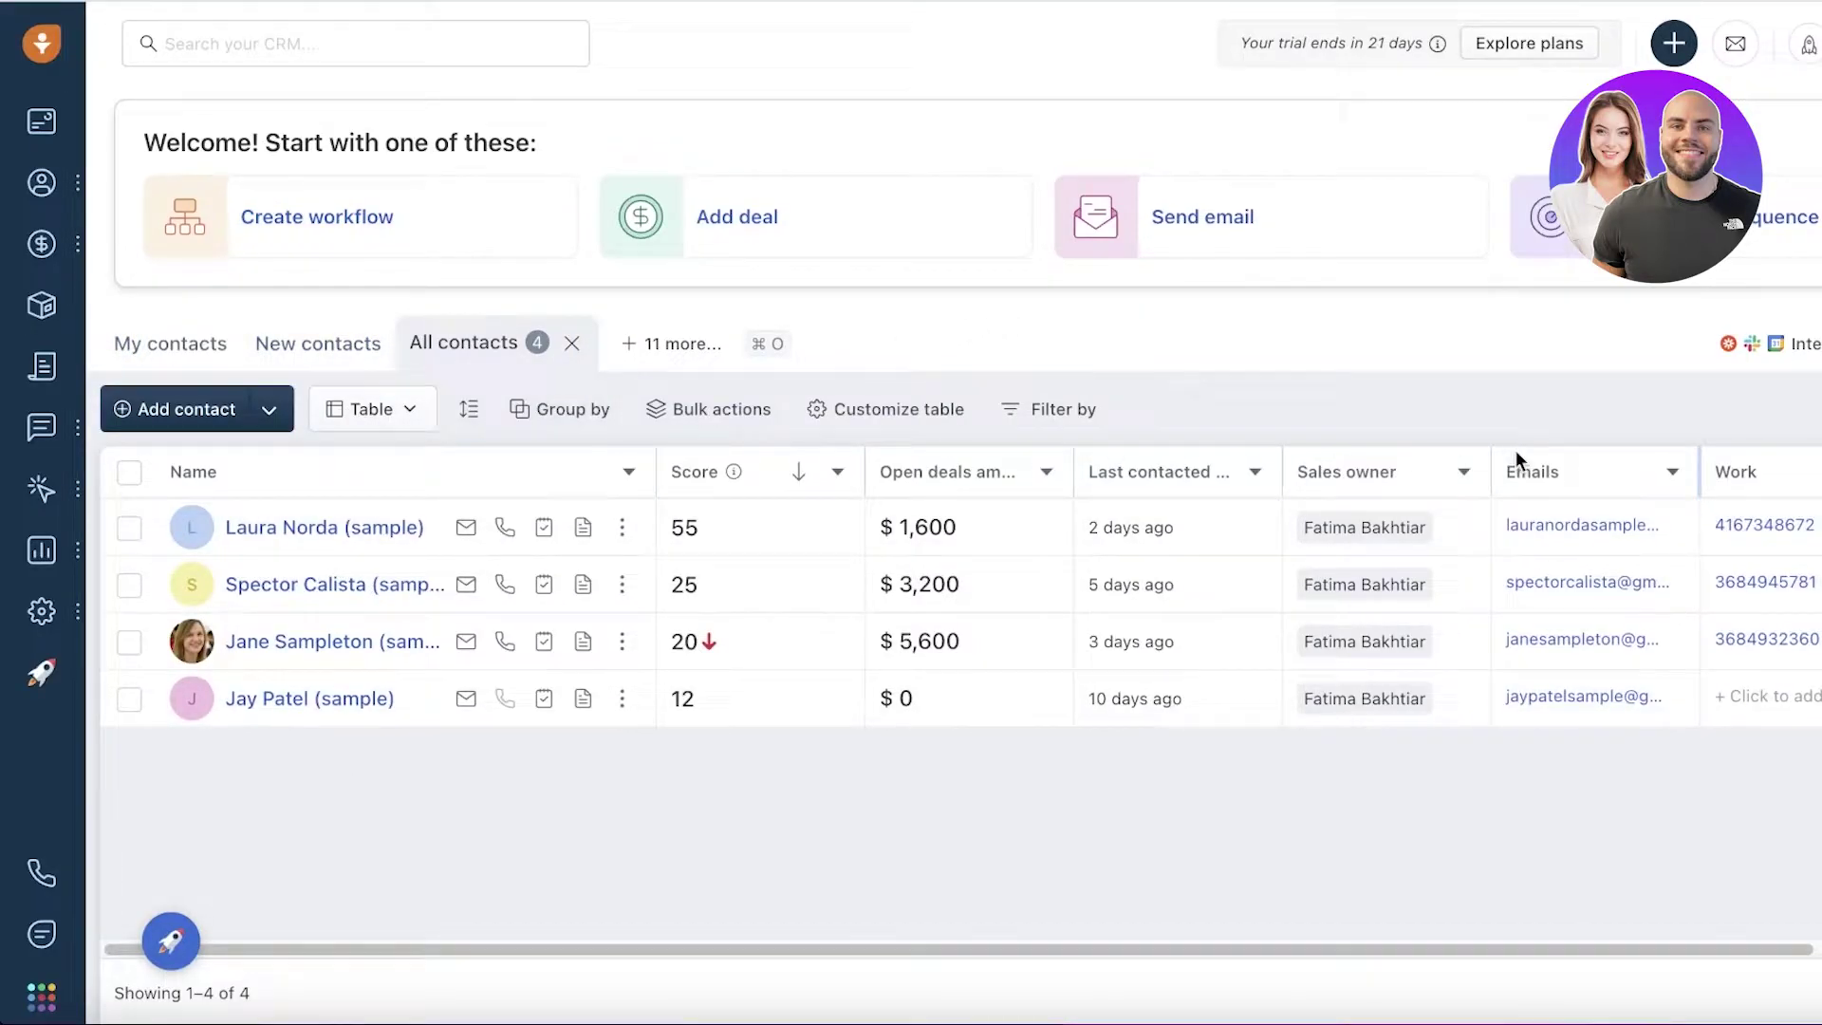
Peek at contact import and integrations, then open the Accounts list.
{"action": "left_click", "coordinate": [1735, 365]}
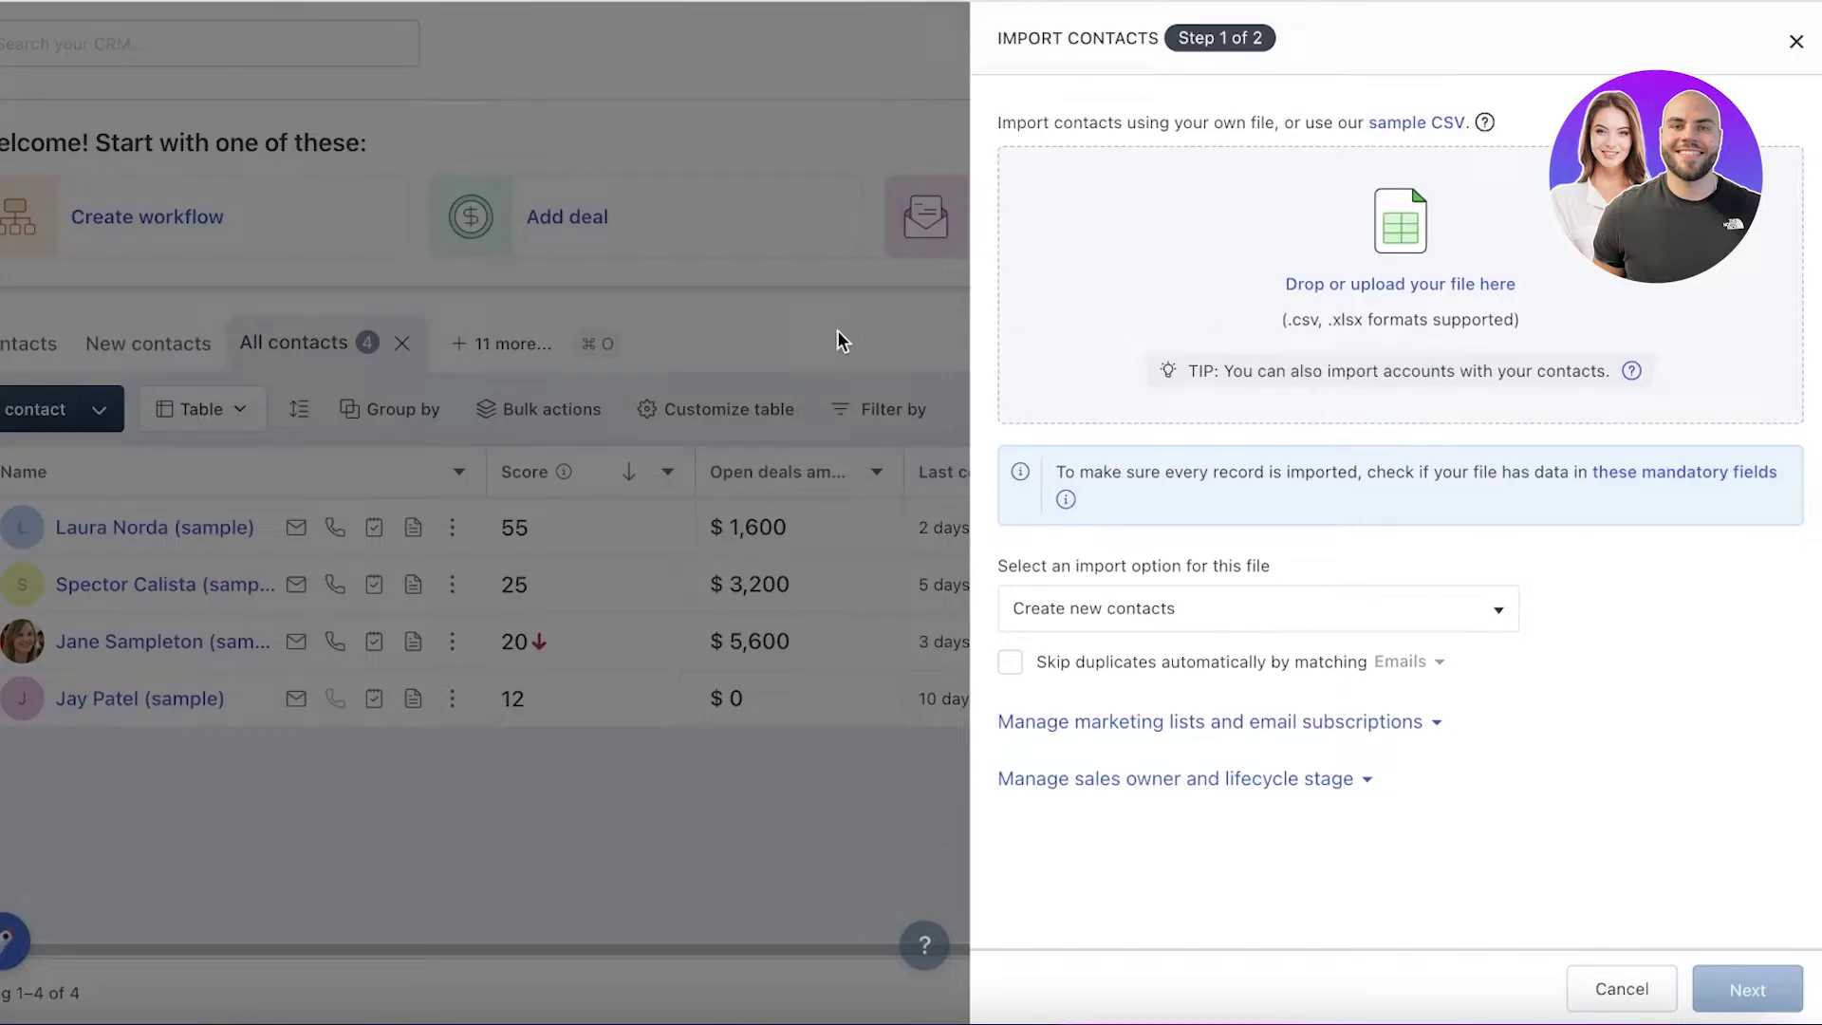
{"action": "left_click", "coordinate": [1797, 41]}
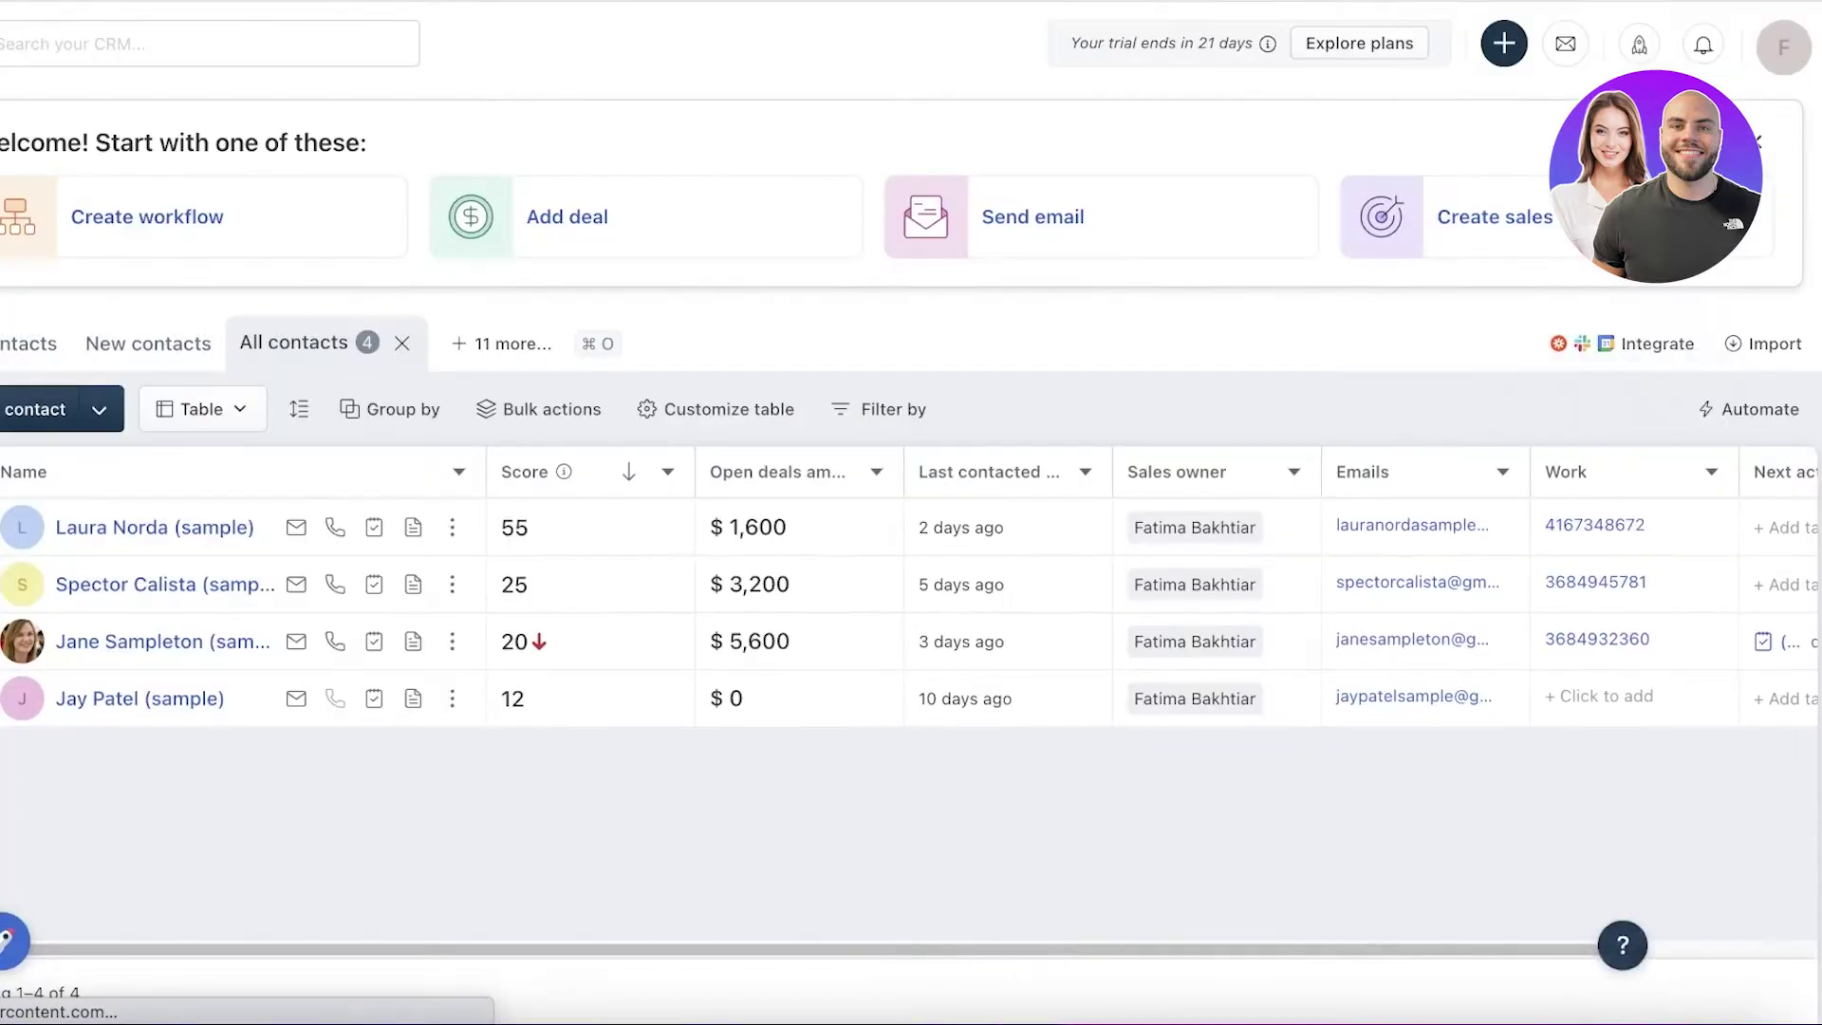
{"action": "left_click", "coordinate": [1604, 349]}
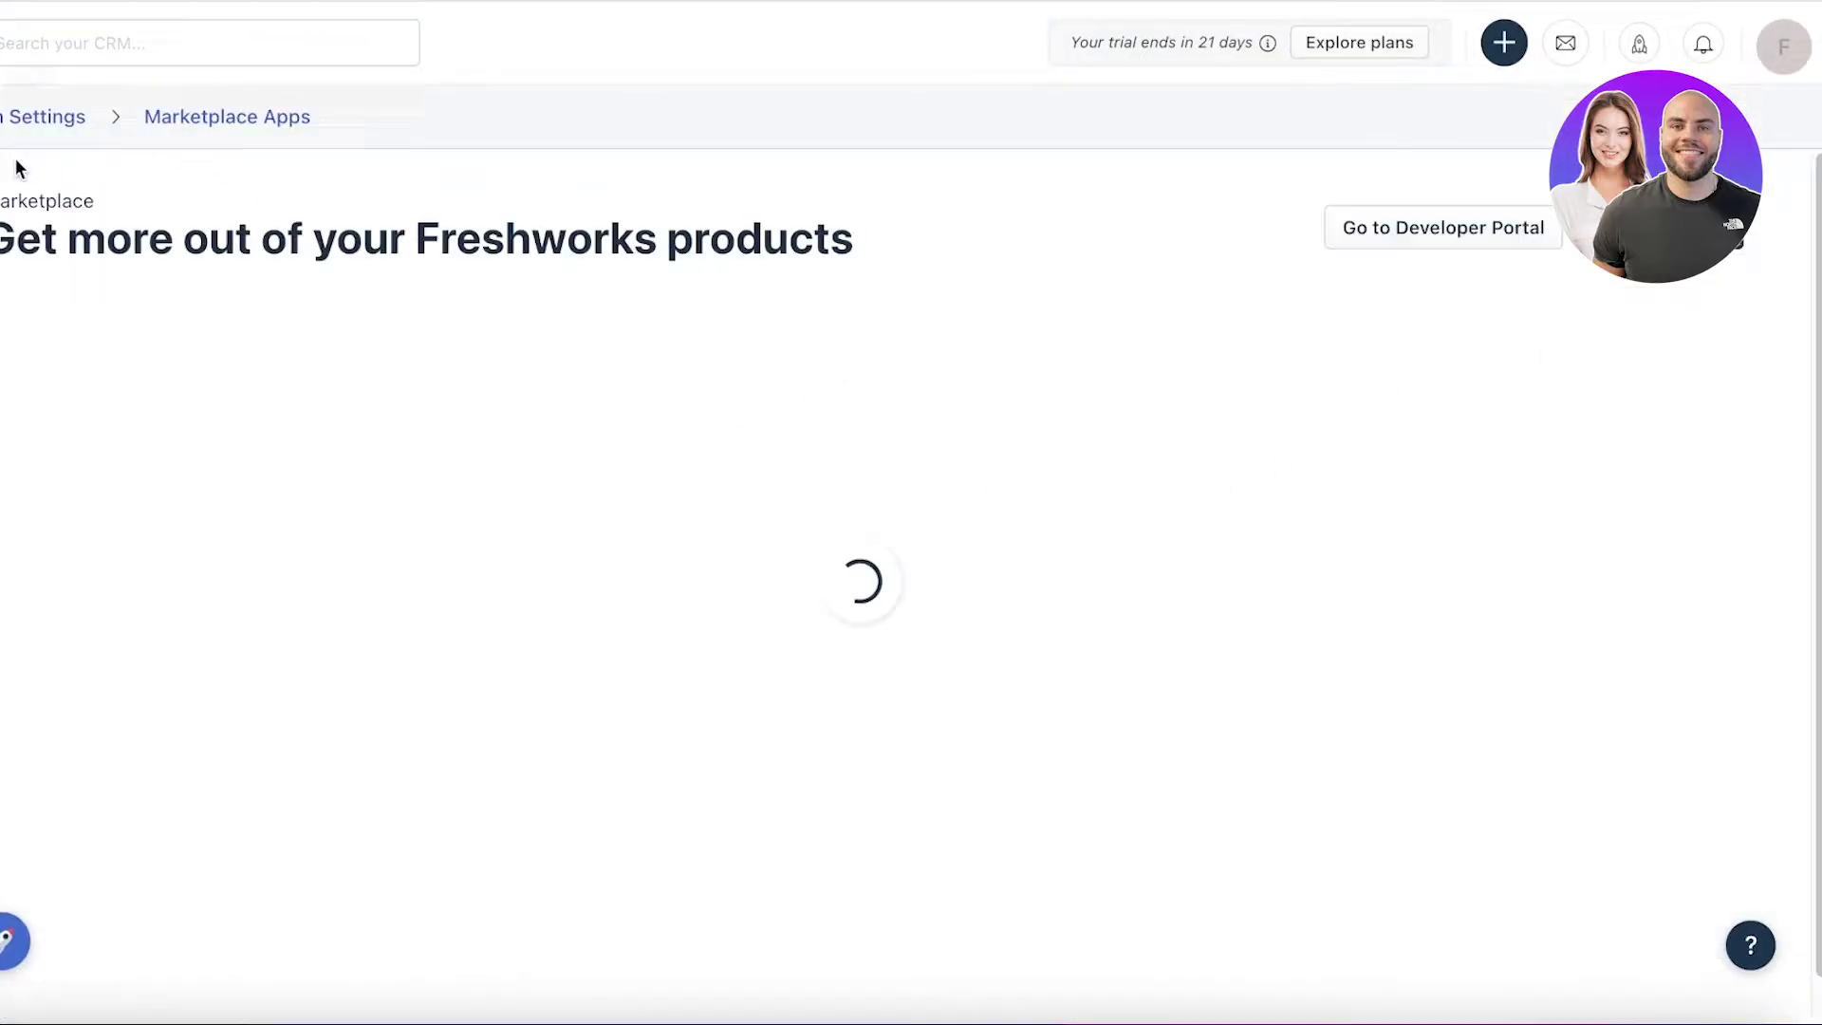
{"action": "mouse_move", "coordinate": [62, 207]}
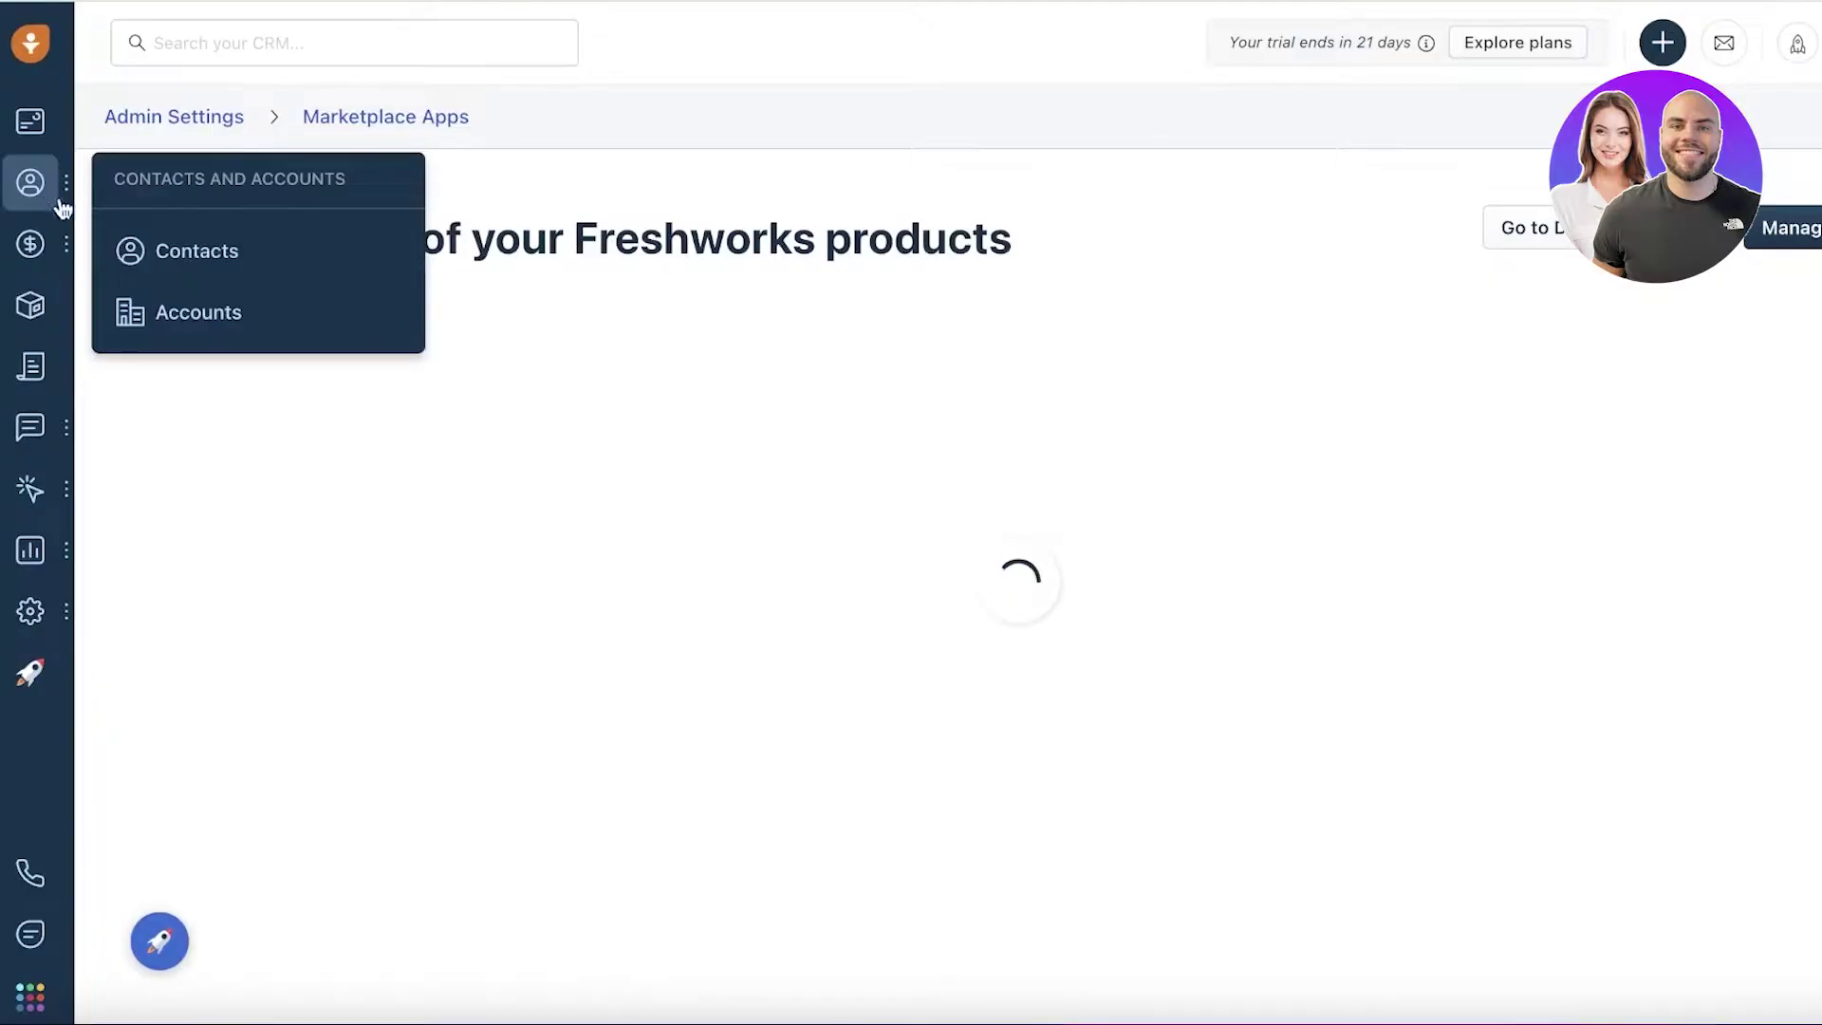
{"action": "left_click", "coordinate": [172, 300]}
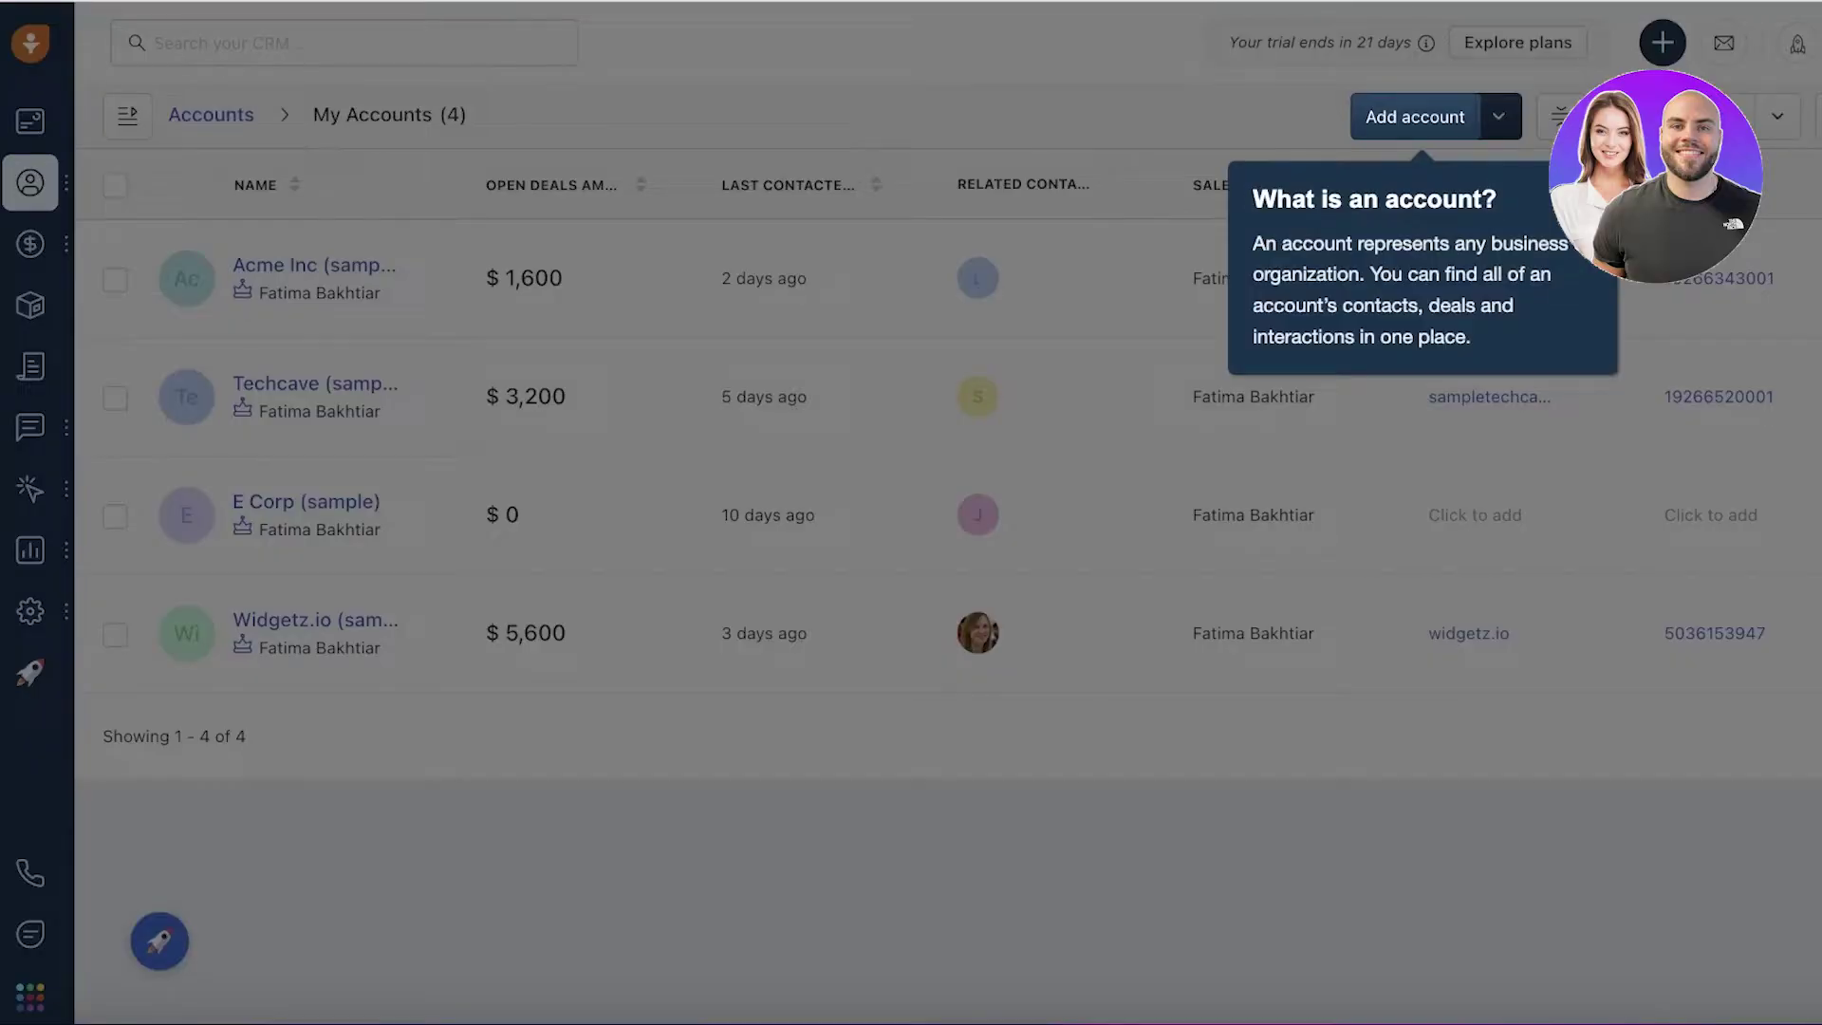
Start a new account named 'Paper Supplier' and check the sales owner choices.
{"action": "triple_click", "coordinate": [1374, 199]}
{"action": "key", "text": "Escape"}
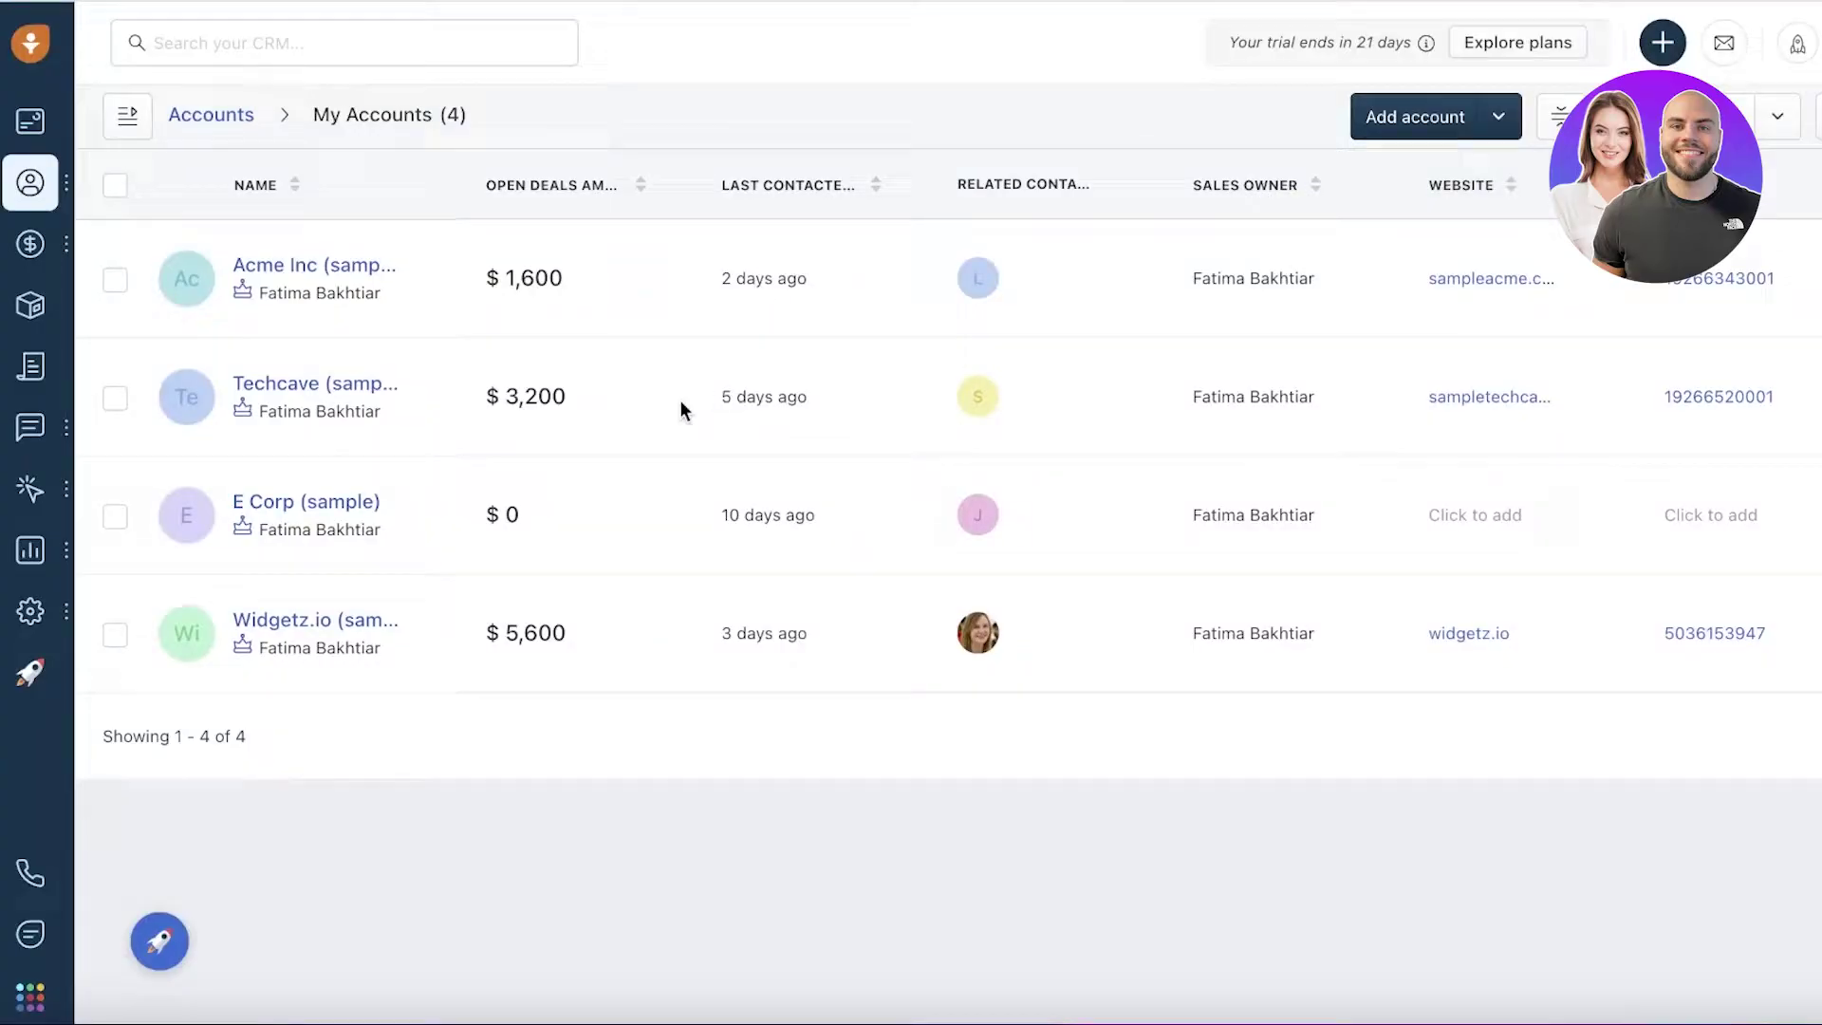
{"action": "left_click", "coordinate": [1433, 124]}
{"action": "left_click", "coordinate": [1261, 157]}
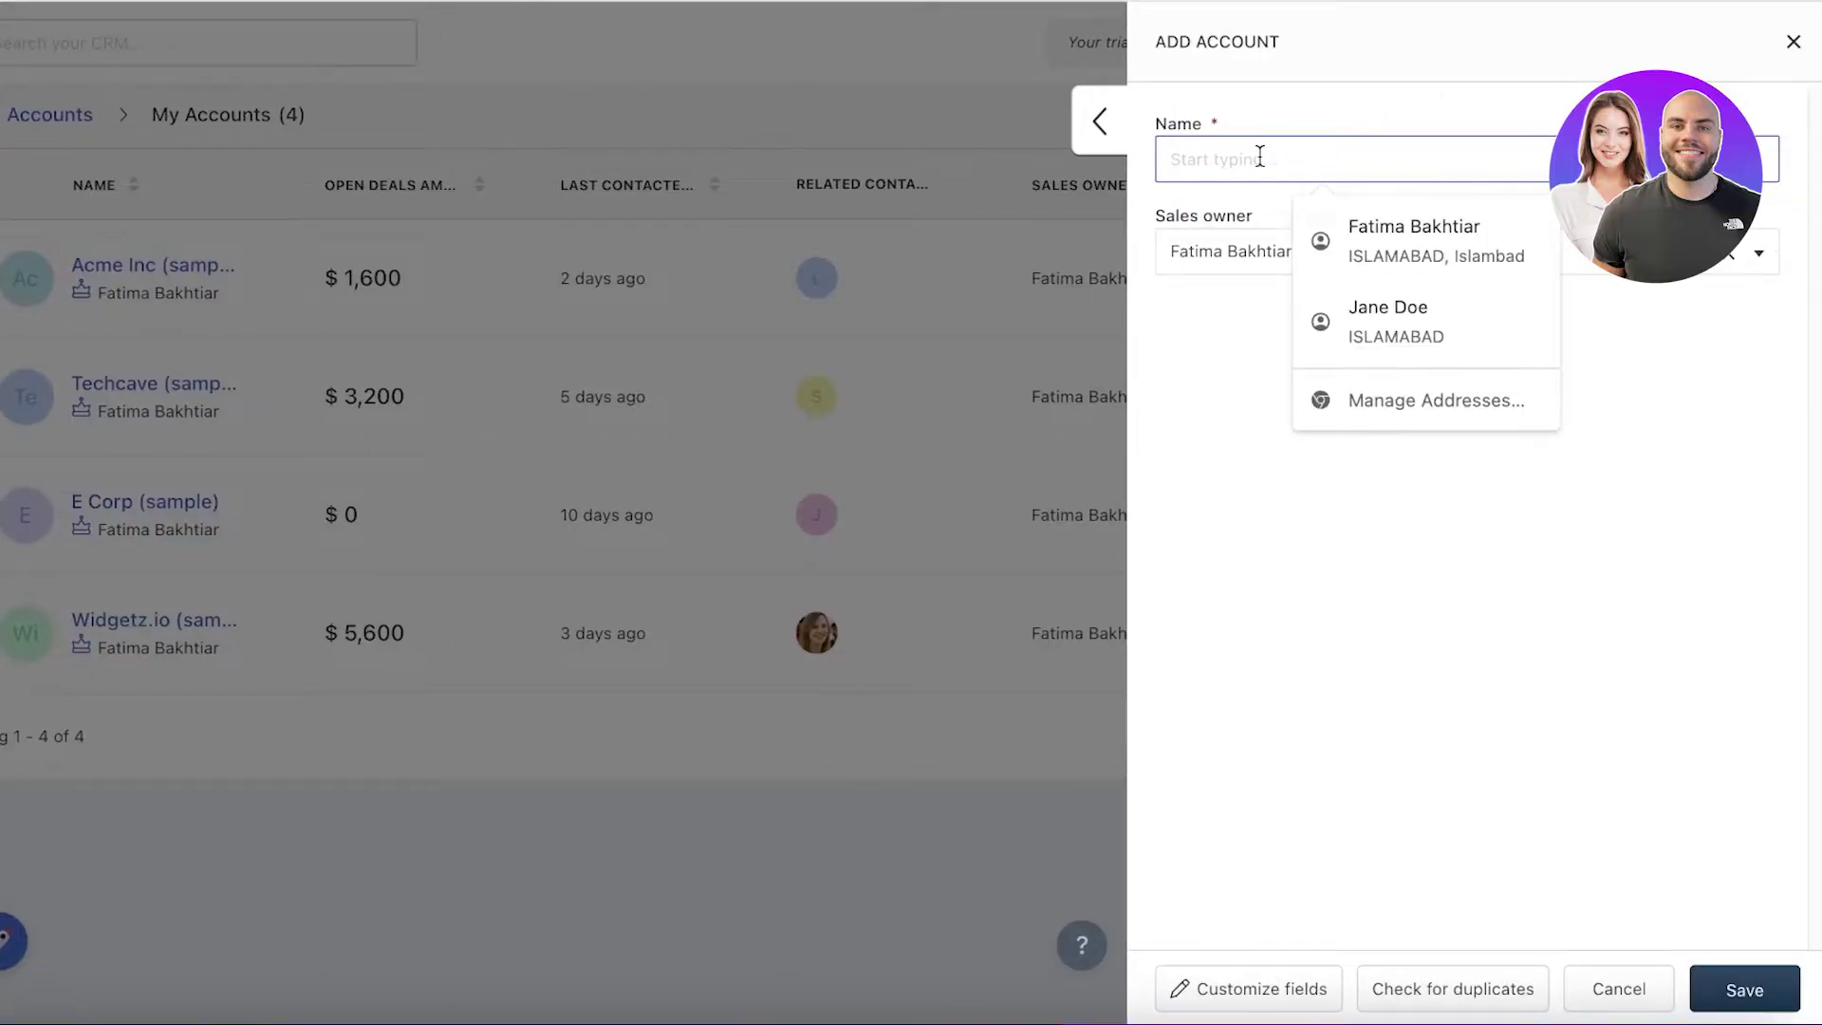
{"action": "type", "text": "Paper Supplier"}
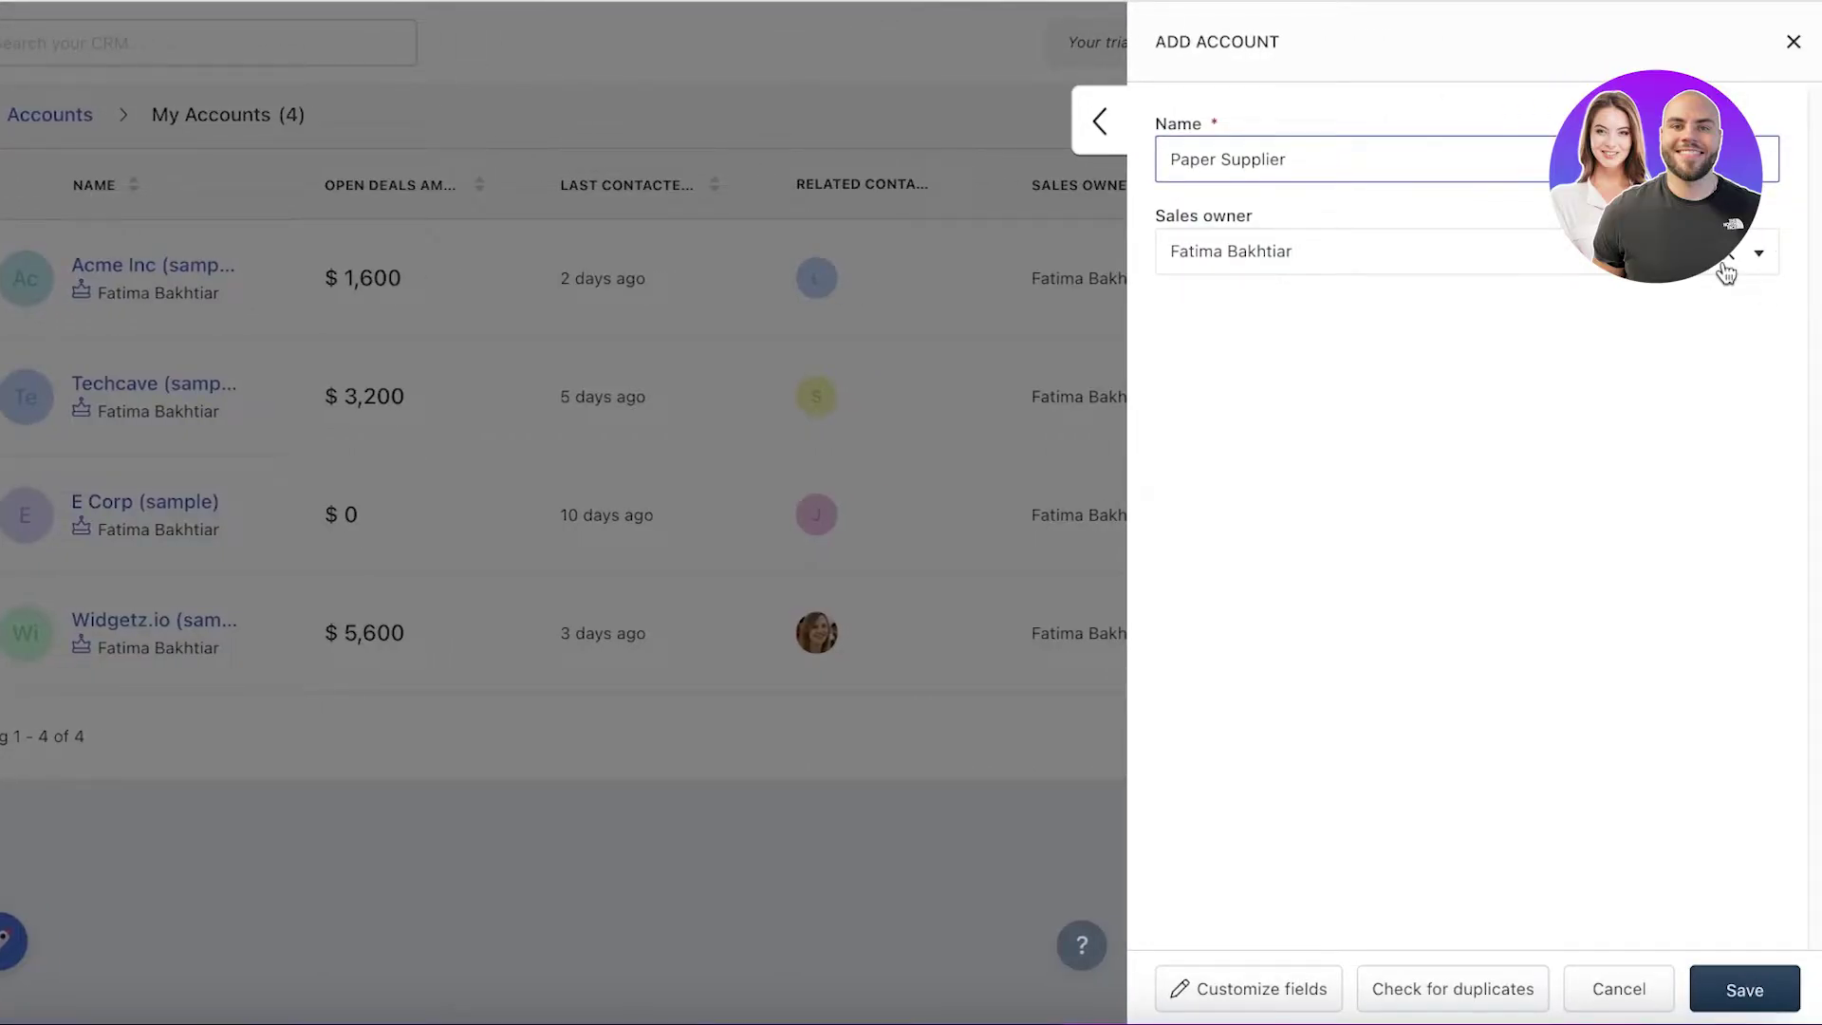
{"action": "left_click", "coordinate": [1759, 254]}
{"action": "left_click", "coordinate": [1393, 511]}
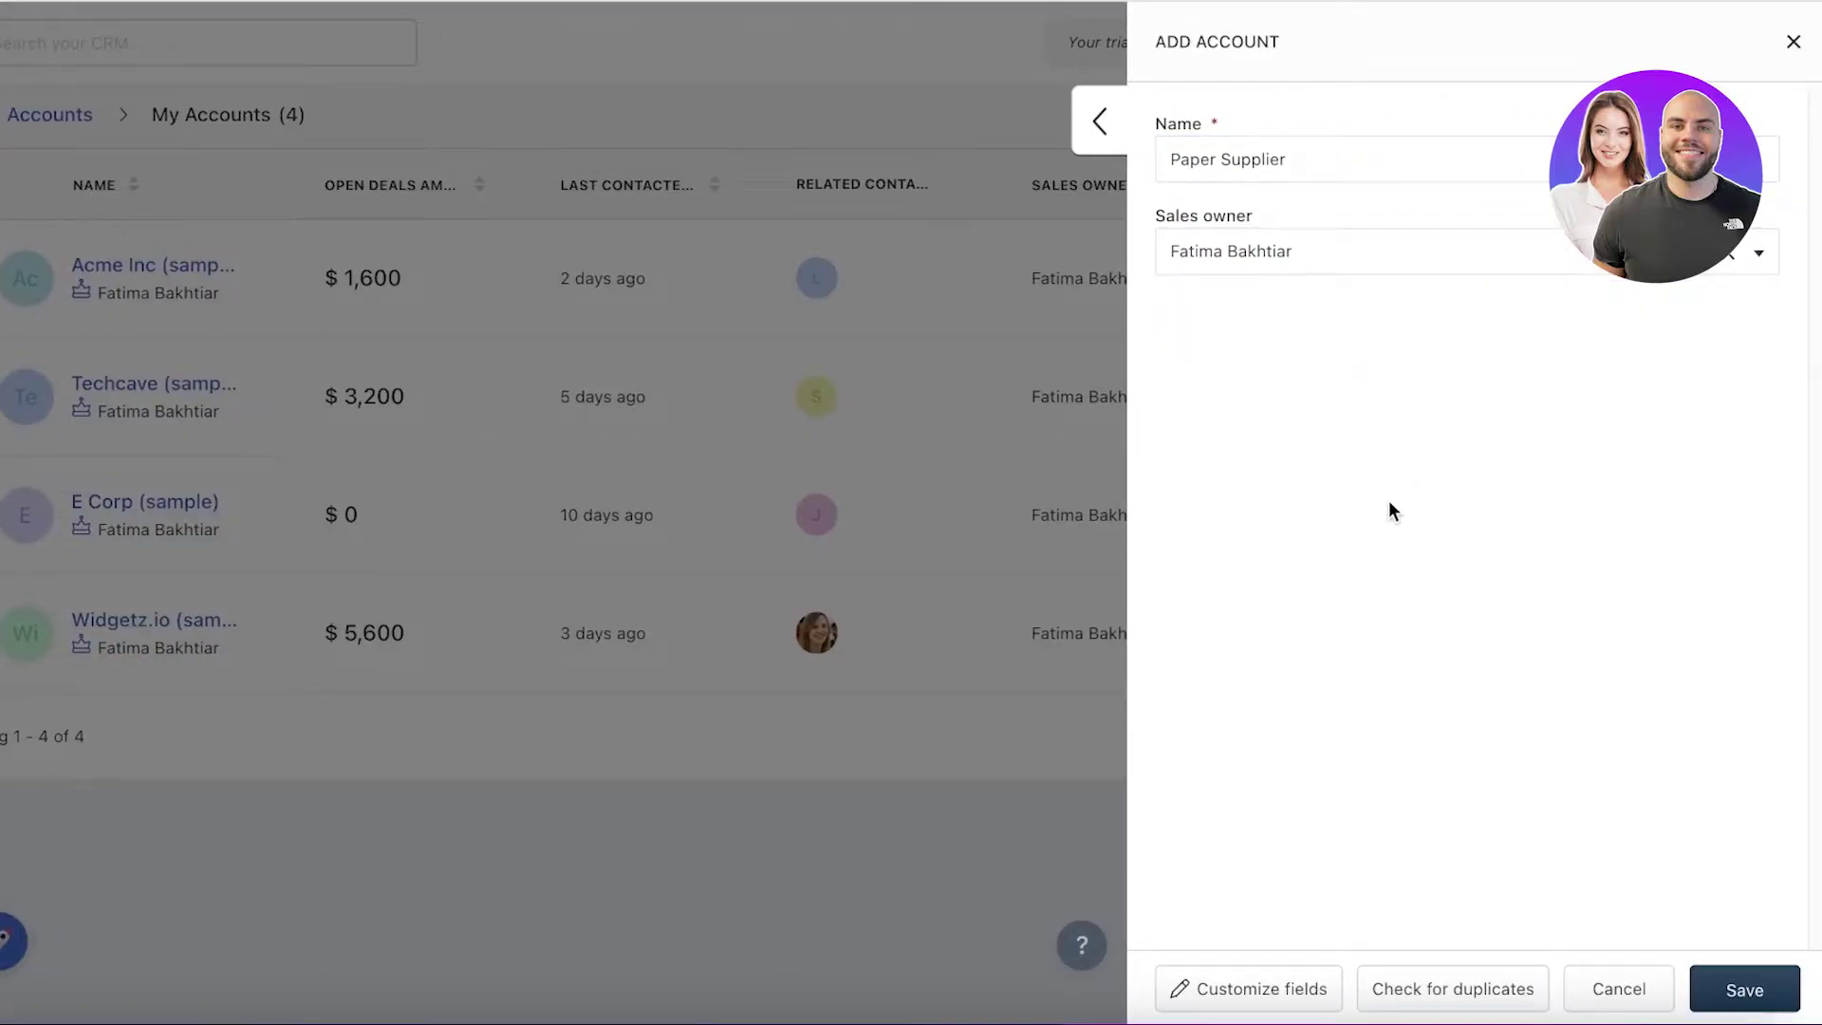
Change the account name to 'Paper Company', keeping the assigned sales owner.
{"action": "left_click", "coordinate": [1431, 168]}
{"action": "key", "text": "BackSpace"}
{"action": "key", "text": "BackSpace"}
{"action": "key", "text": "BackSpace"}
{"action": "key", "text": "BackSpace"}
{"action": "key", "text": "BackSpace"}
{"action": "key", "text": "BackSpace"}
{"action": "key", "text": "BackSpace"}
{"action": "key", "text": "BackSpace"}
{"action": "type", "text": "Company"}
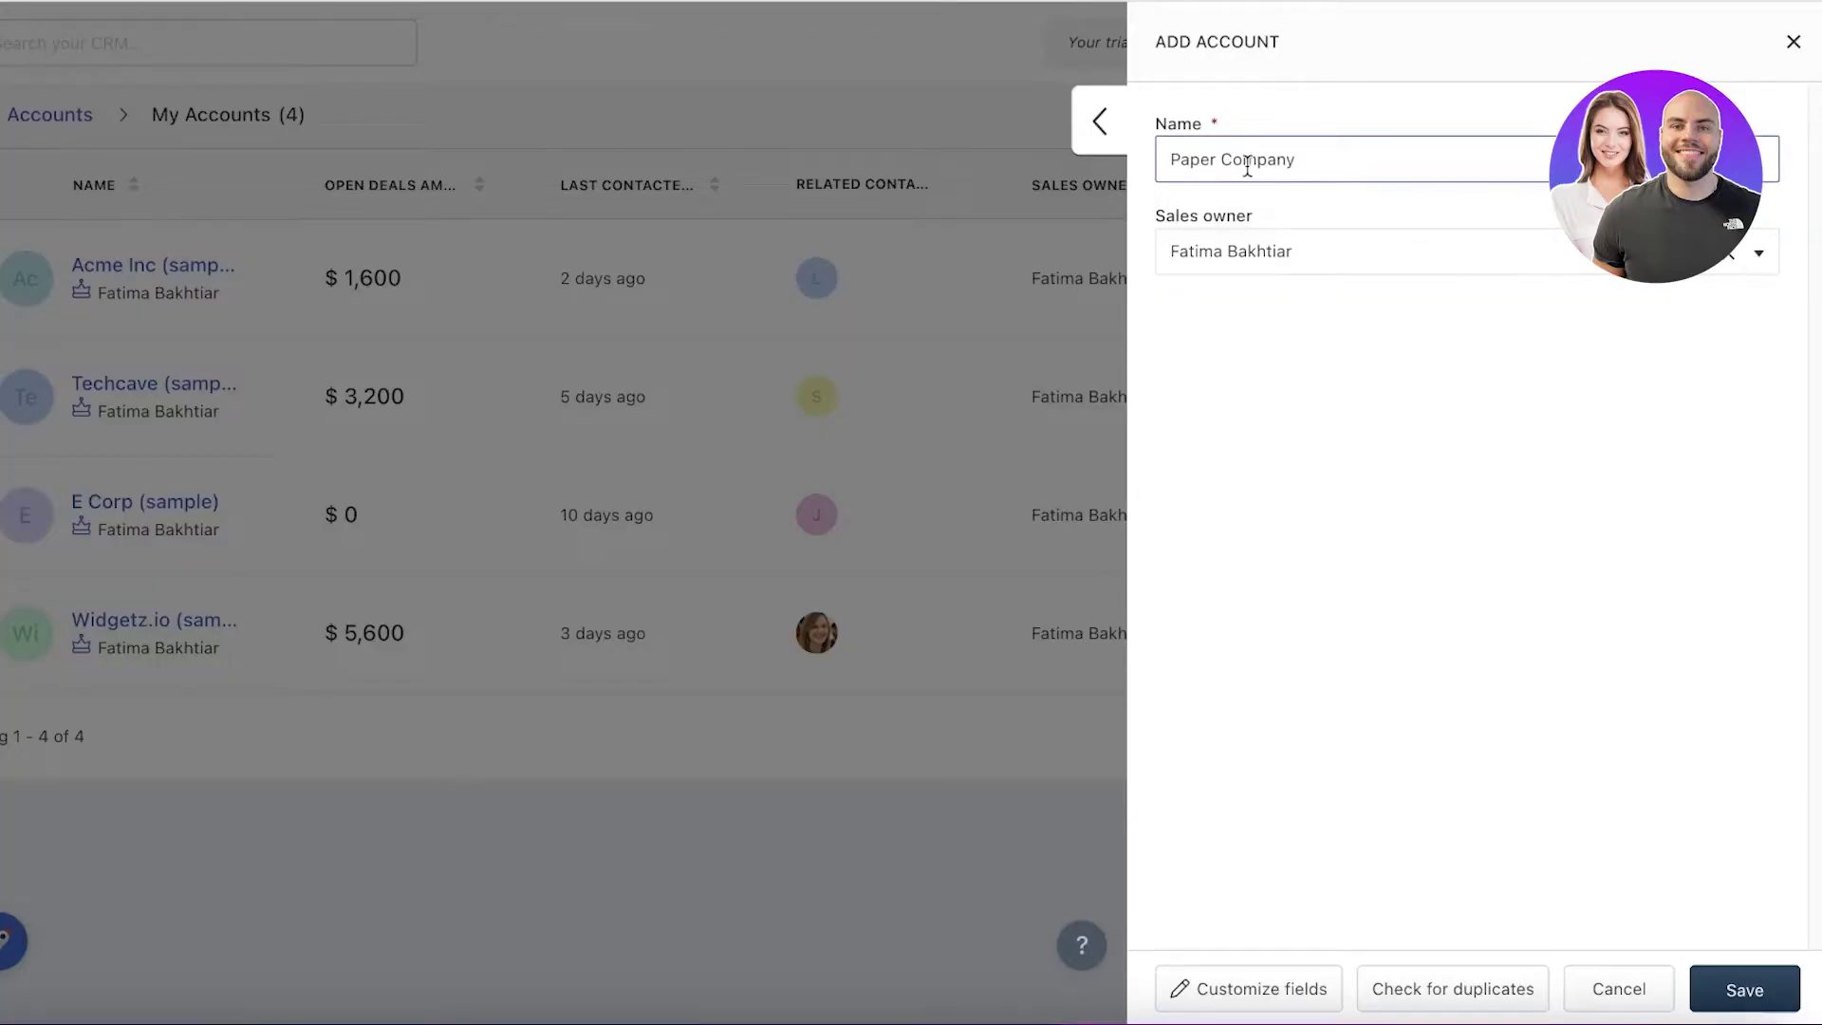
{"action": "left_click", "coordinate": [1270, 262]}
{"action": "left_click", "coordinate": [1320, 604]}
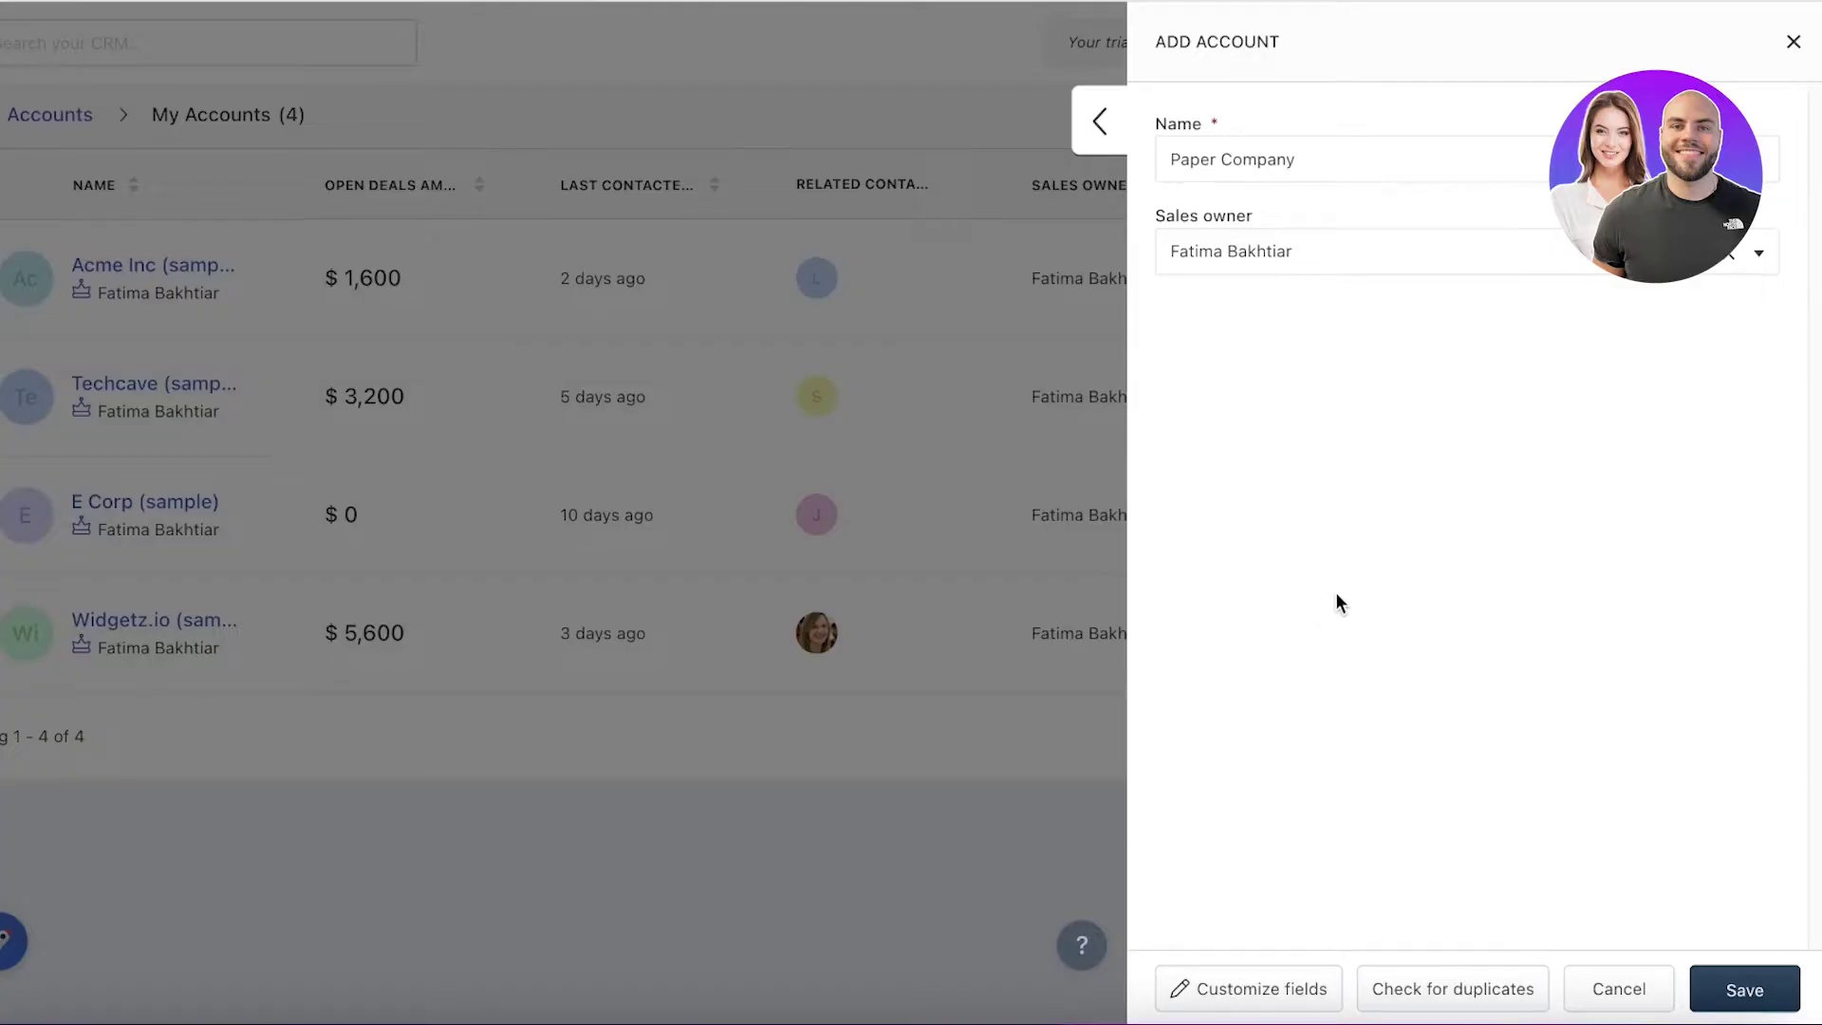
Look over the Accounts field customization list, then return via Admin Settings to All contacts.
{"action": "left_click", "coordinate": [1234, 988]}
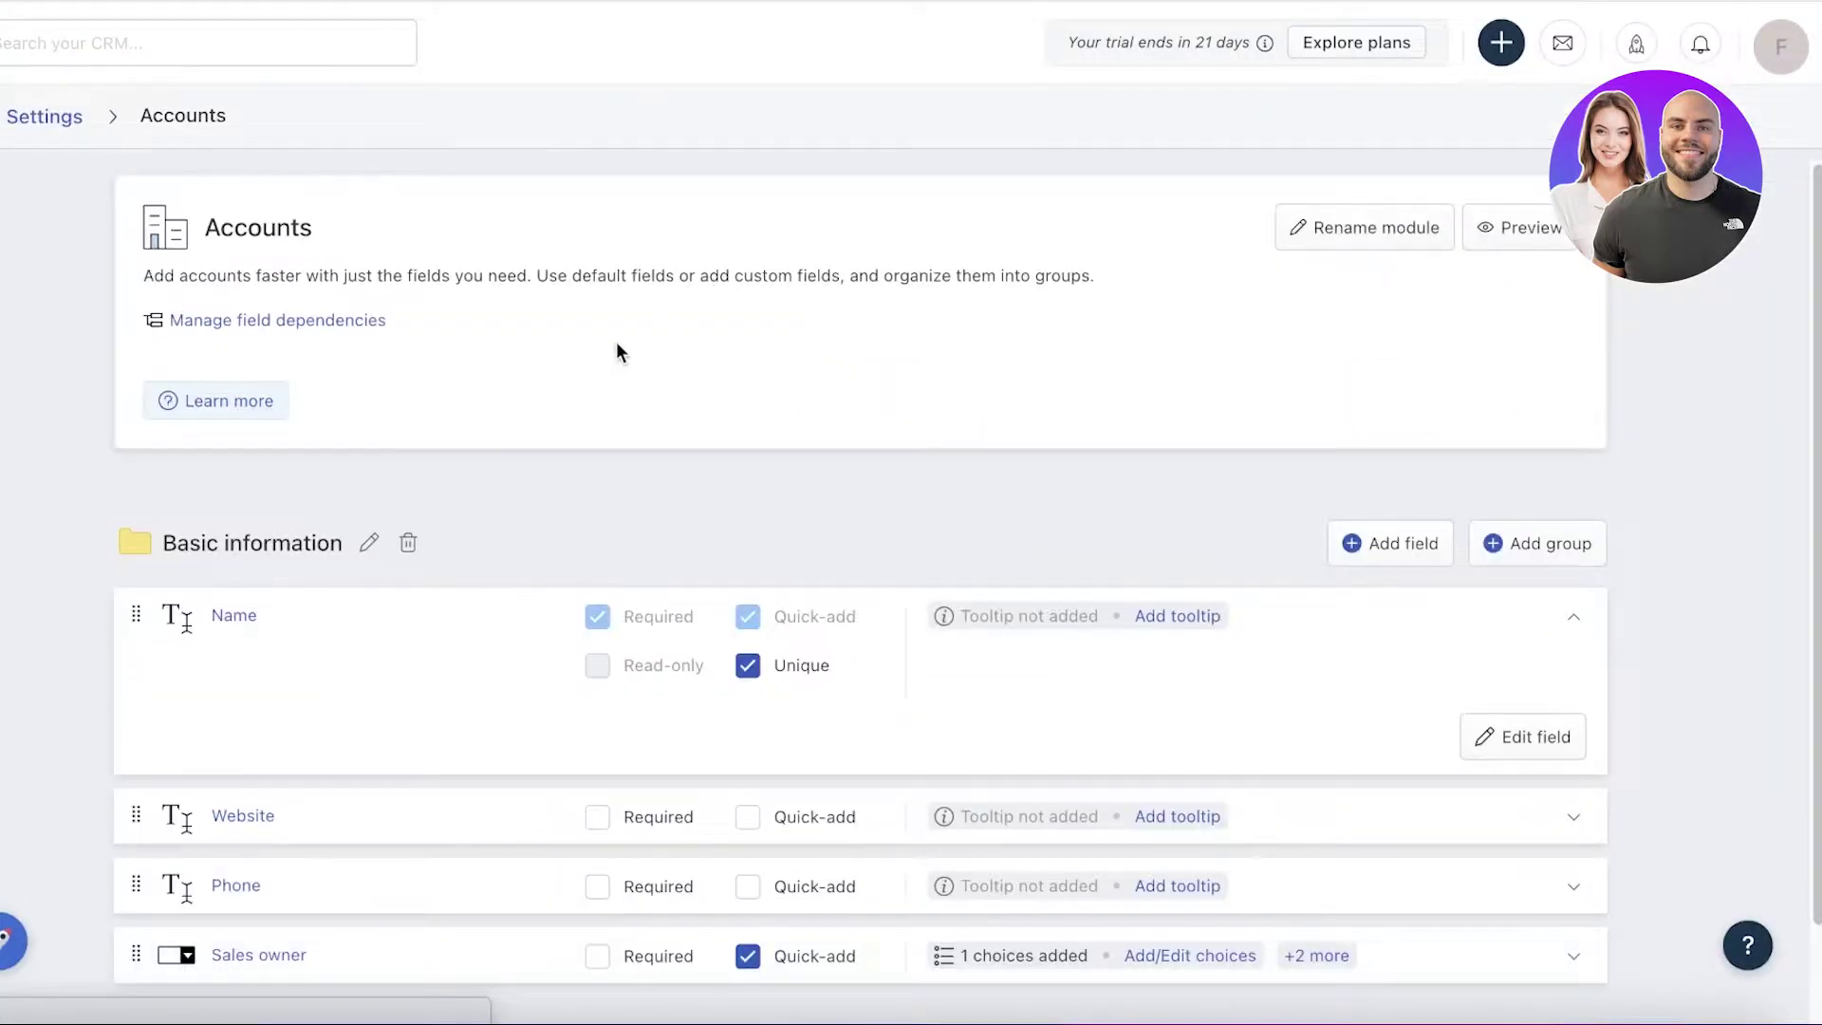
{"action": "scroll", "coordinate": [570, 338], "scroll_direction": "down", "scroll_amount": 1}
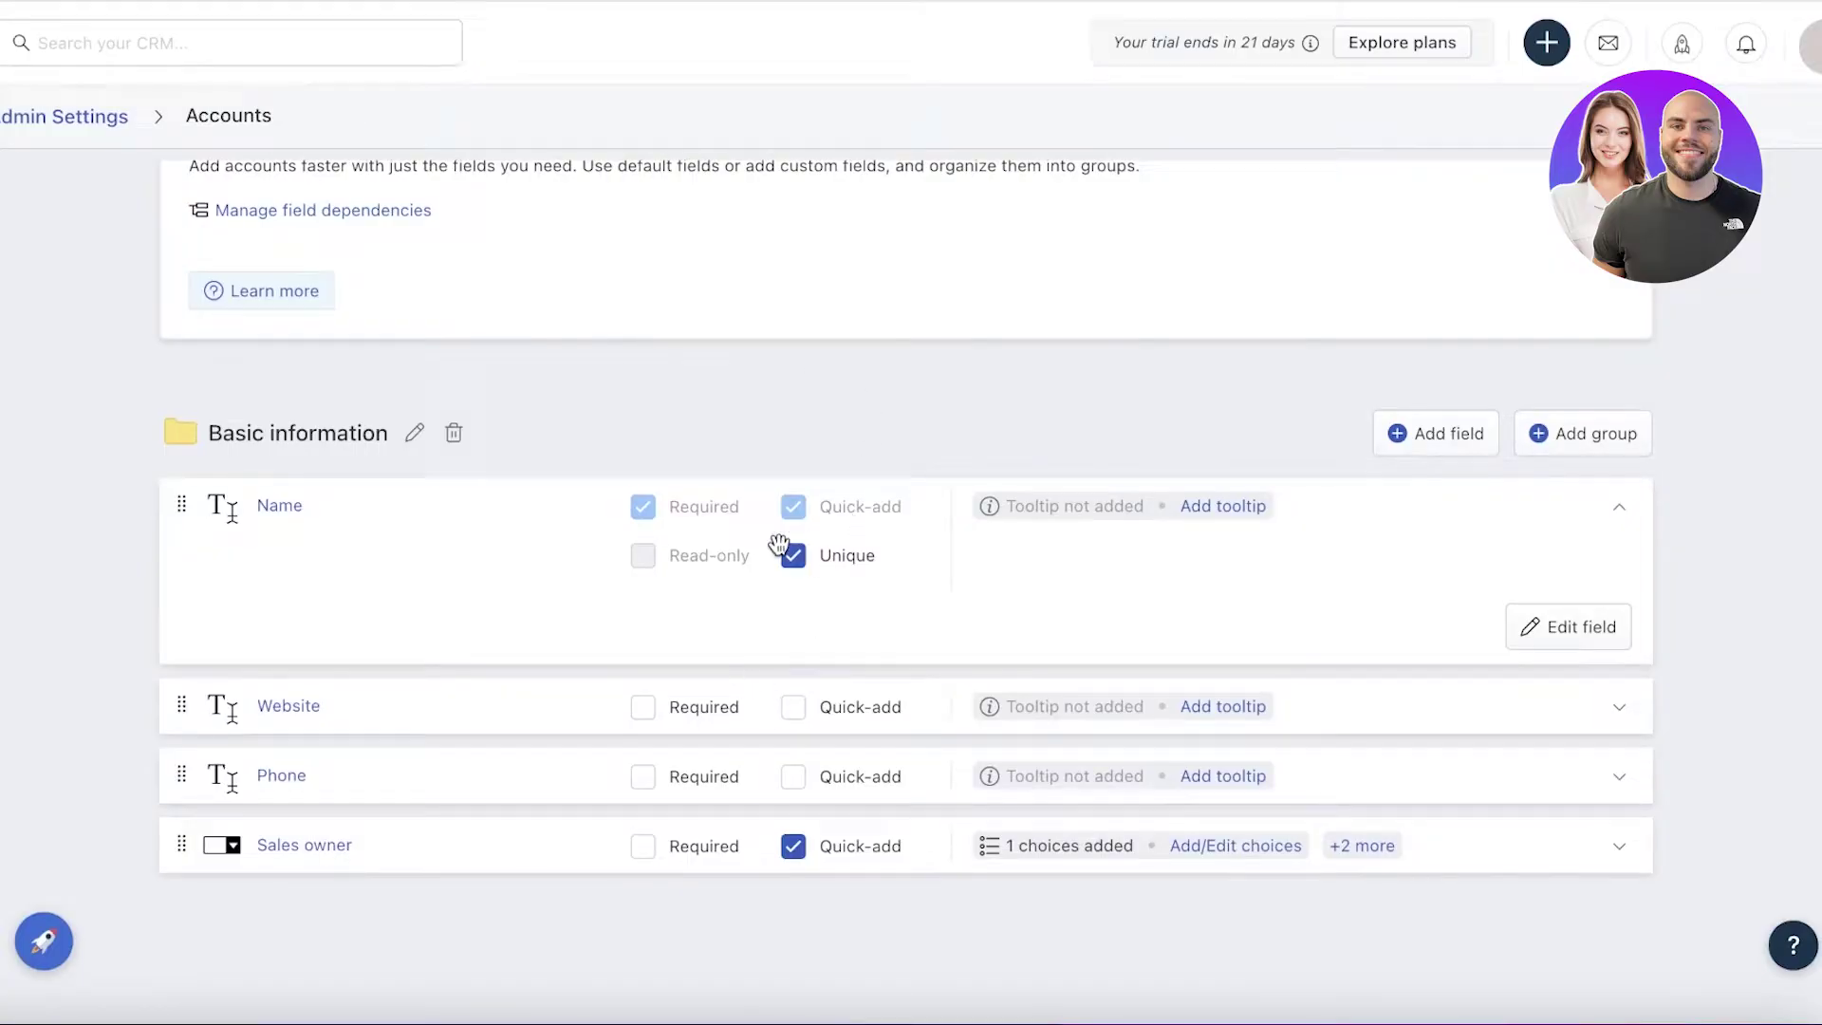
{"action": "scroll", "coordinate": [1063, 465], "scroll_direction": "up", "scroll_amount": 1}
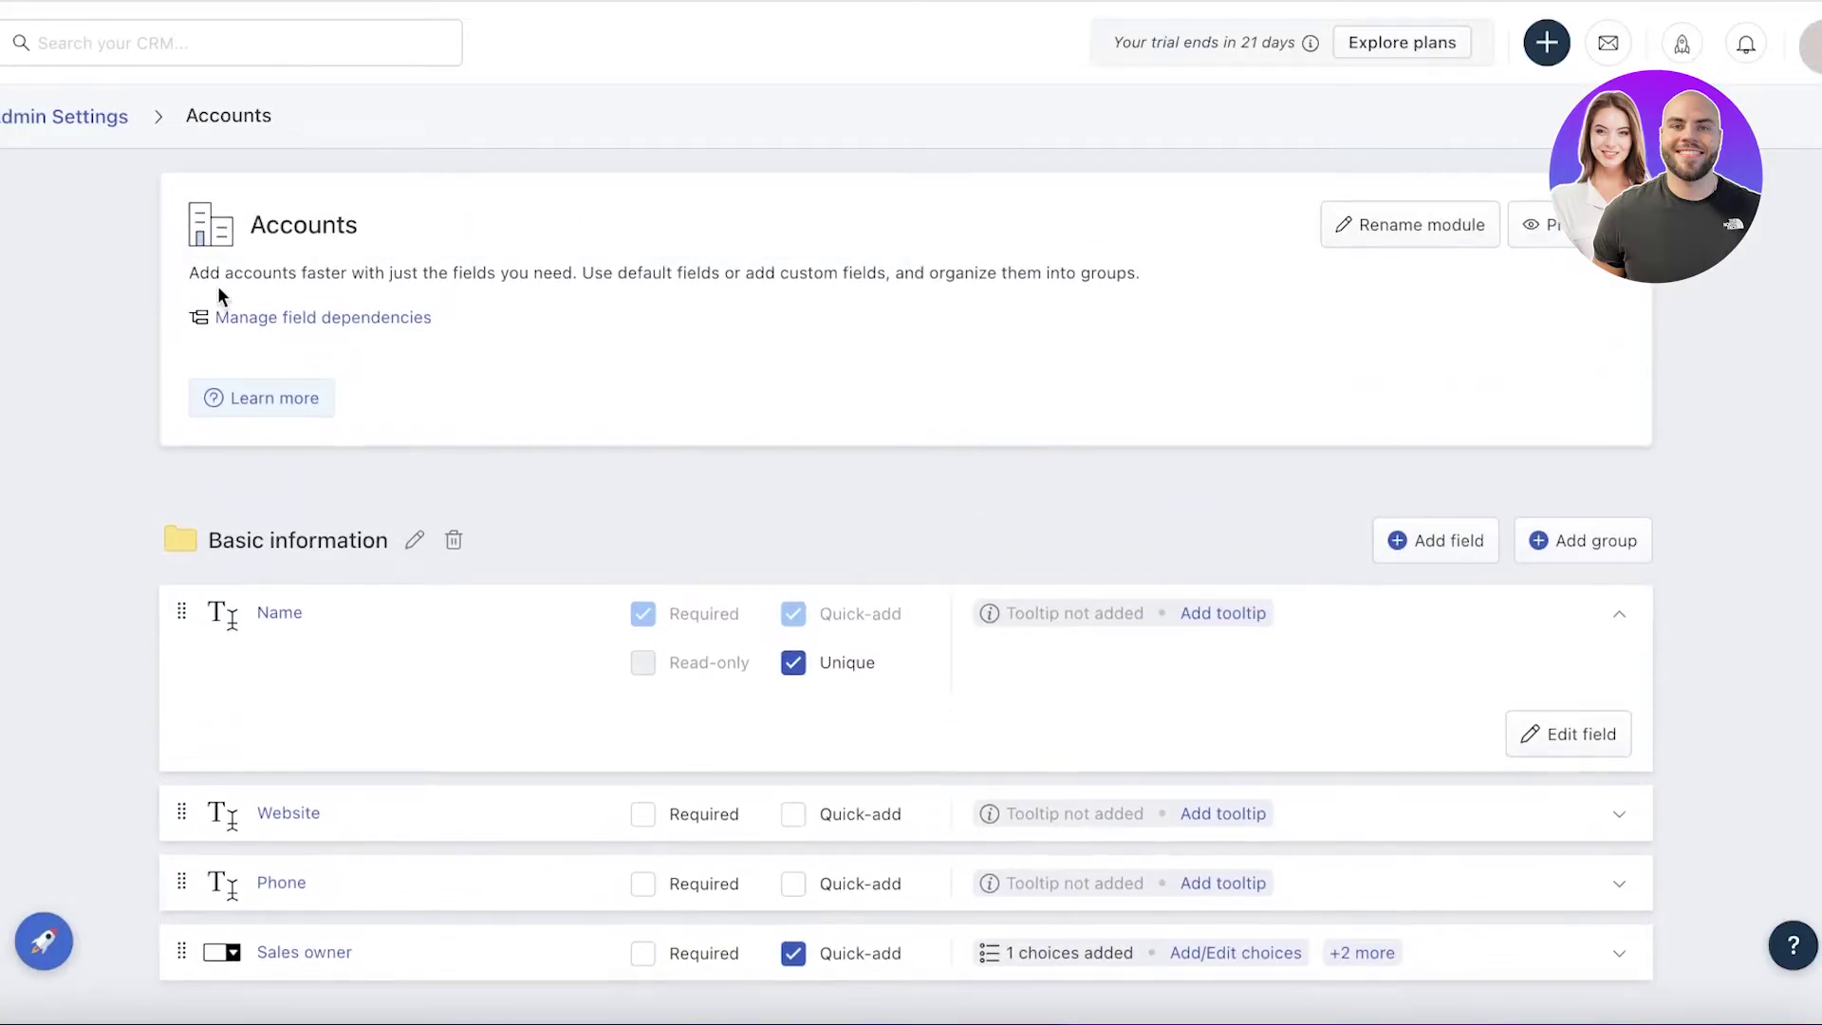
{"action": "left_click", "coordinate": [105, 121]}
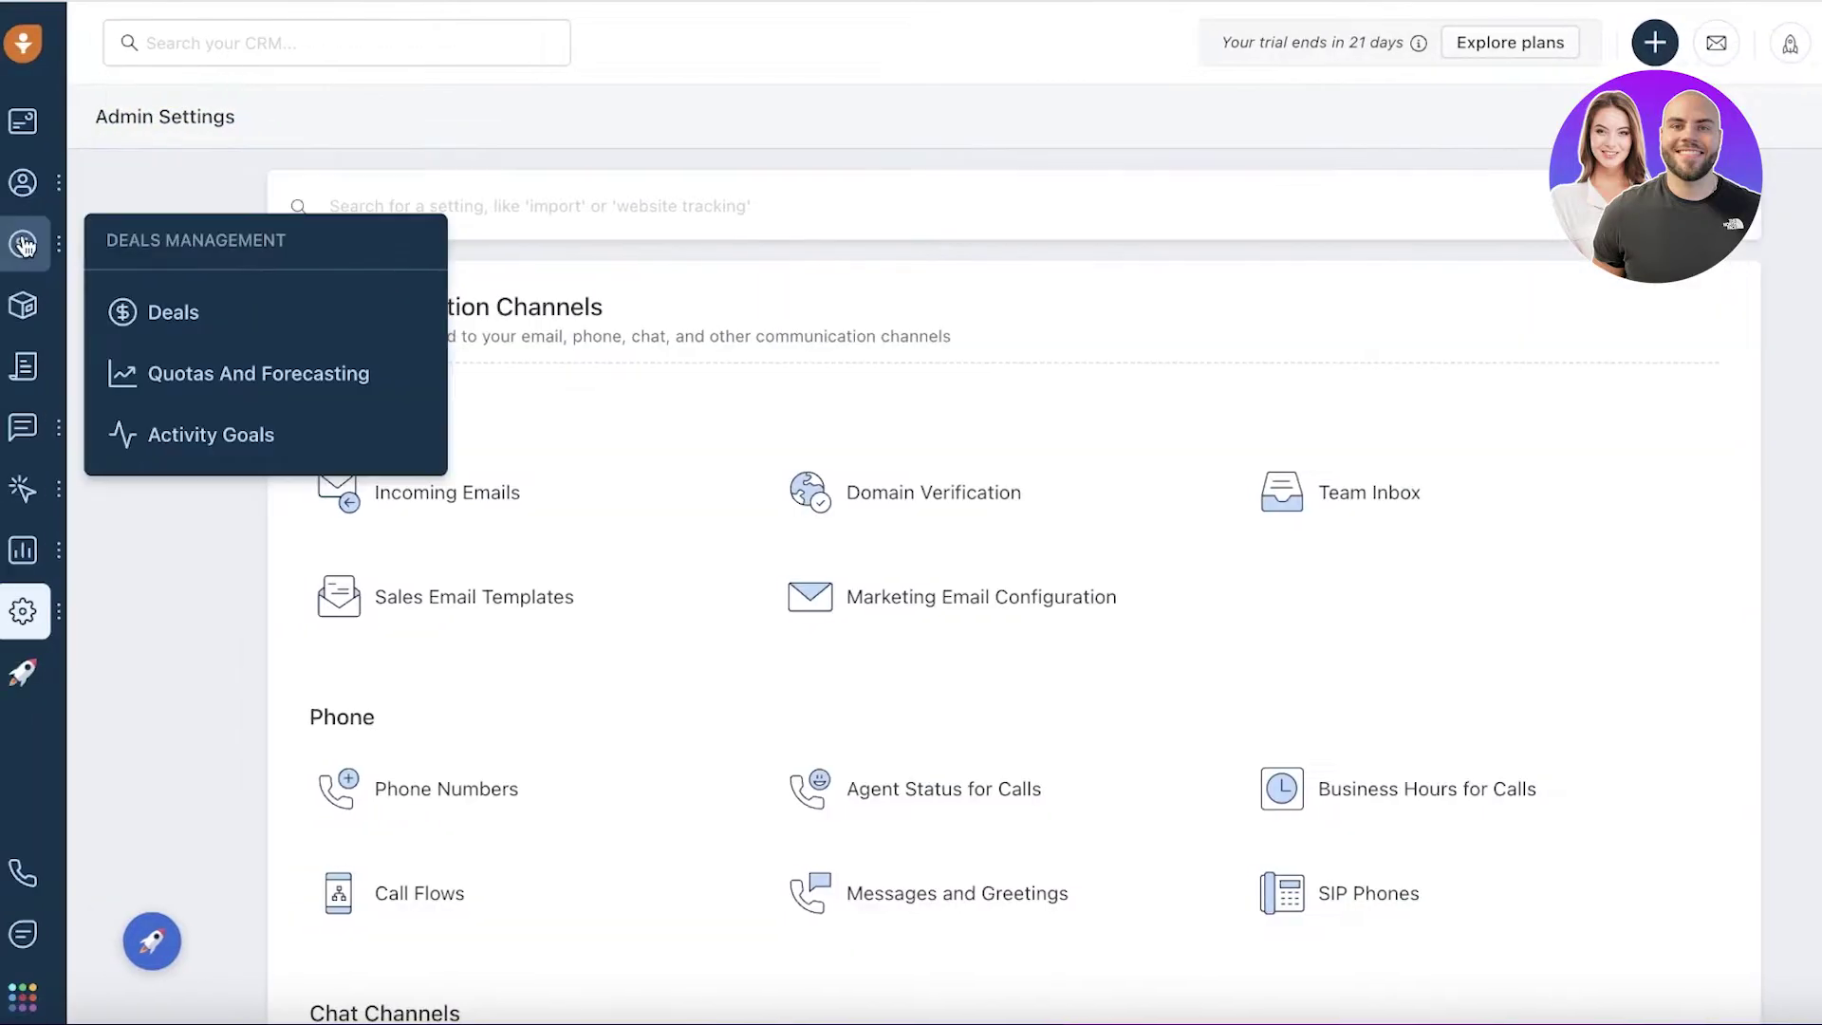
{"action": "left_click", "coordinate": [187, 337]}
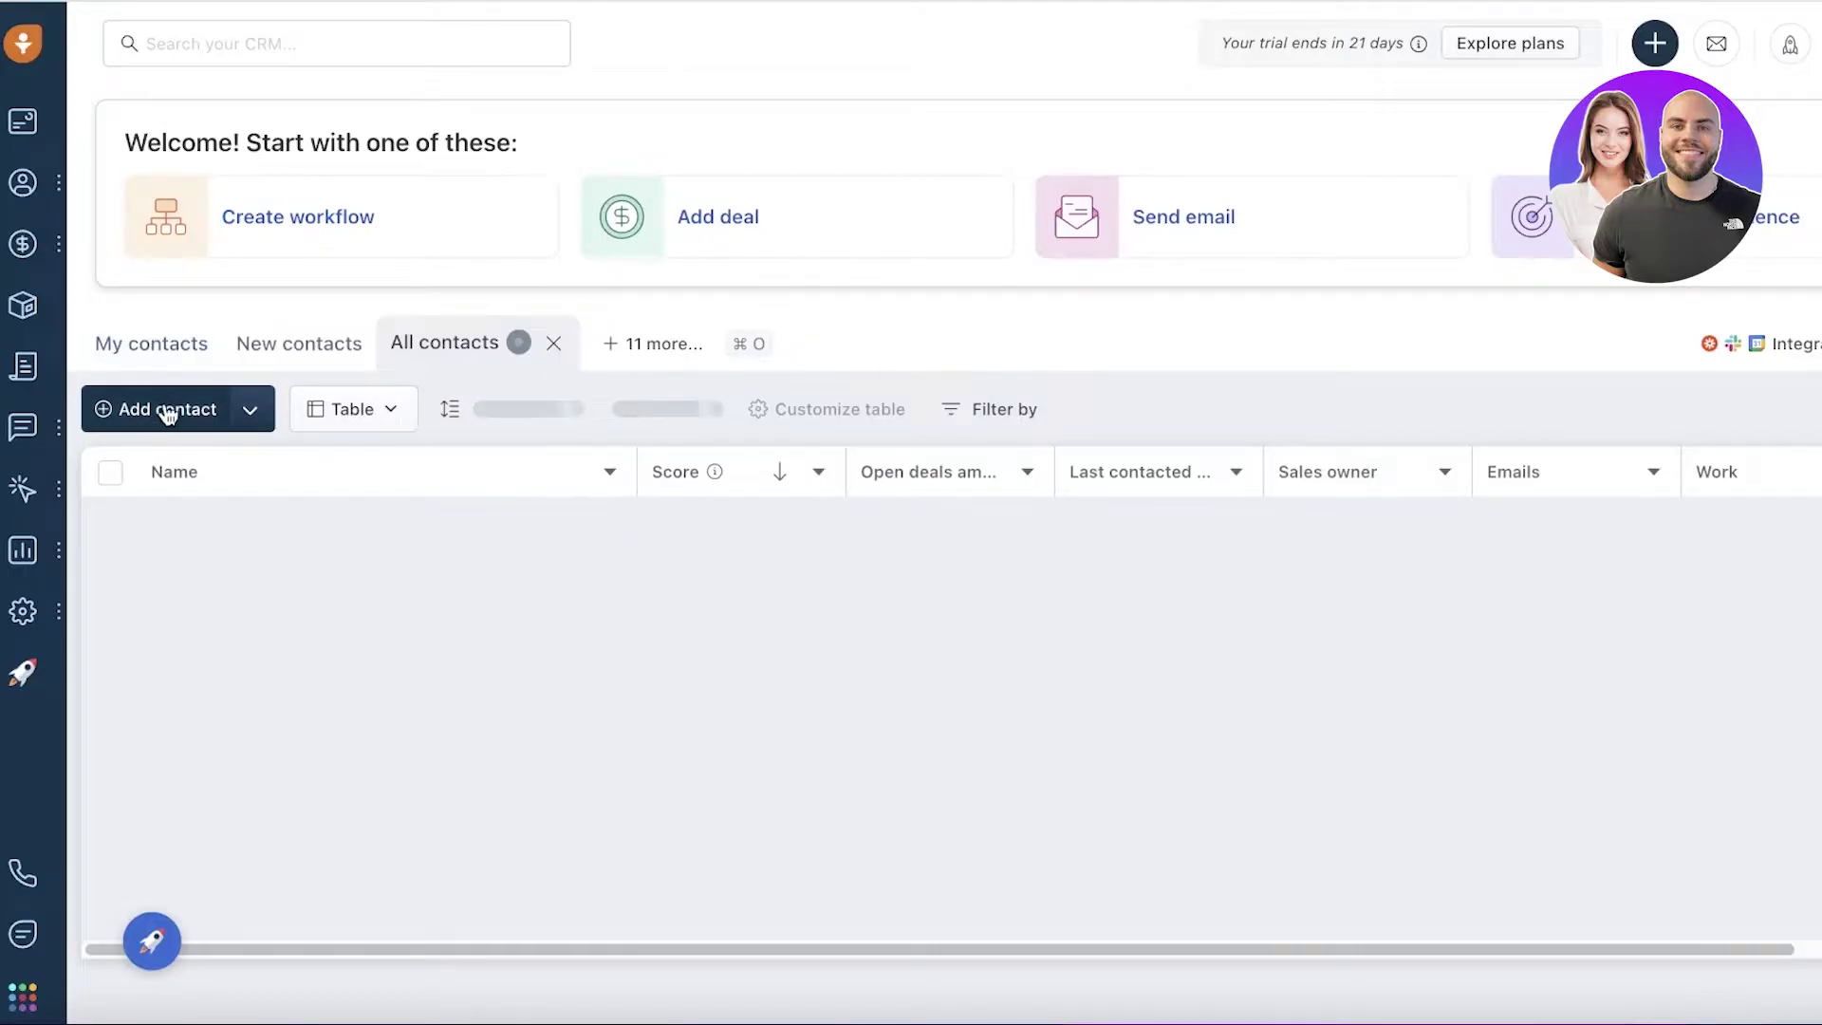
{"action": "left_click", "coordinate": [249, 413]}
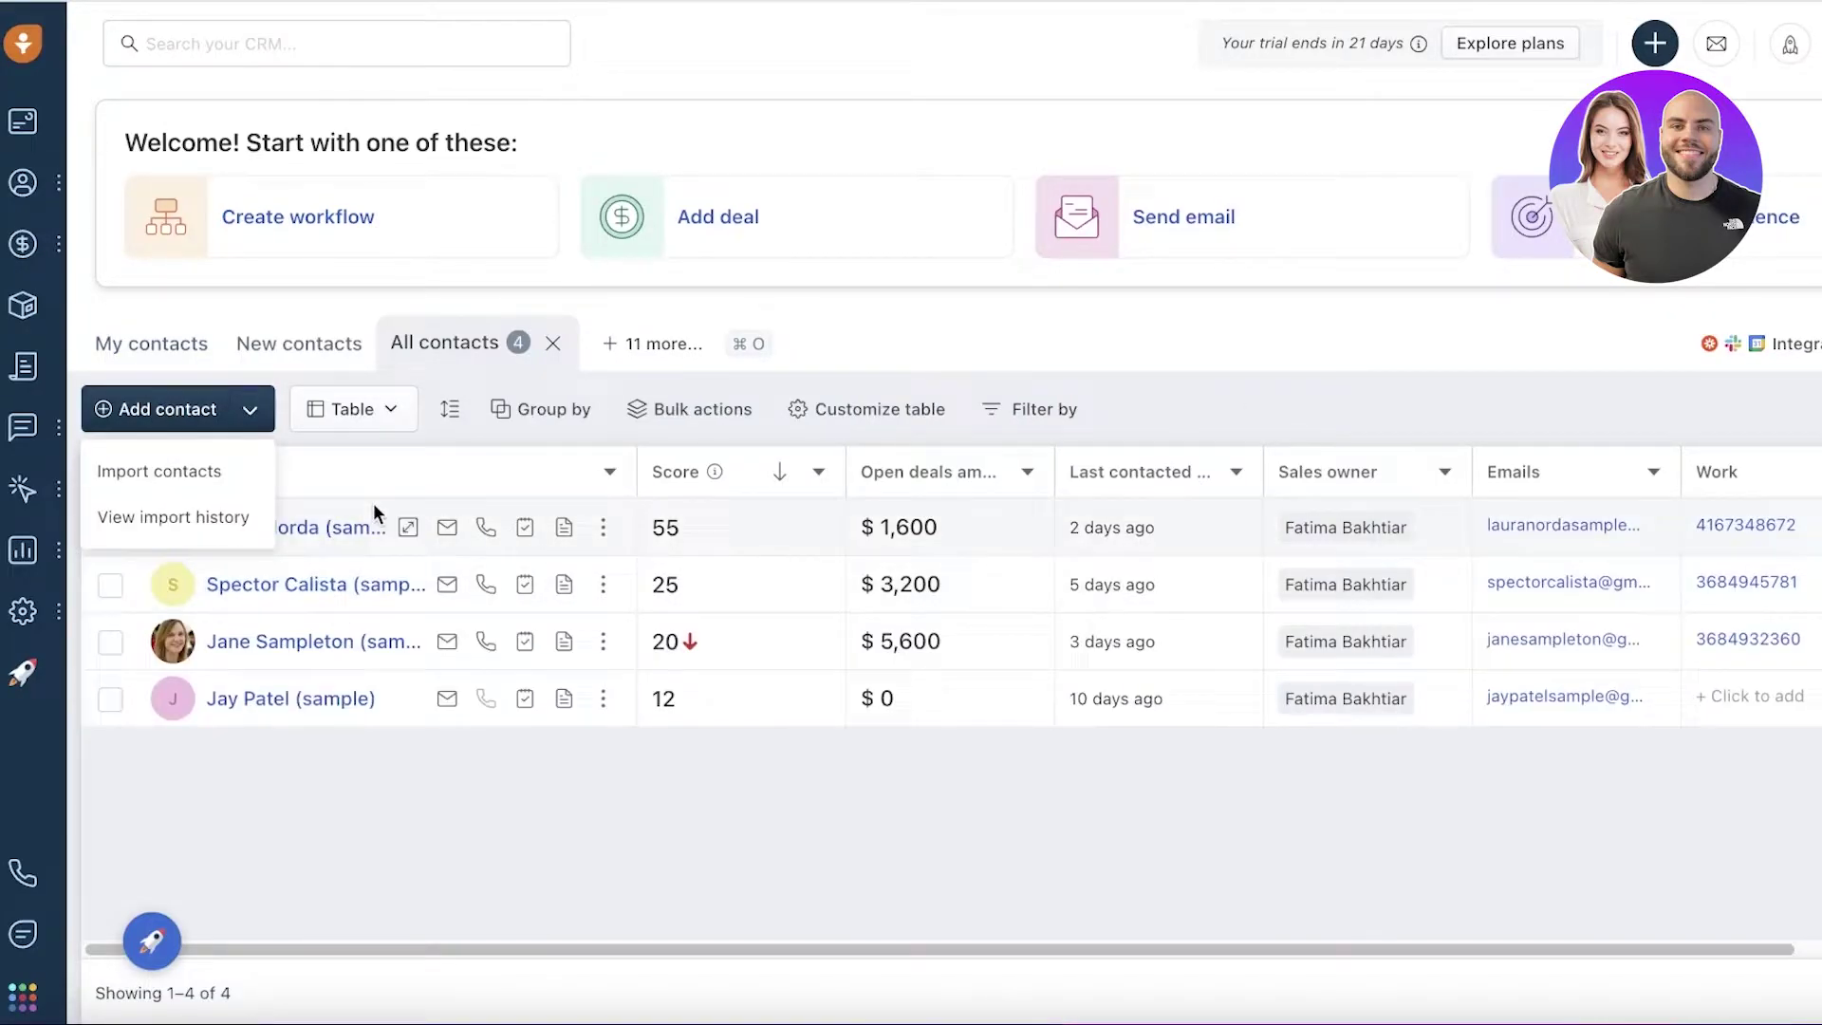
{"action": "left_click", "coordinate": [355, 522]}
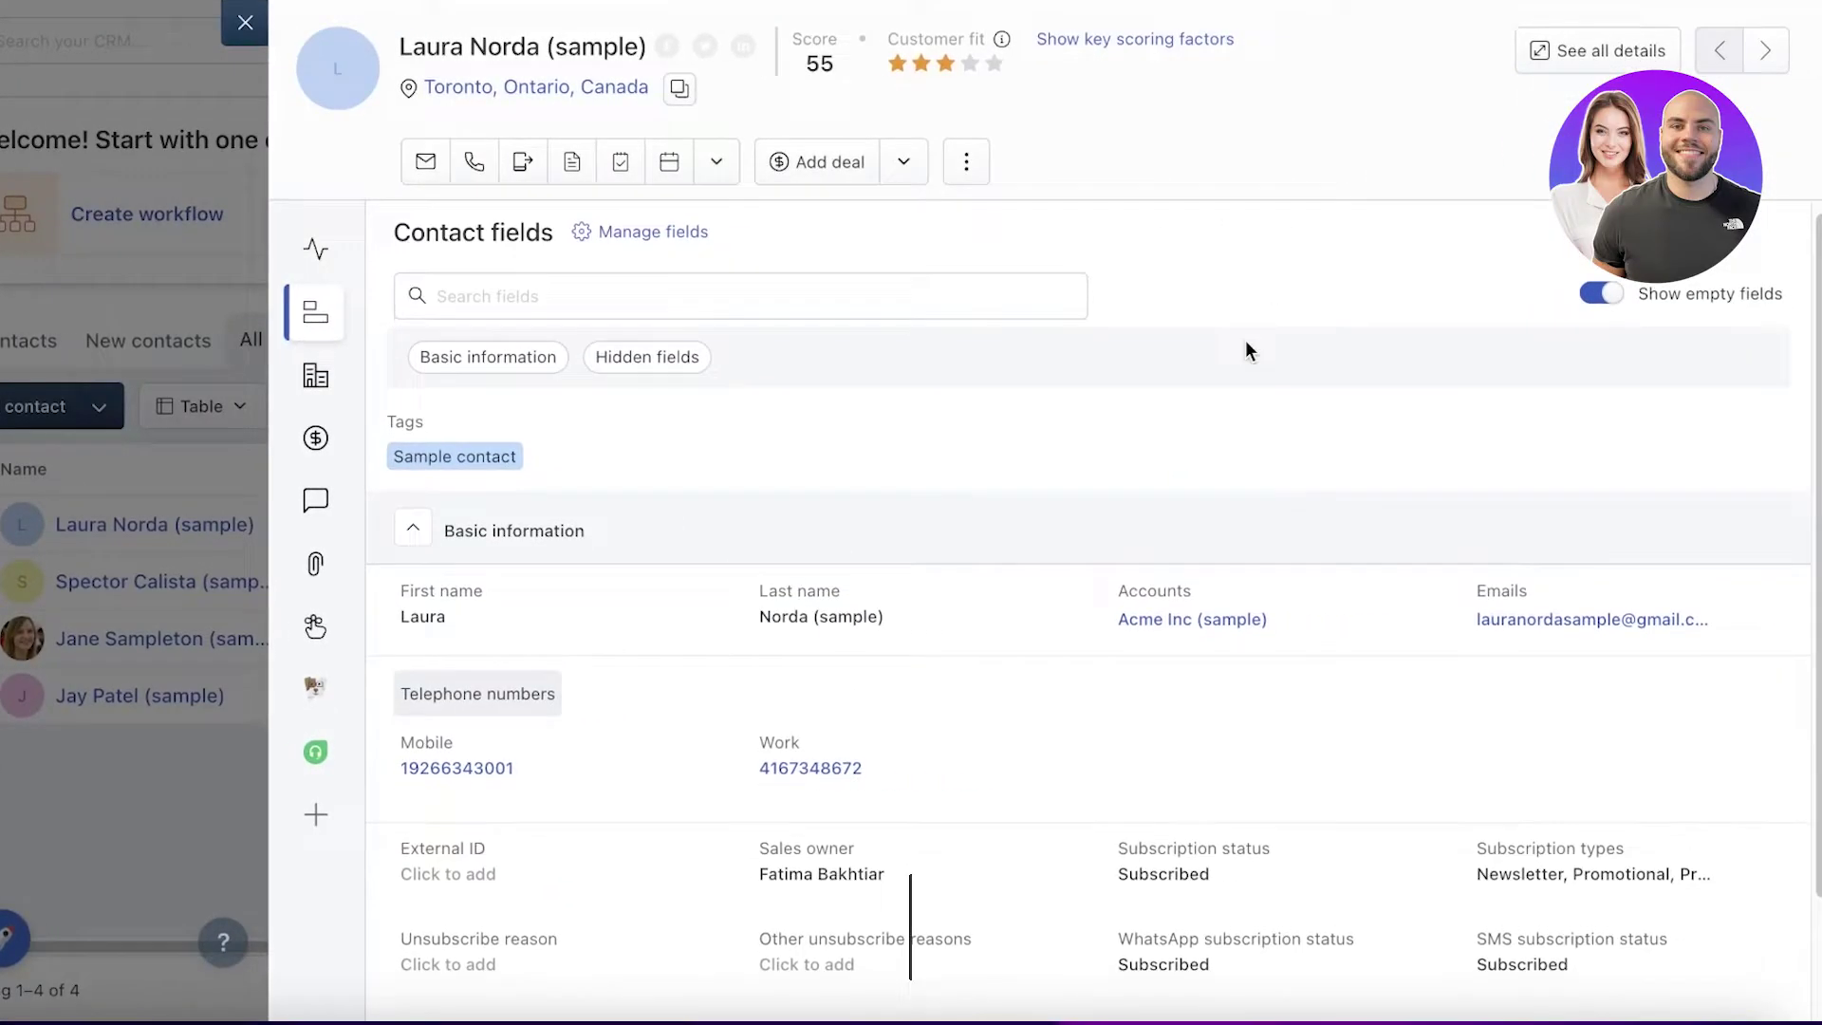
{"action": "scroll", "coordinate": [558, 440], "scroll_direction": "down", "scroll_amount": 3}
{"action": "scroll", "coordinate": [510, 486], "scroll_direction": "up", "scroll_amount": 2}
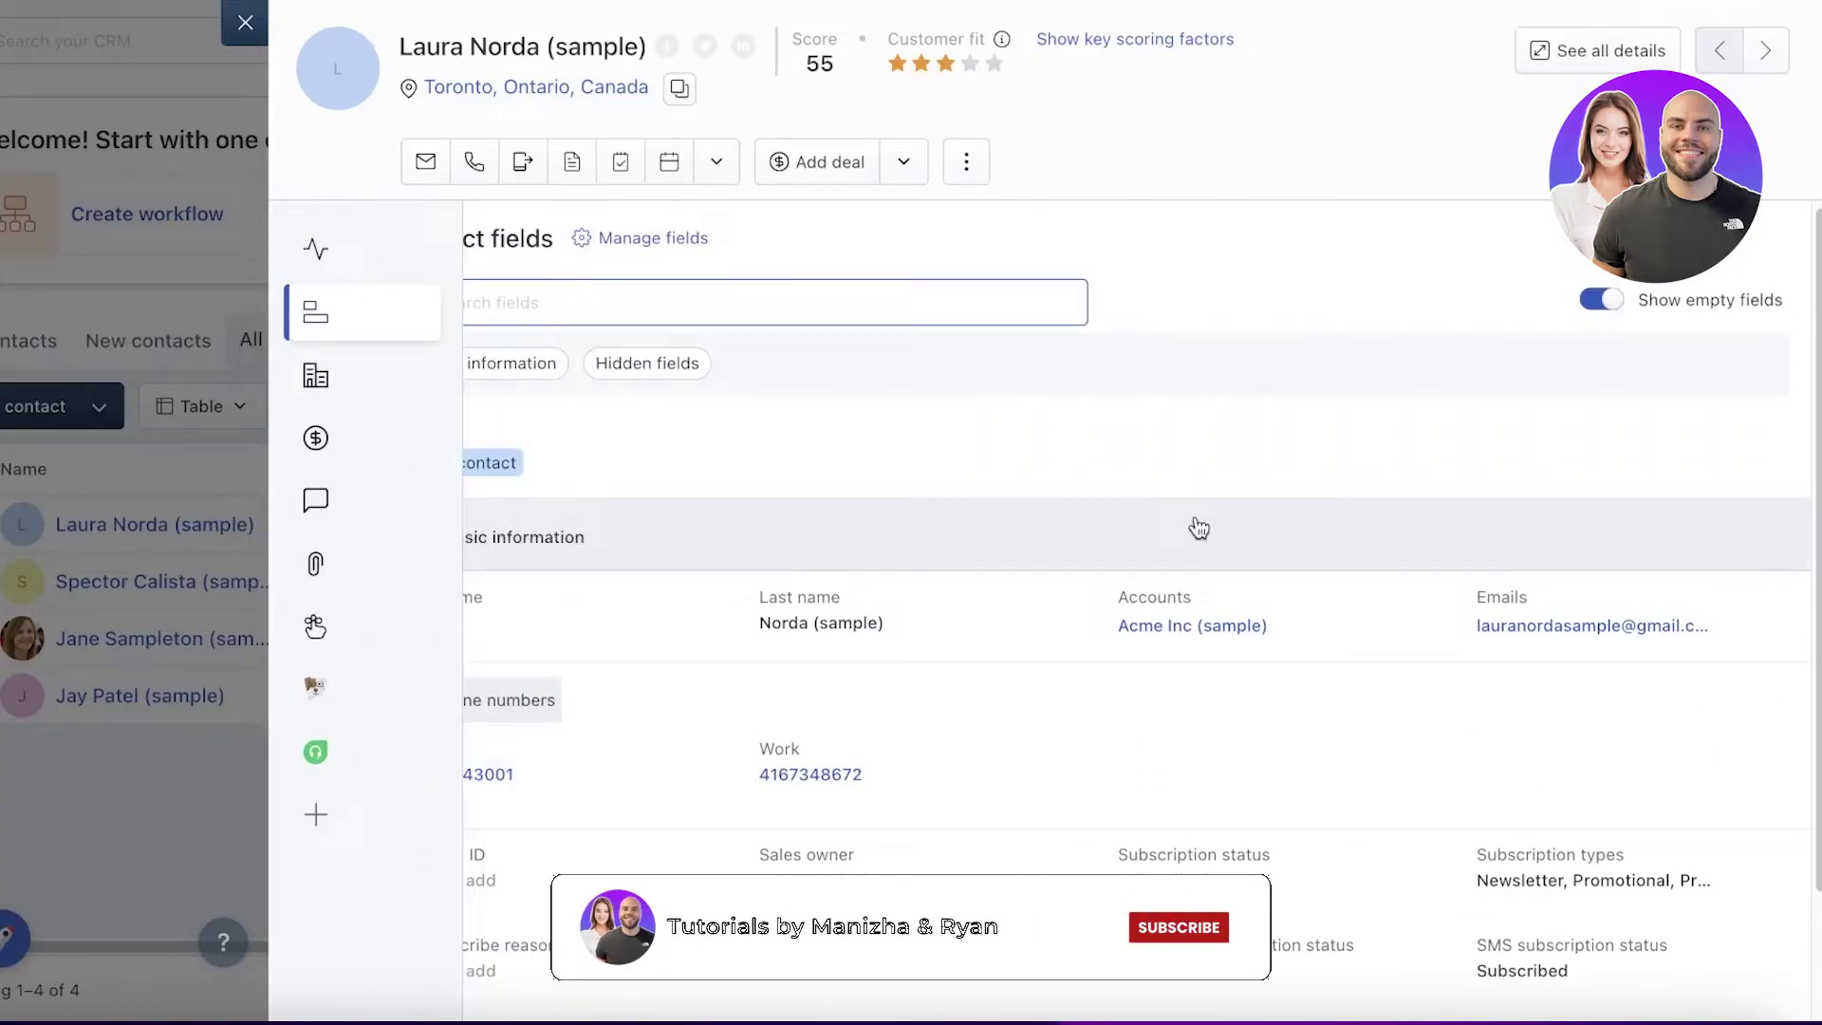
{"action": "scroll", "coordinate": [1234, 521], "scroll_direction": "down", "scroll_amount": 2}
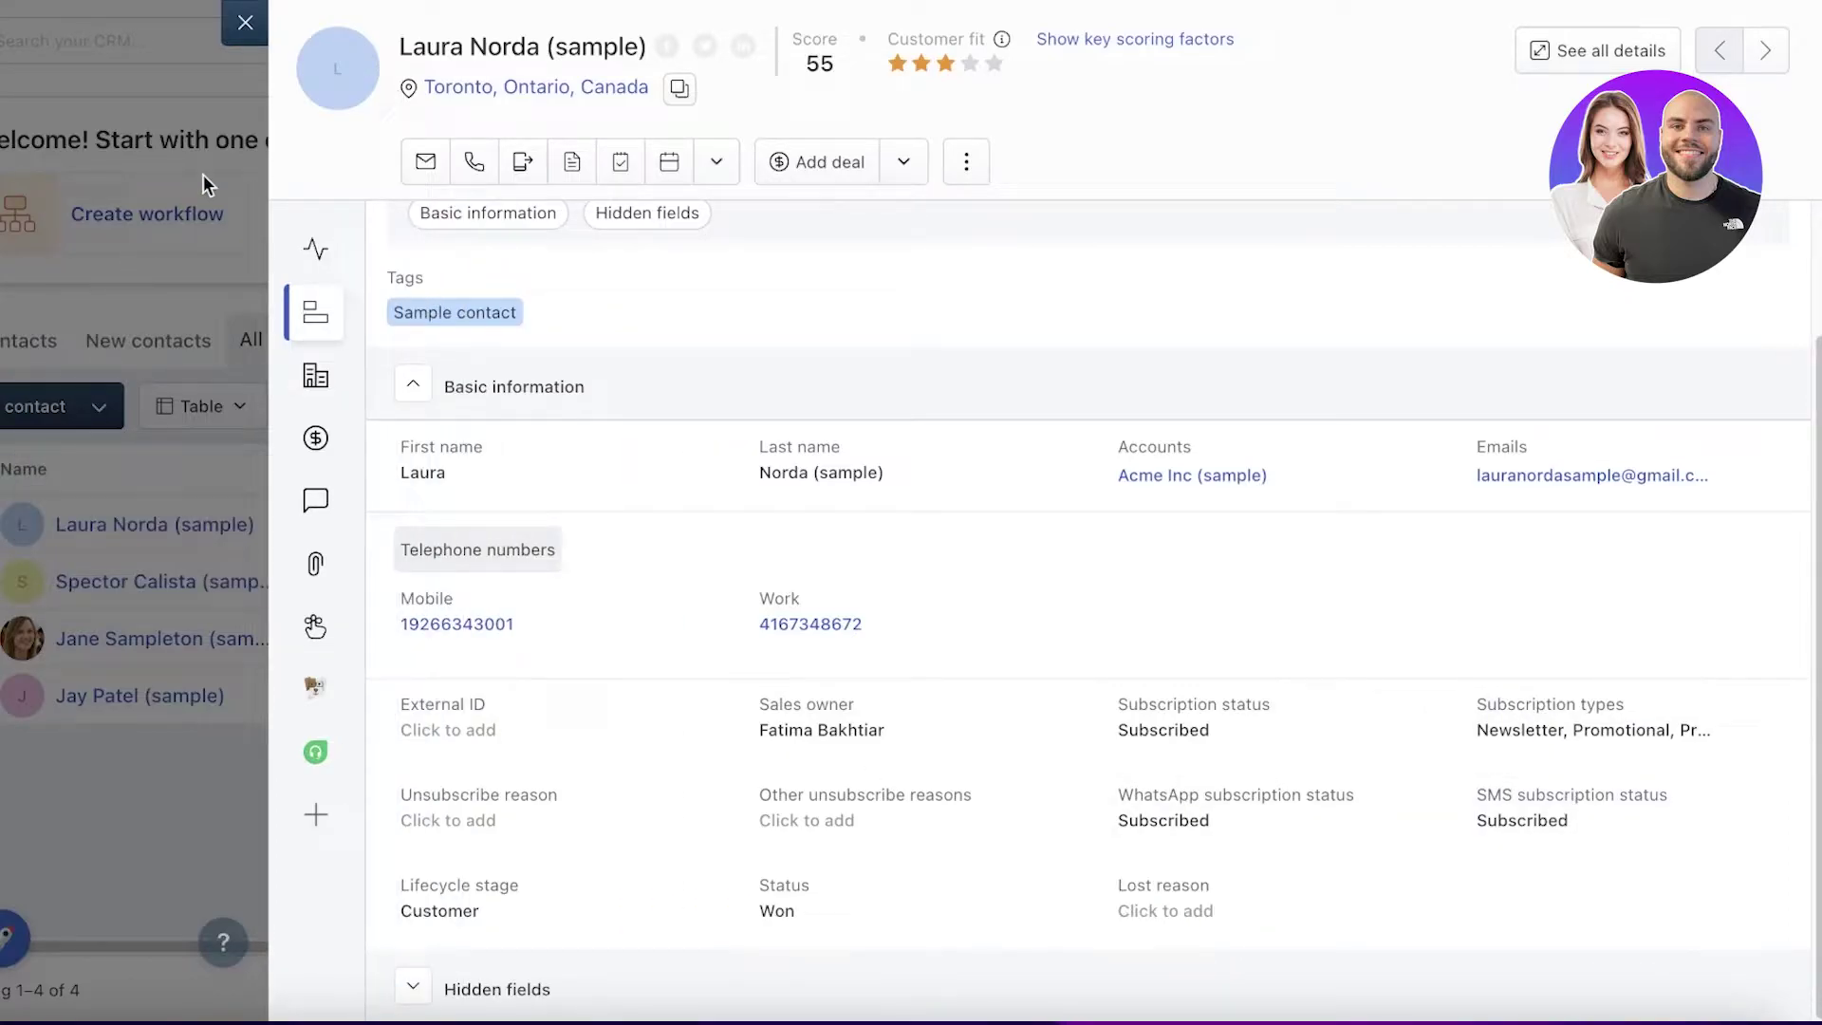
{"action": "left_click", "coordinate": [245, 22]}
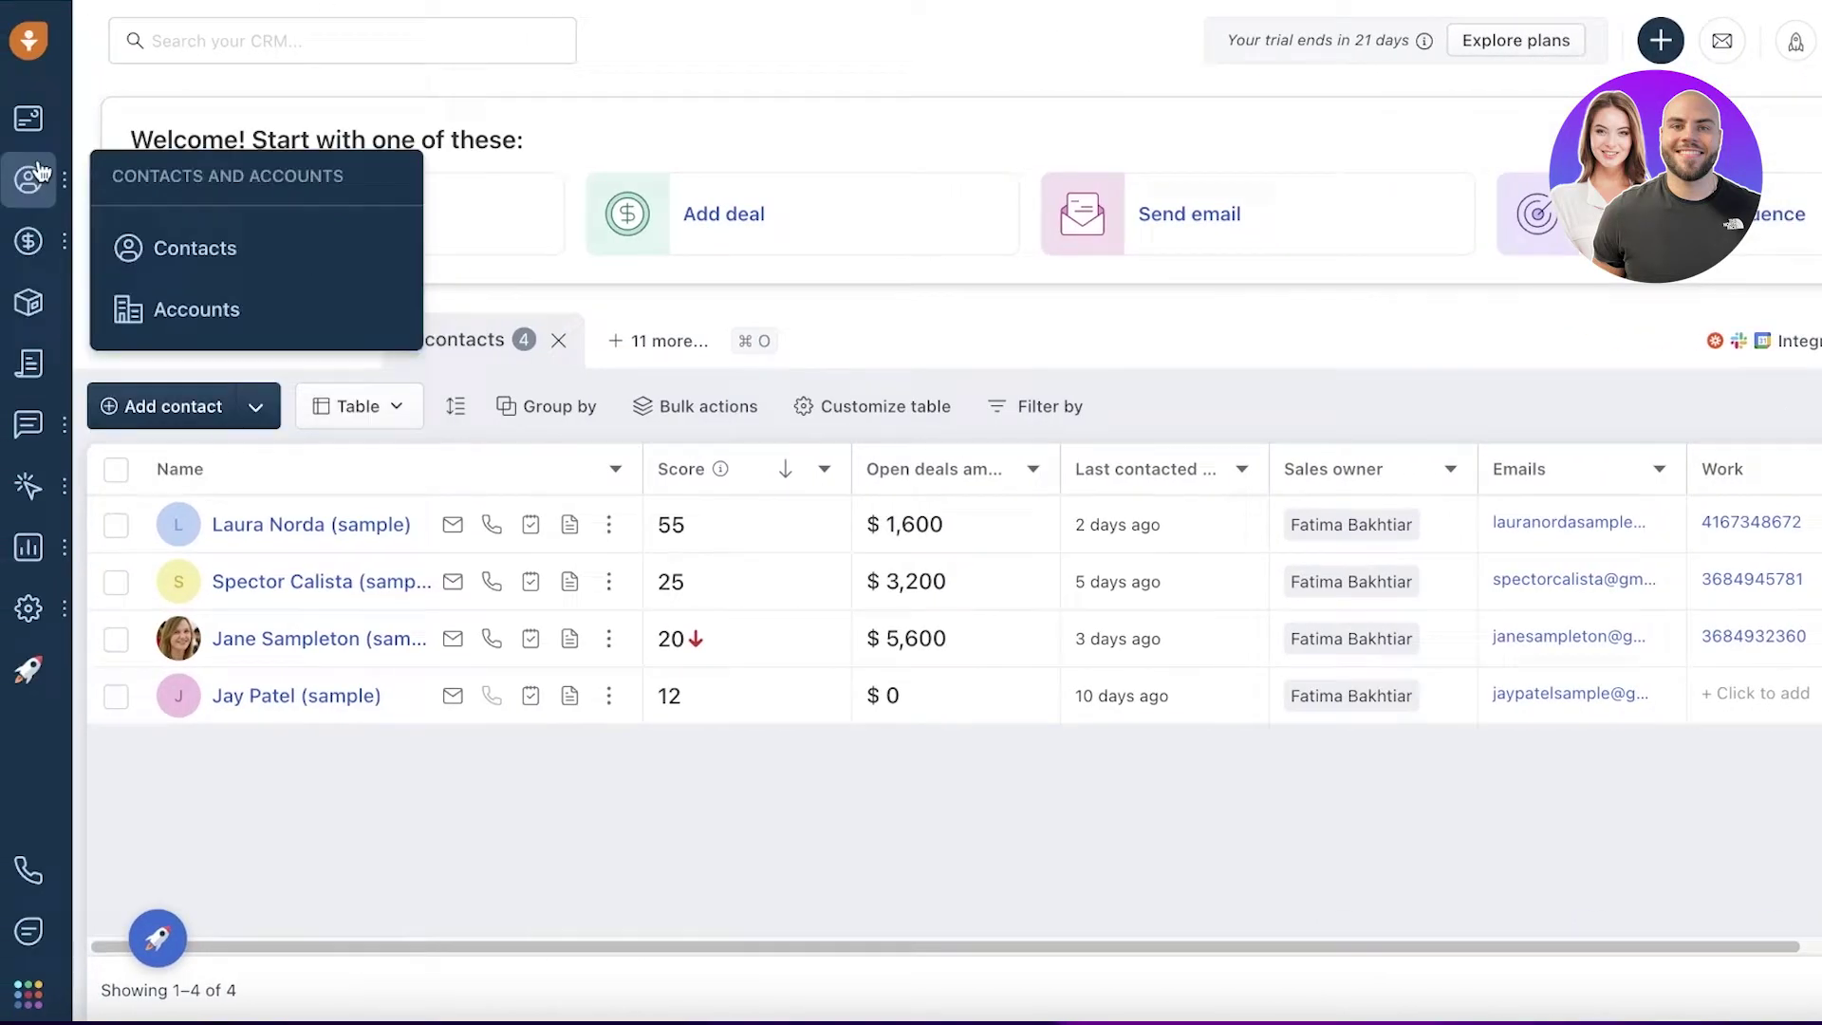
Open the Open Deals pipeline, scroll across its stages, and show the saved deal views.
{"action": "mouse_move", "coordinate": [30, 243]}
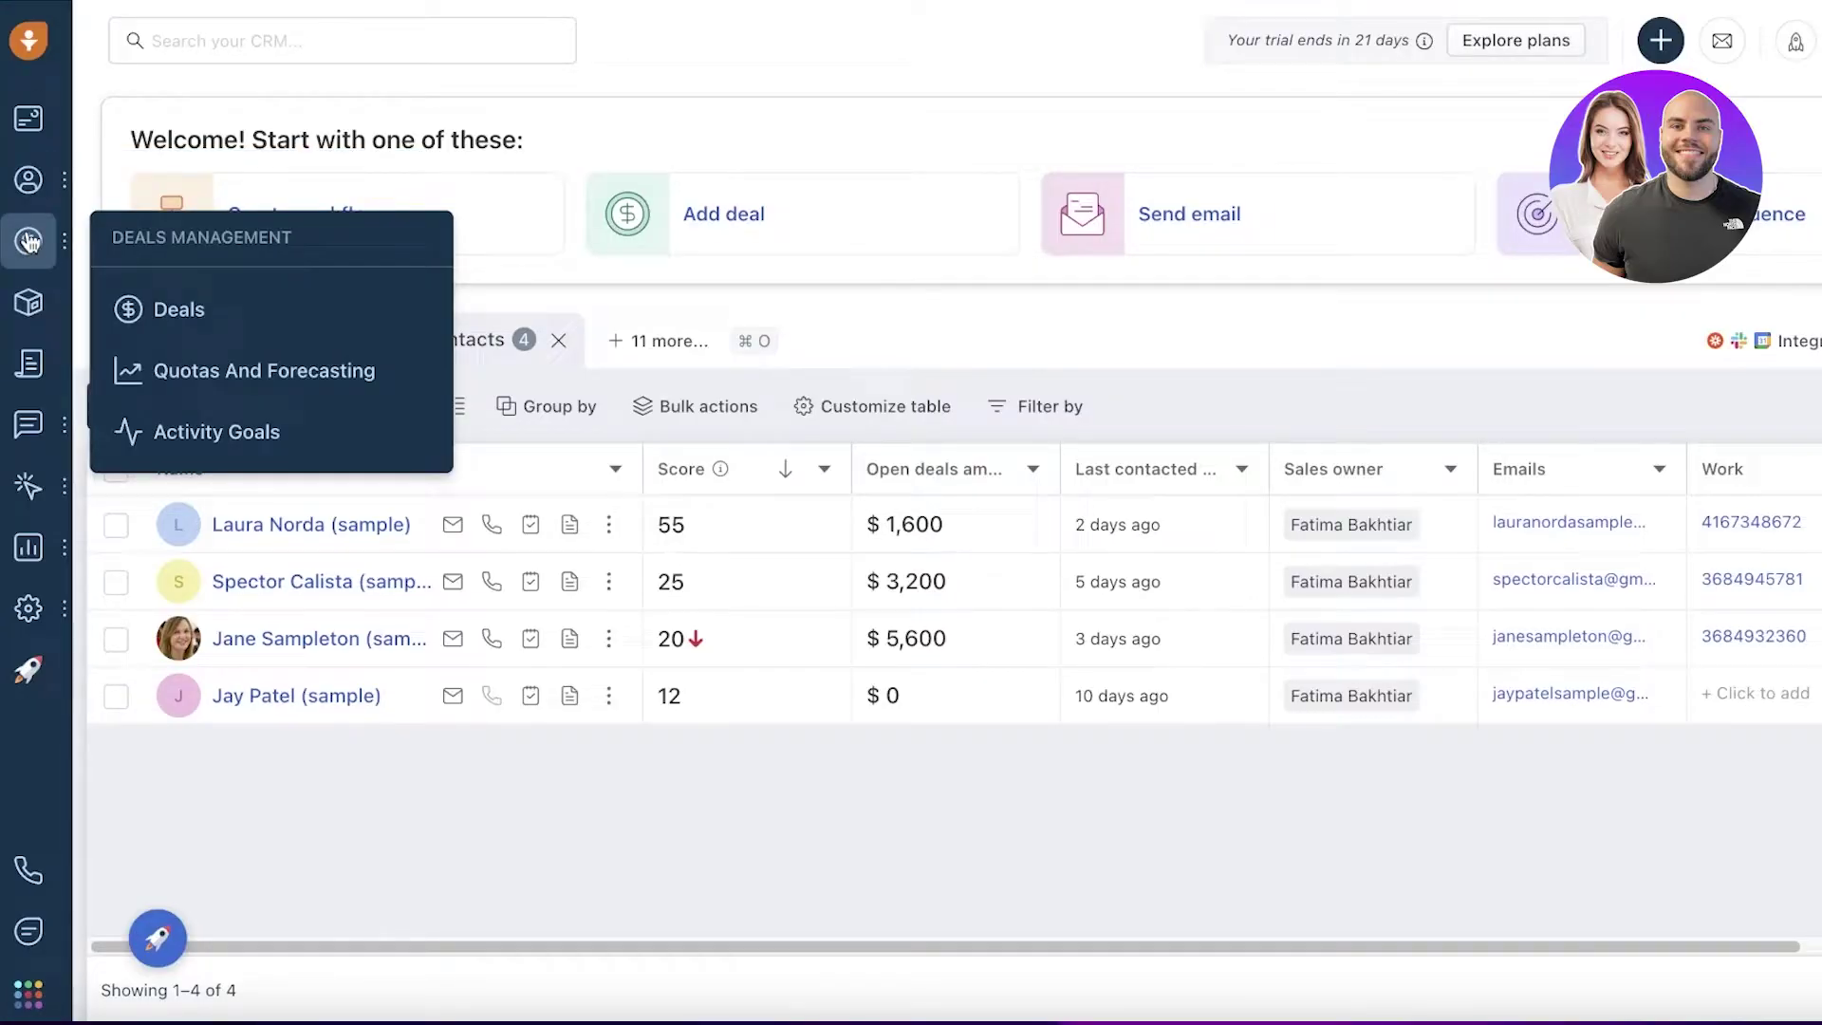
{"action": "left_click", "coordinate": [226, 327]}
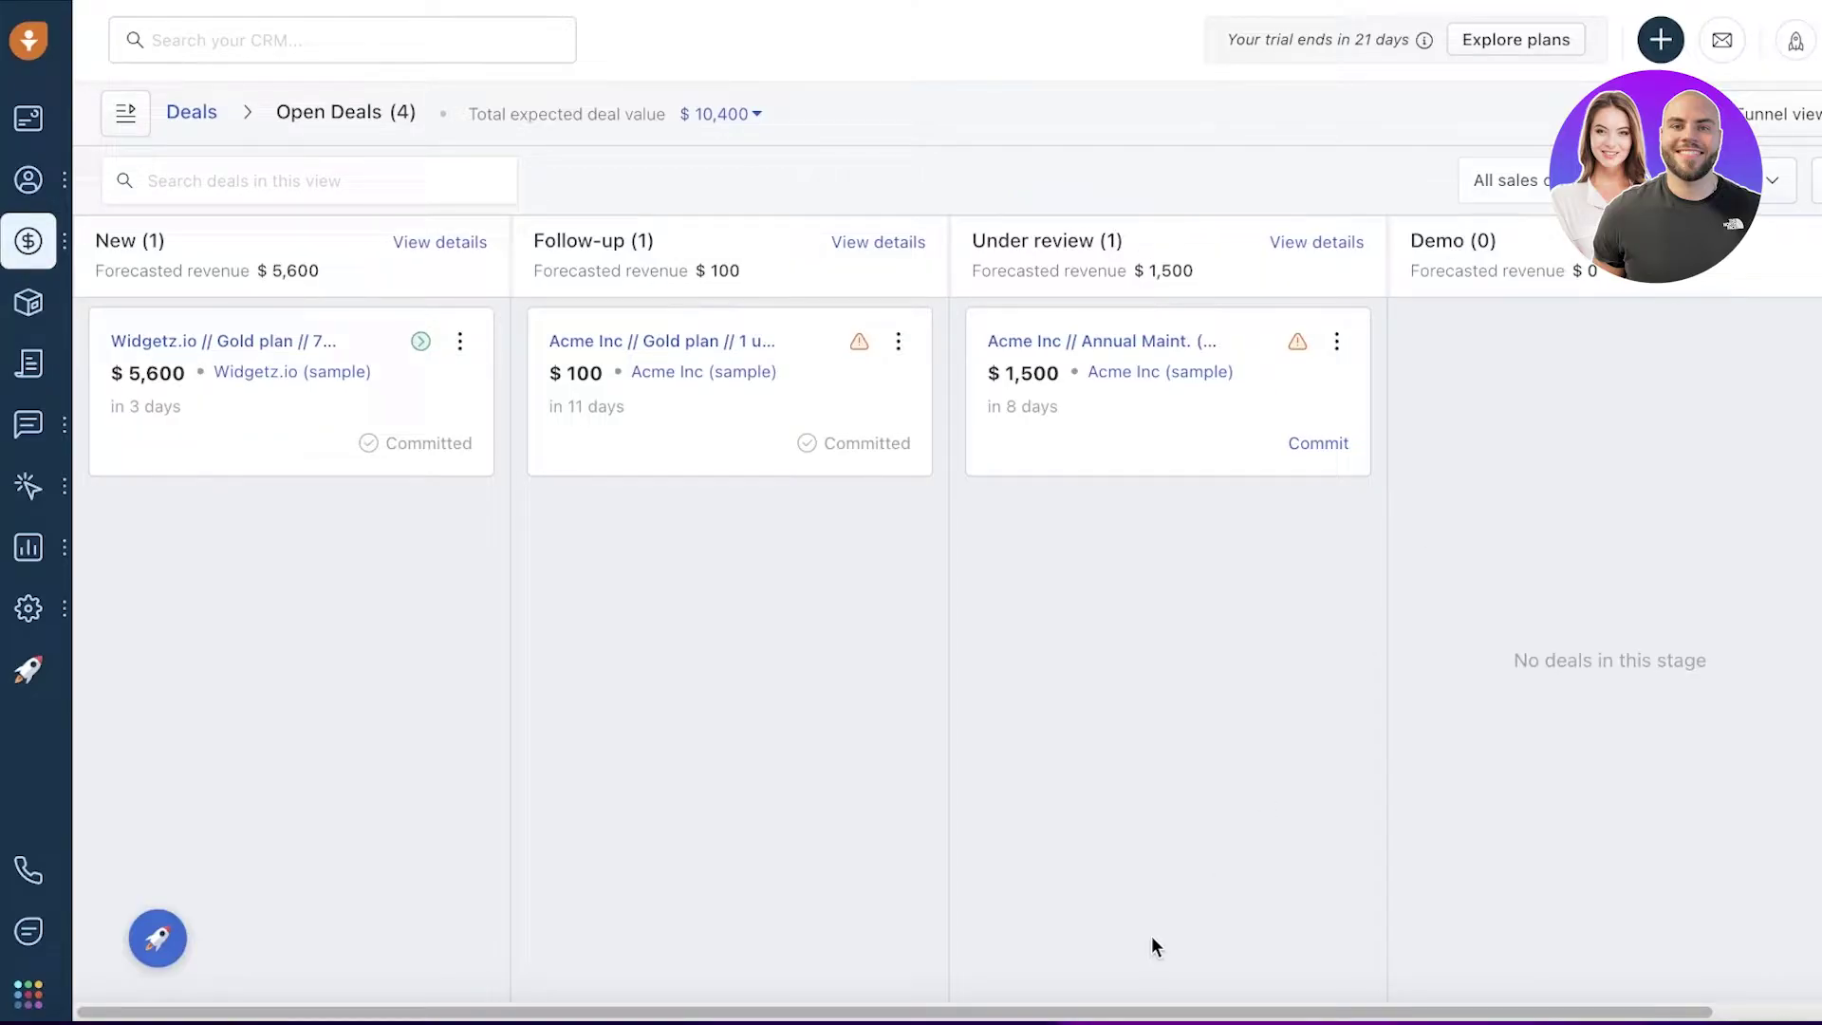
{"action": "left_click_drag", "start_coordinate": [1207, 1006], "coordinate": [1478, 1011]}
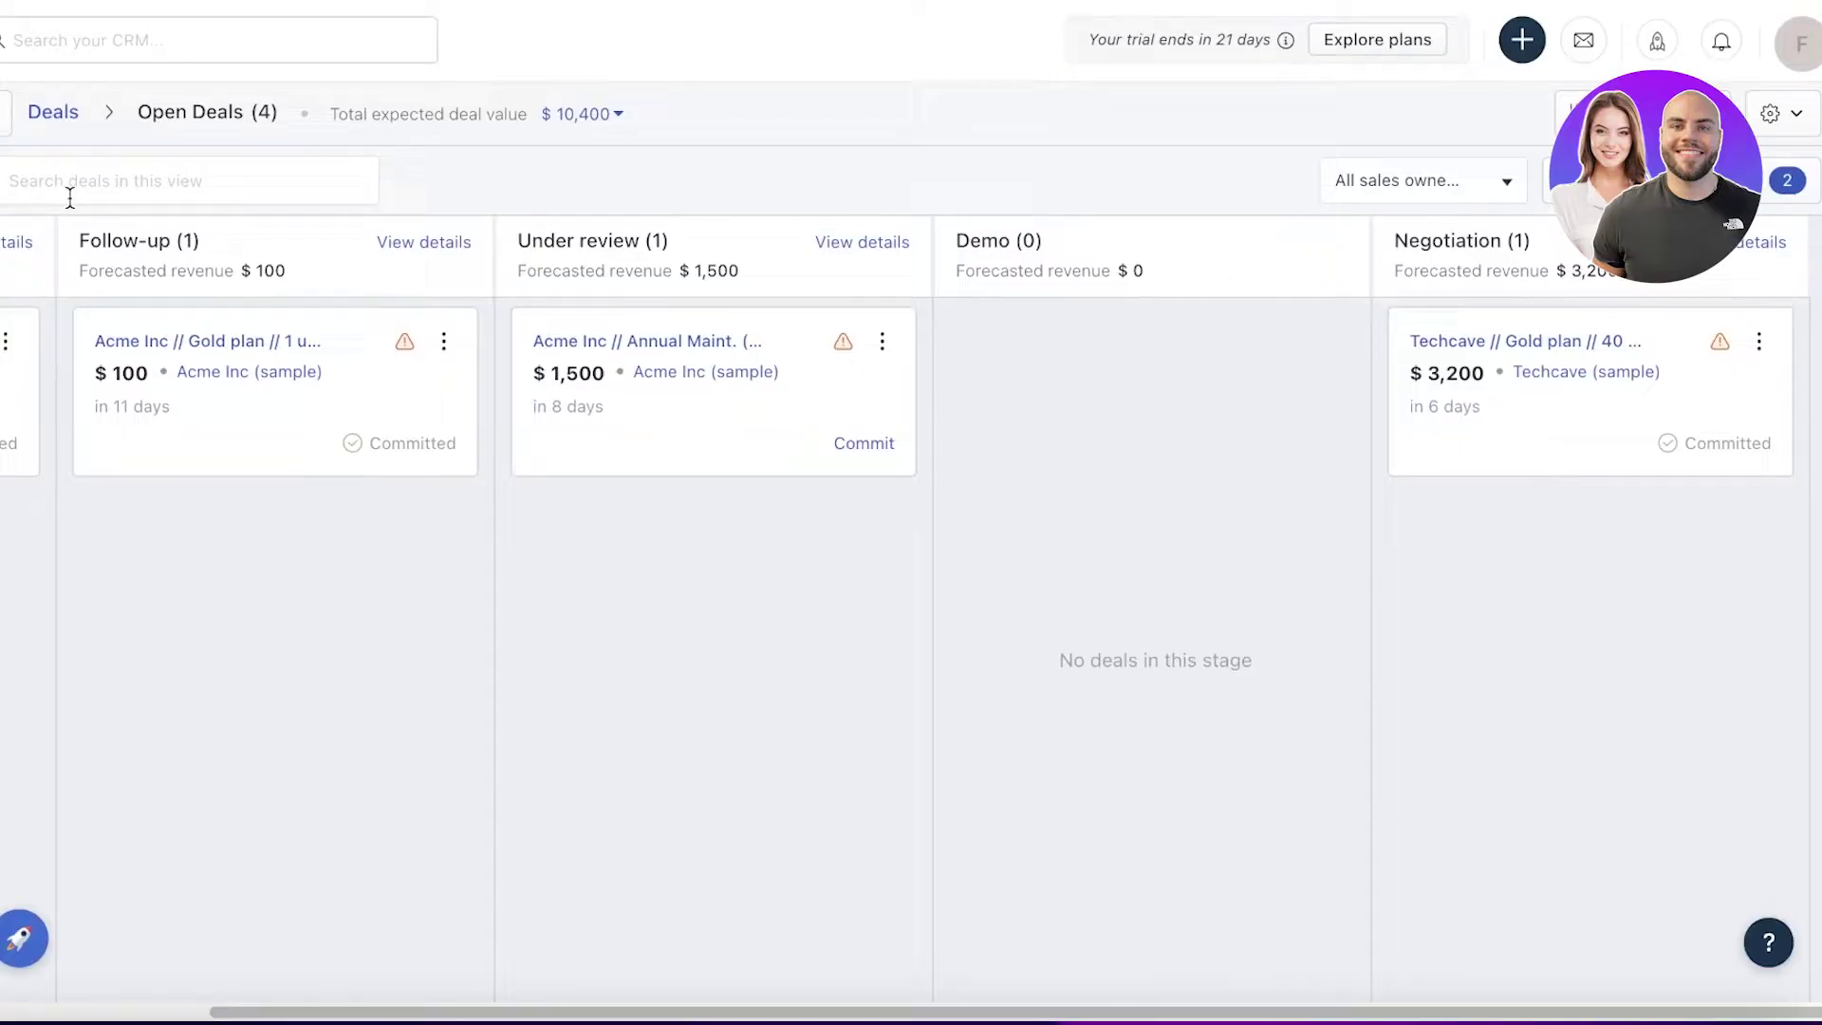
{"action": "left_click", "coordinate": [323, 113]}
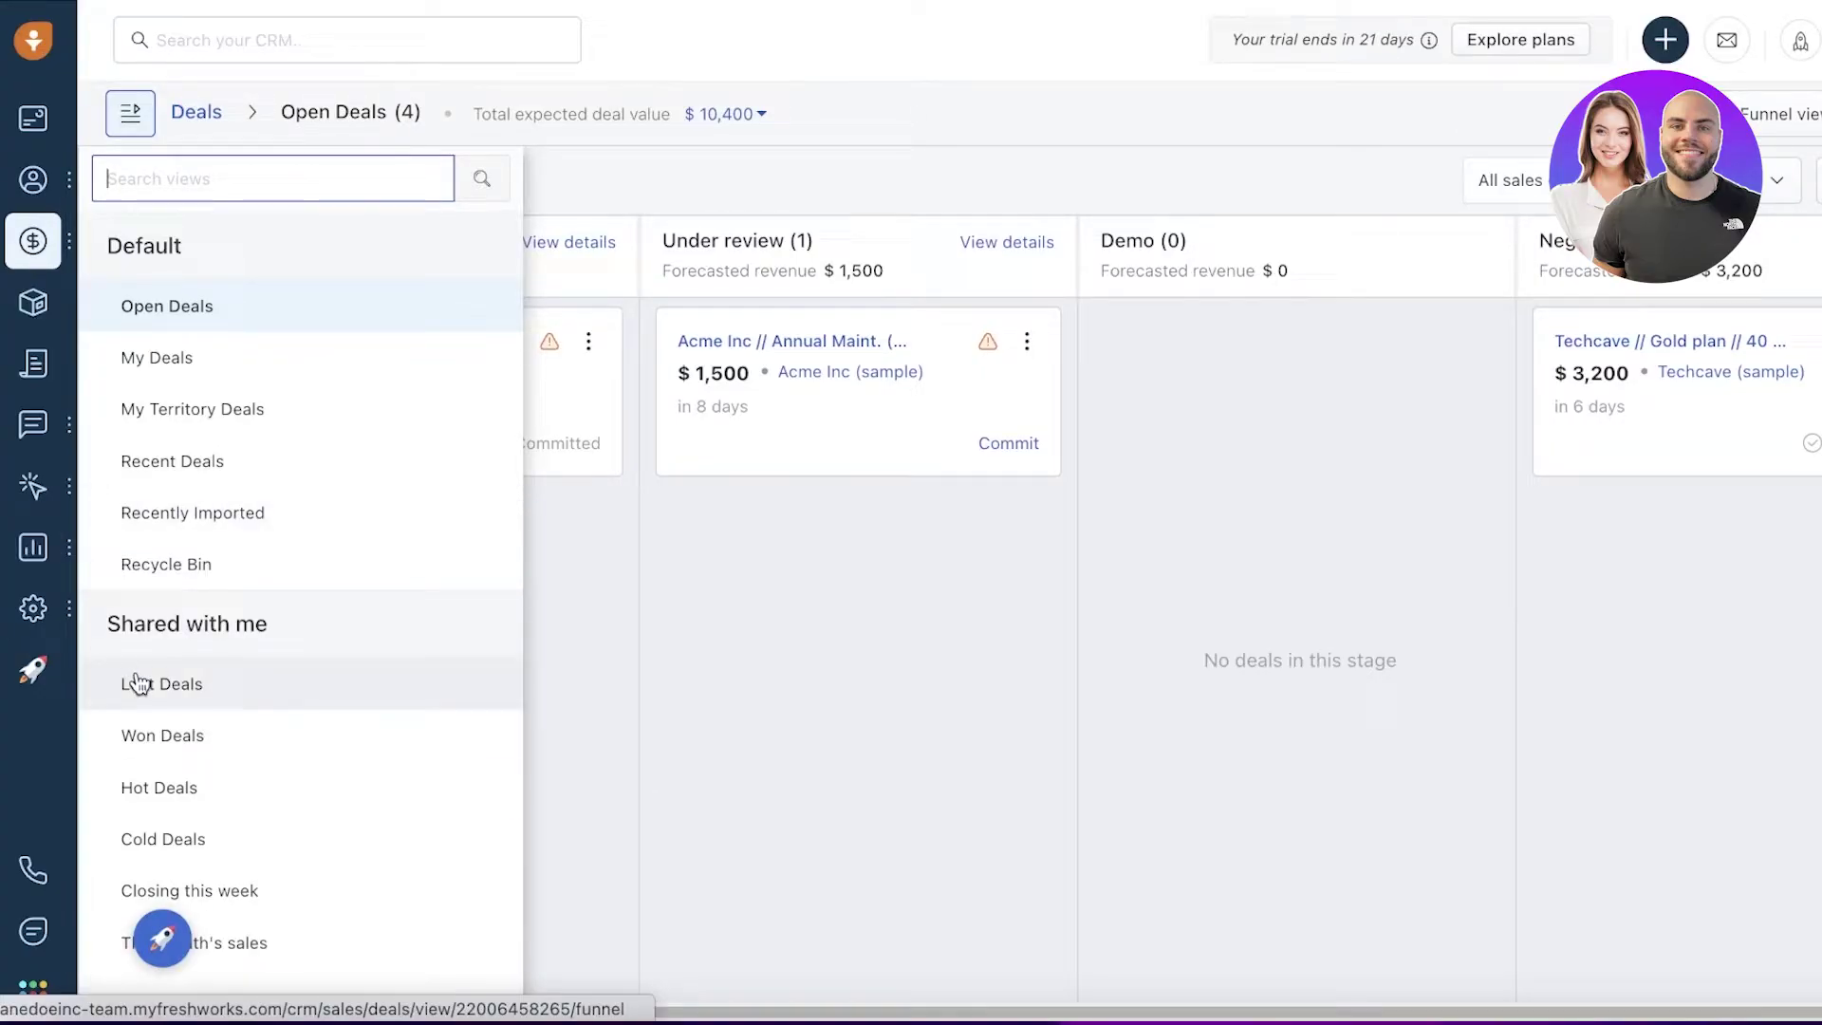
Switch to the Won Deals view.
{"action": "left_click", "coordinate": [178, 748]}
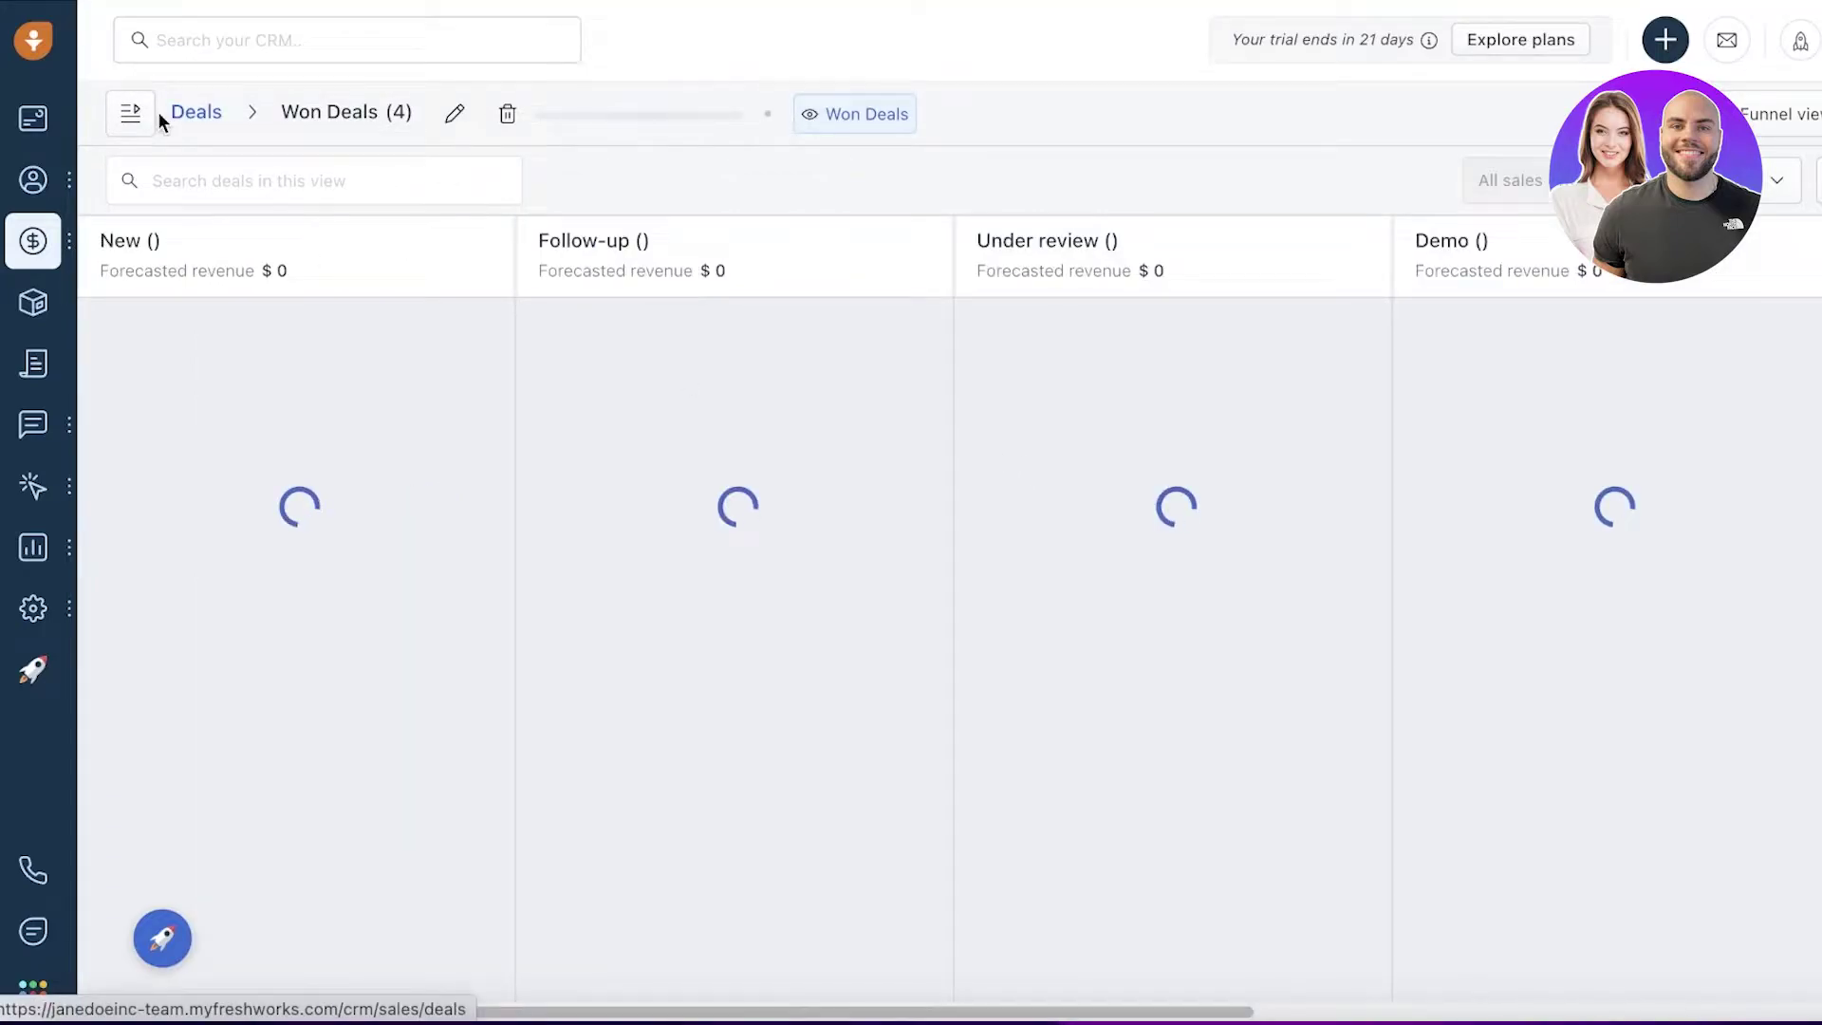
{"action": "left_click", "coordinate": [130, 113]}
{"action": "left_click", "coordinate": [131, 113]}
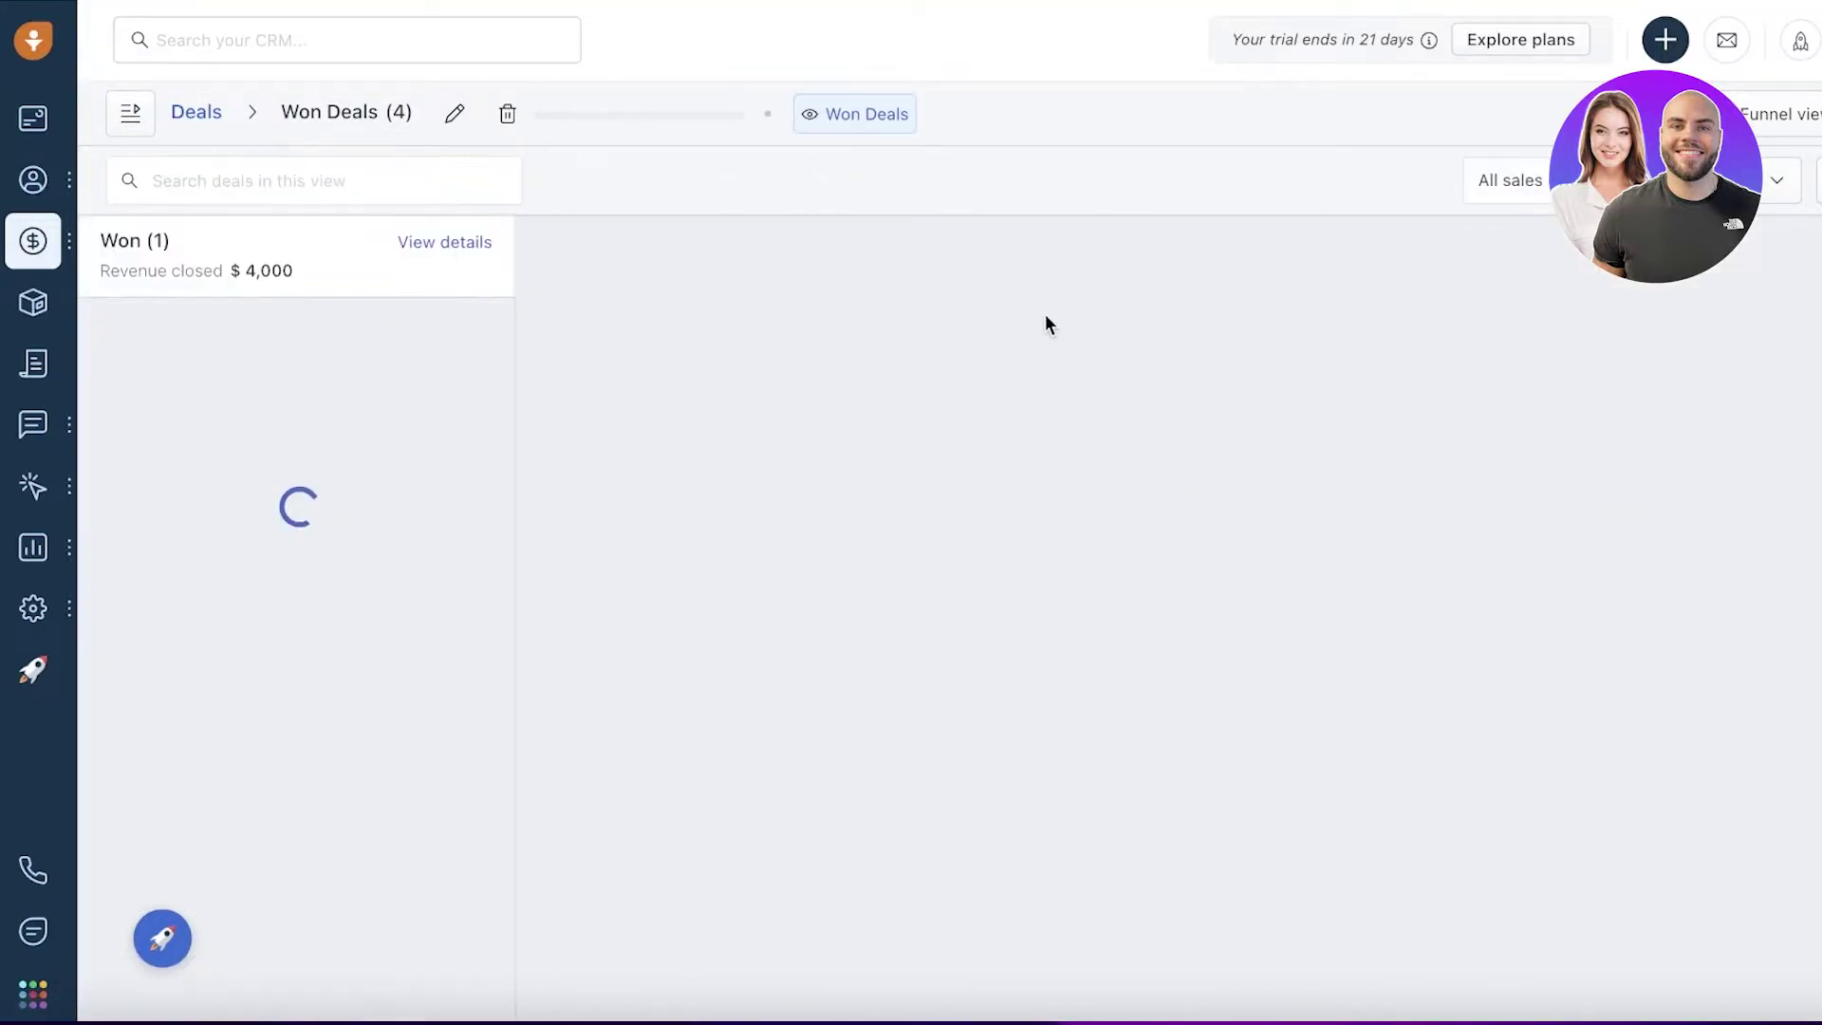
Rename the view to 'Cancelled Deals', keep sharing at 'can view', and save.
{"action": "left_click", "coordinate": [456, 114]}
{"action": "left_click", "coordinate": [1314, 171]}
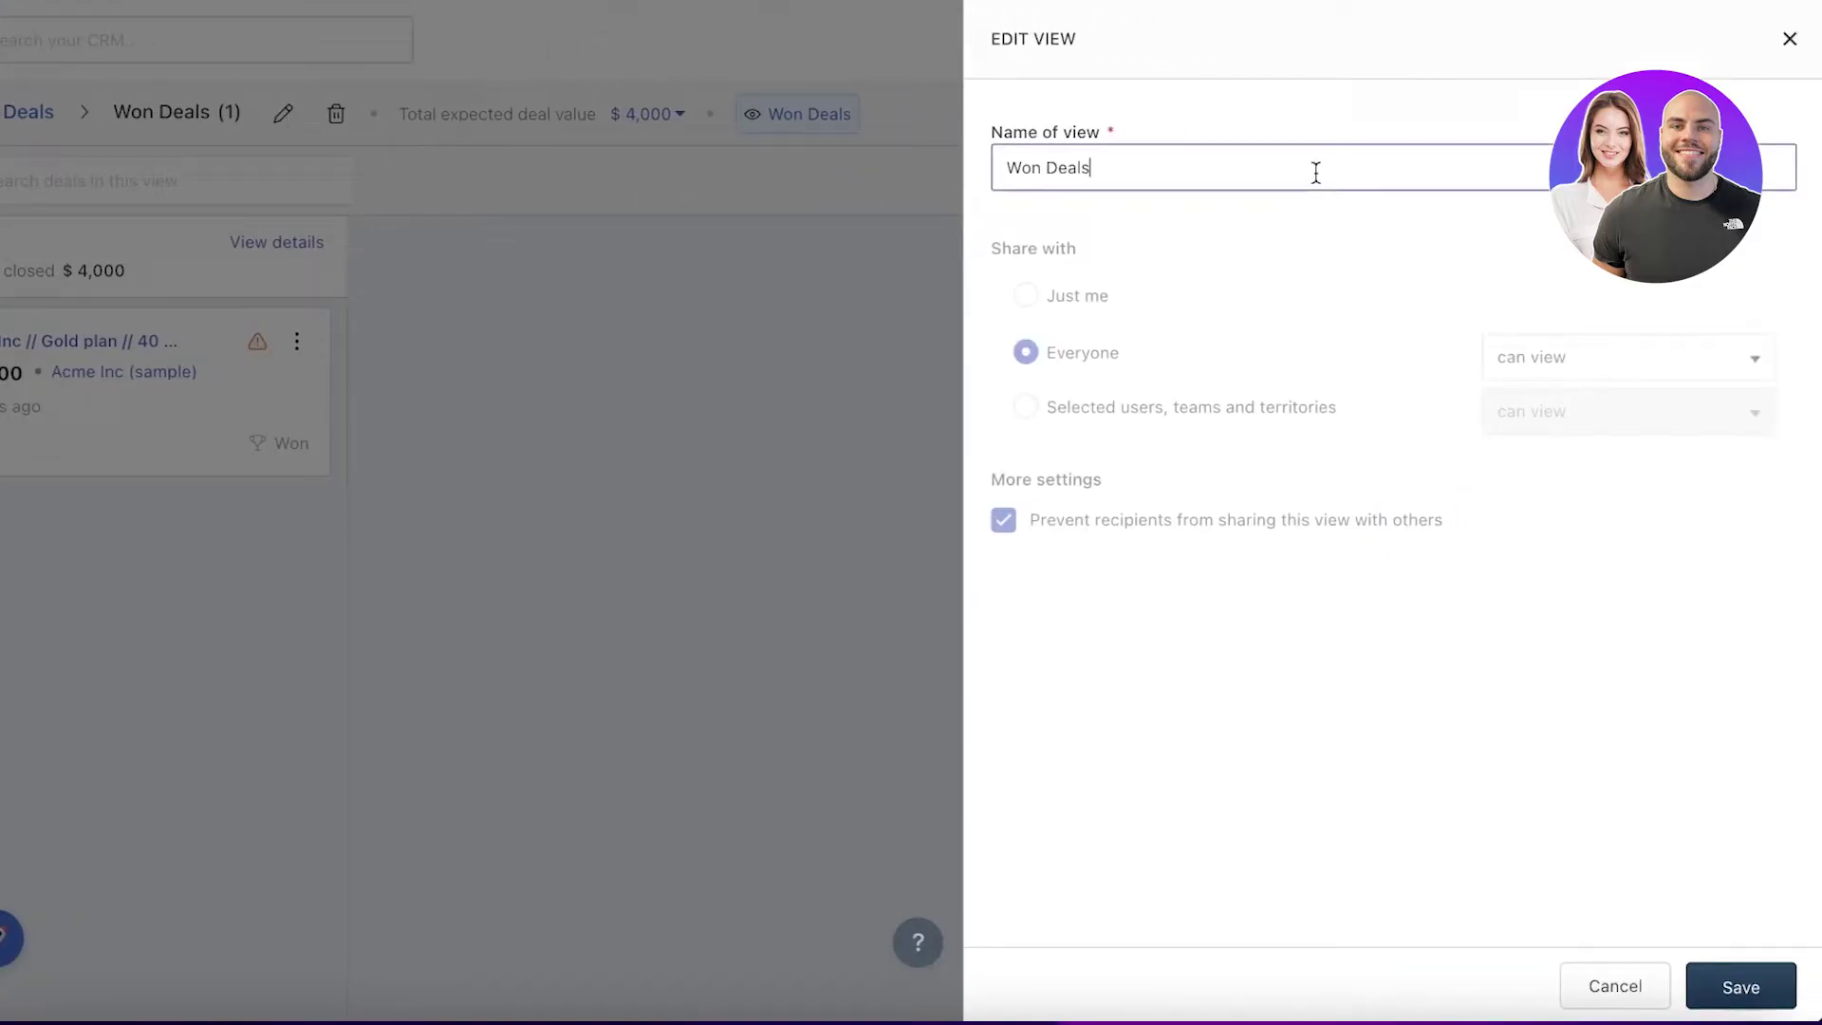
{"action": "key", "text": "ctrl+shift+Left"}
{"action": "key", "text": "ctrl+shift+Left"}
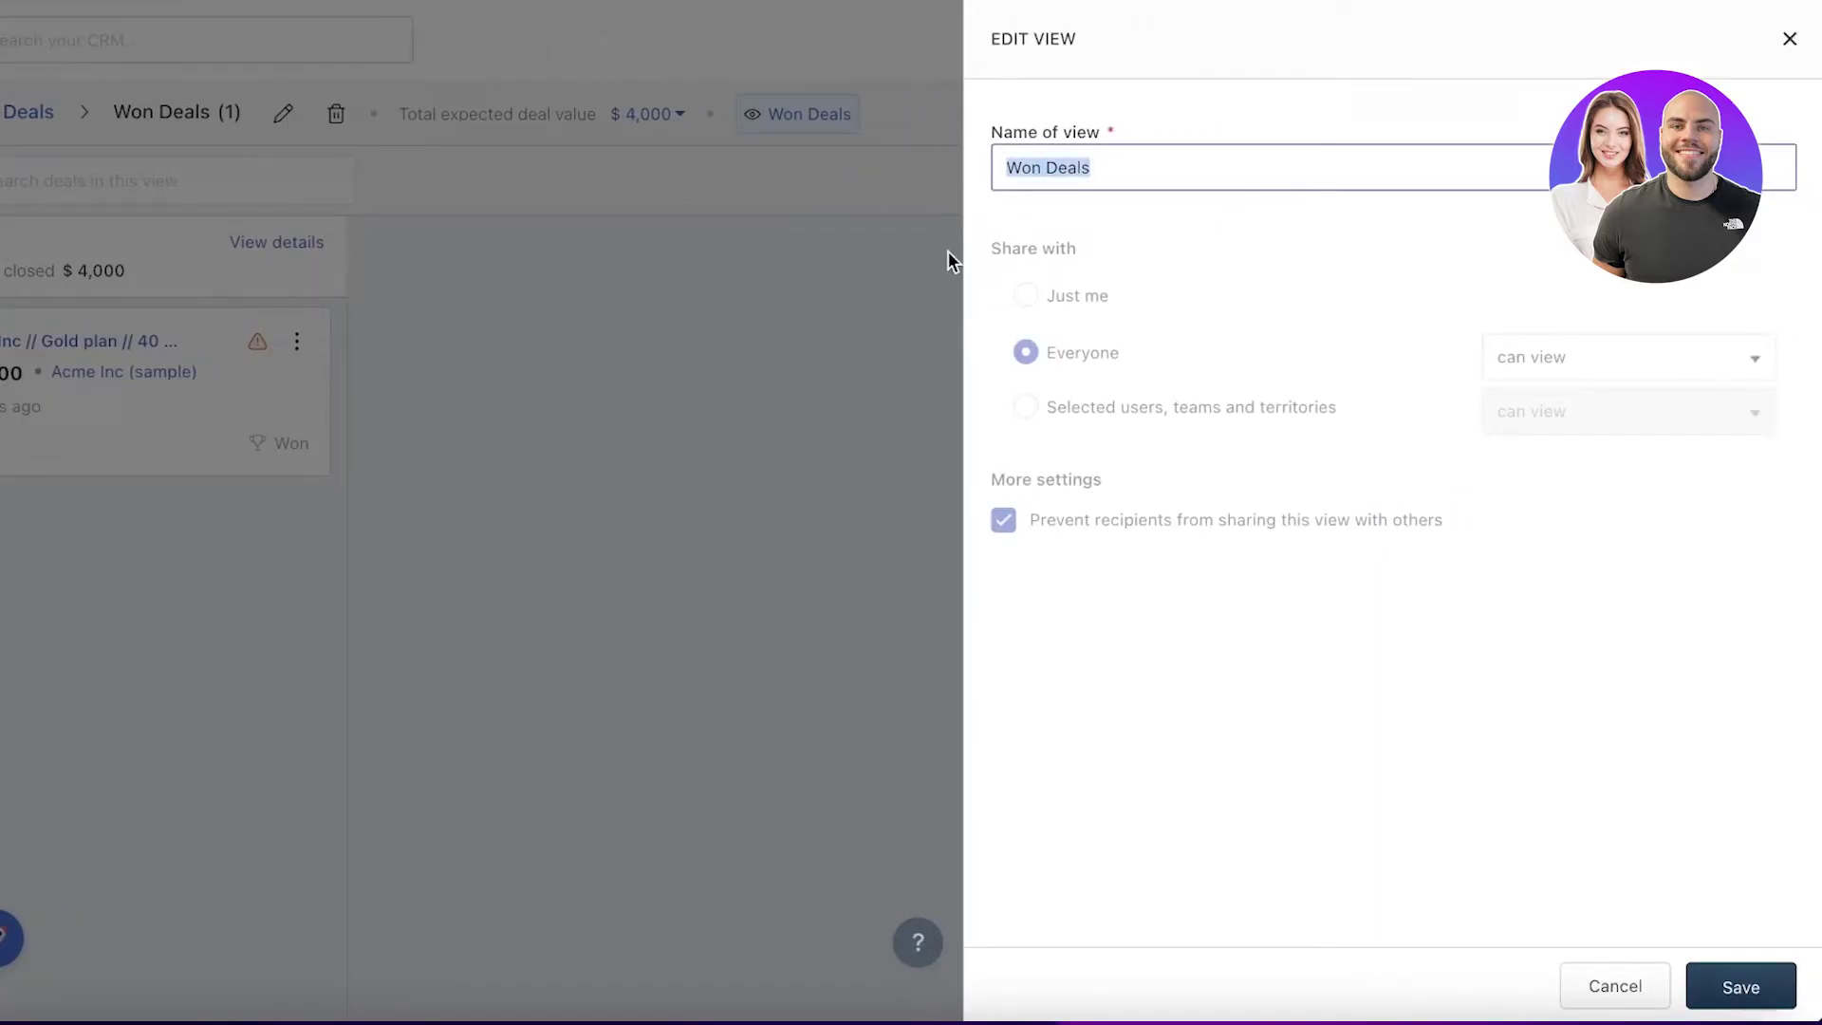
{"action": "type", "text": "Cancelled Deals"}
{"action": "left_click", "coordinate": [1595, 359]}
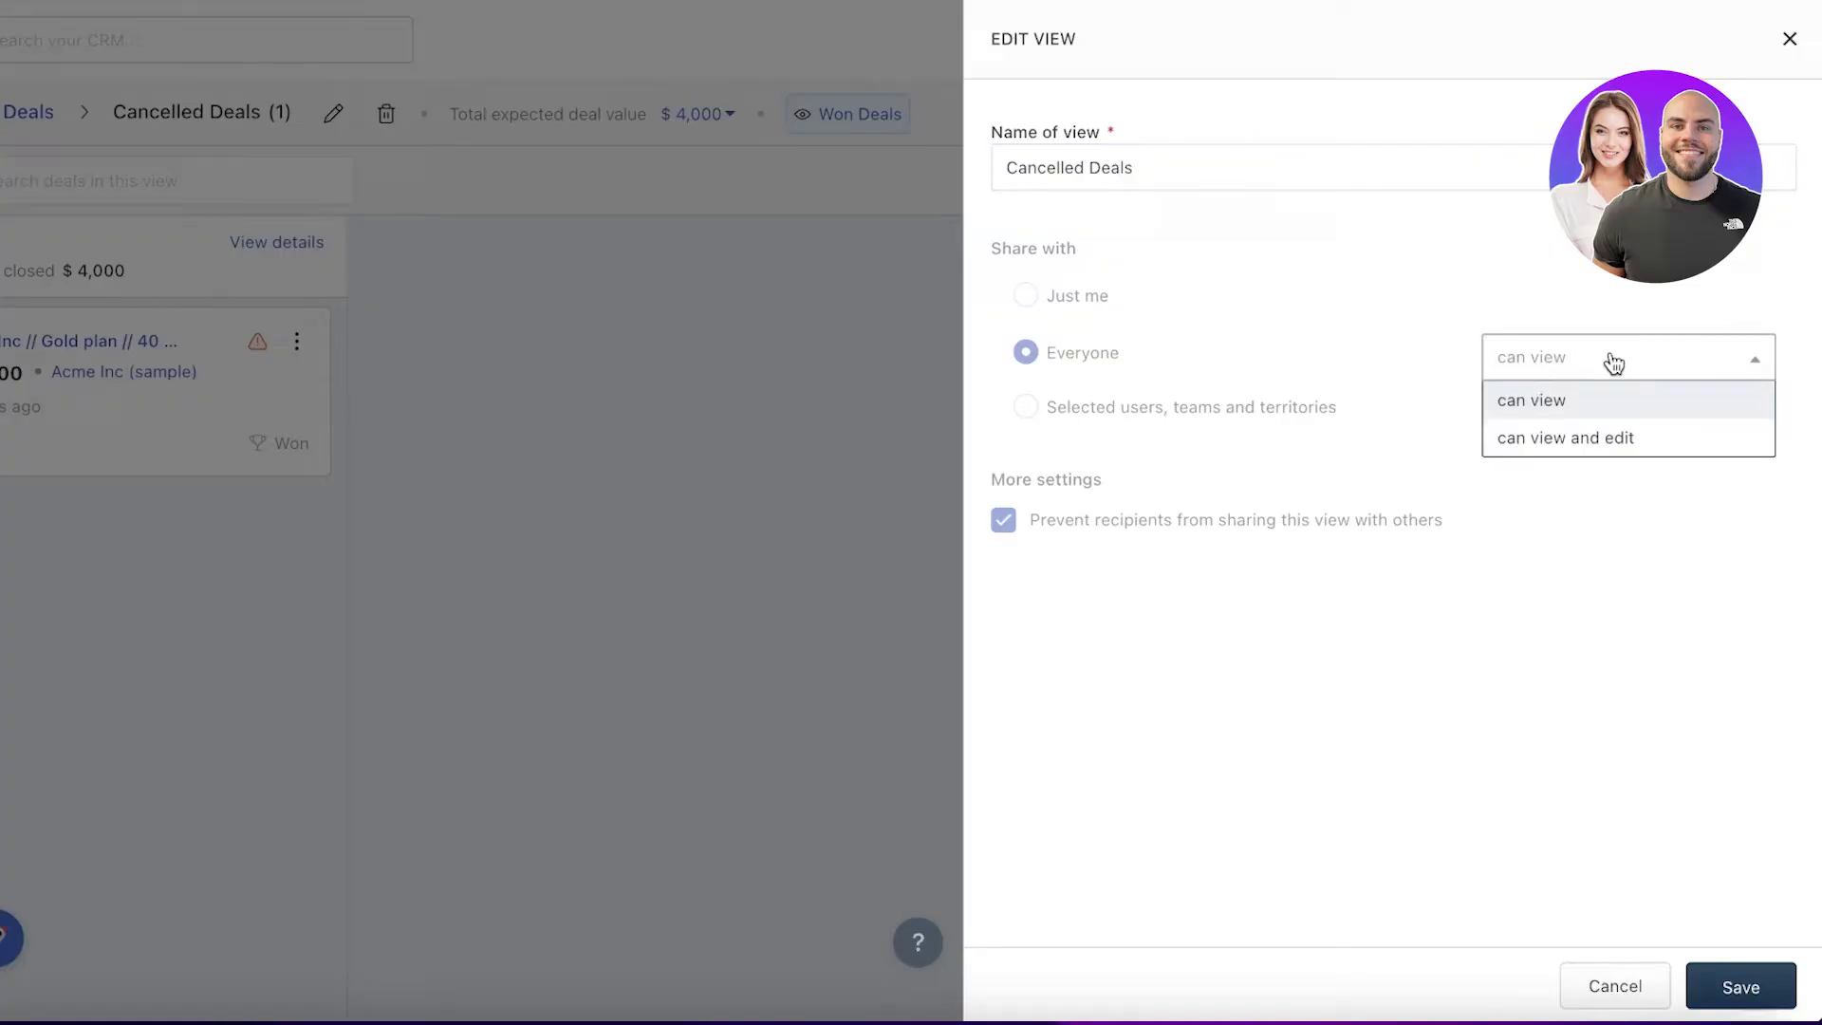
{"action": "left_click", "coordinate": [1534, 401]}
{"action": "left_click", "coordinate": [1741, 987]}
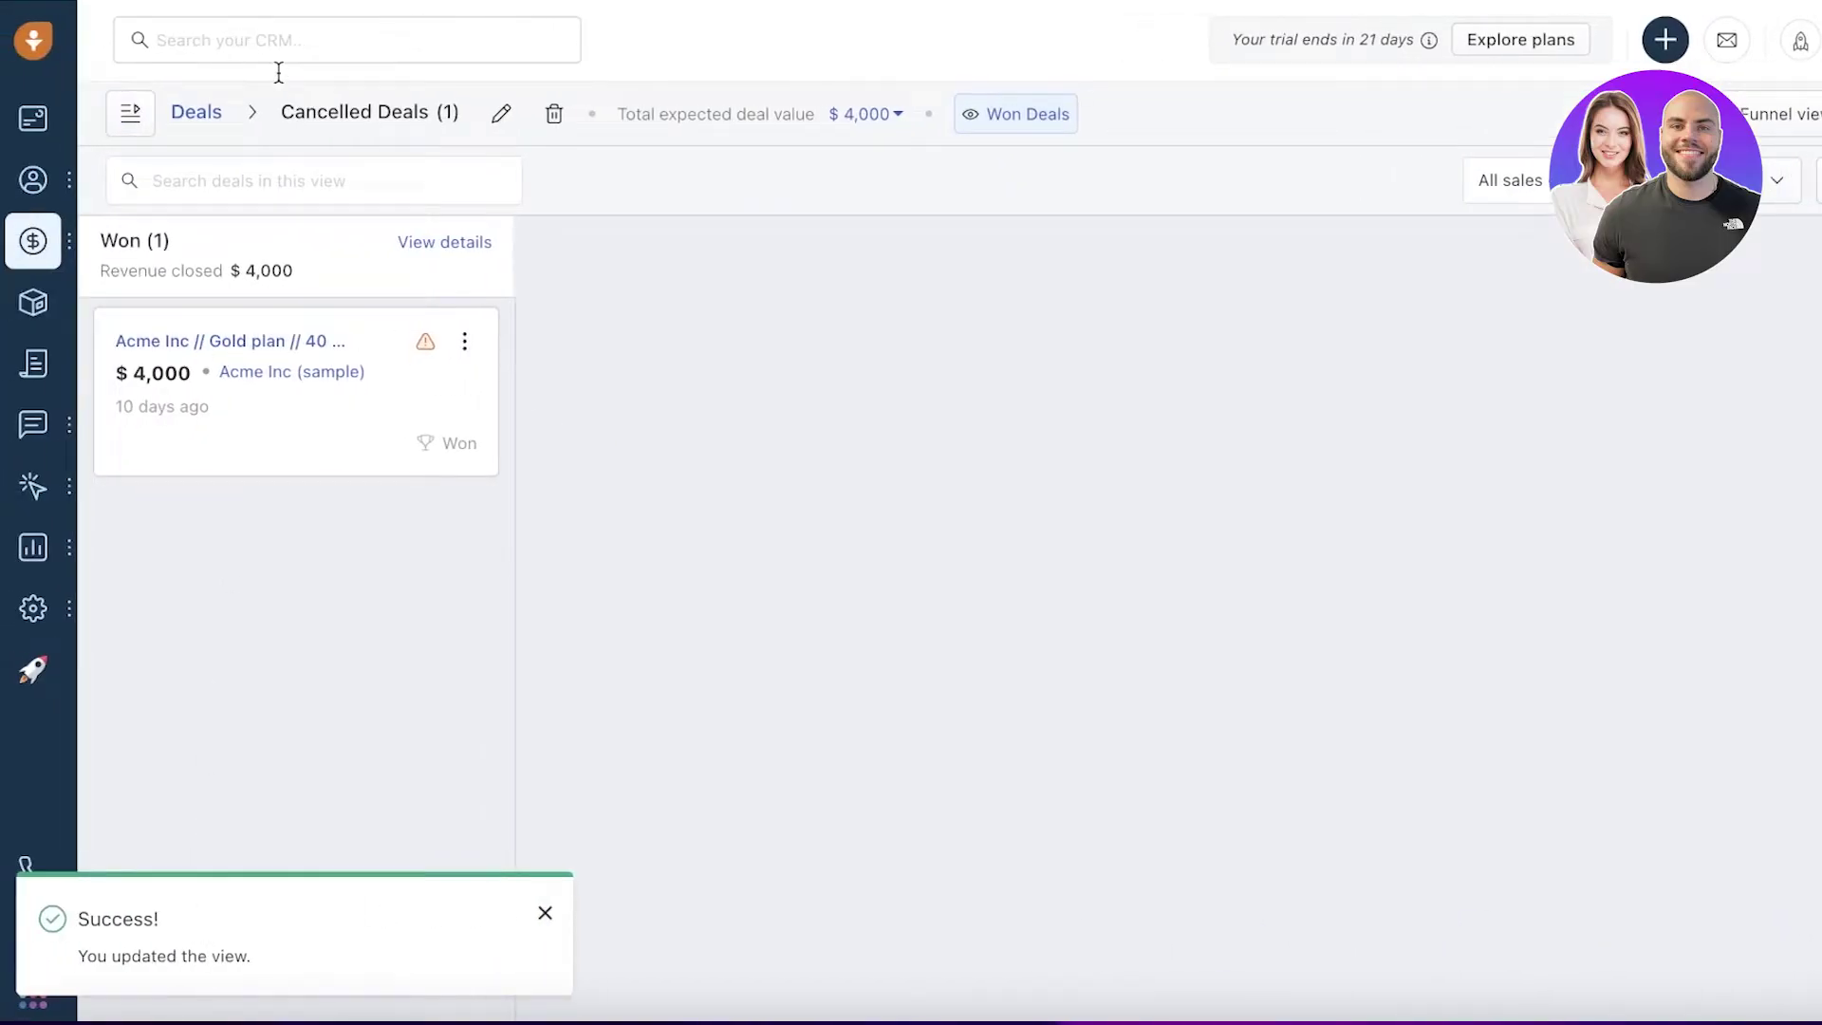
Close the views list and go from the deals board to Quotas and Forecasting.
{"action": "left_click", "coordinate": [366, 111]}
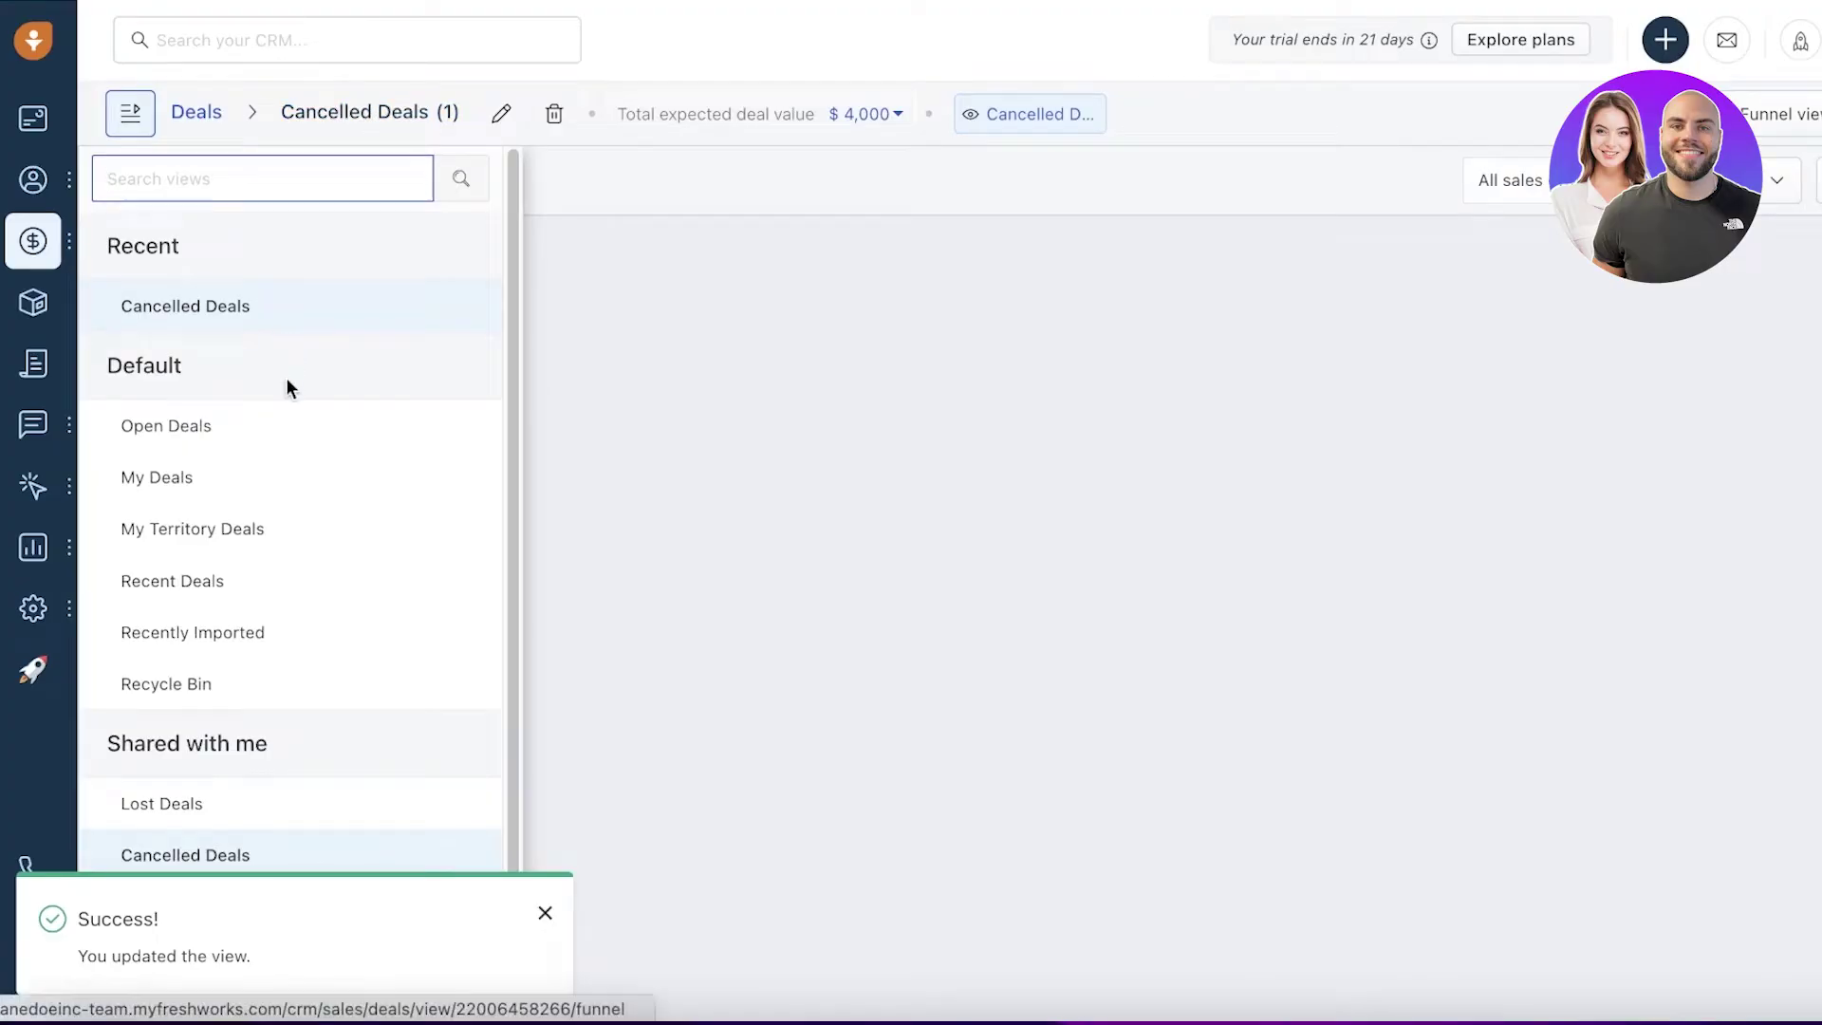
{"action": "left_click", "coordinate": [834, 413]}
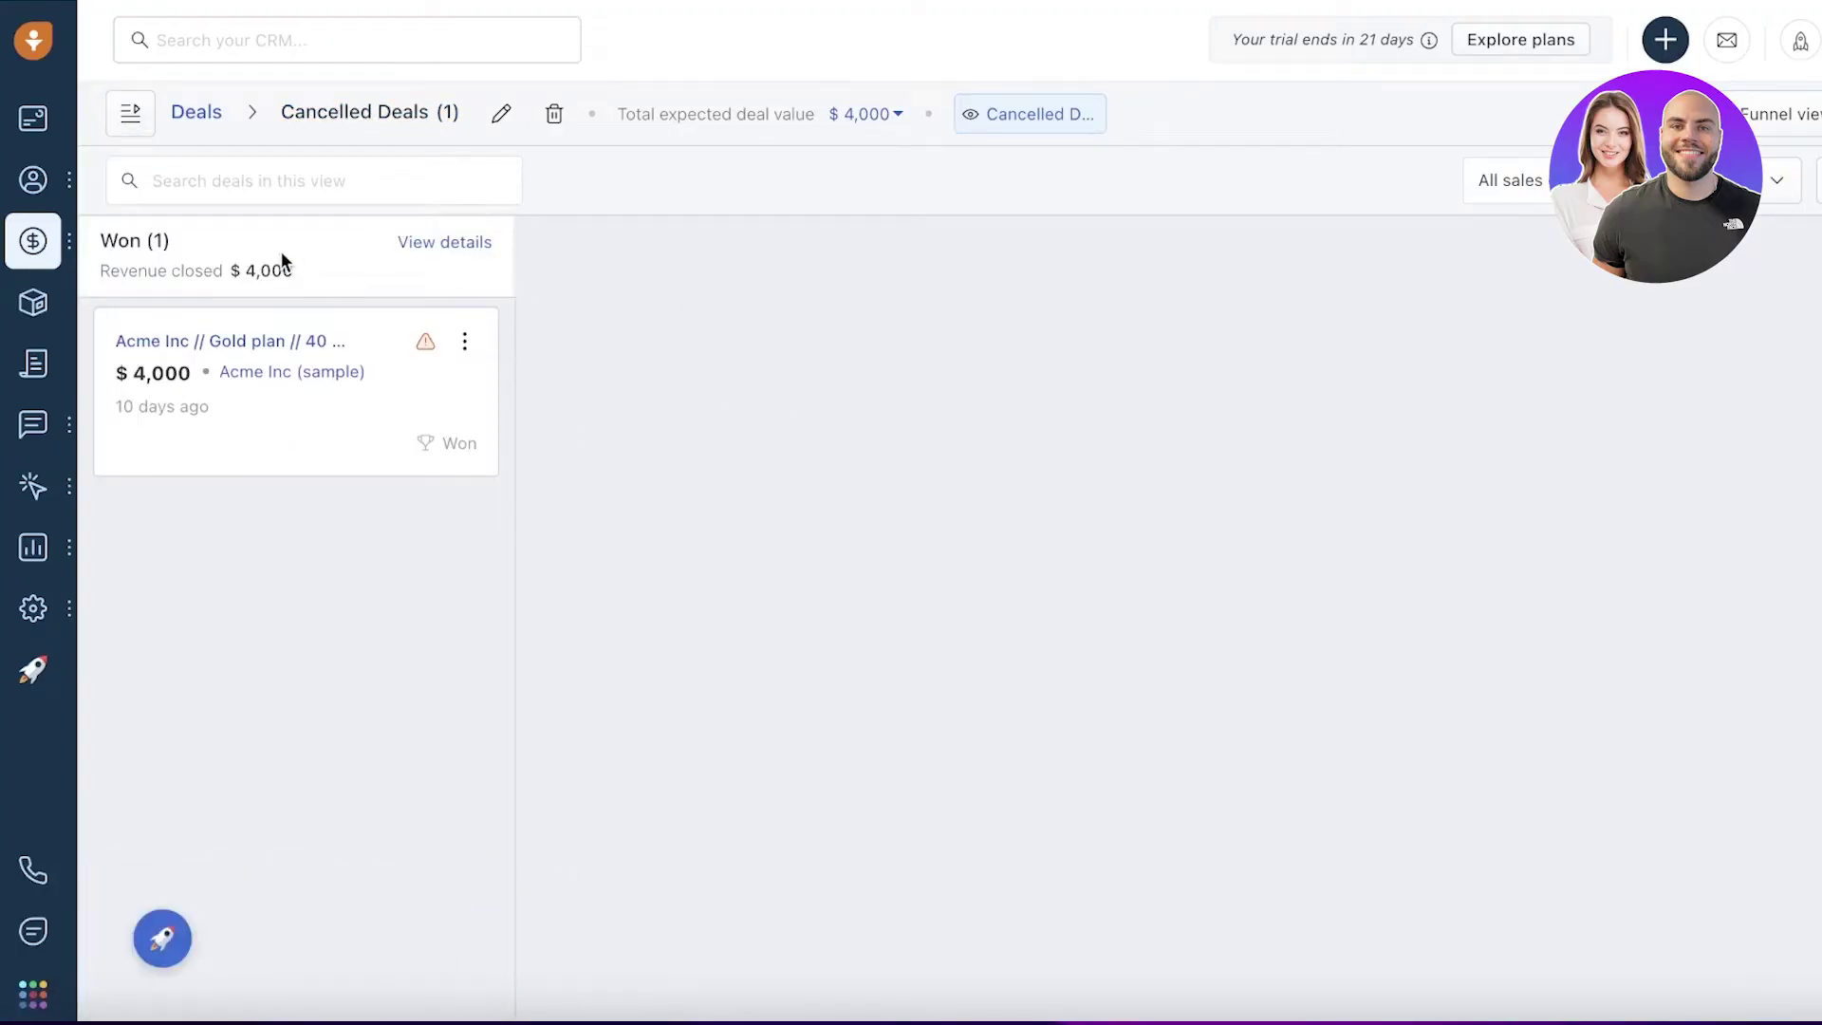
{"action": "left_click", "coordinate": [214, 110]}
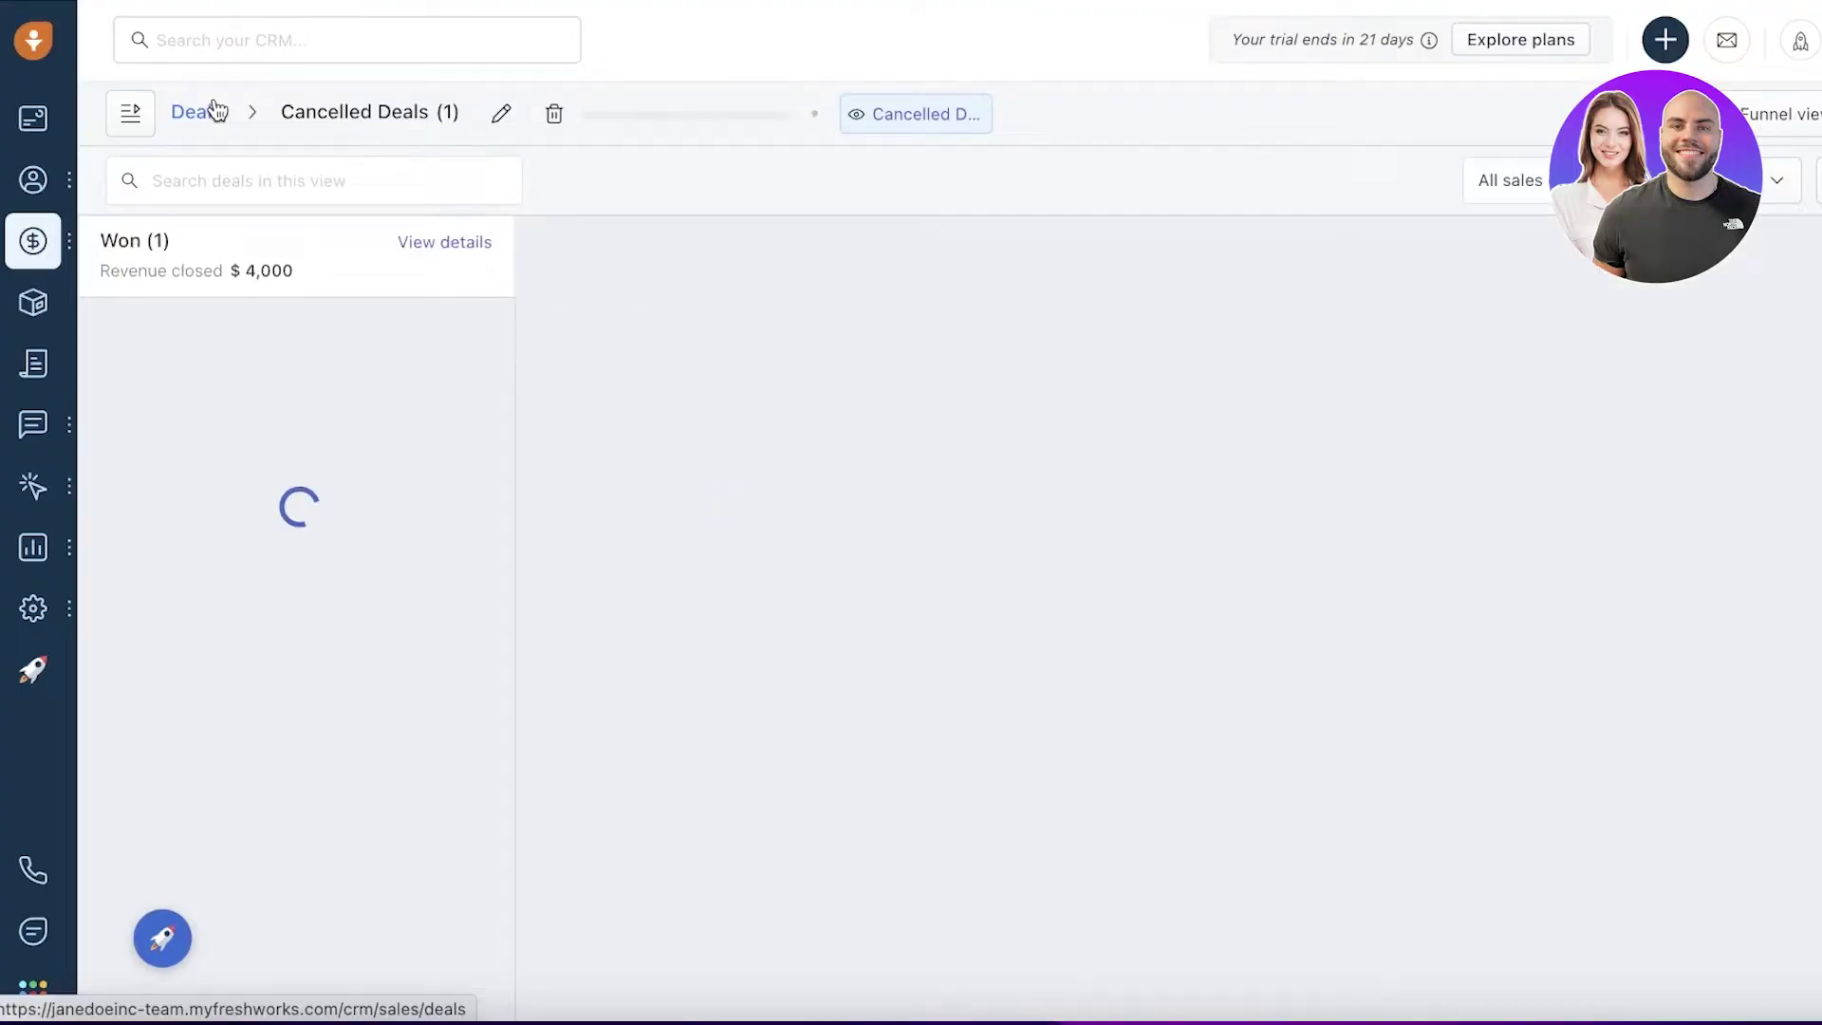
{"action": "mouse_move", "coordinate": [34, 182]}
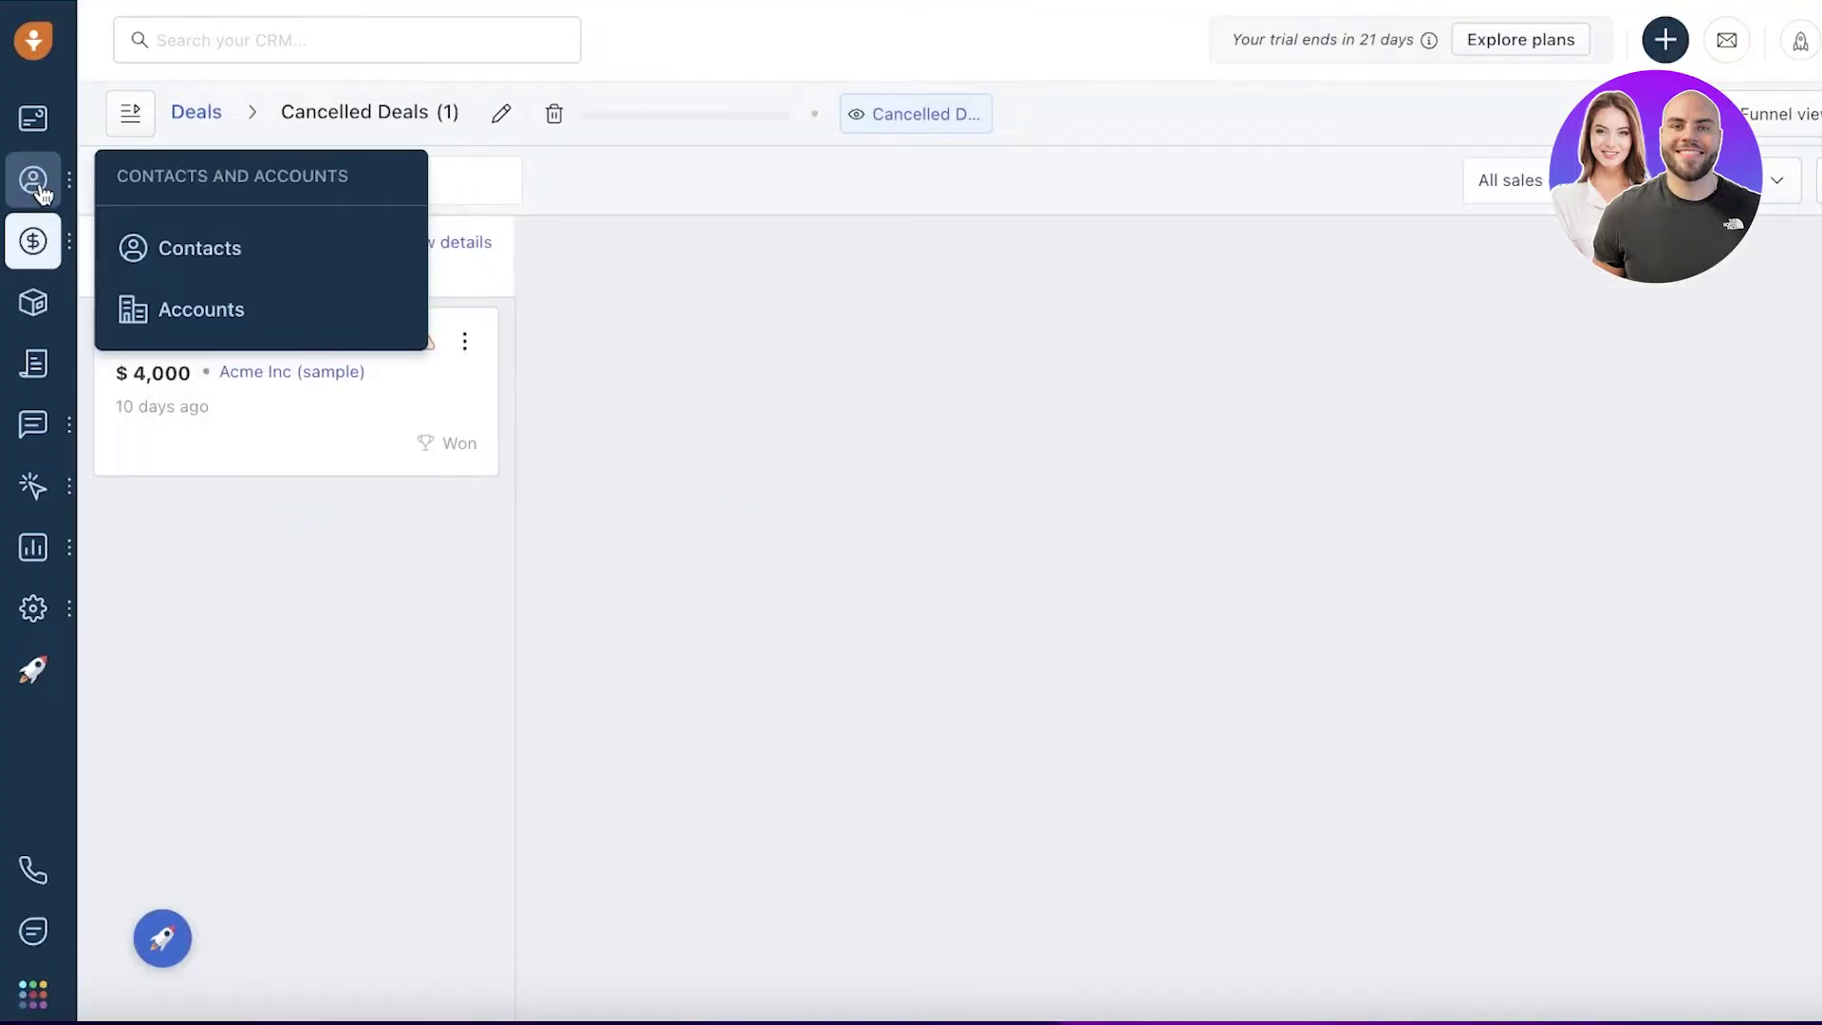
{"action": "mouse_move", "coordinate": [8, 244]}
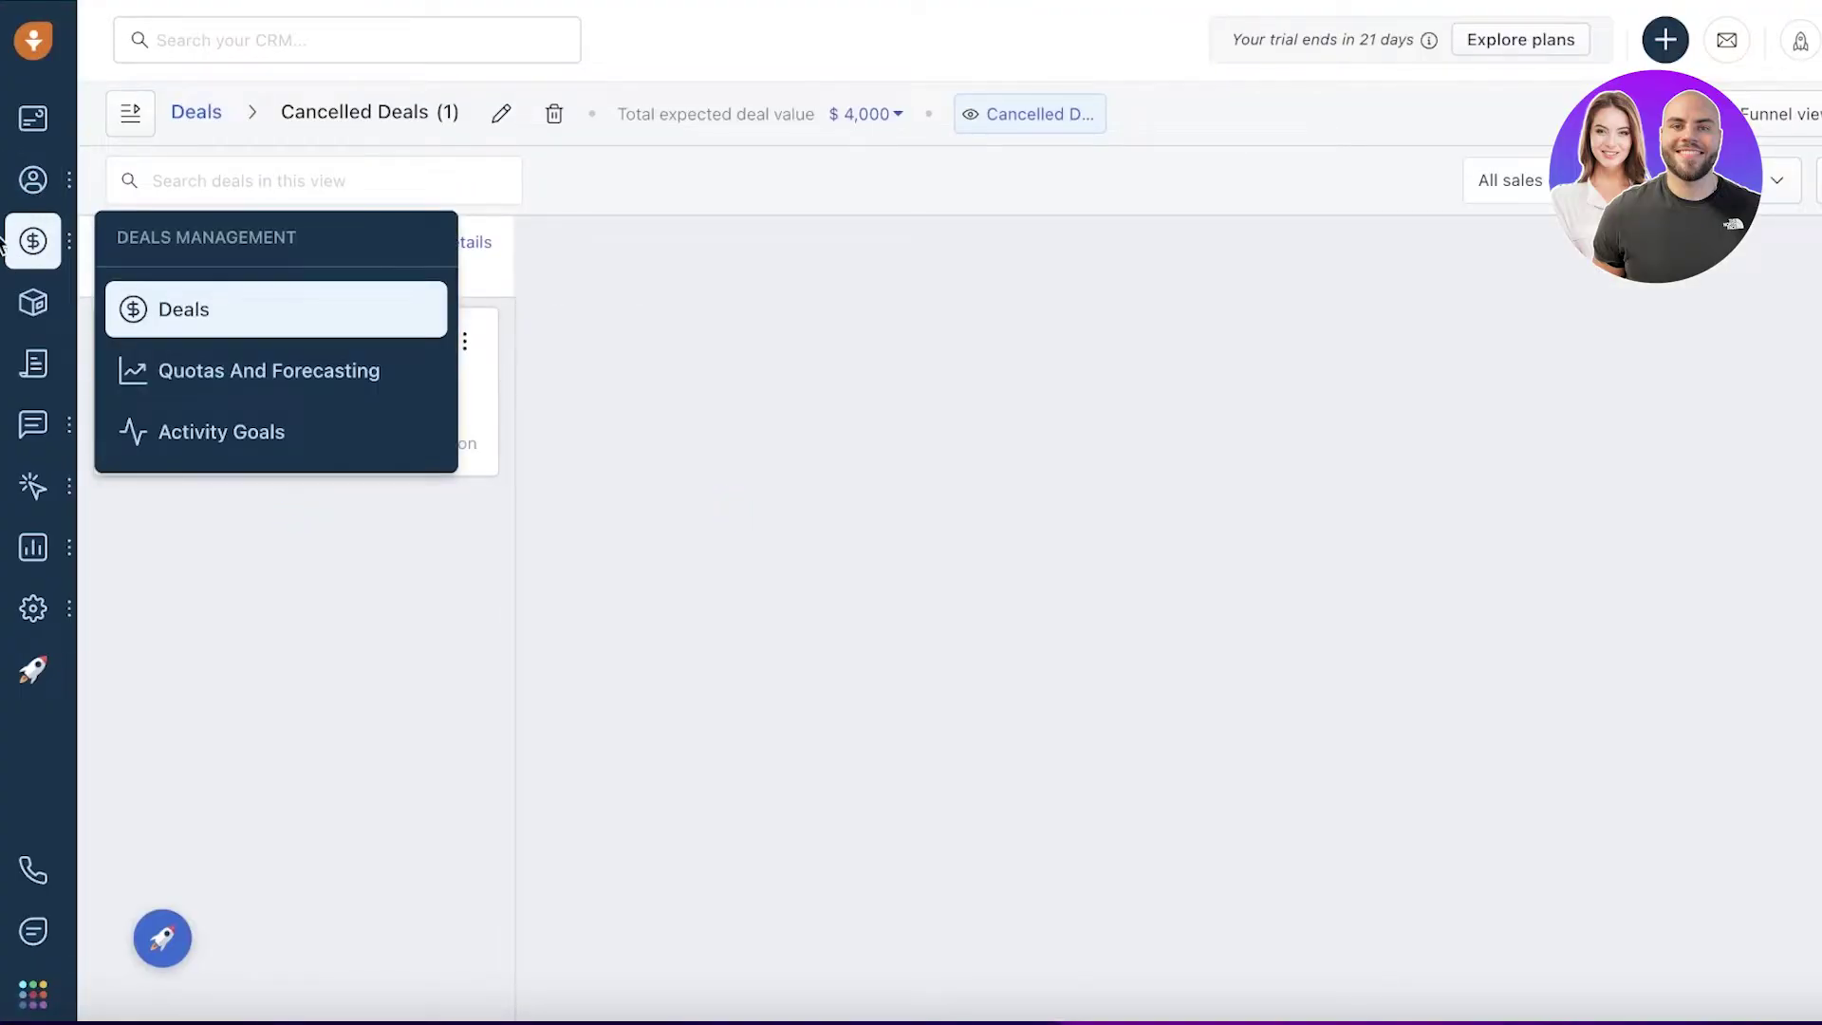
{"action": "left_click", "coordinate": [252, 377]}
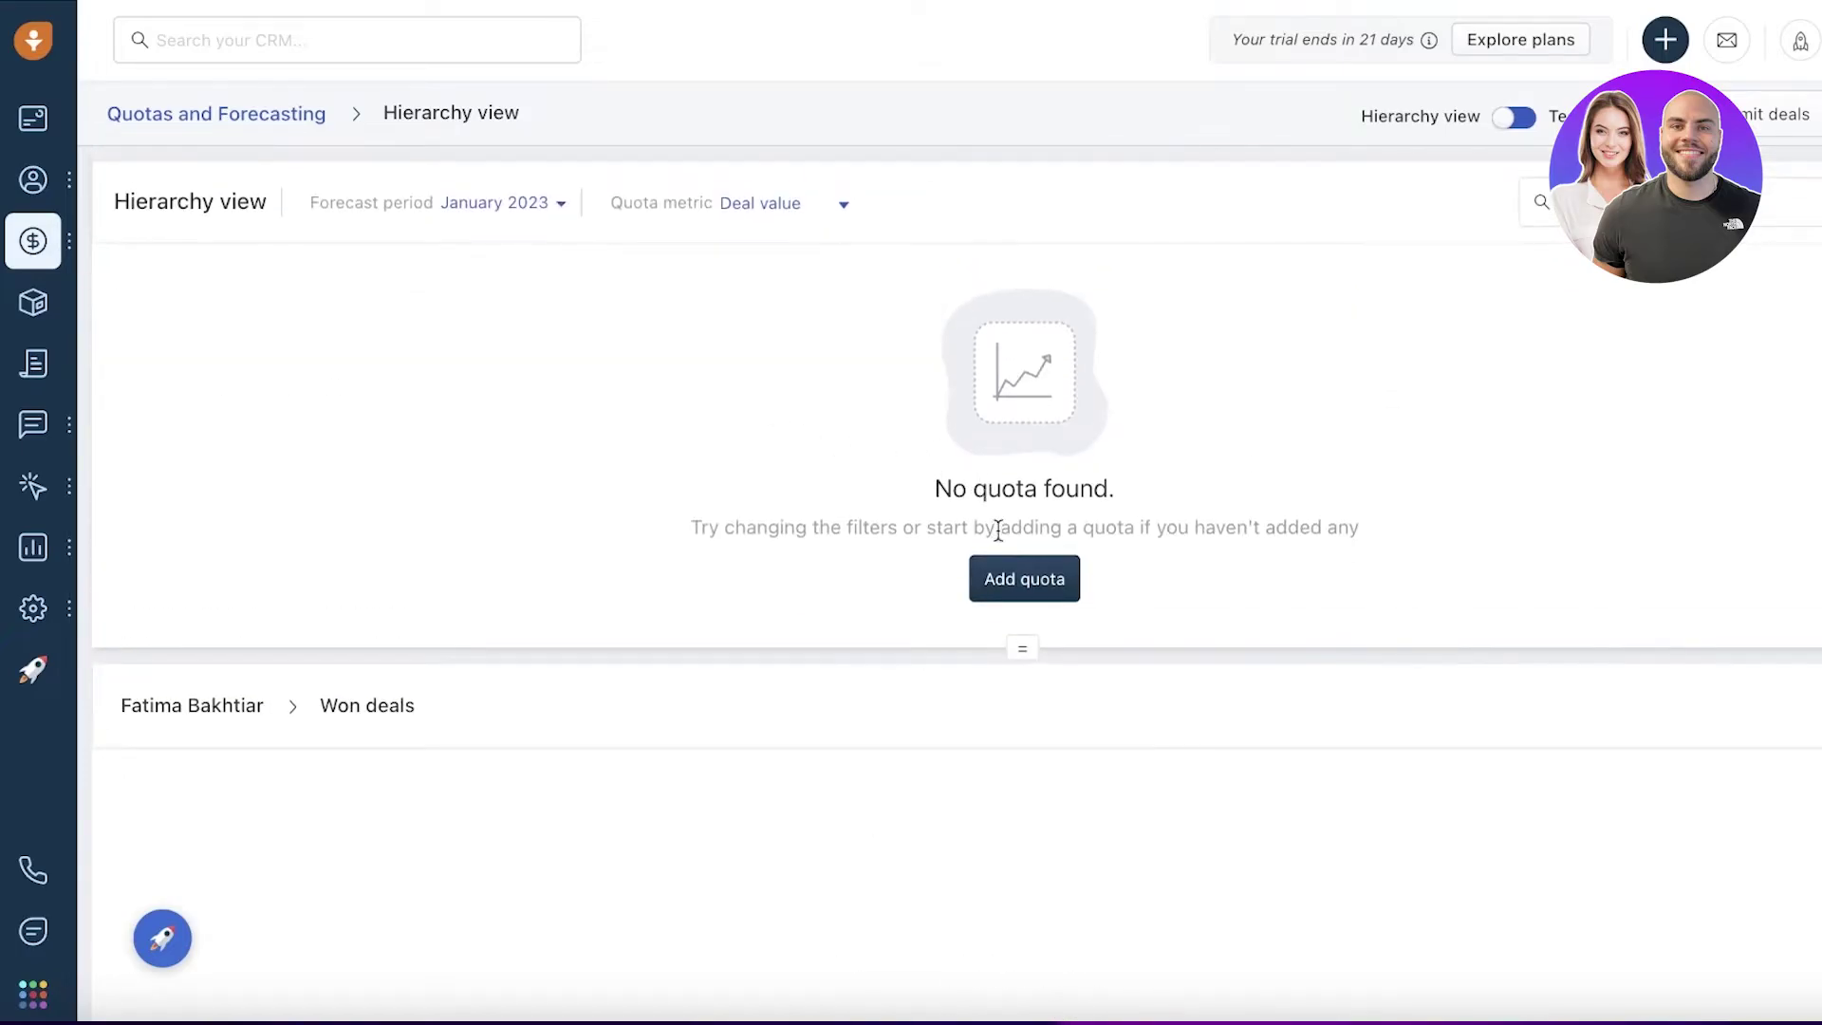
Start a new quota and enter 3,000 as its amount.
{"action": "left_click", "coordinate": [1044, 578]}
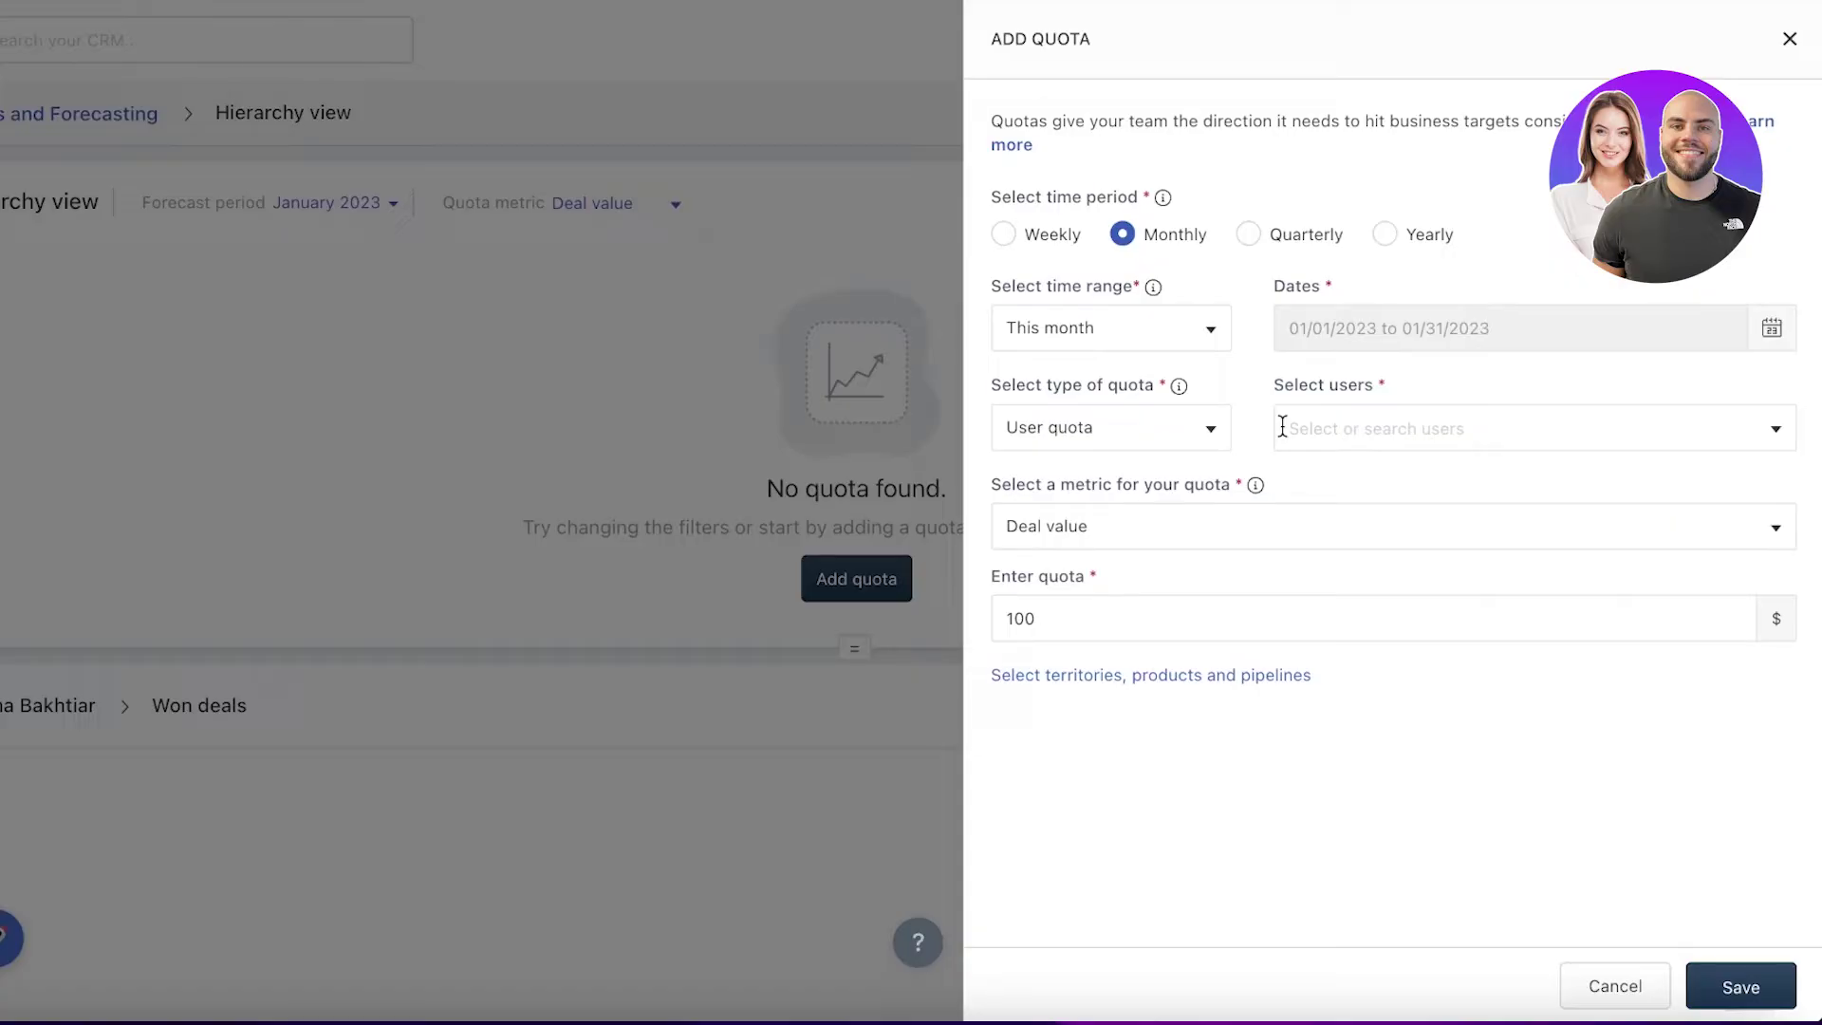
{"action": "left_click", "coordinate": [1214, 426]}
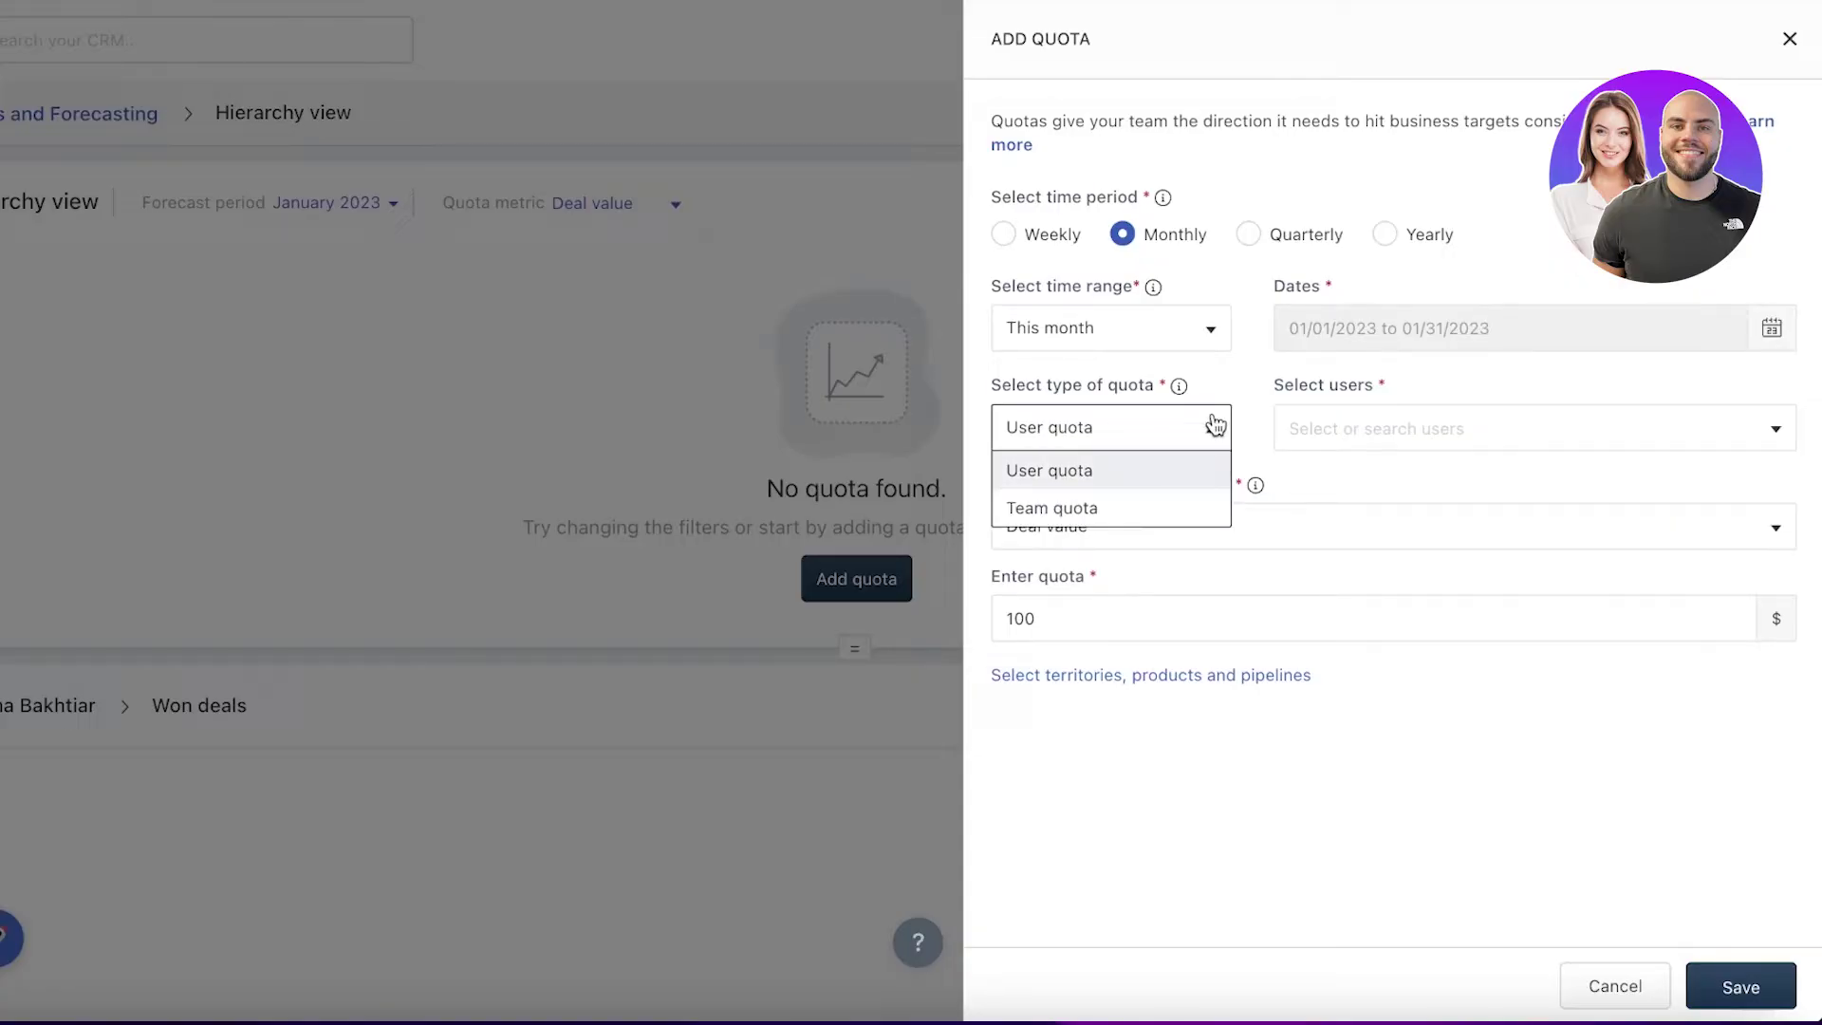
{"action": "left_click", "coordinate": [1111, 509]}
{"action": "left_click", "coordinate": [1340, 434]}
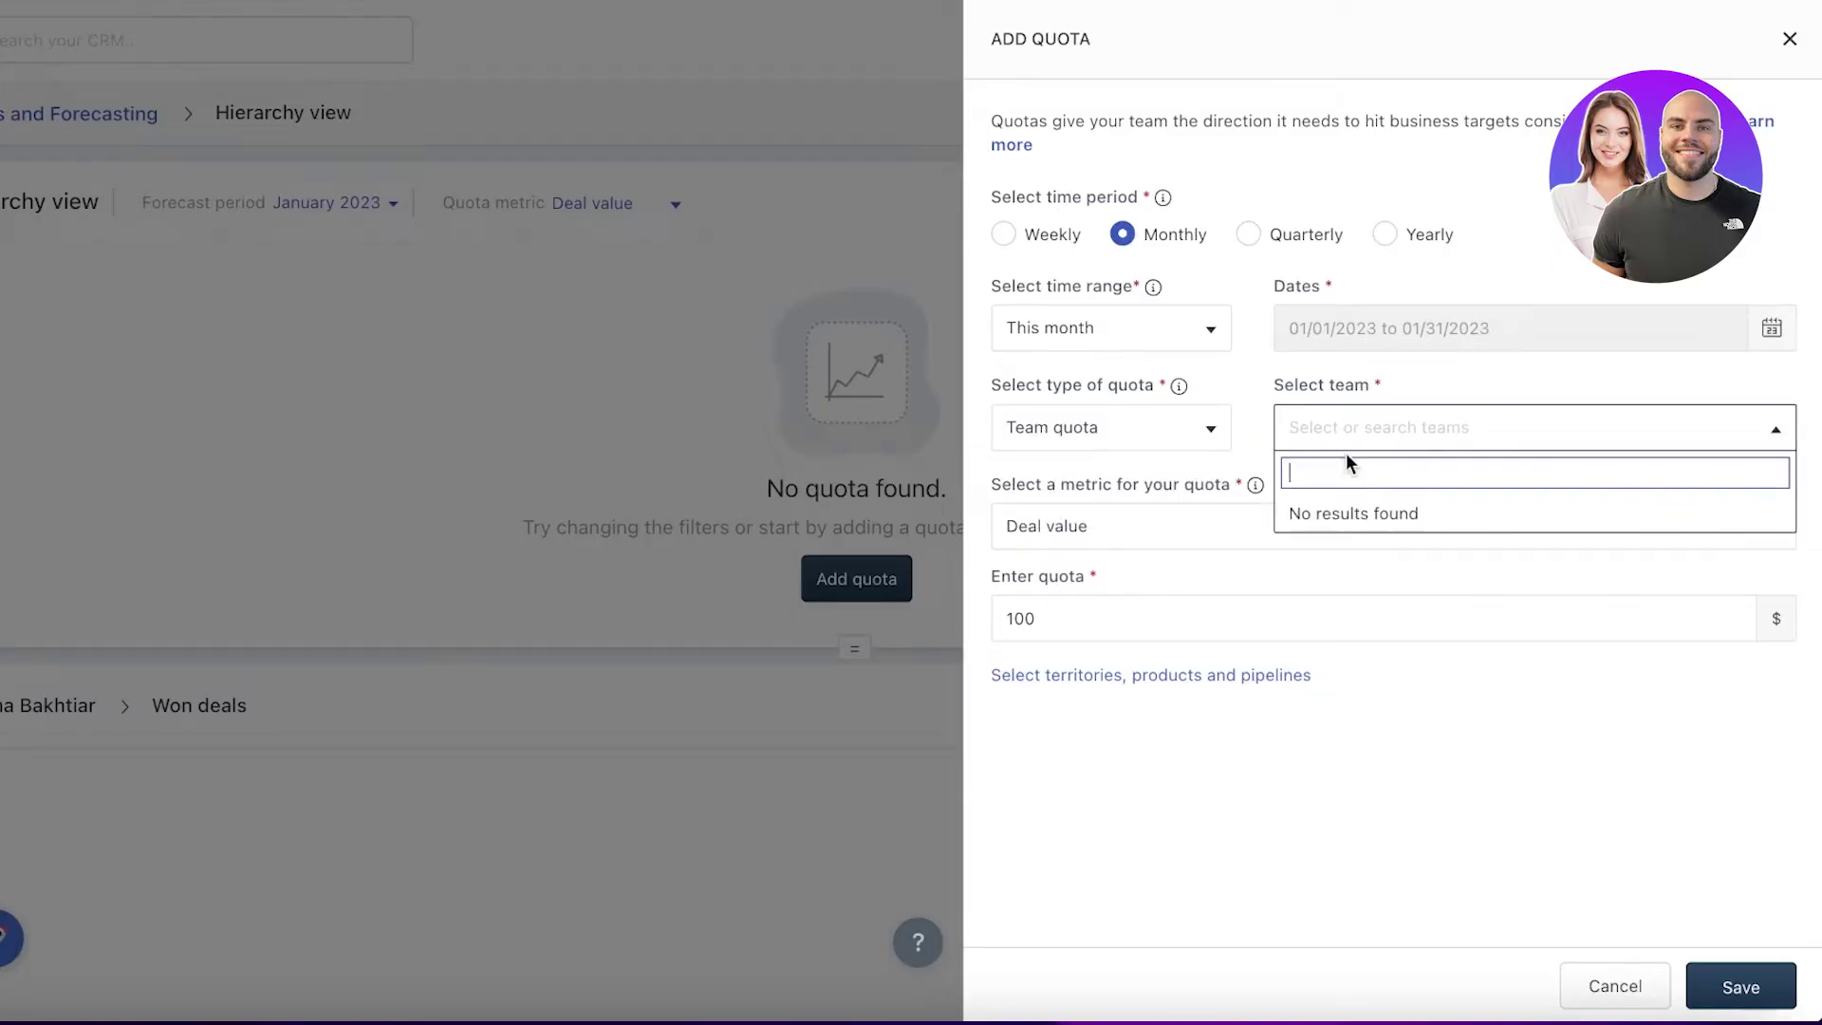
{"action": "left_click", "coordinate": [1135, 343]}
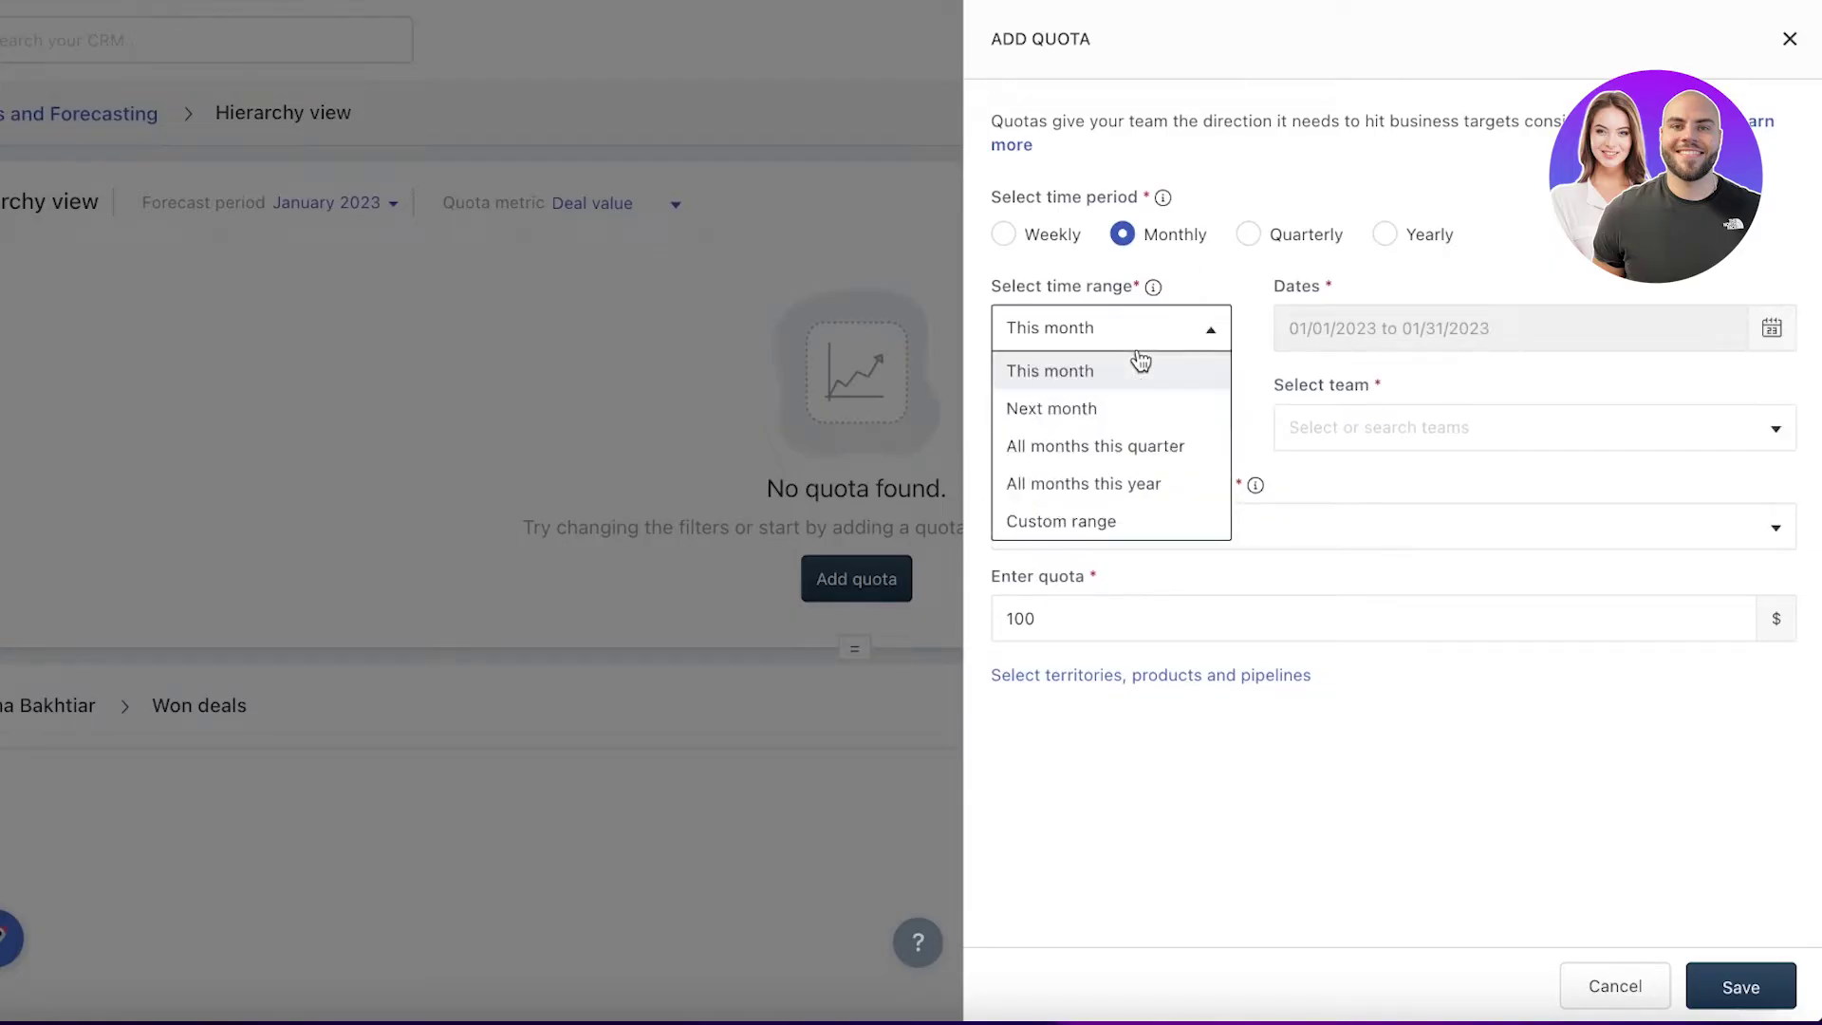
{"action": "left_click", "coordinate": [1109, 448]}
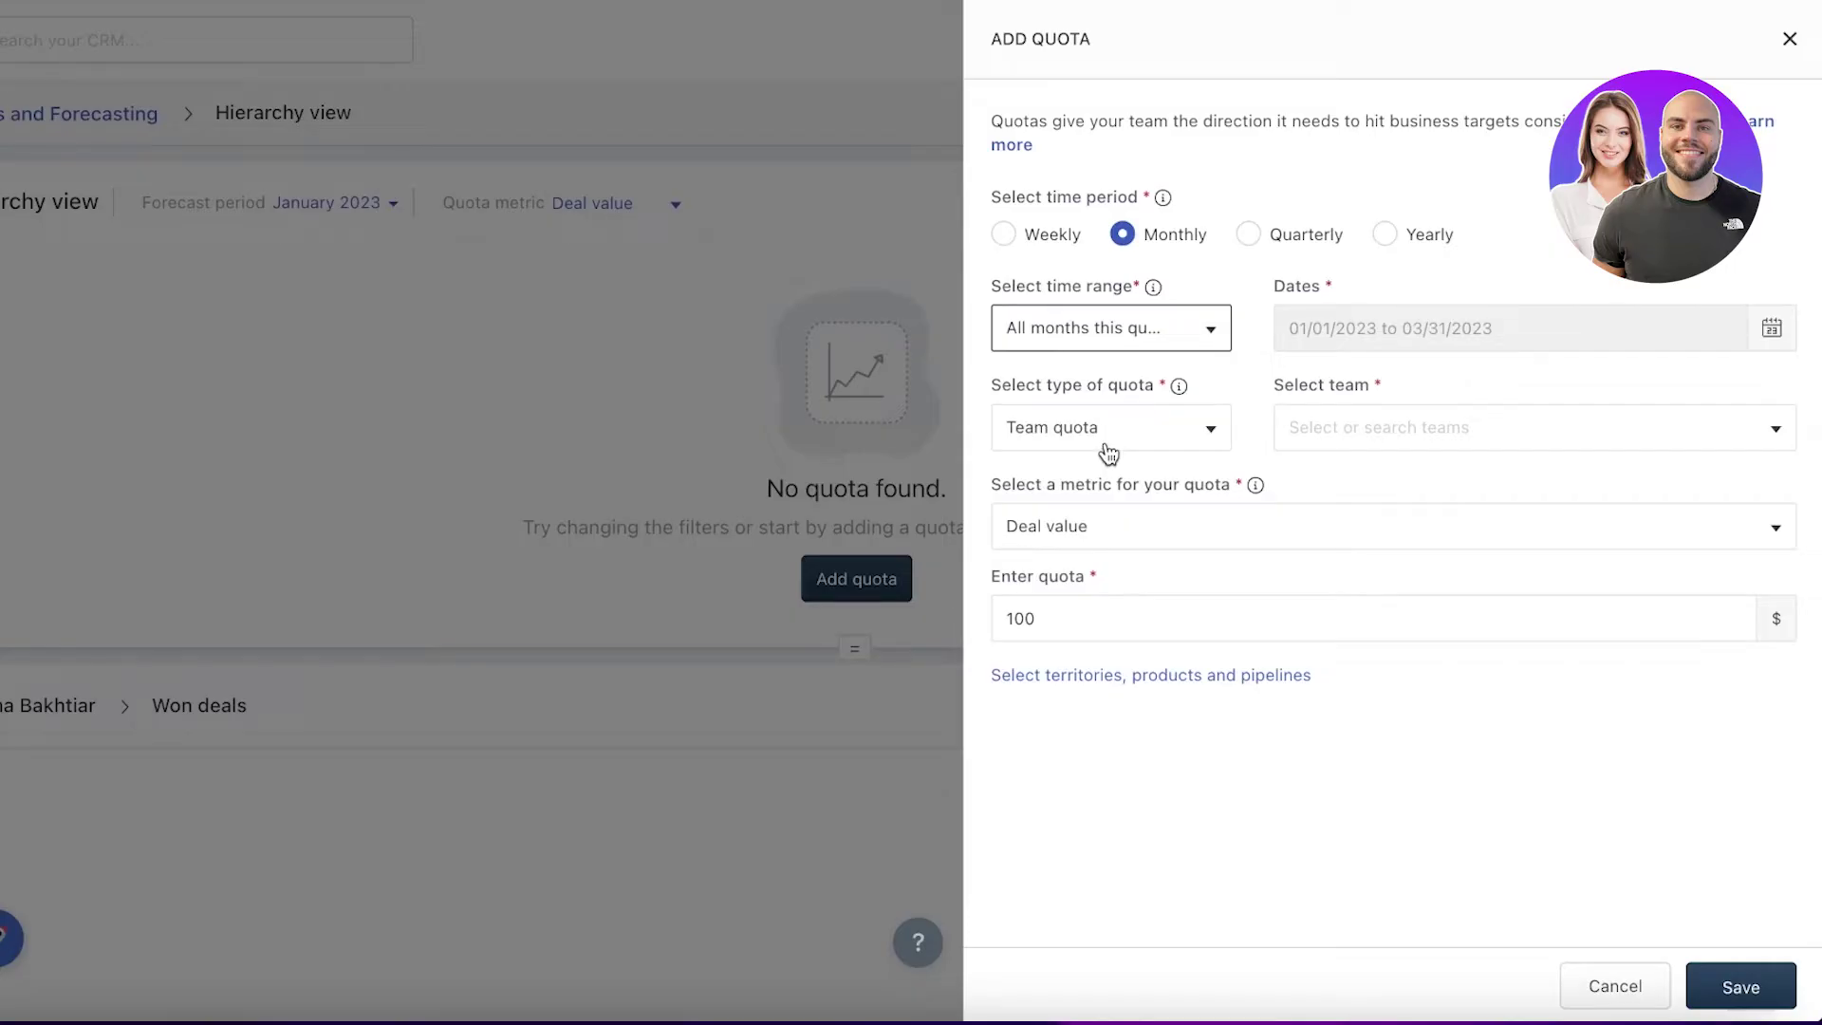
{"action": "left_click", "coordinate": [1114, 596]}
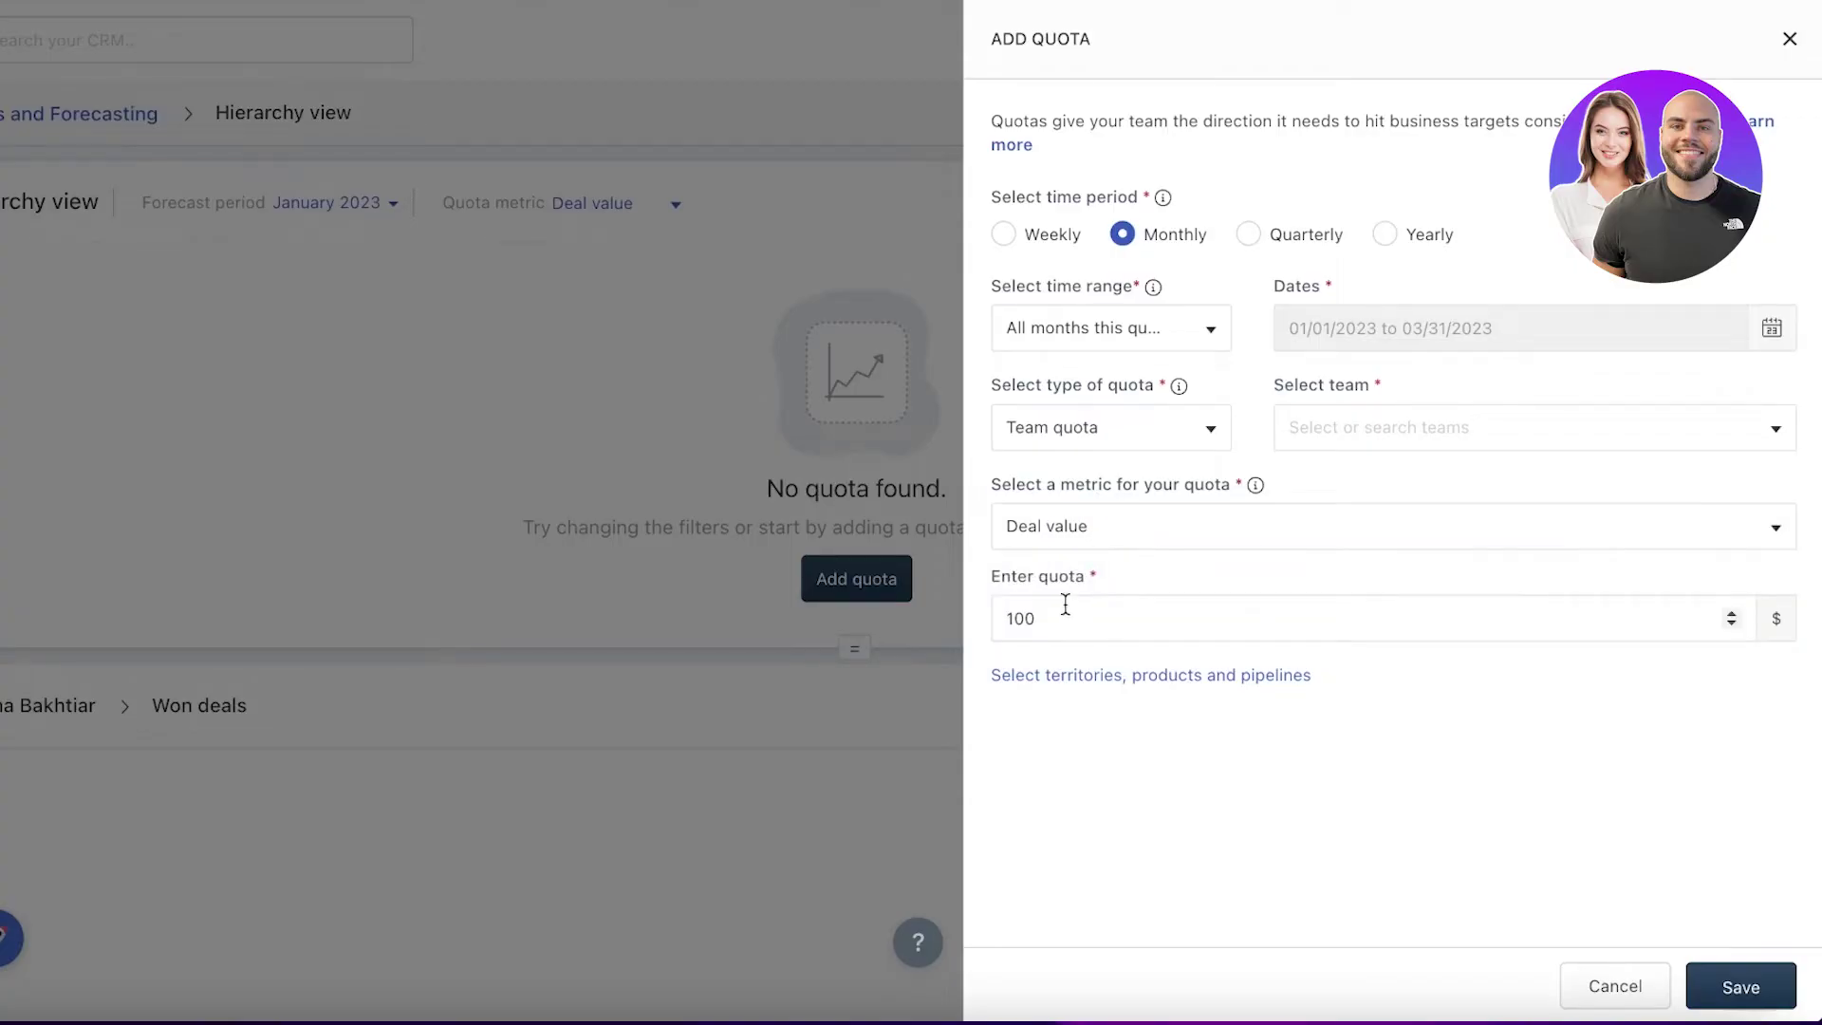
{"action": "left_click", "coordinate": [1066, 617]}
{"action": "double_click", "coordinate": [1070, 615]}
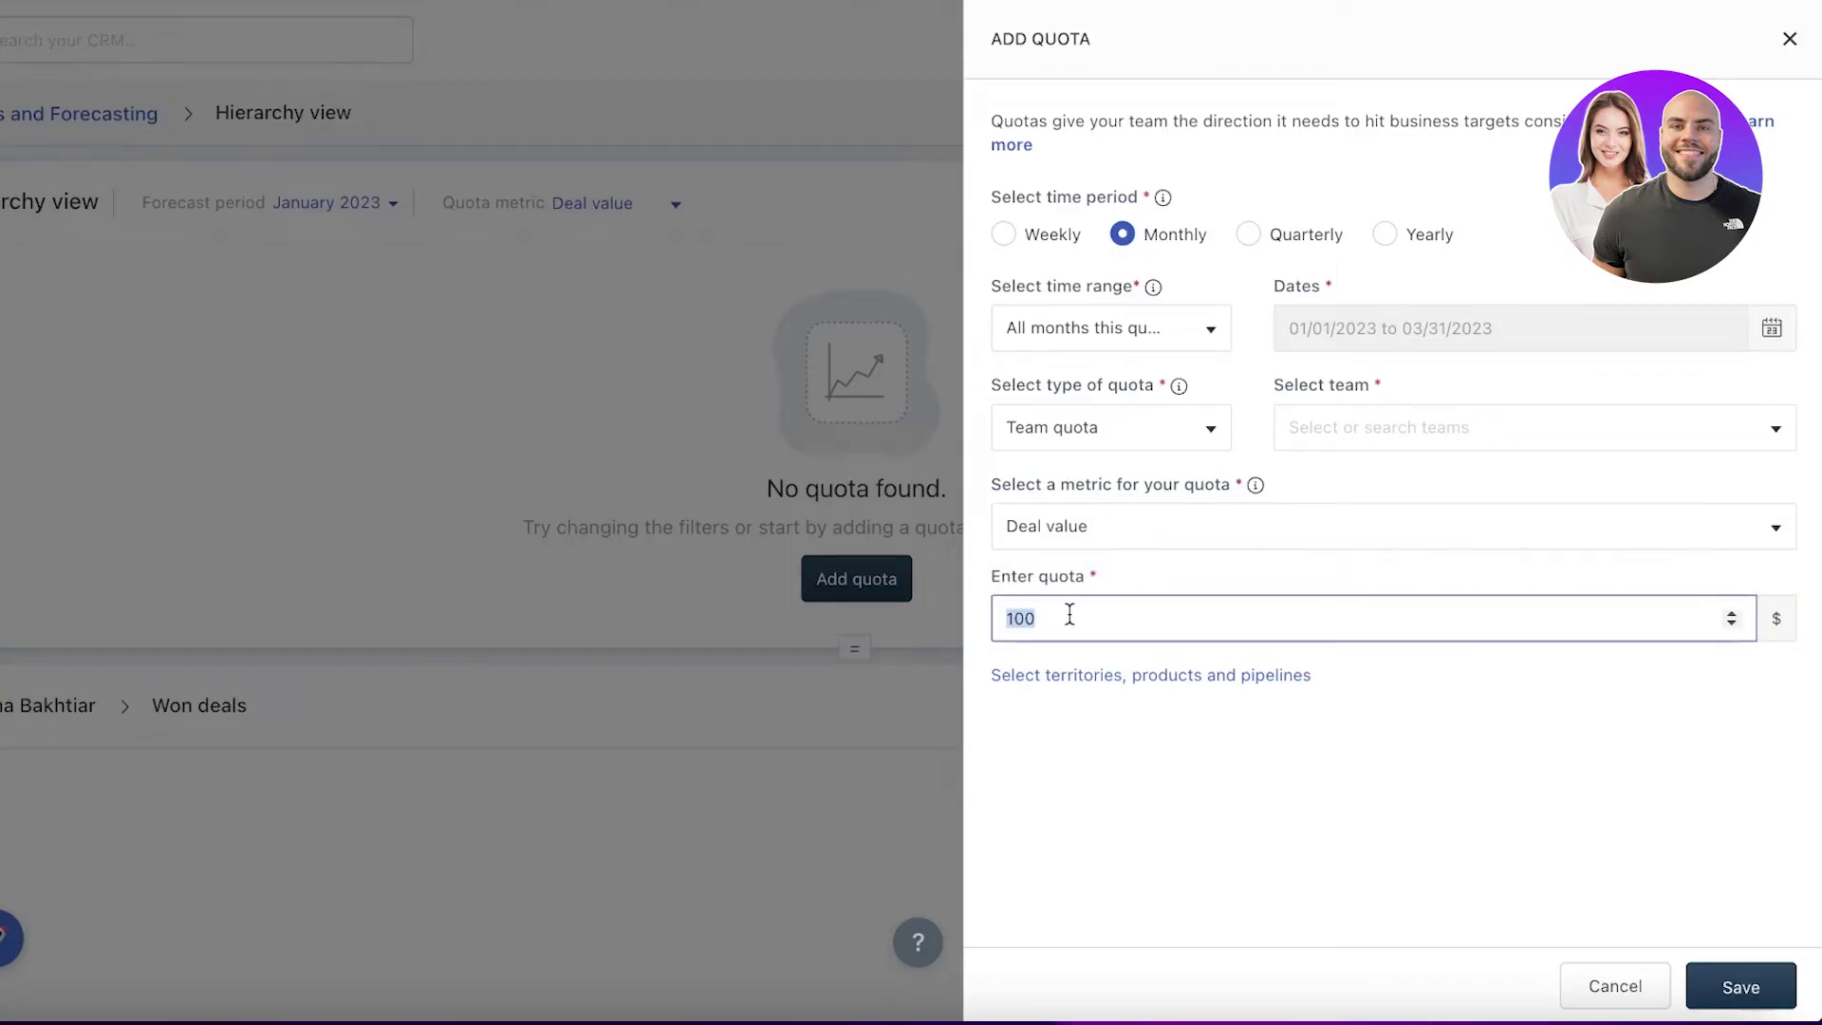
{"action": "type", "text": "3000"}
Make it a This month user quota for the only user, and save.
{"action": "left_click", "coordinate": [1106, 328]}
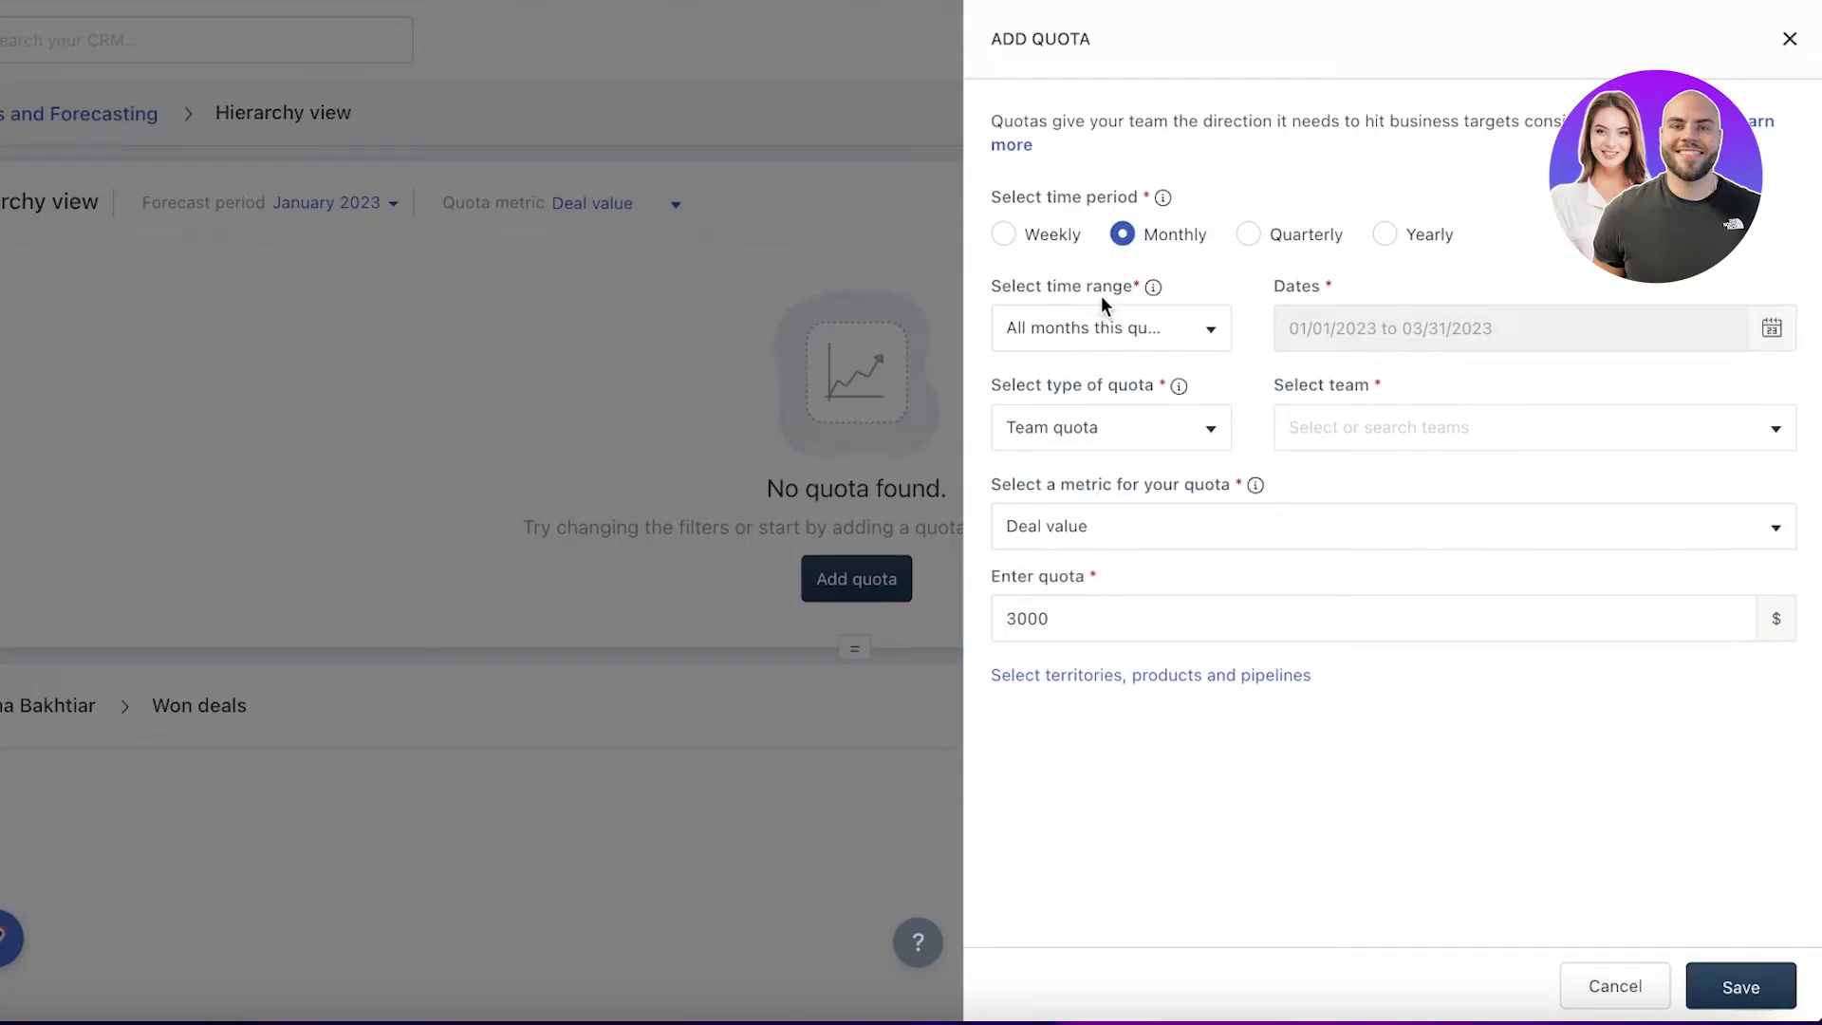
{"action": "left_click", "coordinate": [1122, 353]}
{"action": "left_click", "coordinate": [1111, 427]}
{"action": "left_click", "coordinate": [1334, 444]}
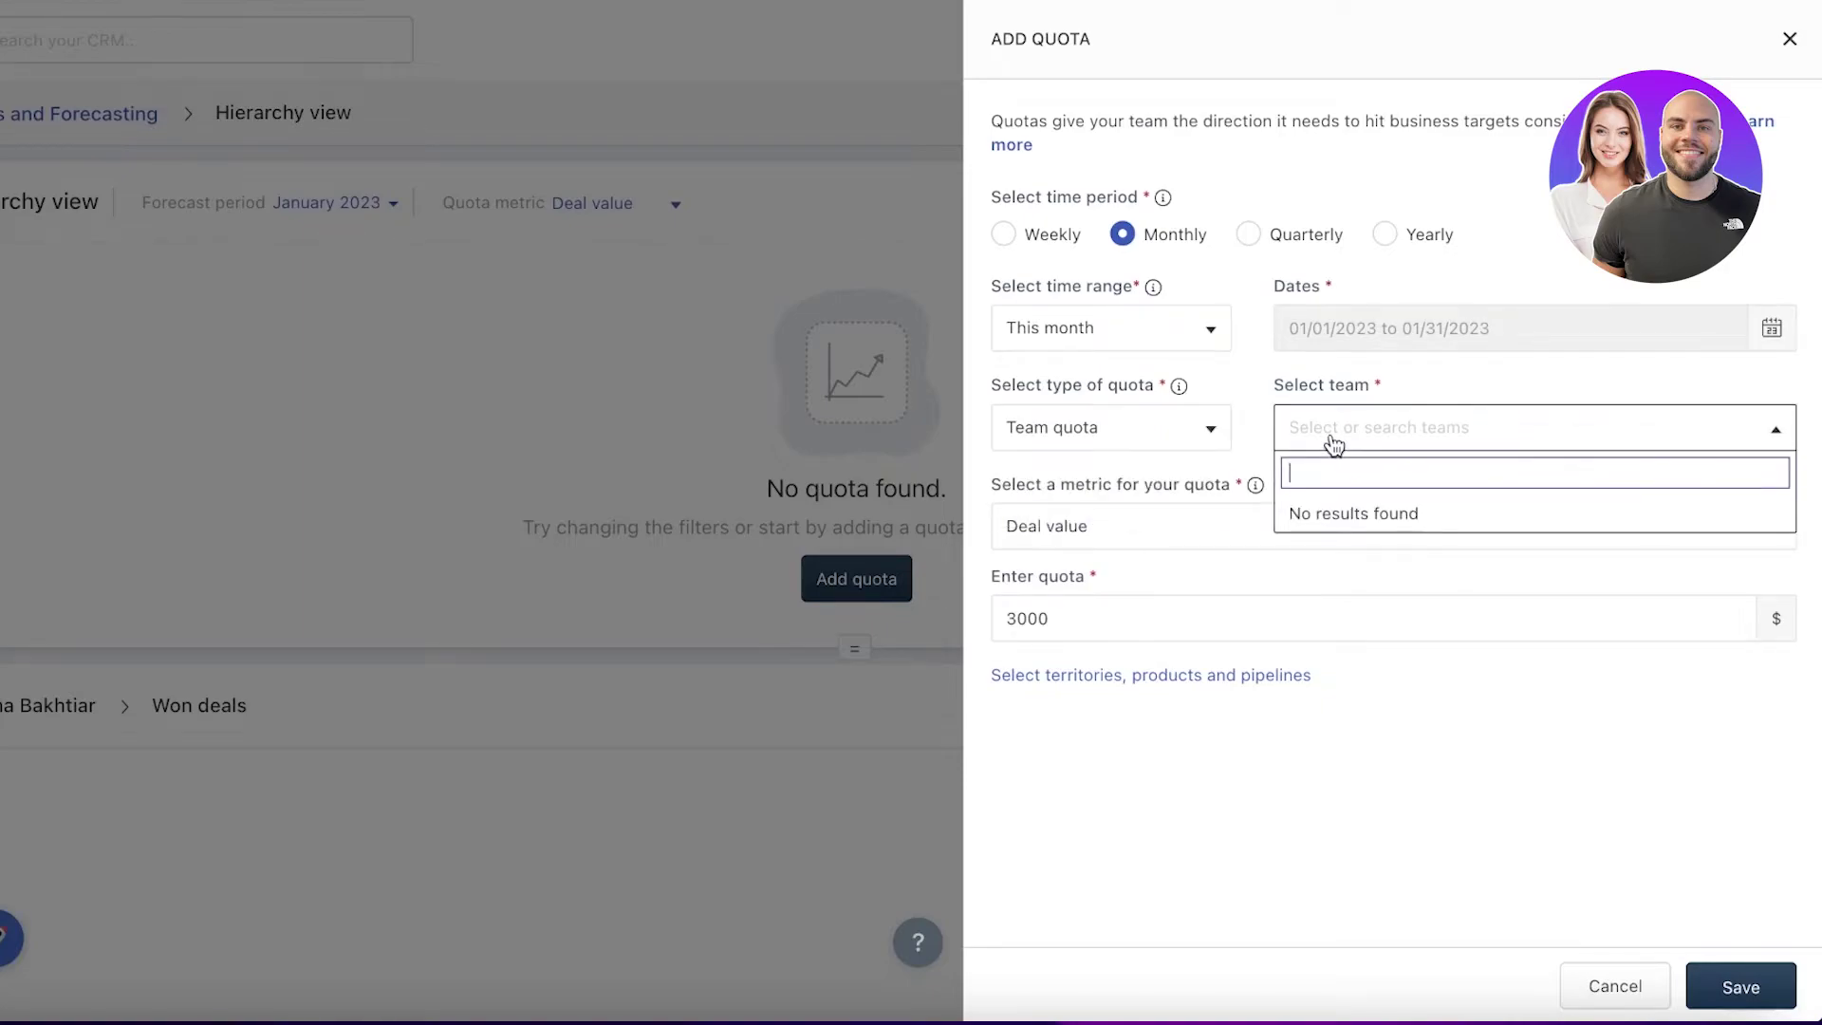
{"action": "left_click", "coordinate": [1221, 425]}
{"action": "left_click", "coordinate": [1151, 472]}
{"action": "left_click", "coordinate": [1489, 426]}
{"action": "left_click", "coordinate": [1441, 480]}
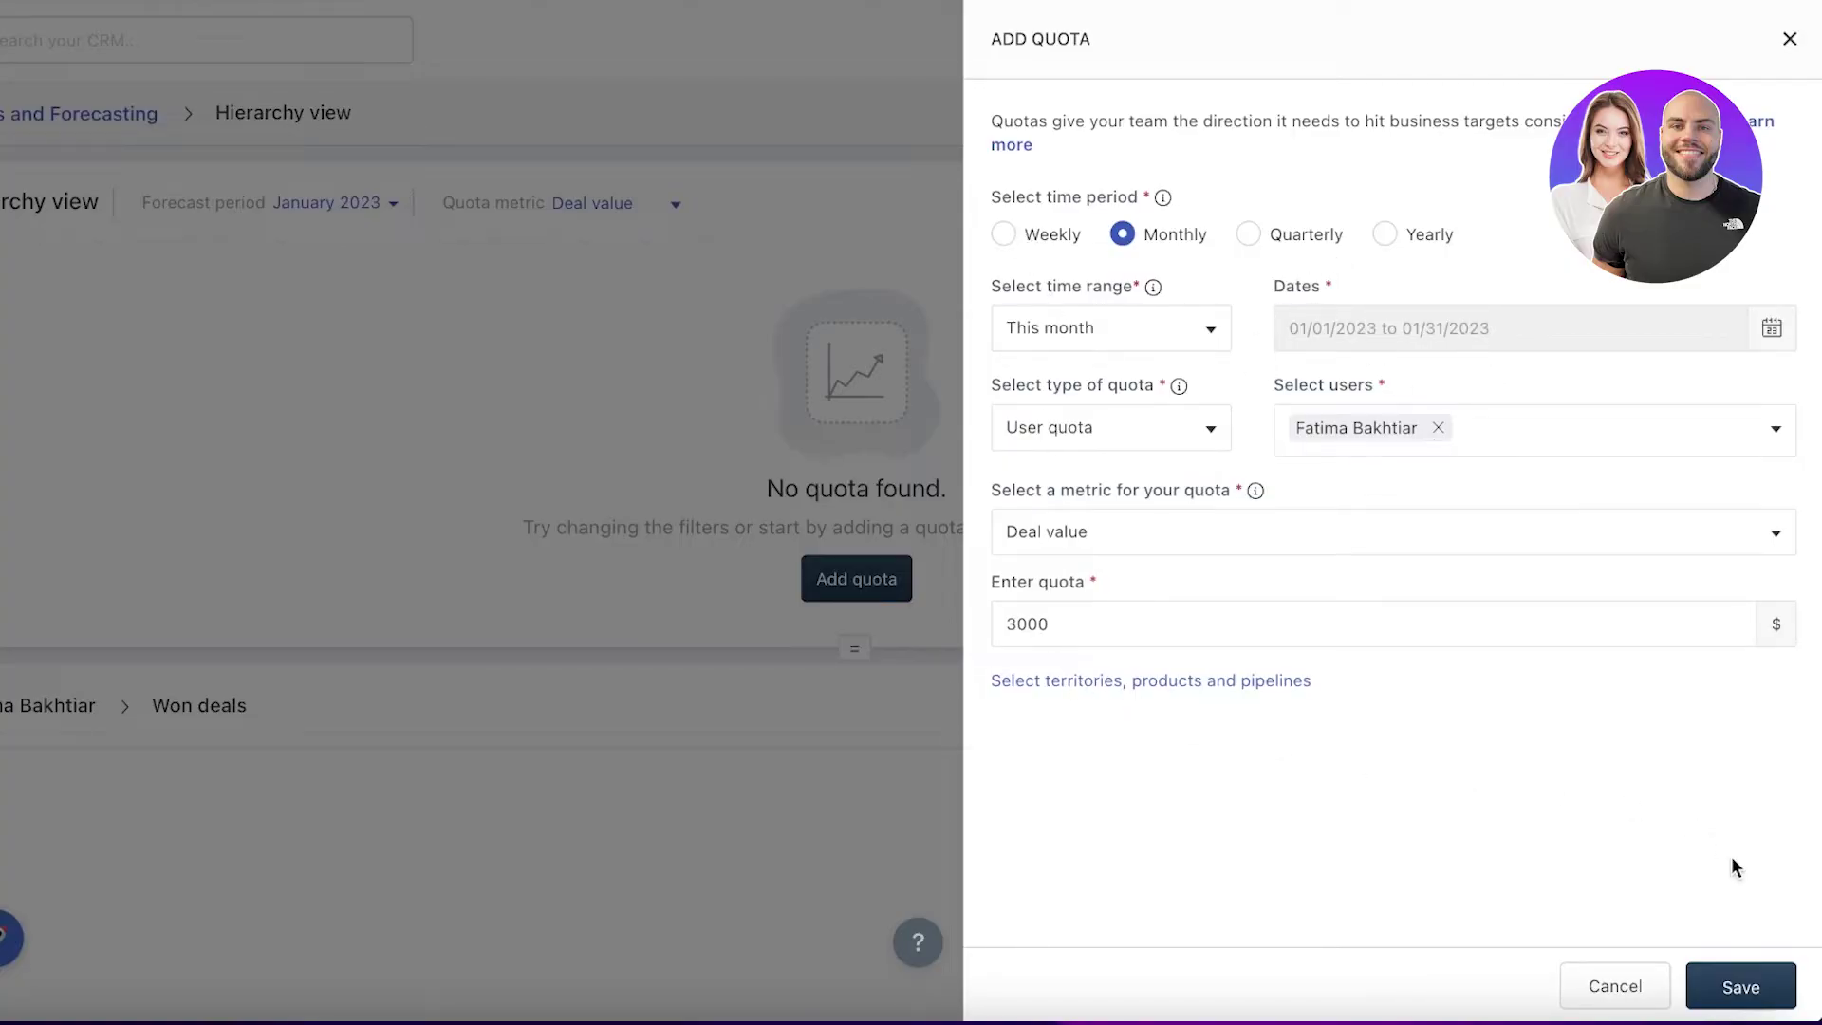
{"action": "left_click", "coordinate": [1743, 979]}
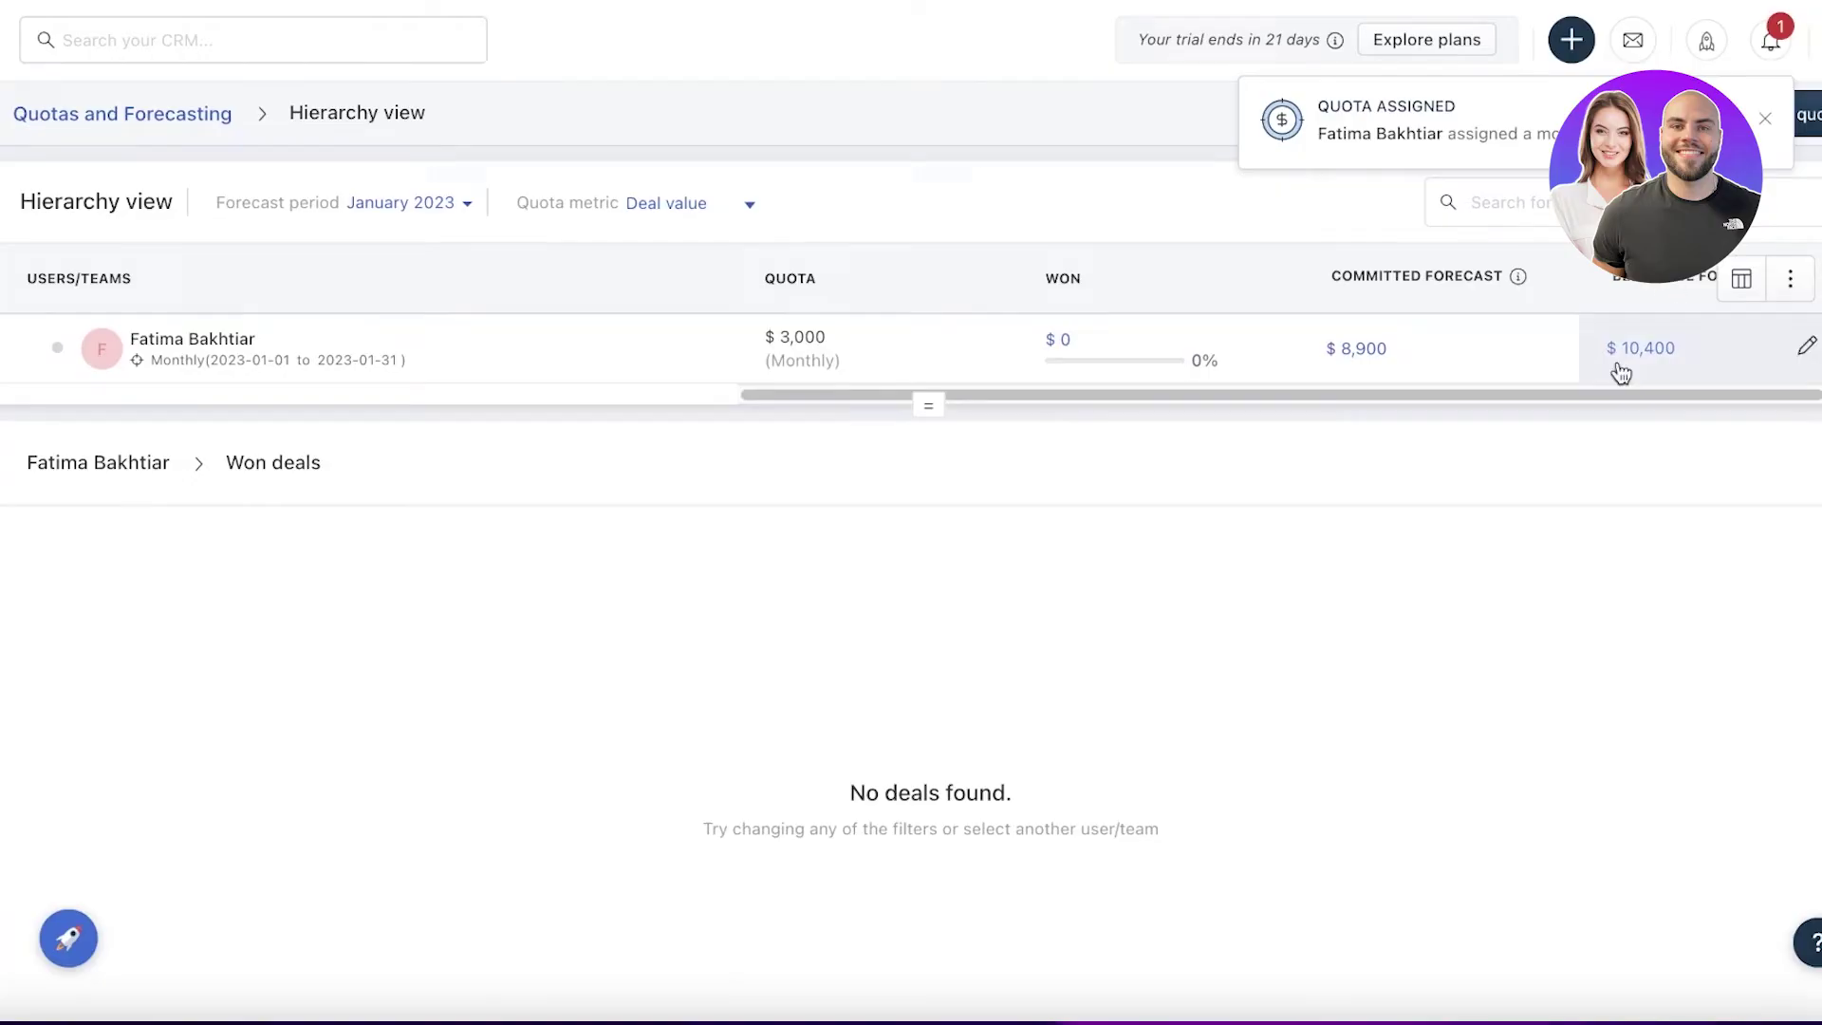
Open the notifications panel to see the new Quota Assigned alert.
{"action": "scroll", "coordinate": [1733, 394], "scroll_direction": "right", "scroll_amount": 1}
{"action": "mouse_move", "coordinate": [1355, 343]}
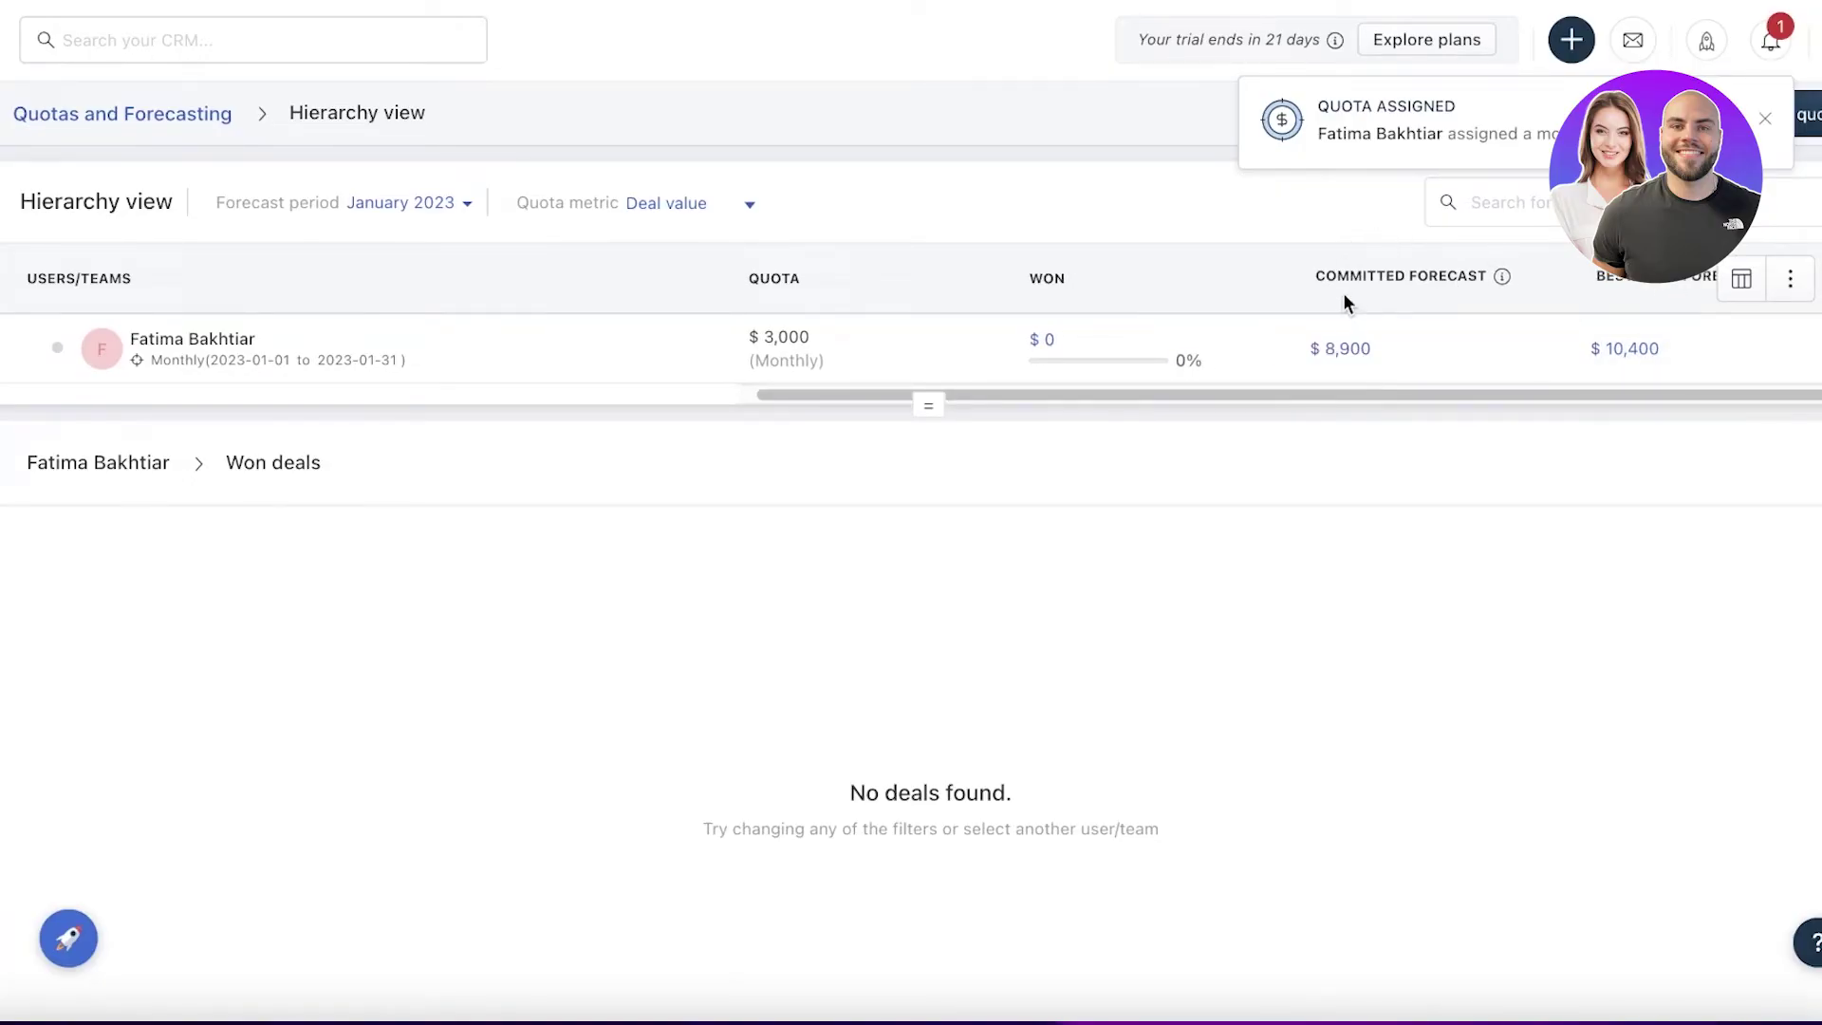
{"action": "scroll", "coordinate": [160, 323], "scroll_direction": "down", "scroll_amount": 3}
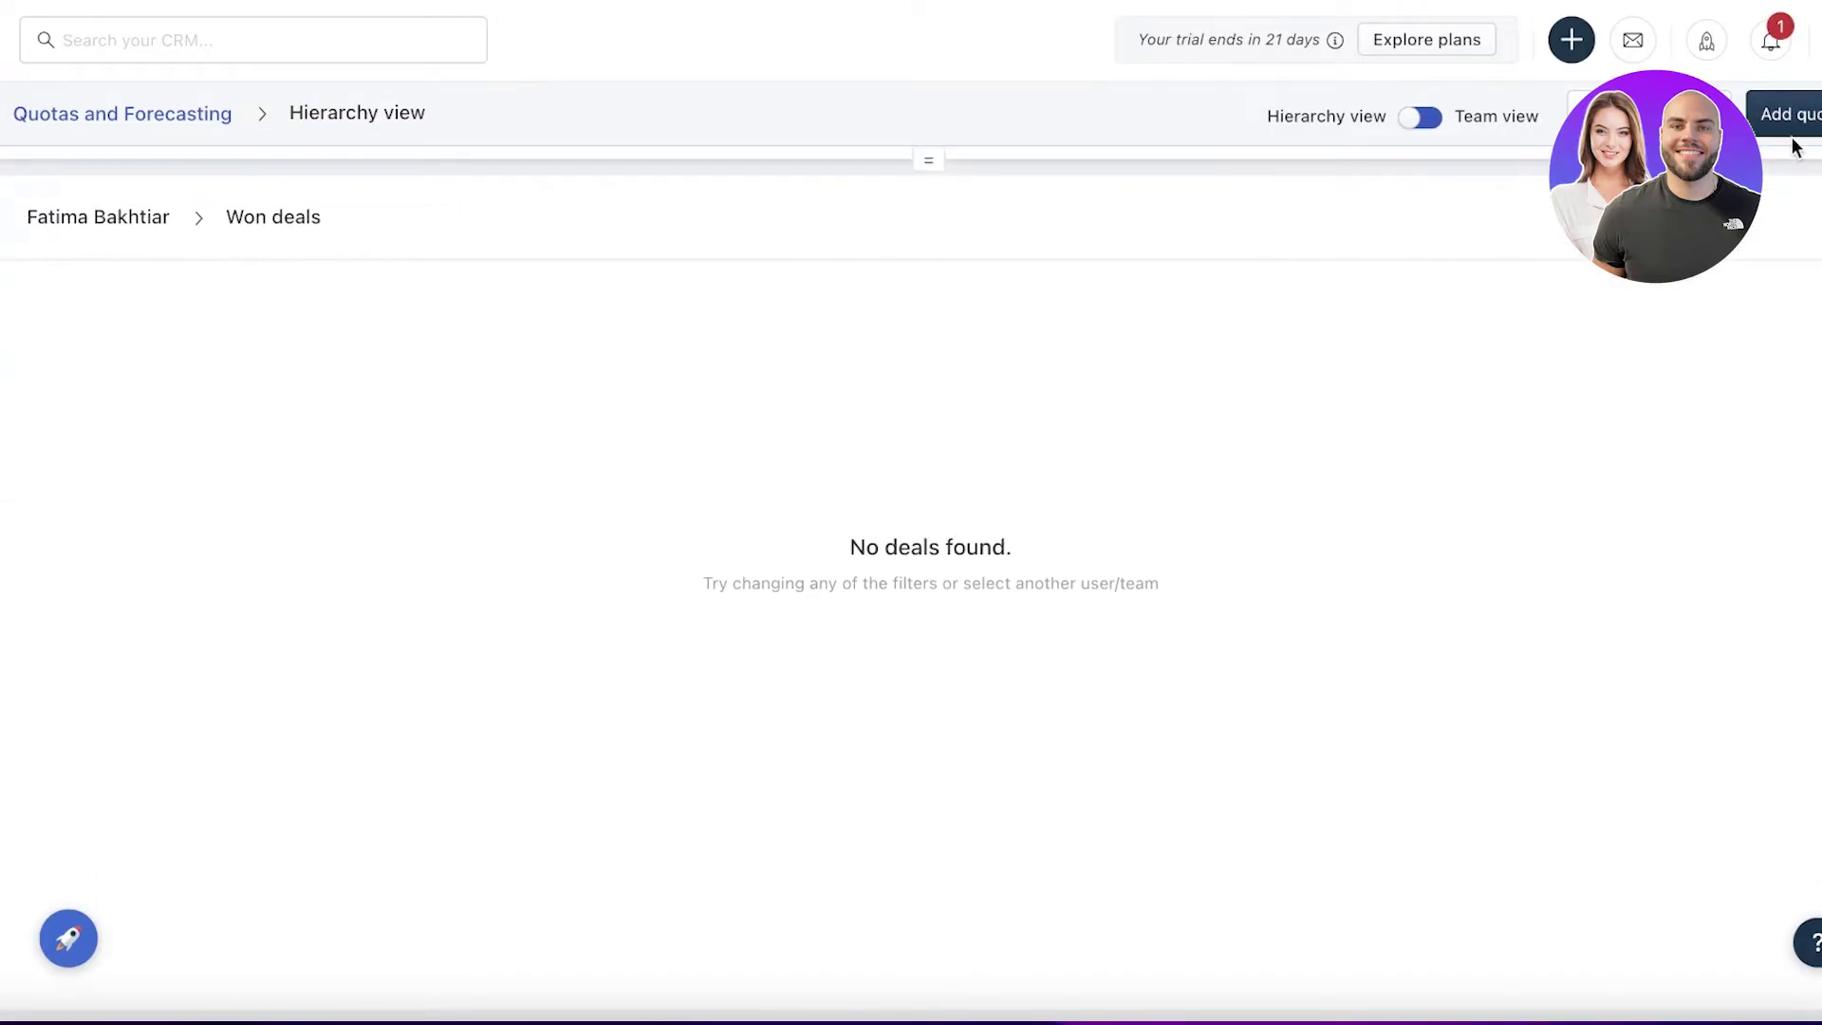
{"action": "left_click", "coordinate": [1771, 44]}
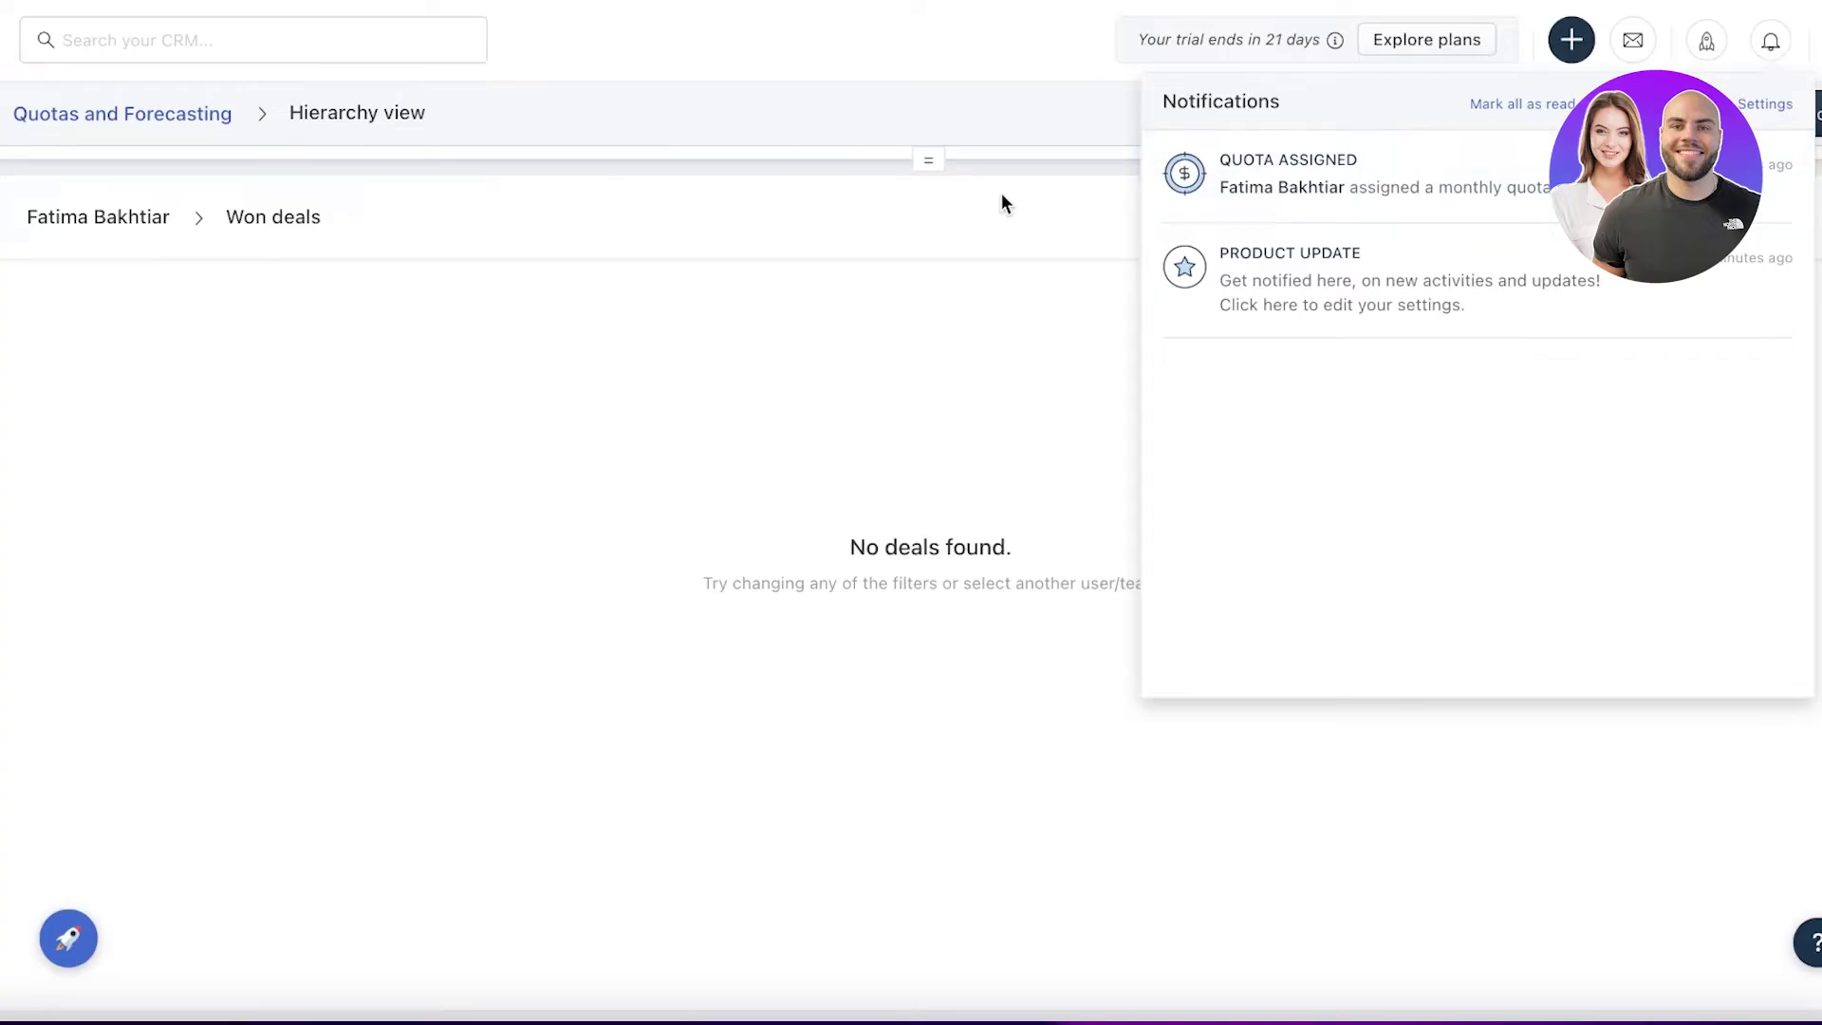
Browse Products, check the Add Product form's Owner choices unsaved, then open Documents.
{"action": "left_click", "coordinate": [40, 314]}
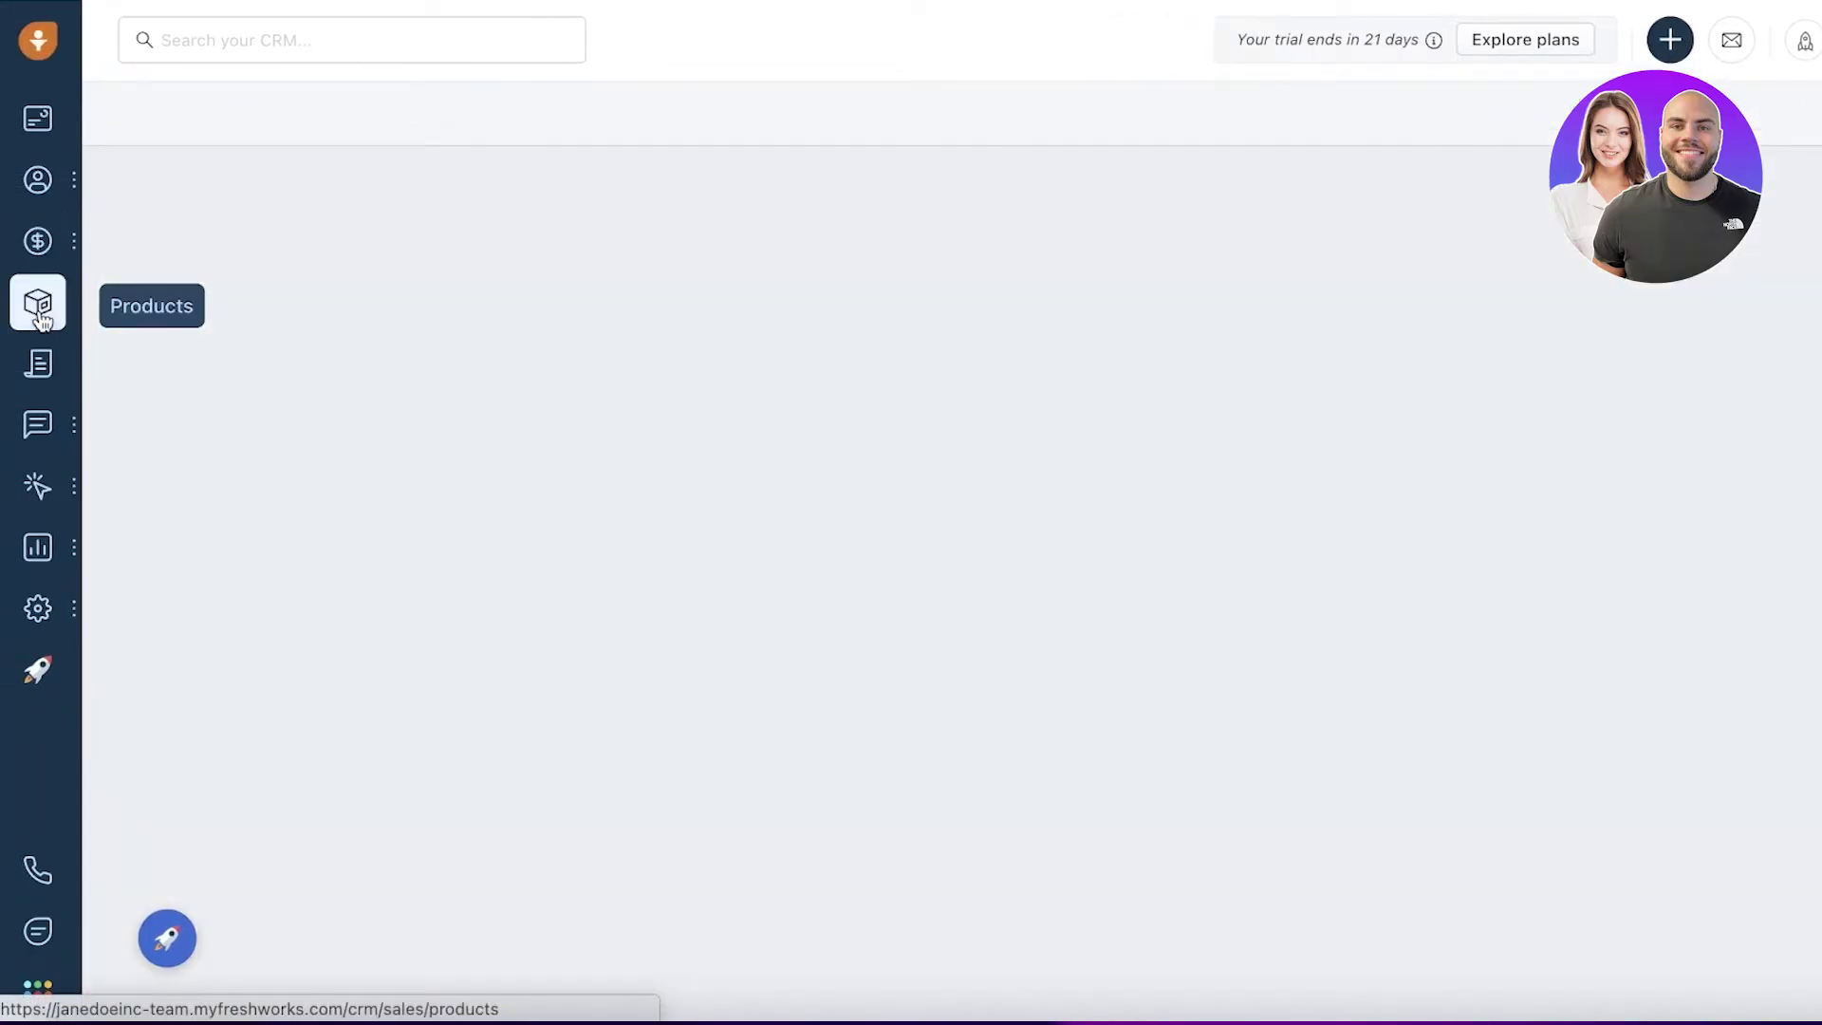
{"action": "left_click", "coordinate": [1151, 113]}
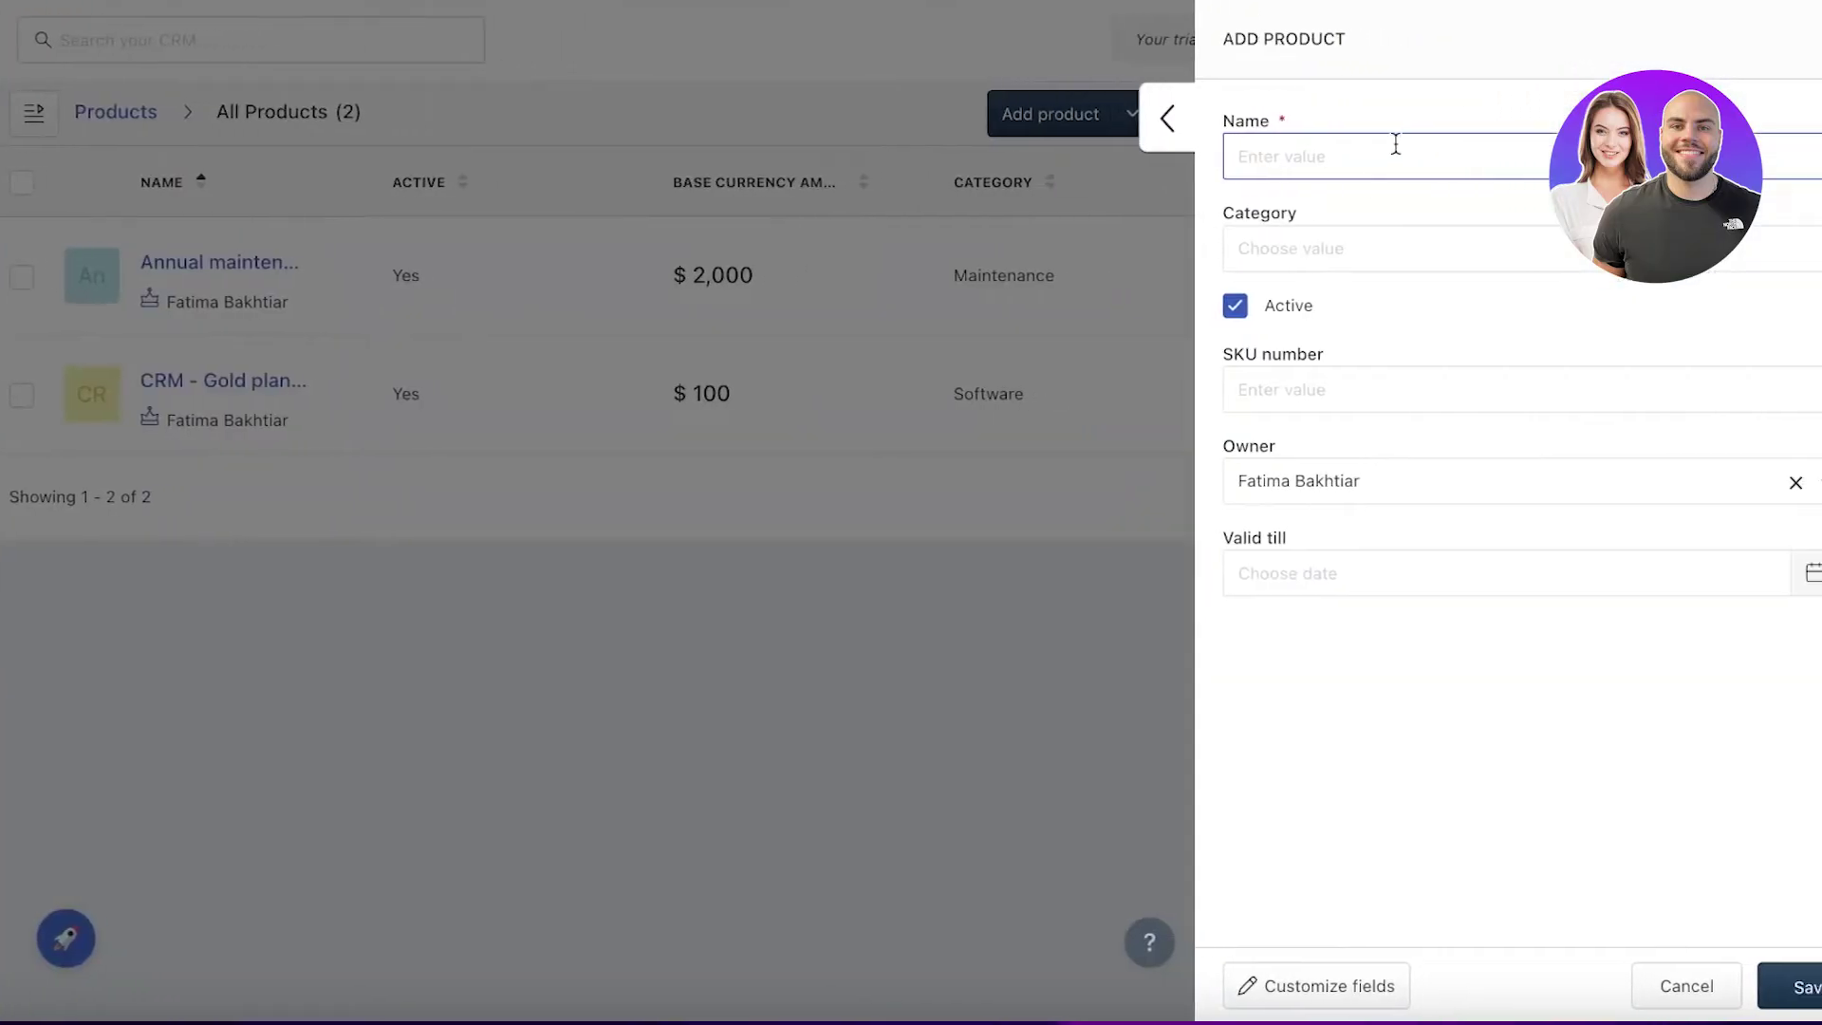
{"action": "left_click", "coordinate": [1376, 93]}
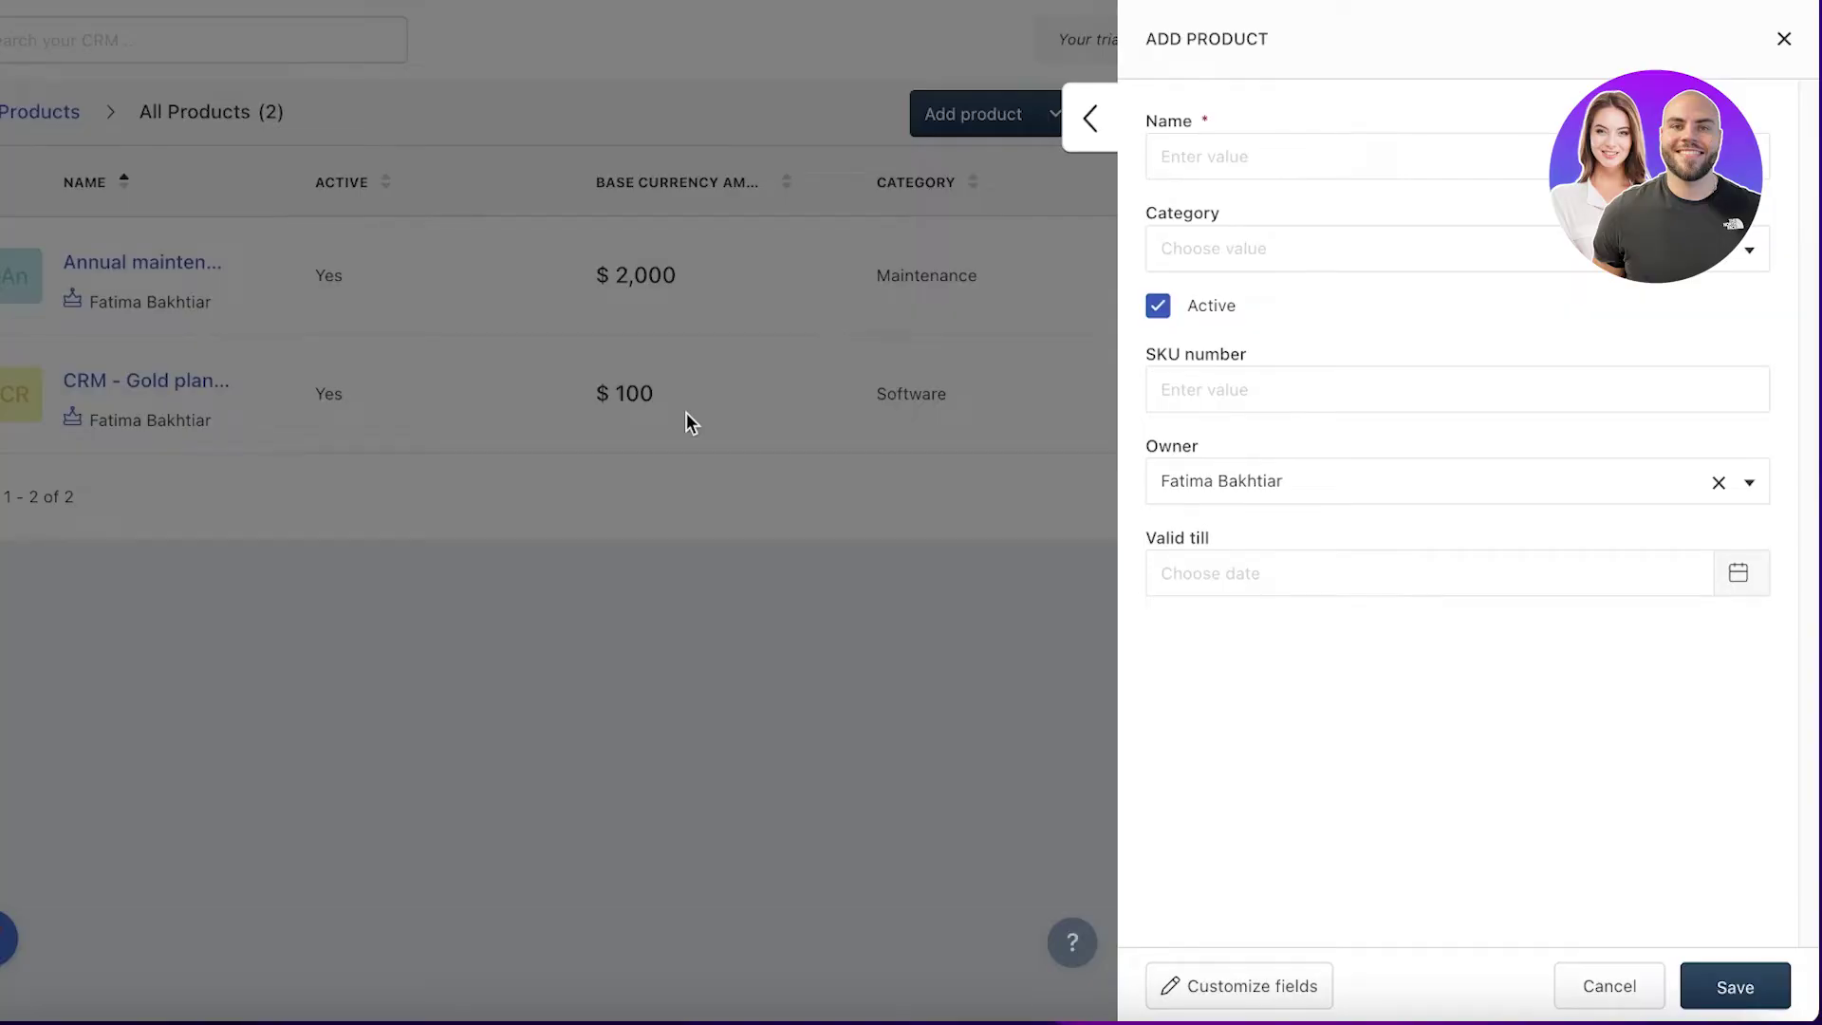
{"action": "left_click", "coordinate": [1749, 486]}
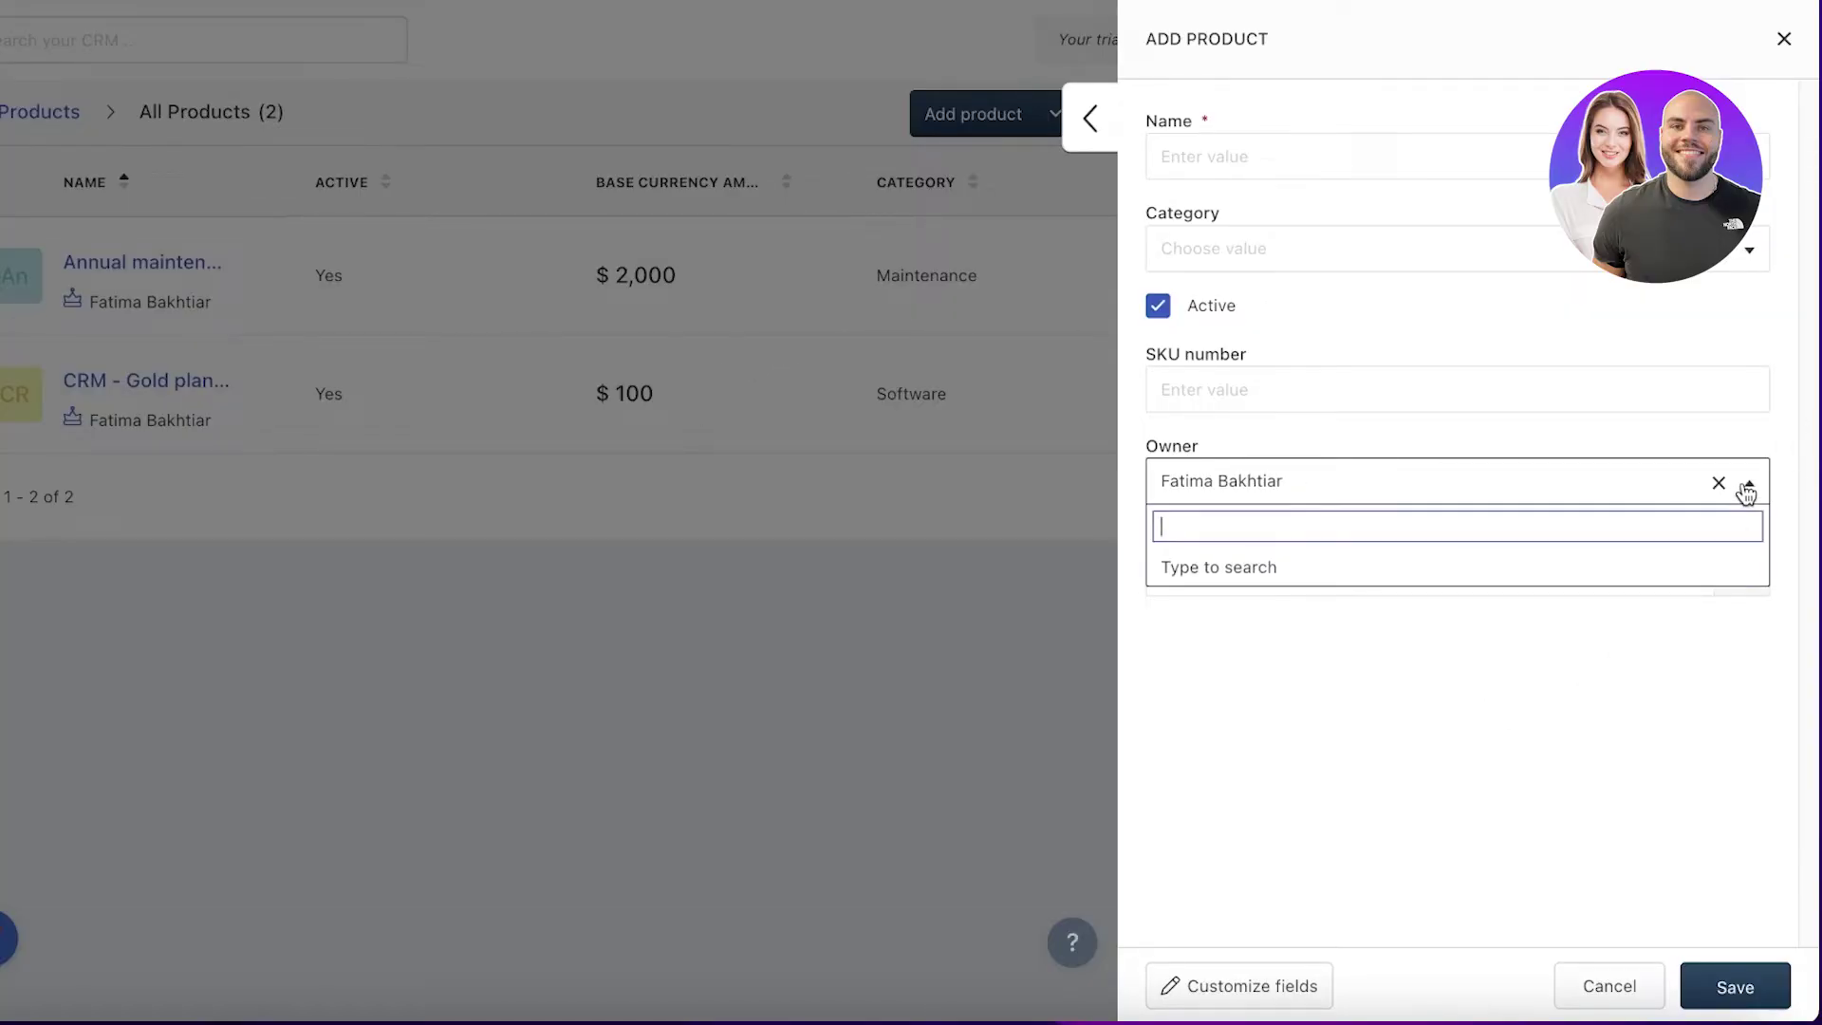
{"action": "left_click", "coordinate": [1452, 533]}
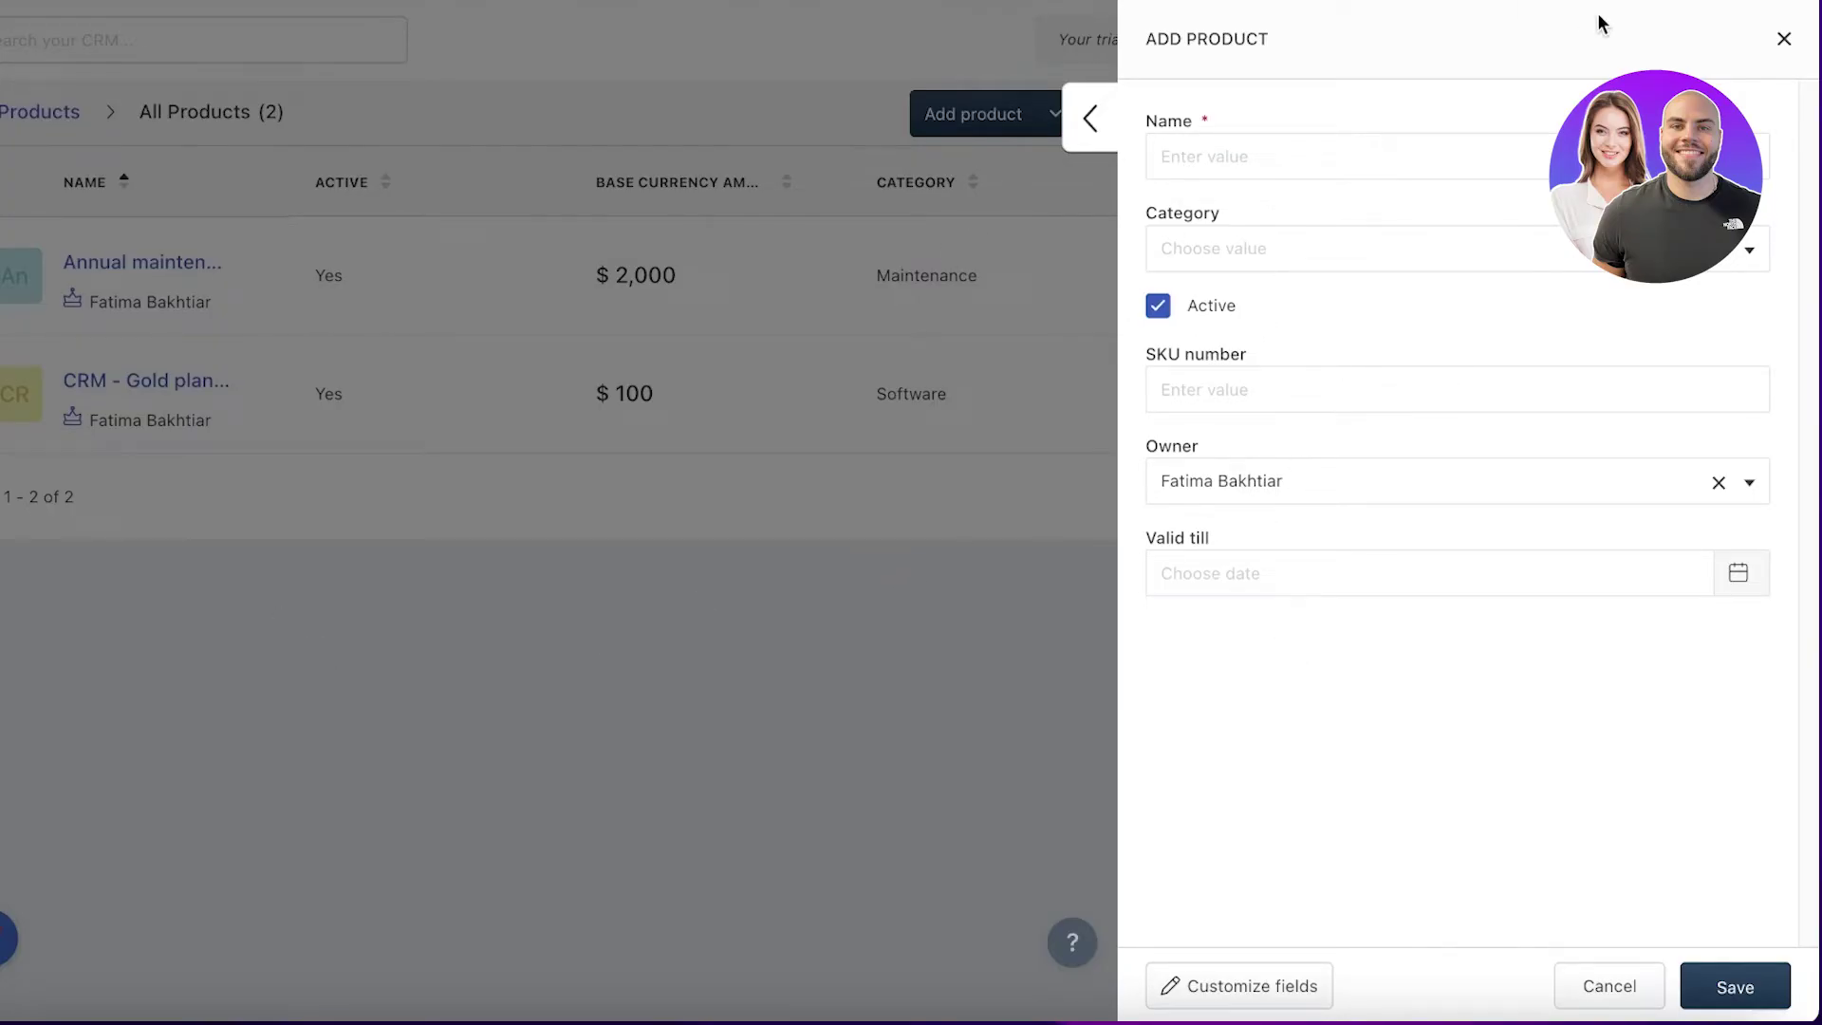
{"action": "left_click", "coordinate": [1785, 40]}
{"action": "left_click", "coordinate": [40, 368]}
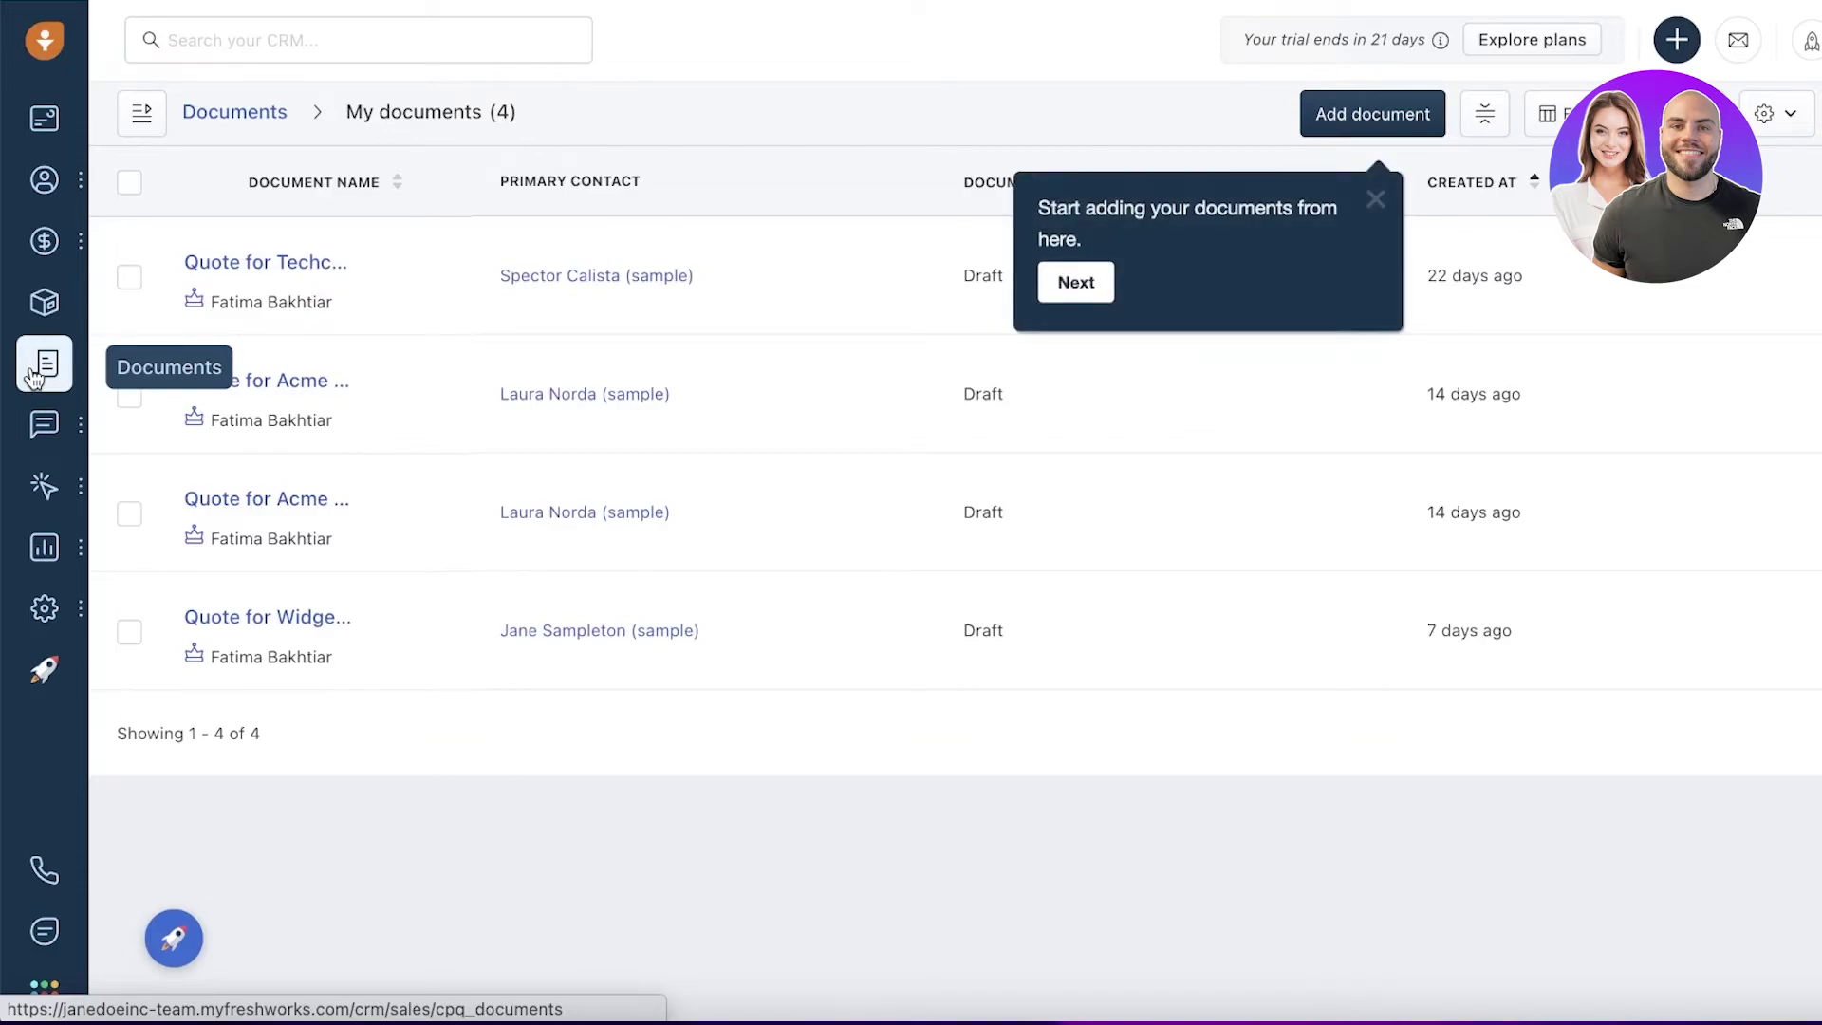
Open Sales Conversations' Bulk Email metrics and scroll through the empty page.
{"action": "mouse_move", "coordinate": [47, 425]}
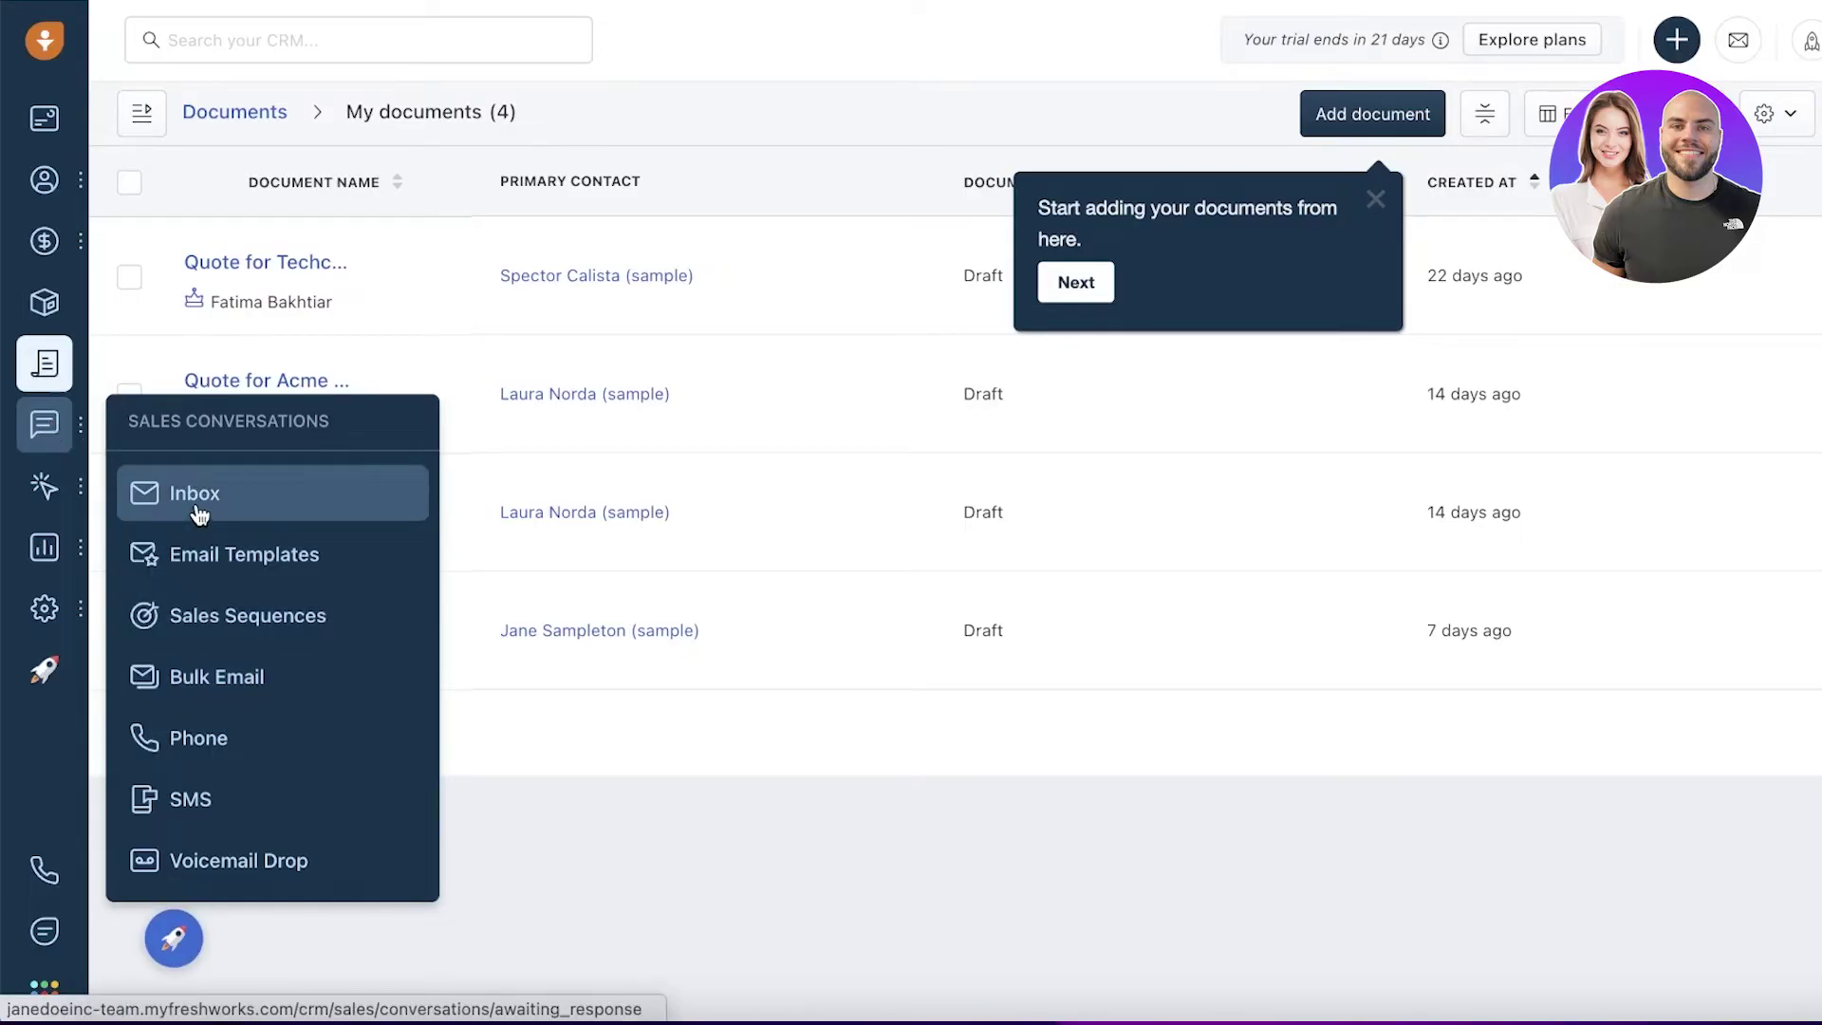
{"action": "left_click", "coordinate": [195, 693]}
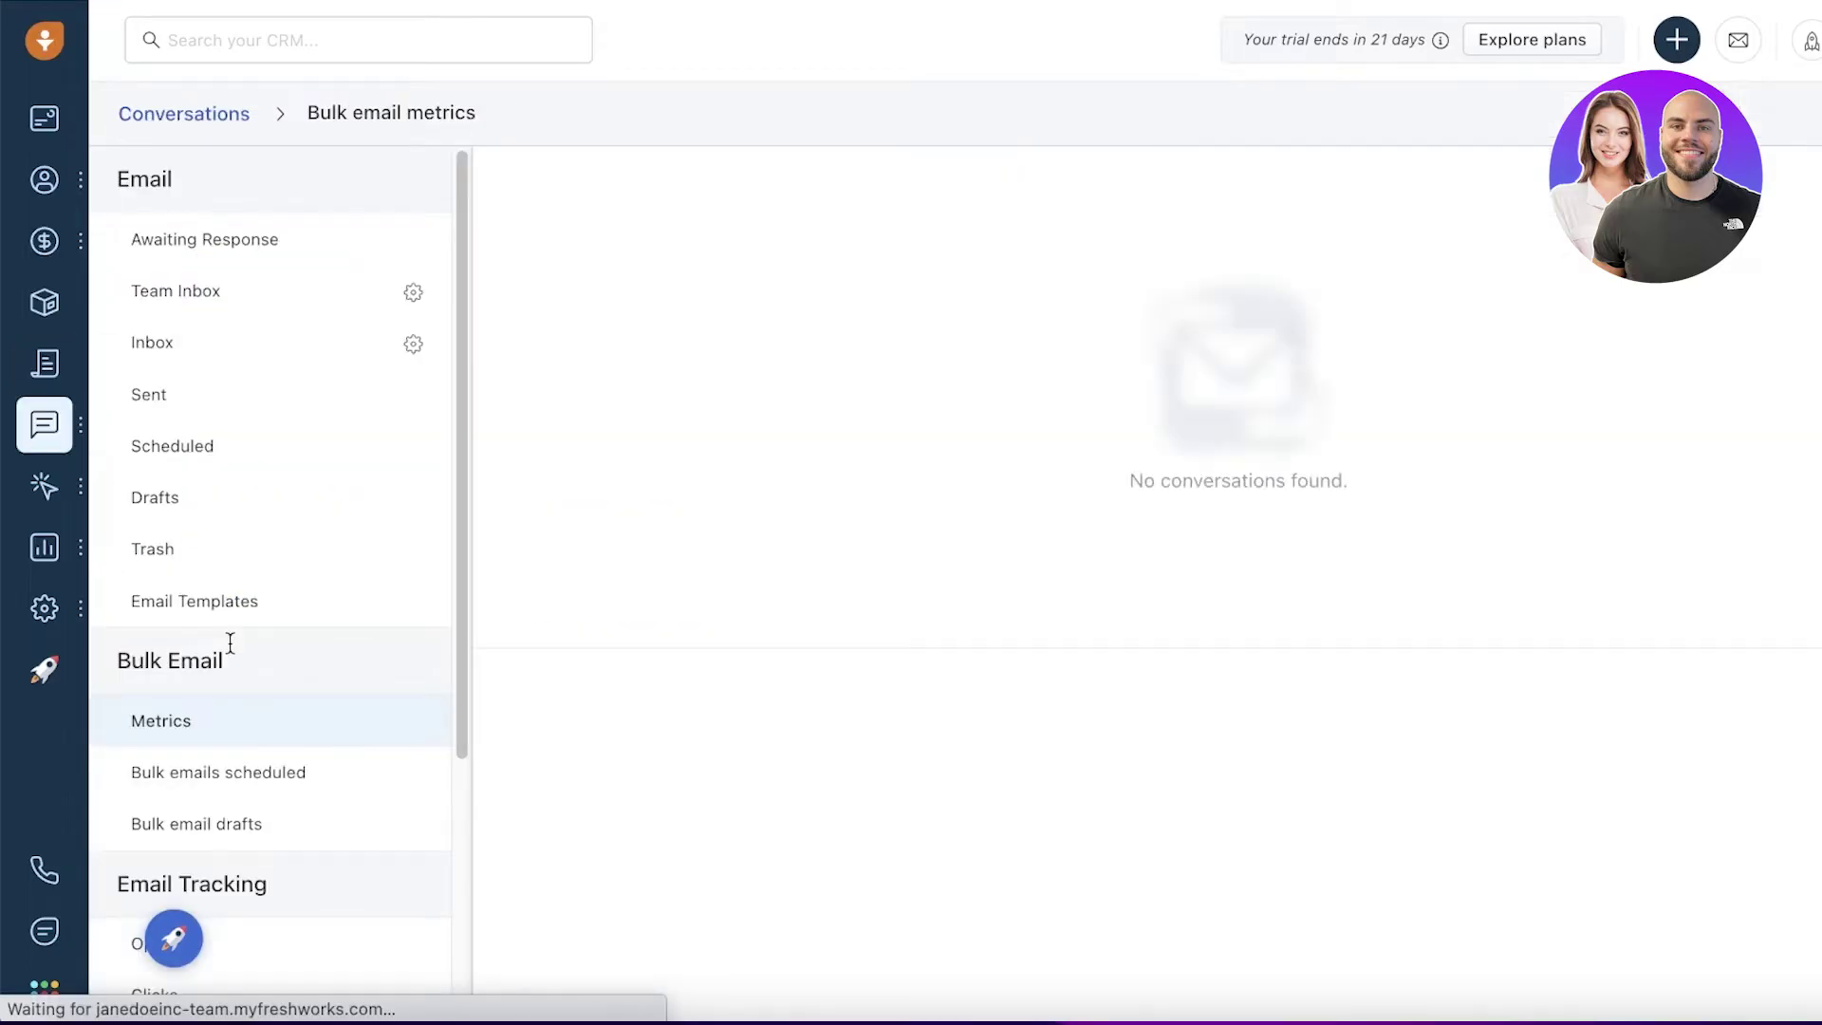
{"action": "scroll", "coordinate": [230, 644], "scroll_direction": "down", "scroll_amount": 3}
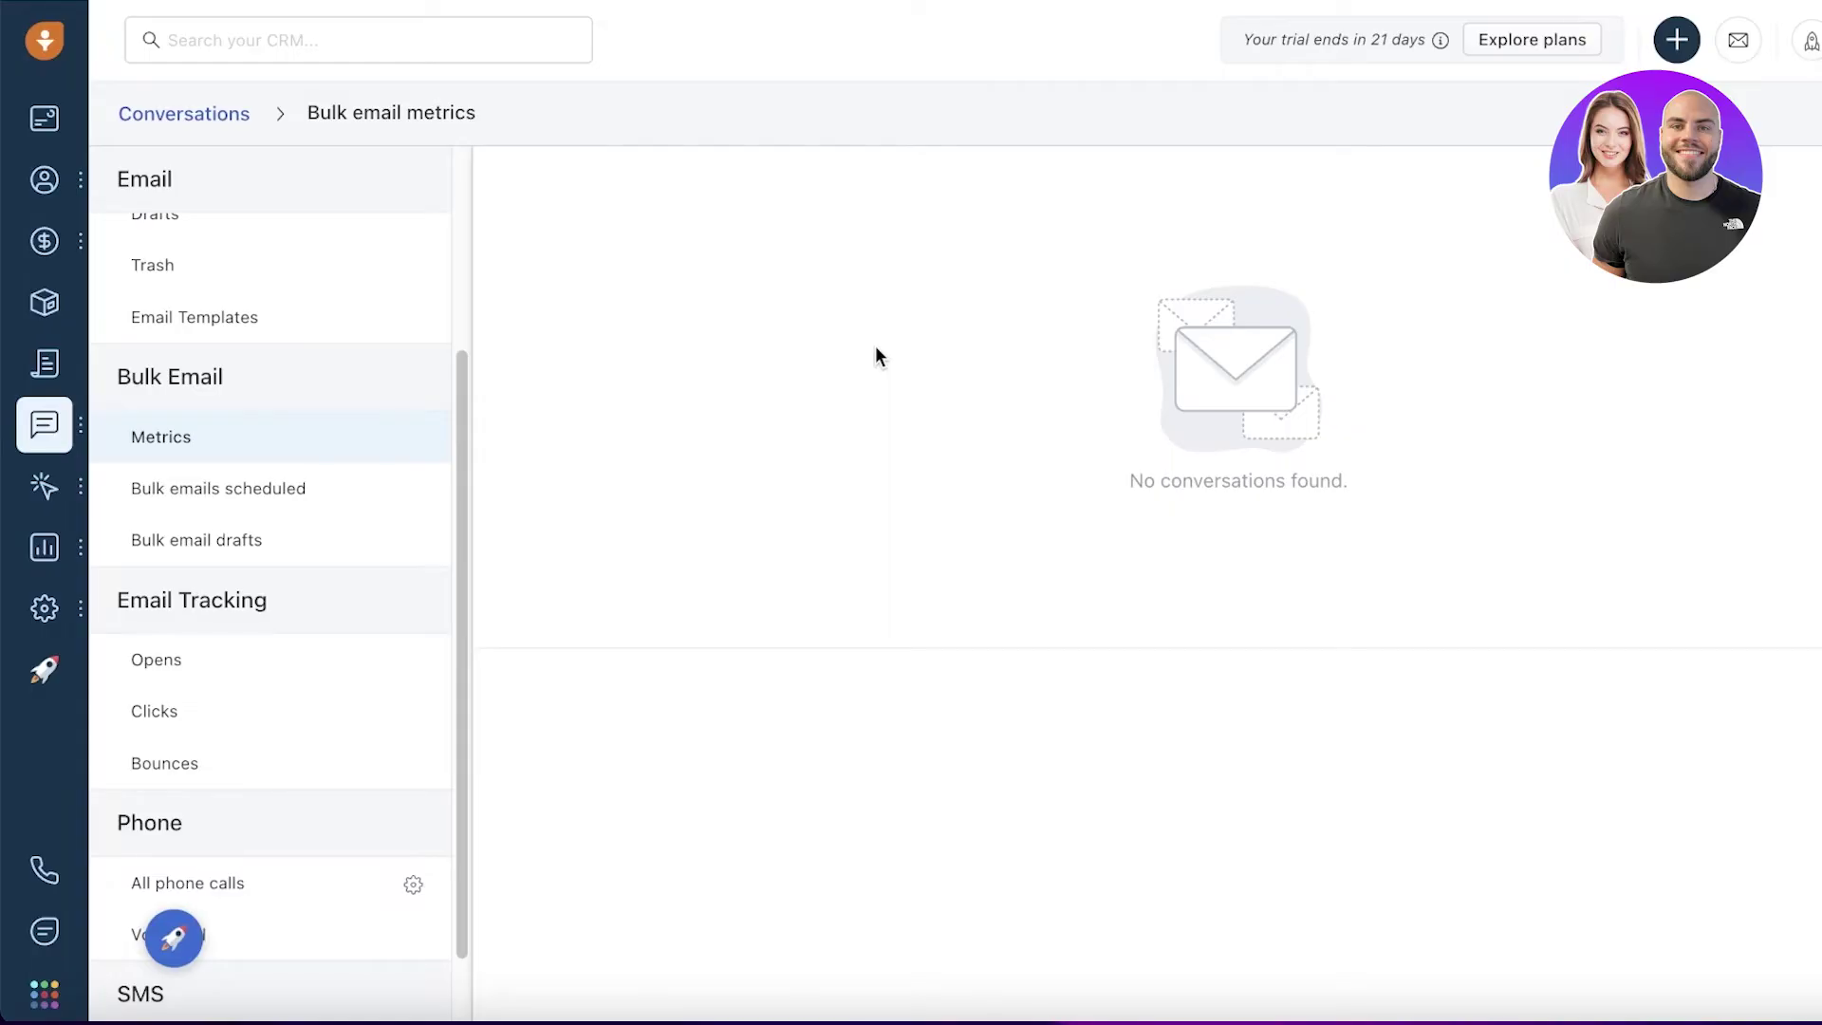
{"action": "scroll", "coordinate": [406, 411], "scroll_direction": "up", "scroll_amount": 5}
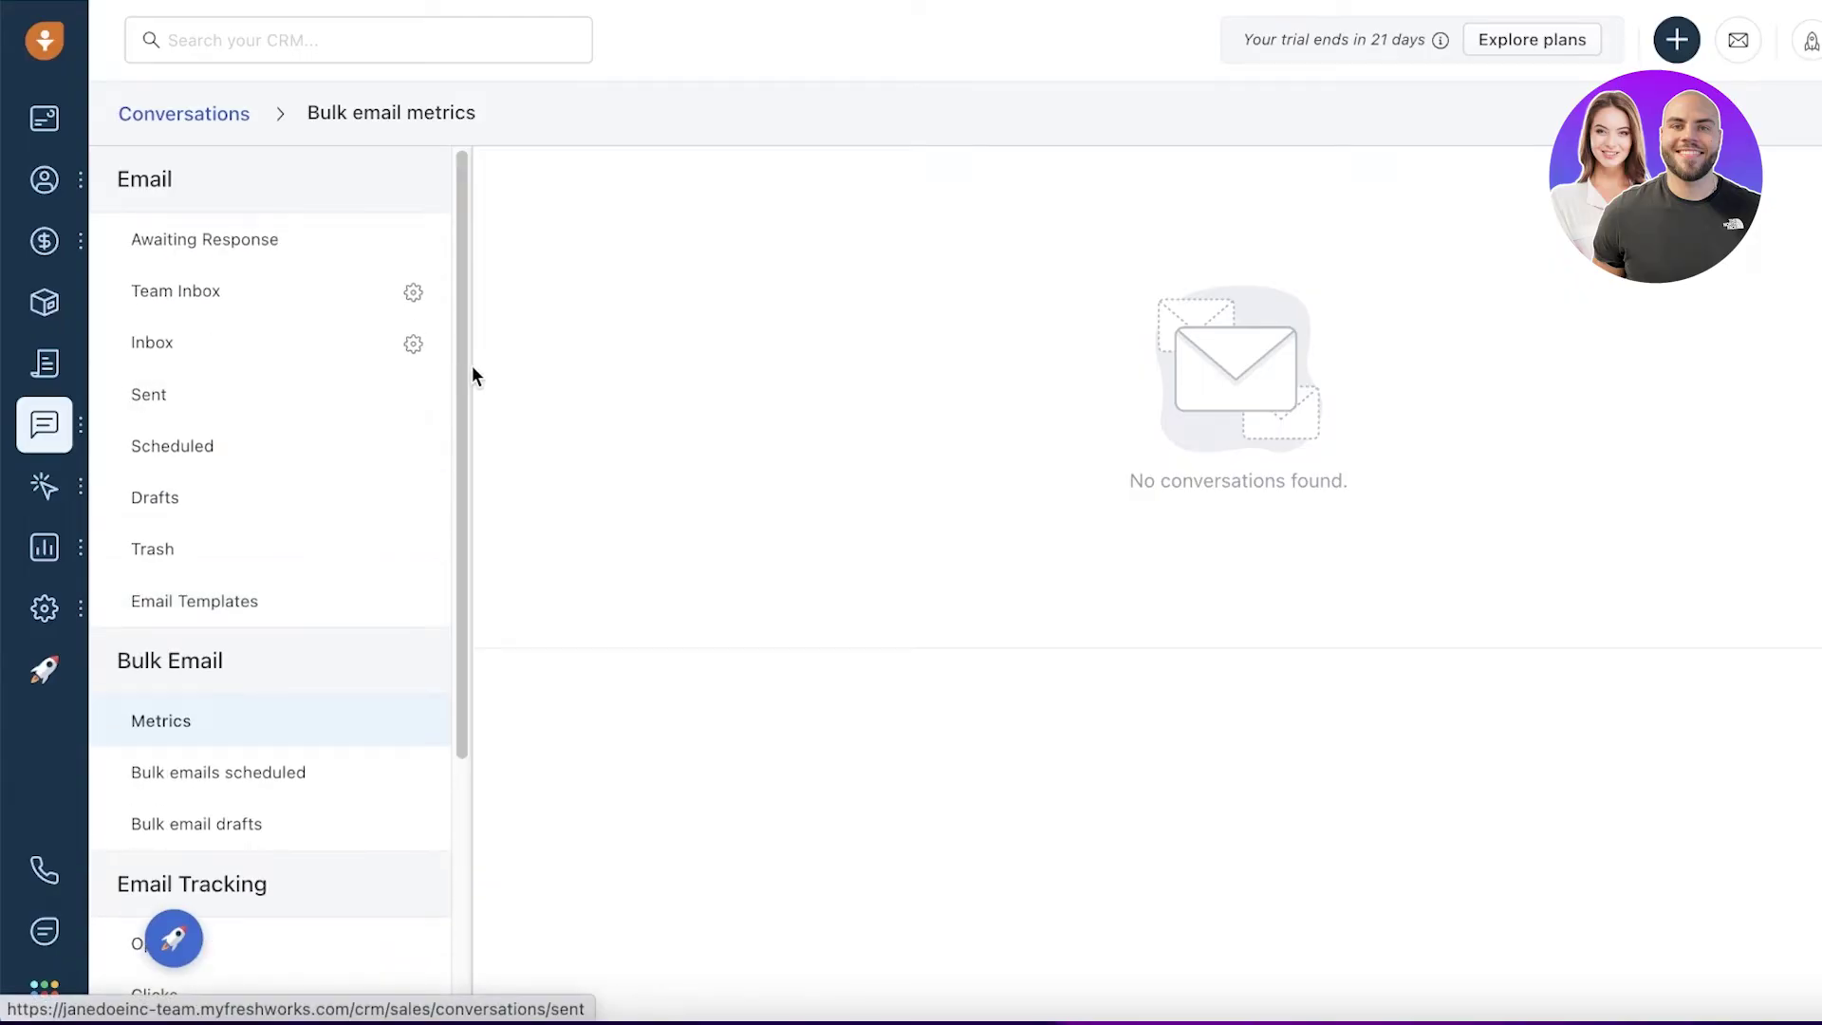
{"action": "mouse_move", "coordinate": [43, 512]}
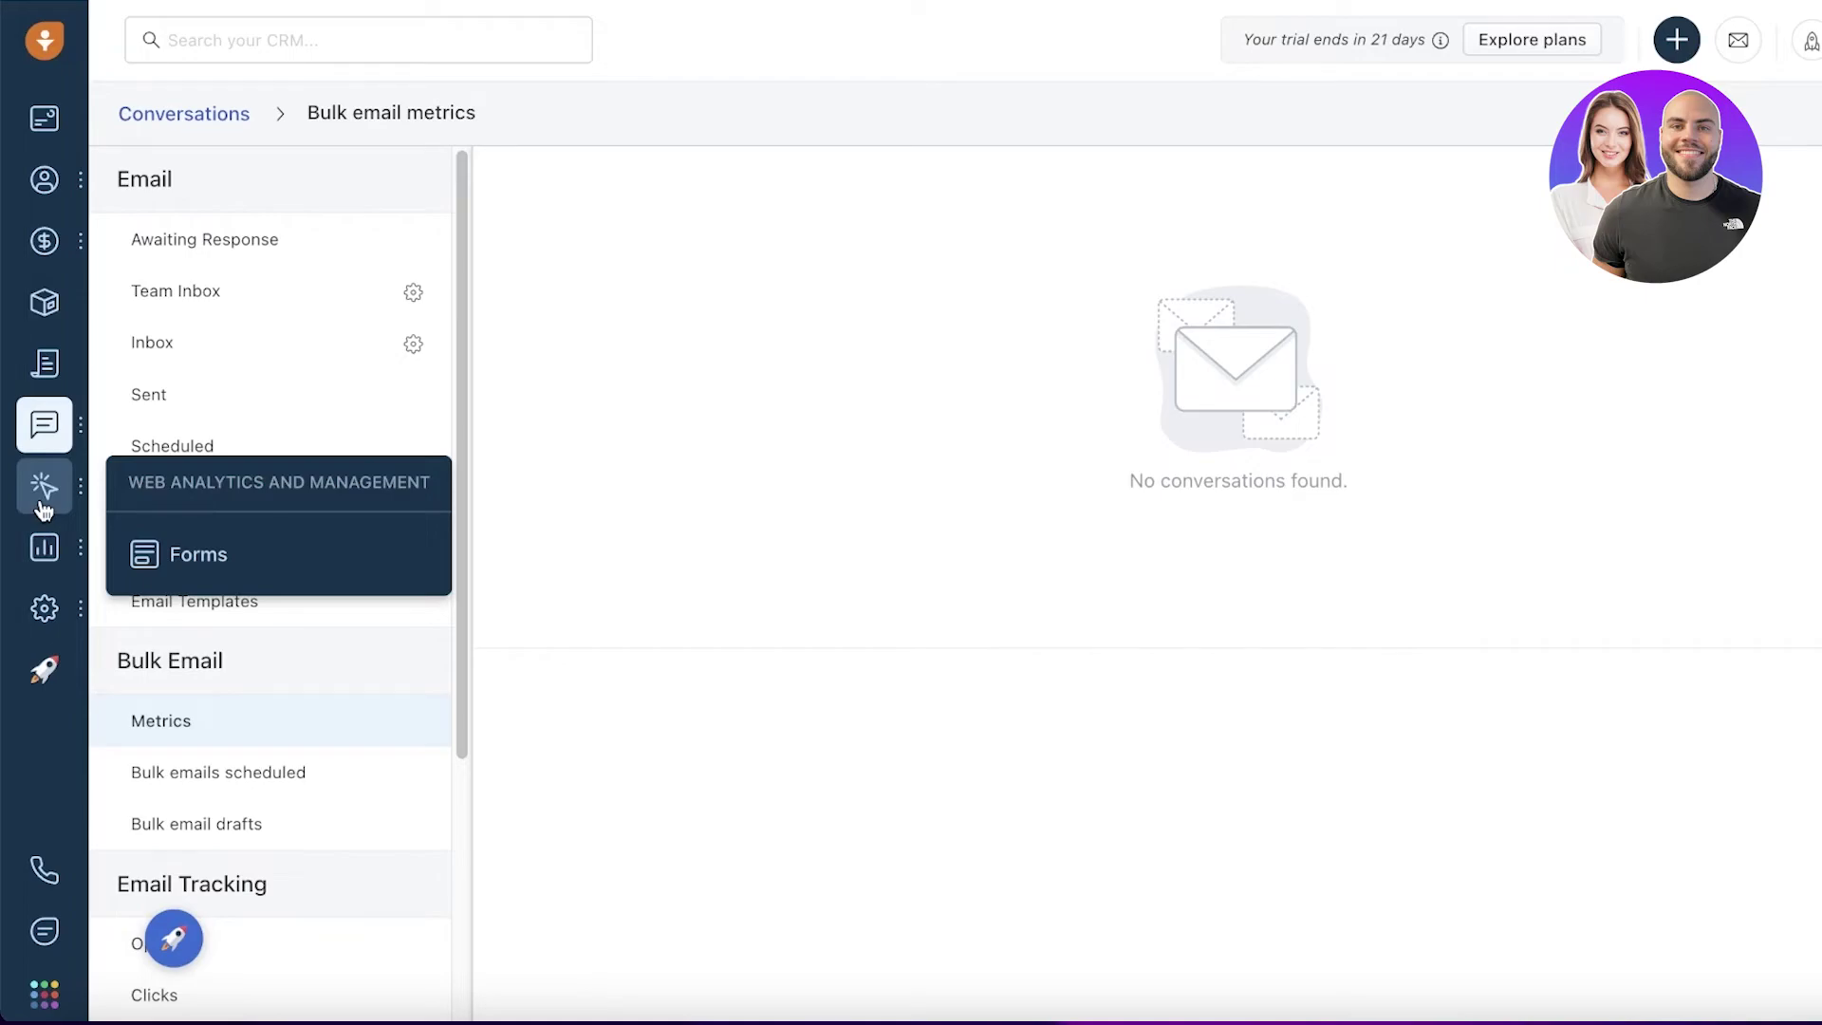
{"action": "mouse_move", "coordinate": [31, 550]}
{"action": "left_click", "coordinate": [38, 989]}
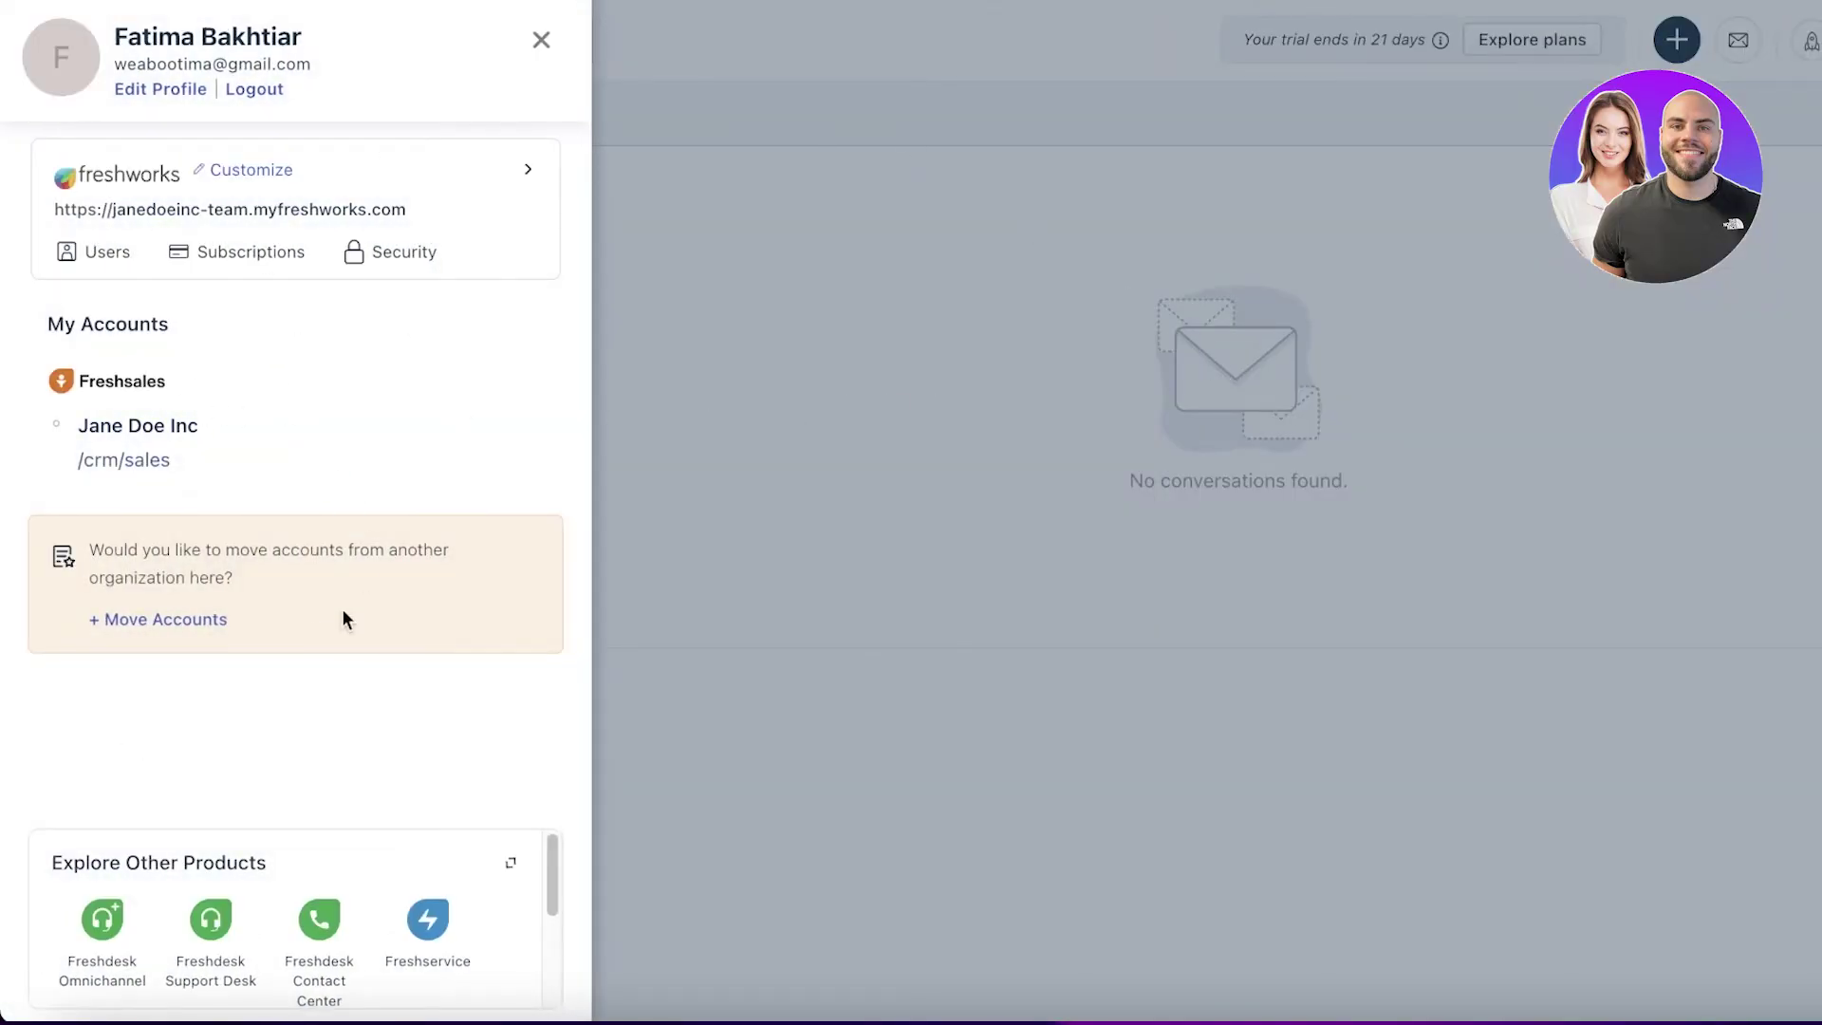
{"action": "scroll", "coordinate": [393, 843], "scroll_direction": "down", "scroll_amount": 1}
{"action": "scroll", "coordinate": [391, 839], "scroll_direction": "down", "scroll_amount": 3}
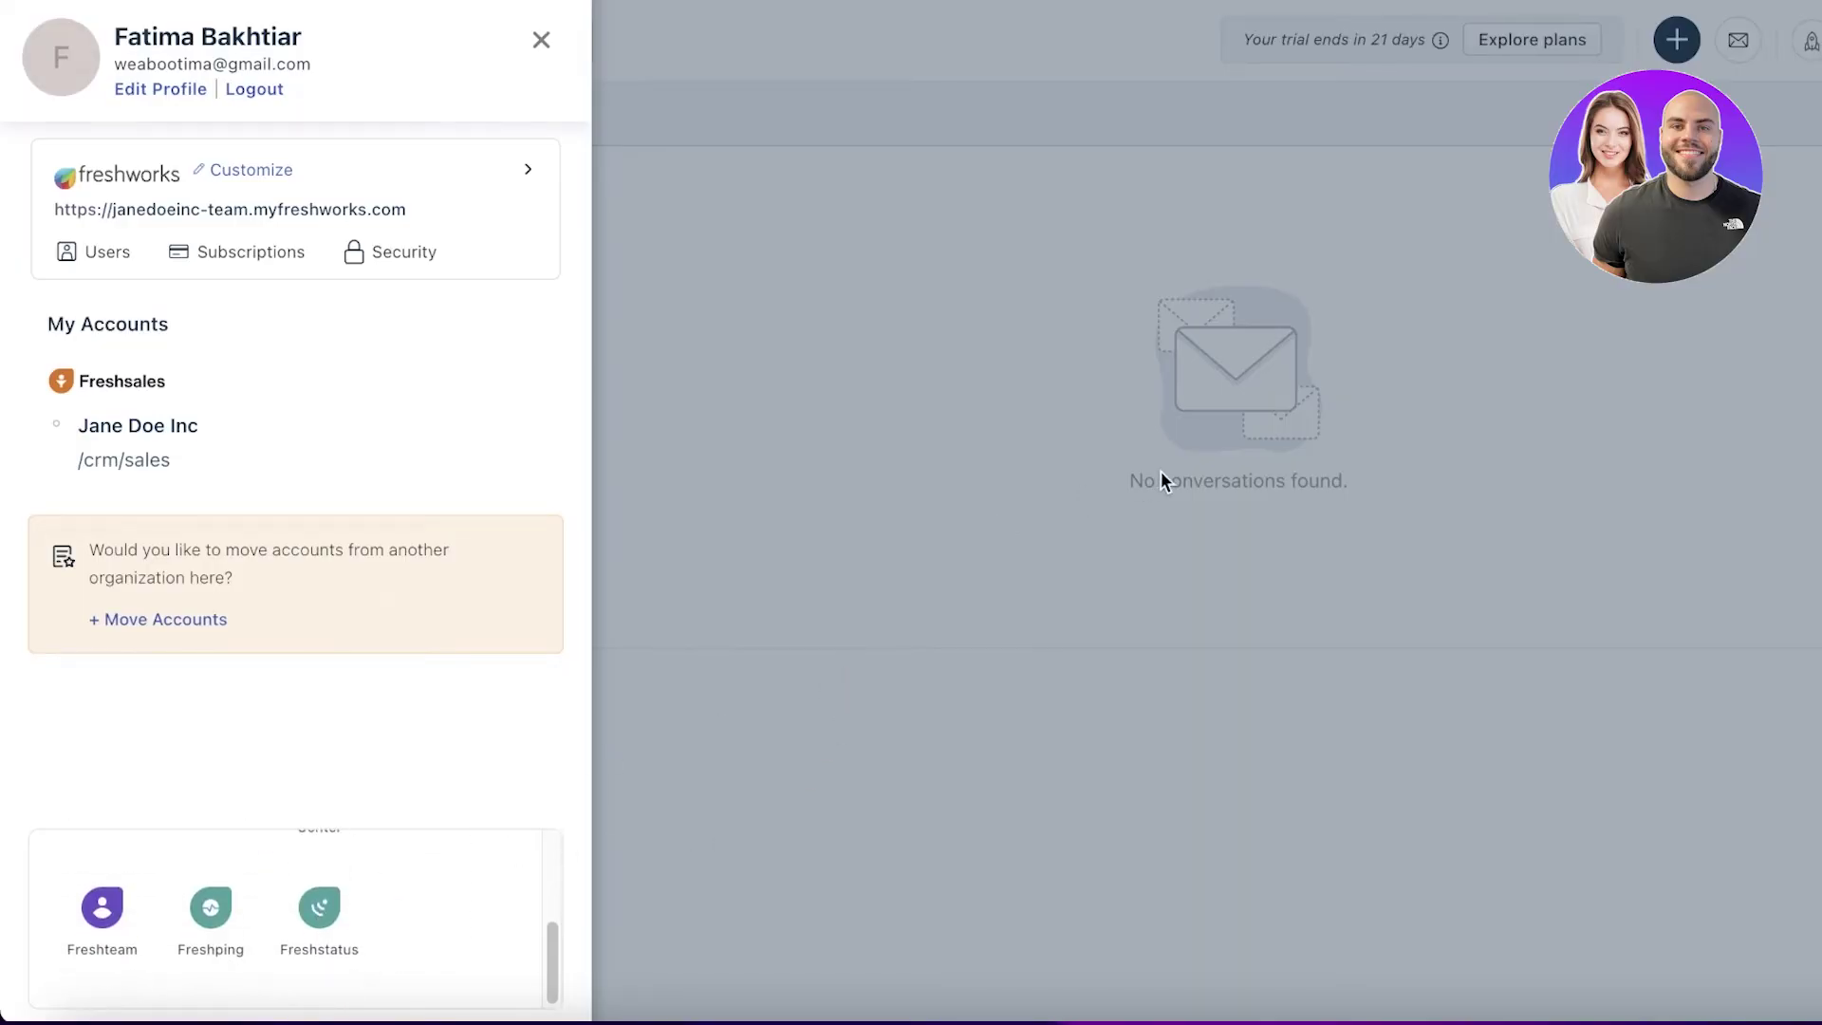
{"action": "left_click", "coordinate": [1042, 504]}
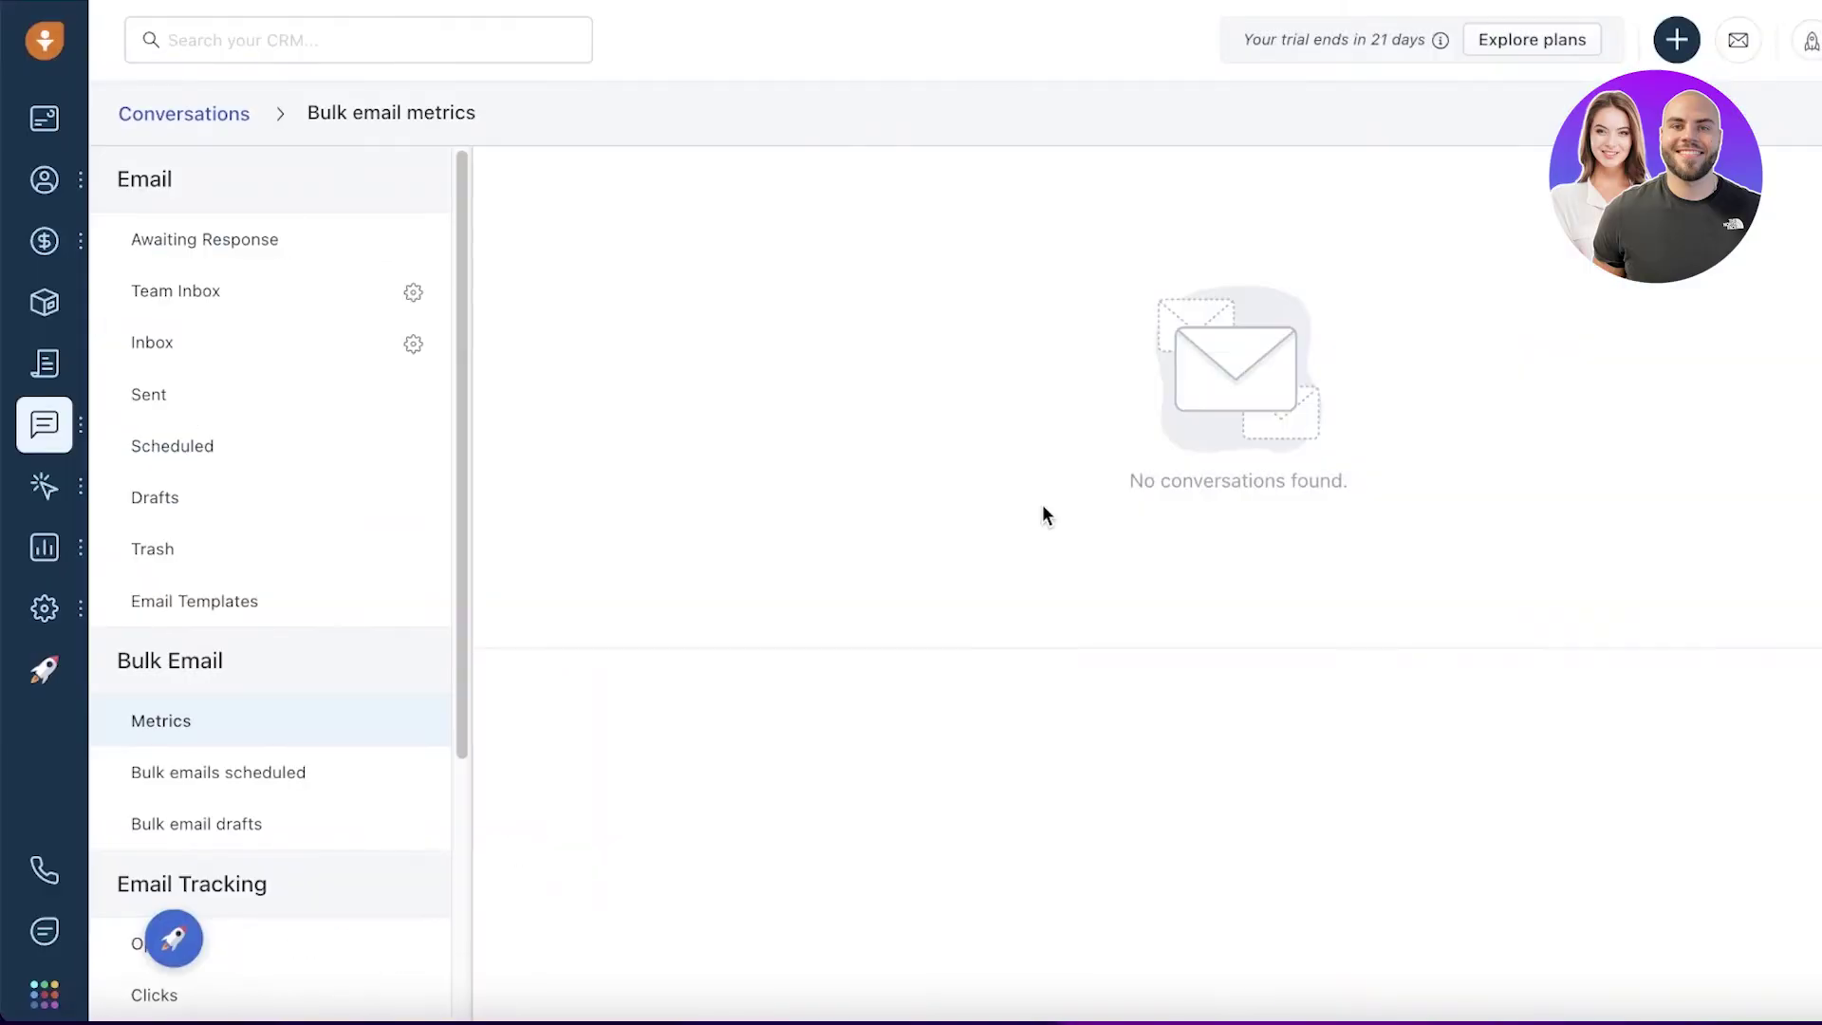
Scroll through the Free, Growth, Pro and Enterprise plans' prices and feature lists.
{"action": "left_click", "coordinate": [45, 117]}
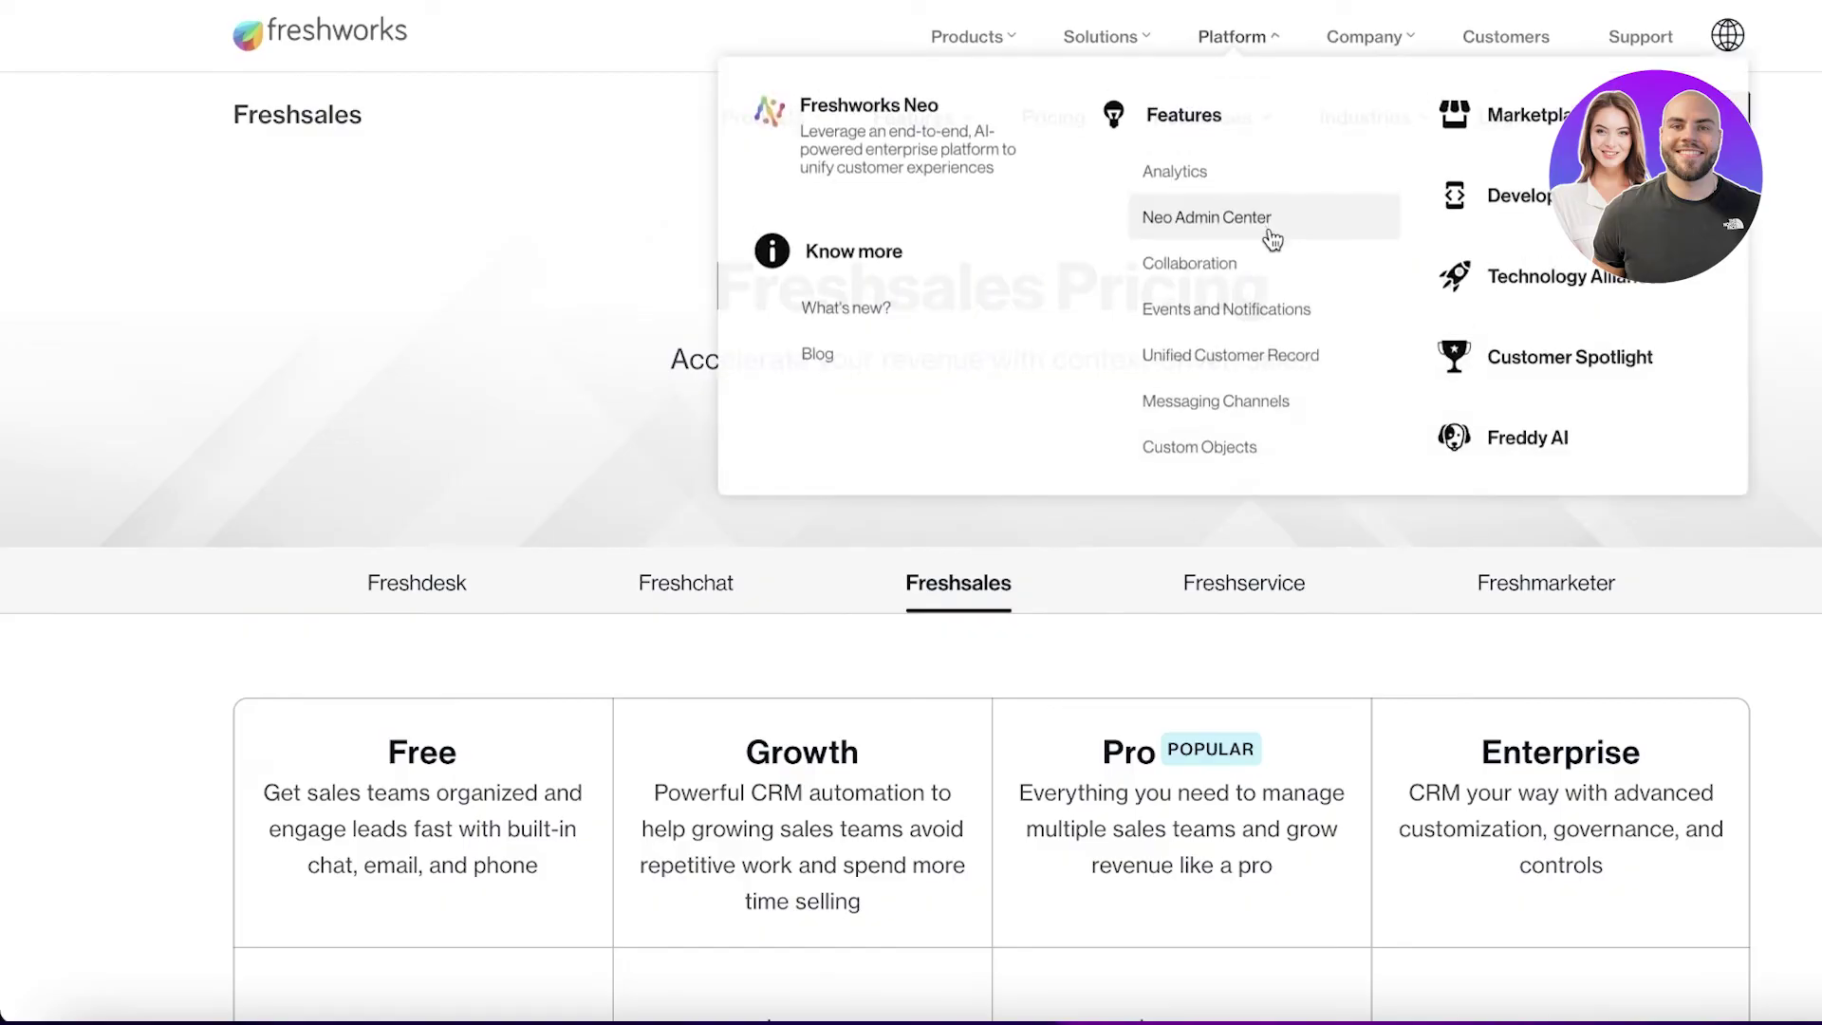
{"action": "scroll", "coordinate": [24, 471], "scroll_direction": "down", "scroll_amount": 4}
{"action": "scroll", "coordinate": [221, 488], "scroll_direction": "down", "scroll_amount": 1}
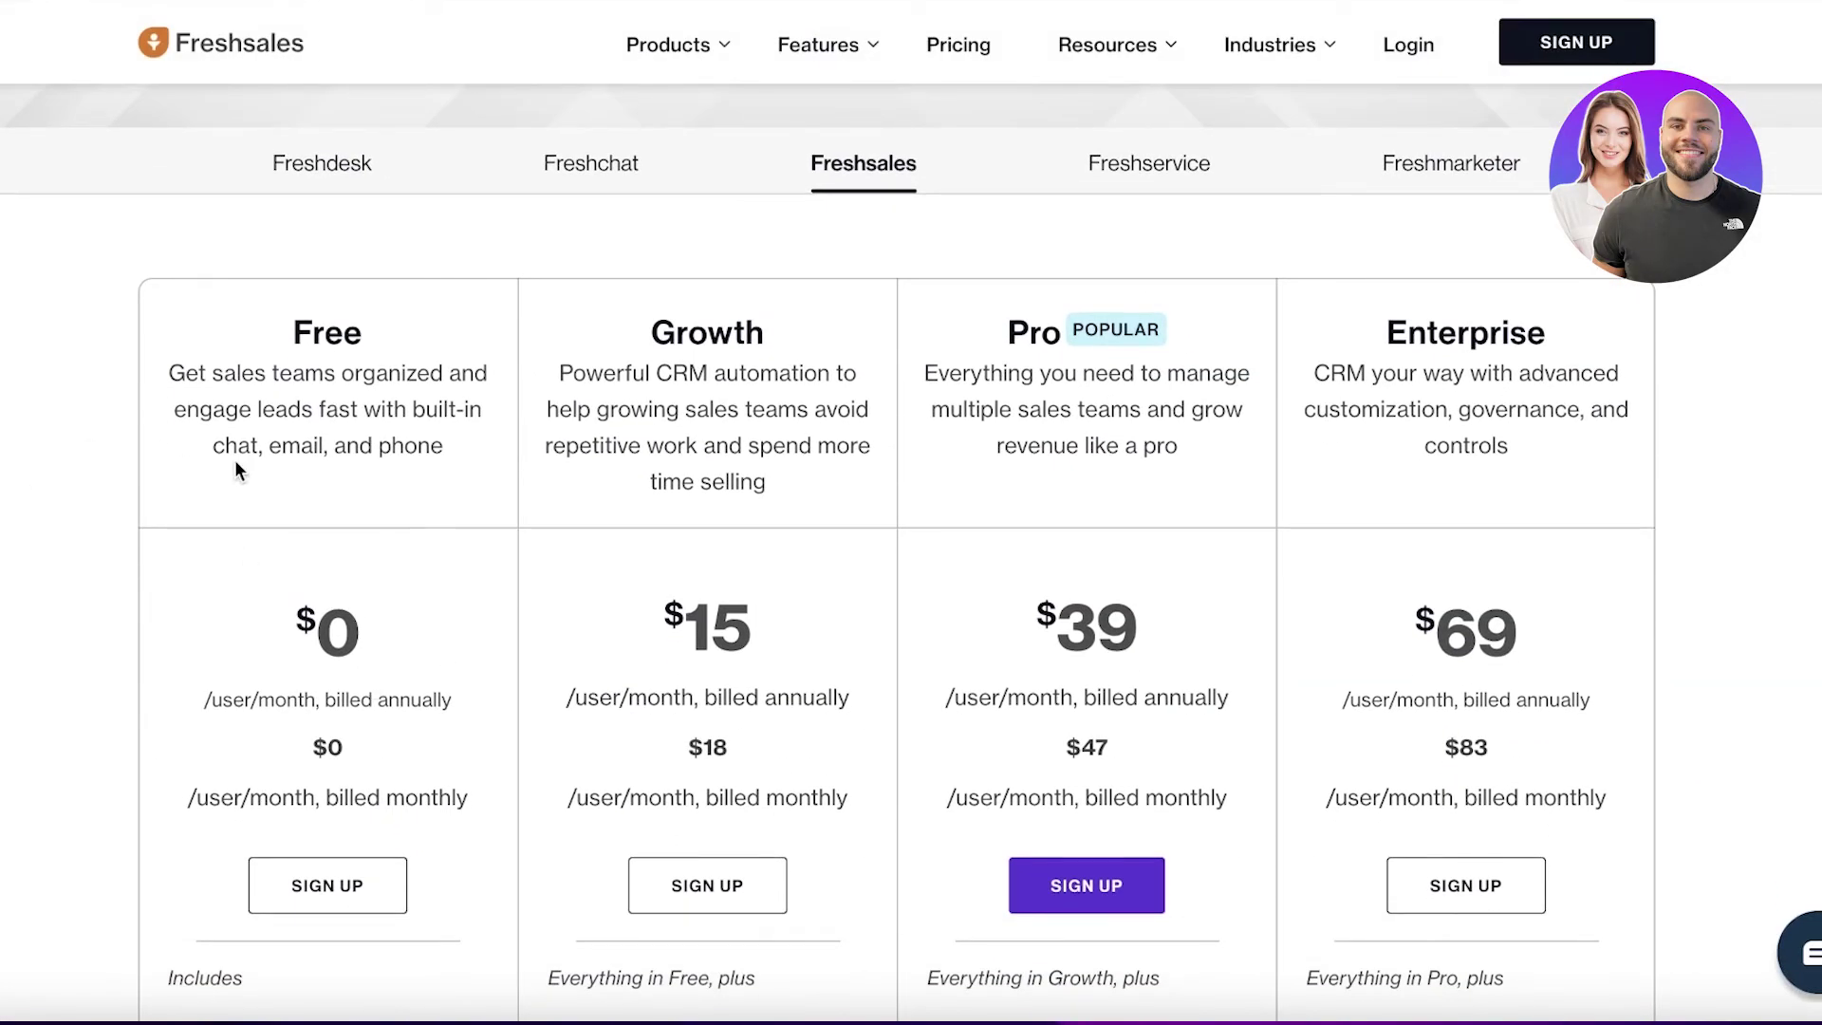
{"action": "scroll", "coordinate": [268, 463], "scroll_direction": "down", "scroll_amount": 4}
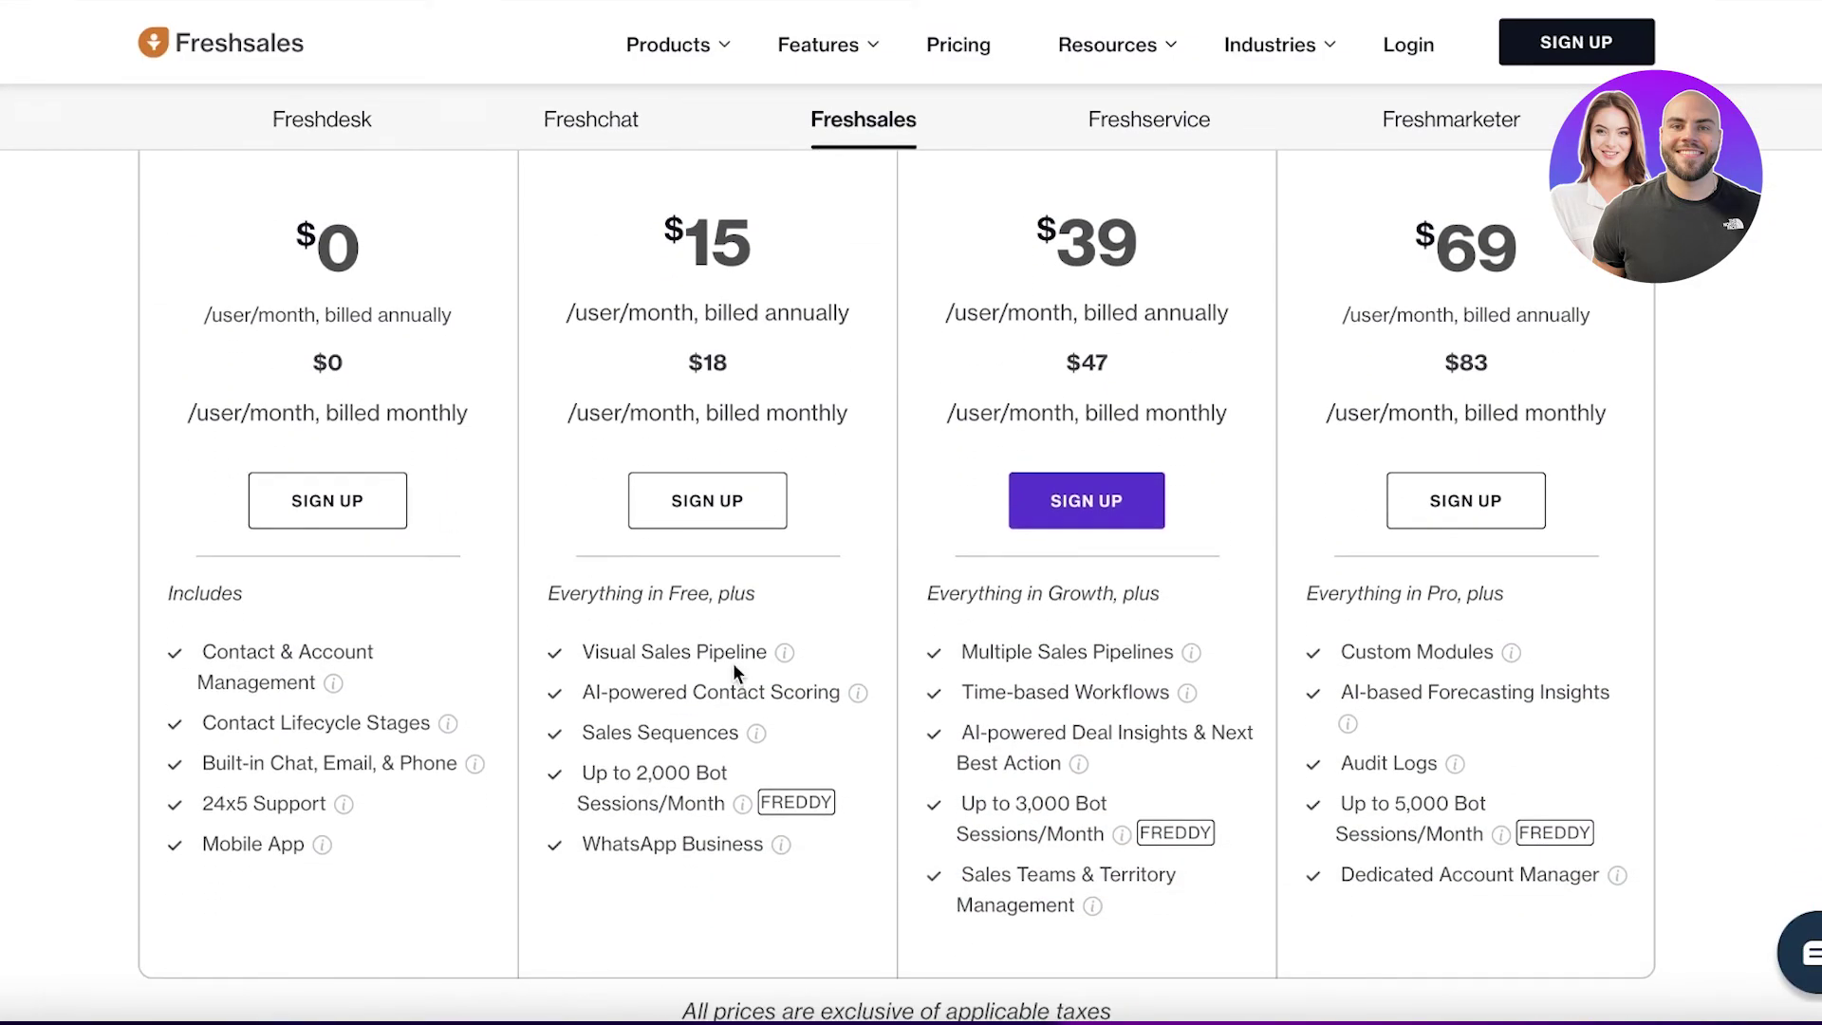
{"action": "scroll", "coordinate": [723, 682], "scroll_direction": "down", "scroll_amount": 1}
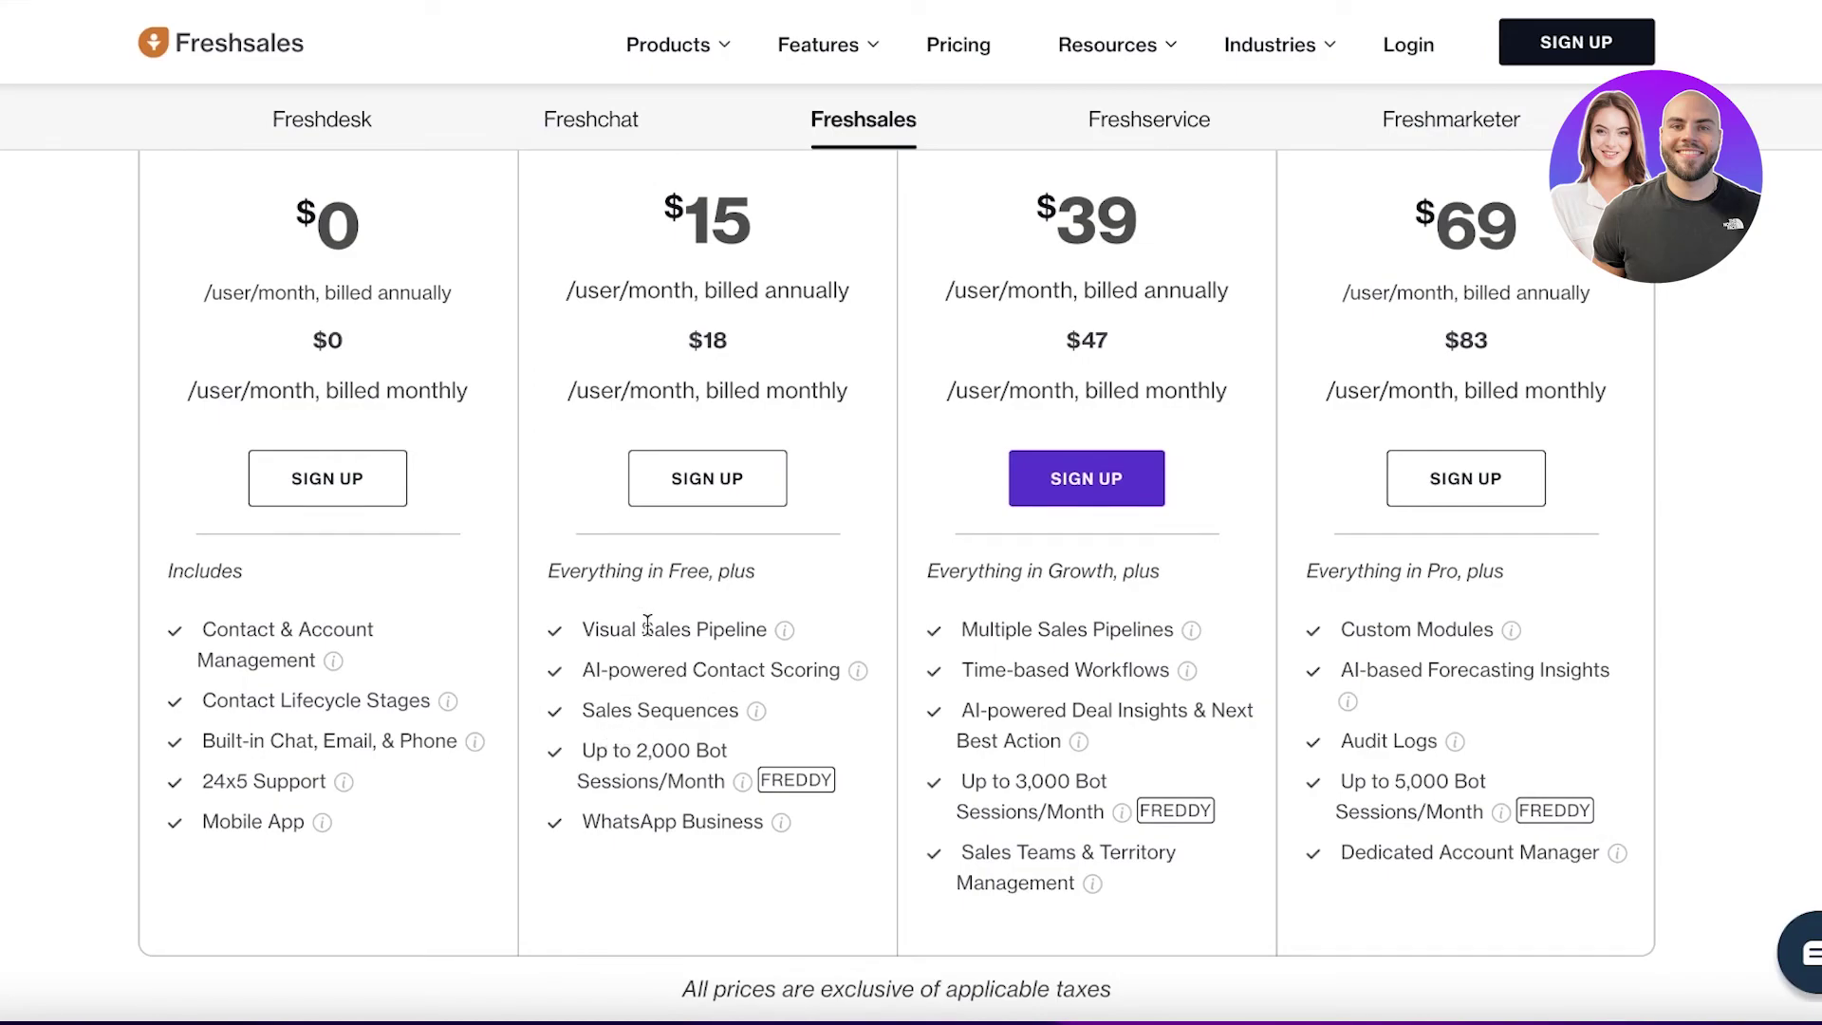
{"action": "scroll", "coordinate": [622, 396], "scroll_direction": "up", "scroll_amount": 4}
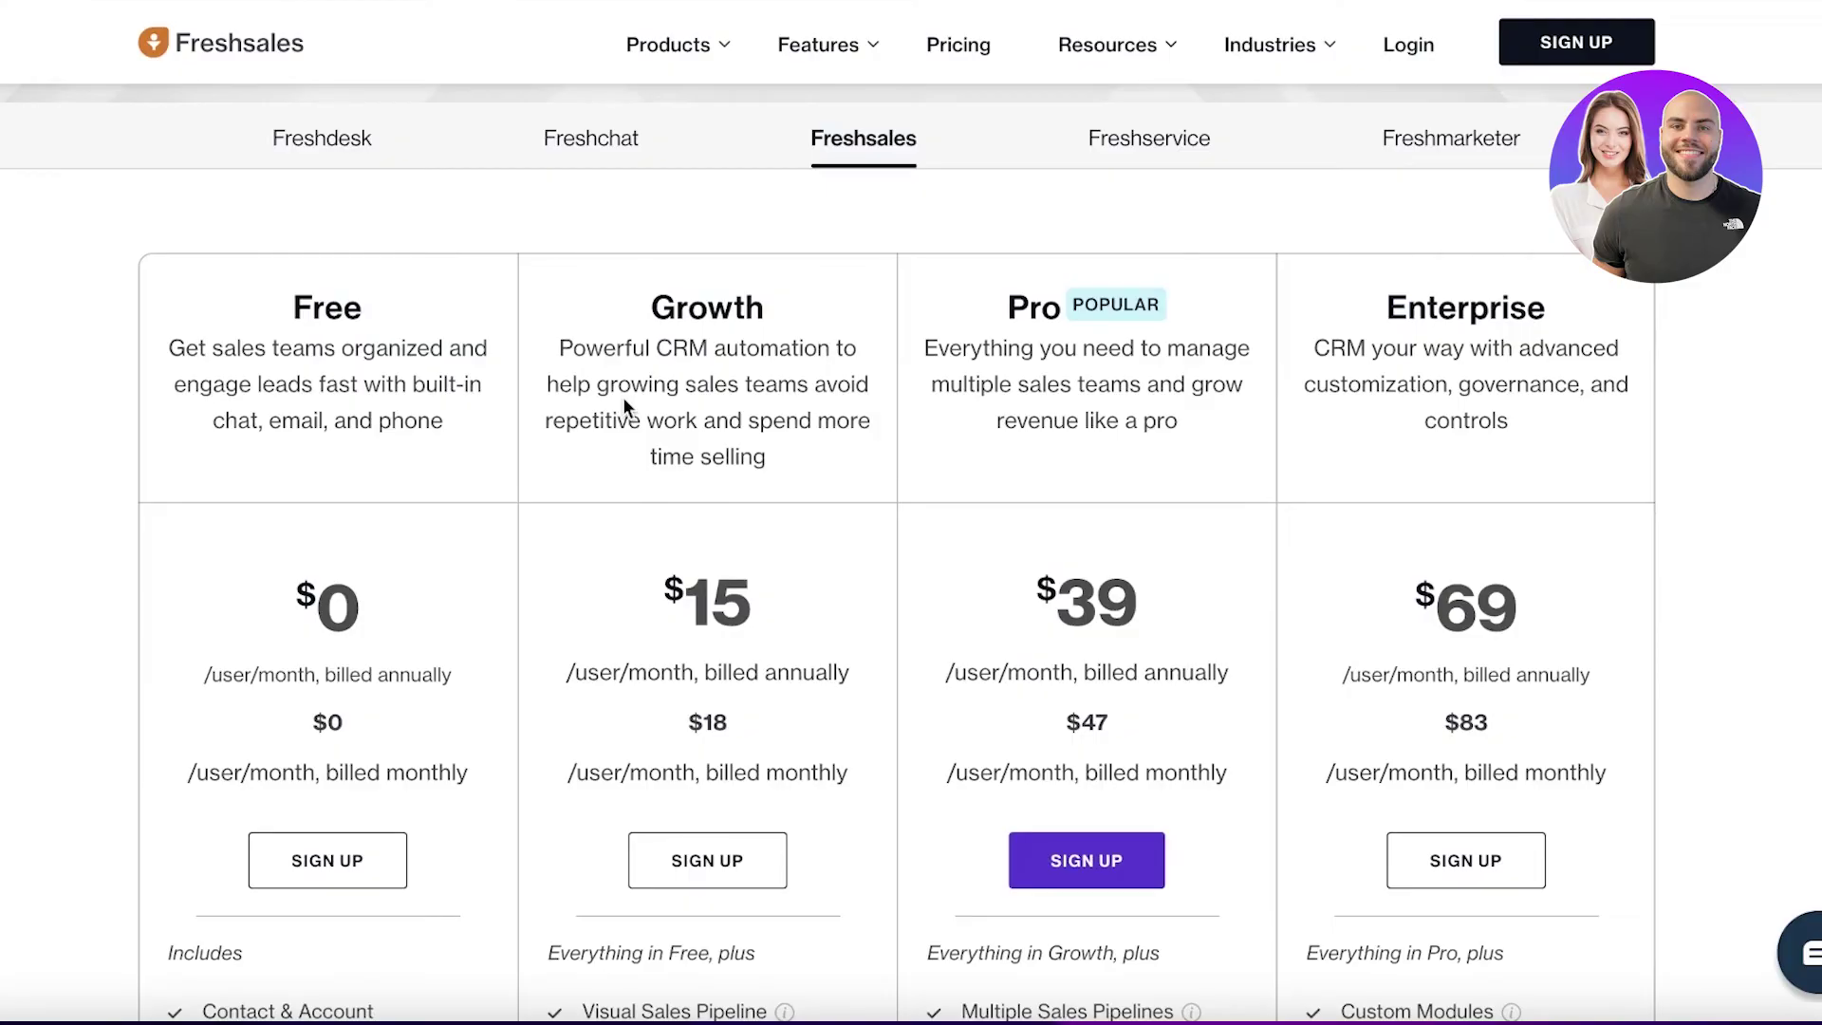
{"action": "scroll", "coordinate": [1139, 333], "scroll_direction": "down", "scroll_amount": 4}
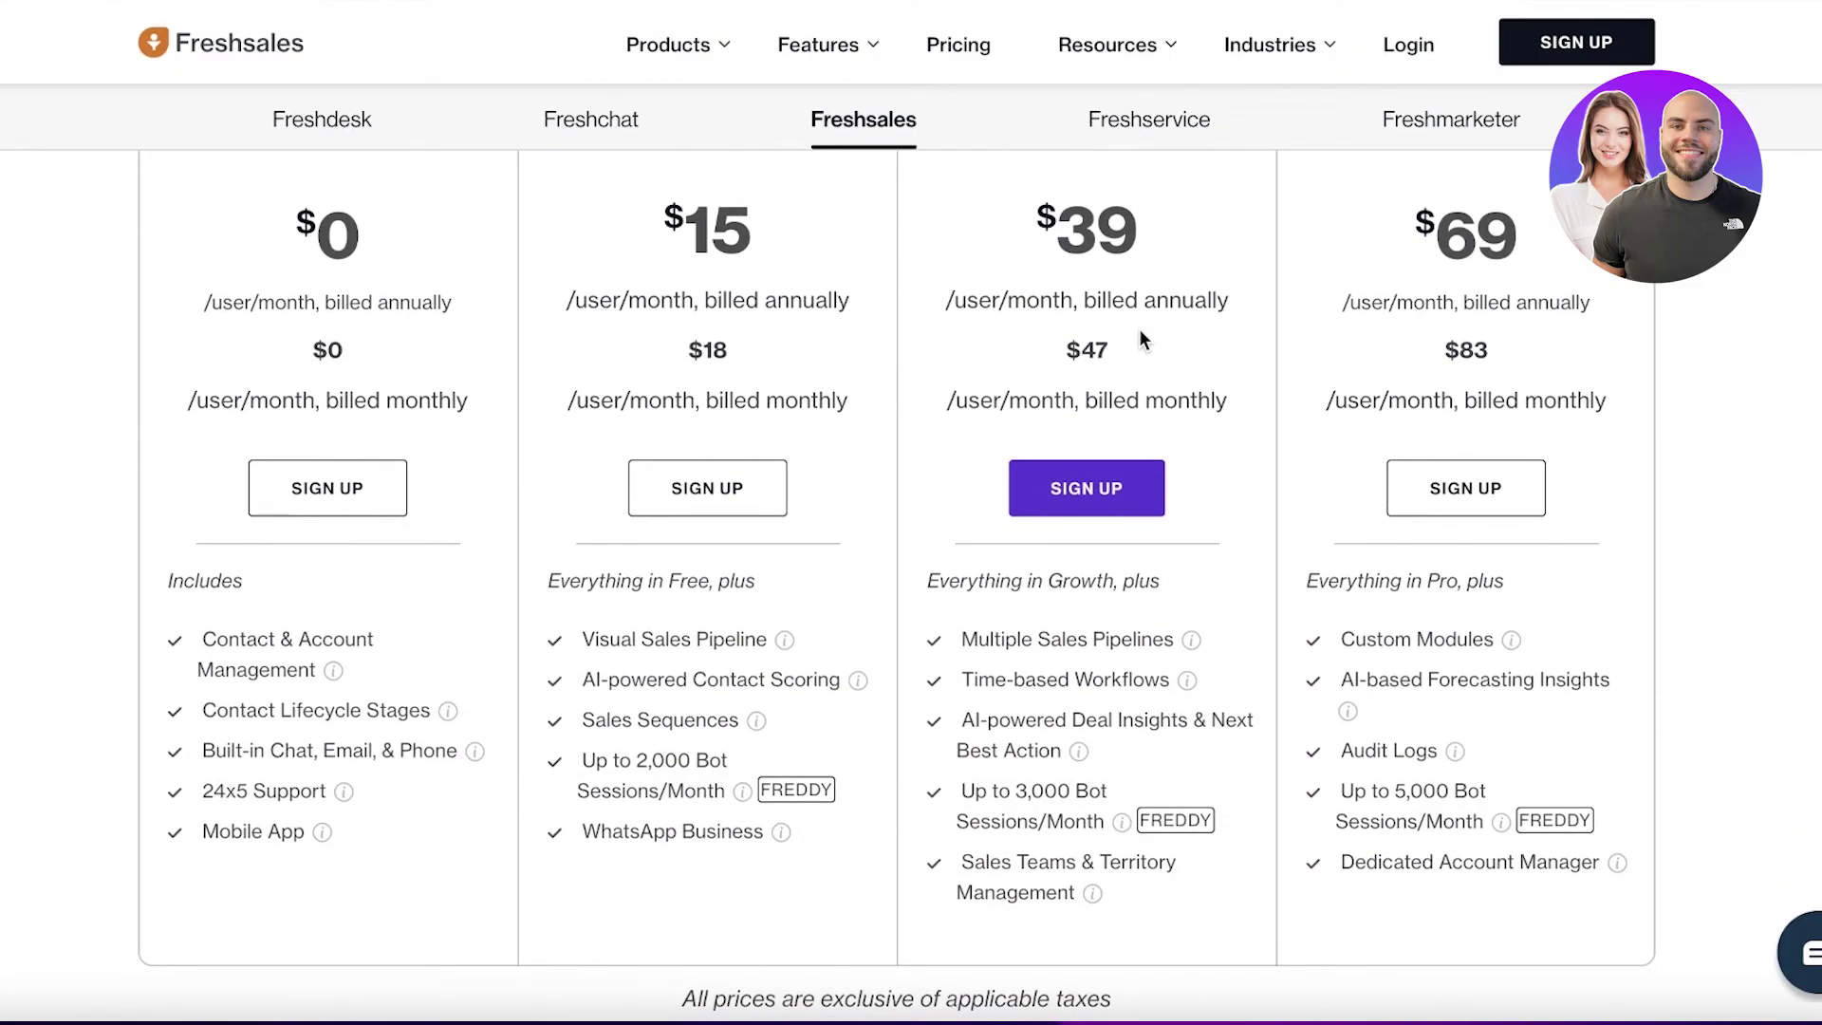
{"action": "scroll", "coordinate": [1108, 370], "scroll_direction": "down", "scroll_amount": 1}
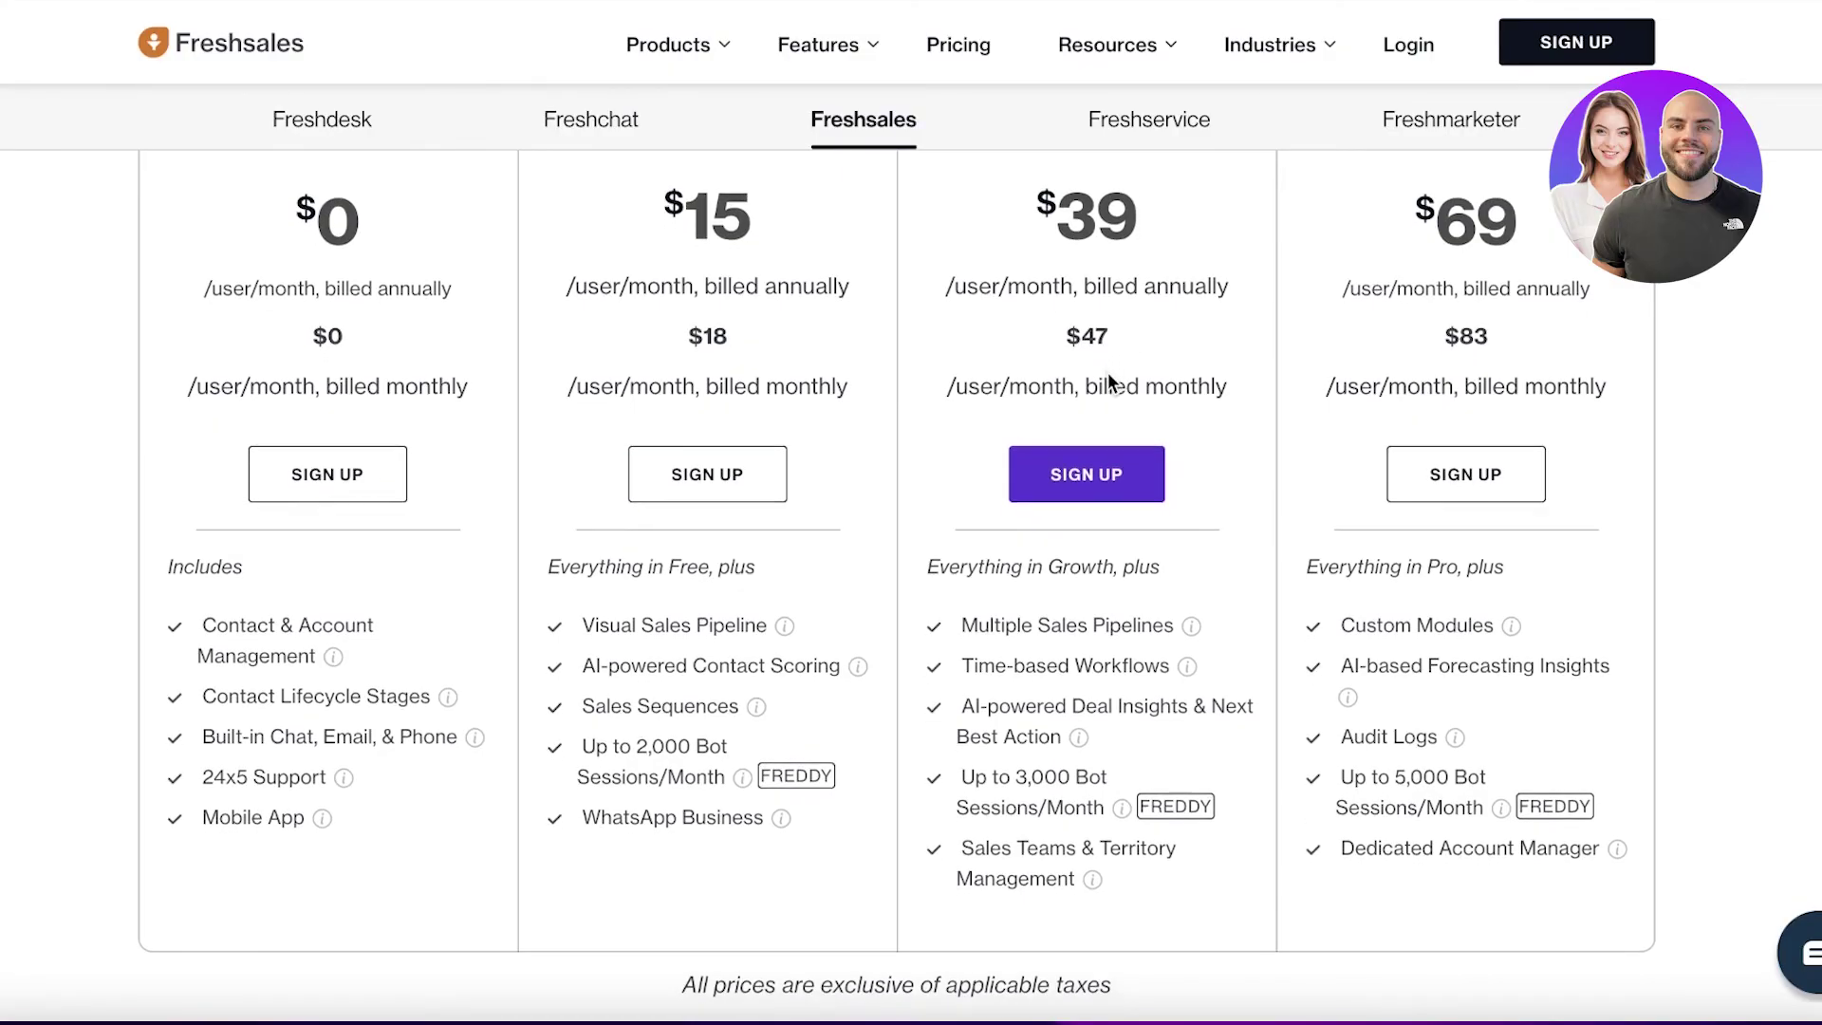
{"action": "scroll", "coordinate": [1108, 377], "scroll_direction": "down", "scroll_amount": 1}
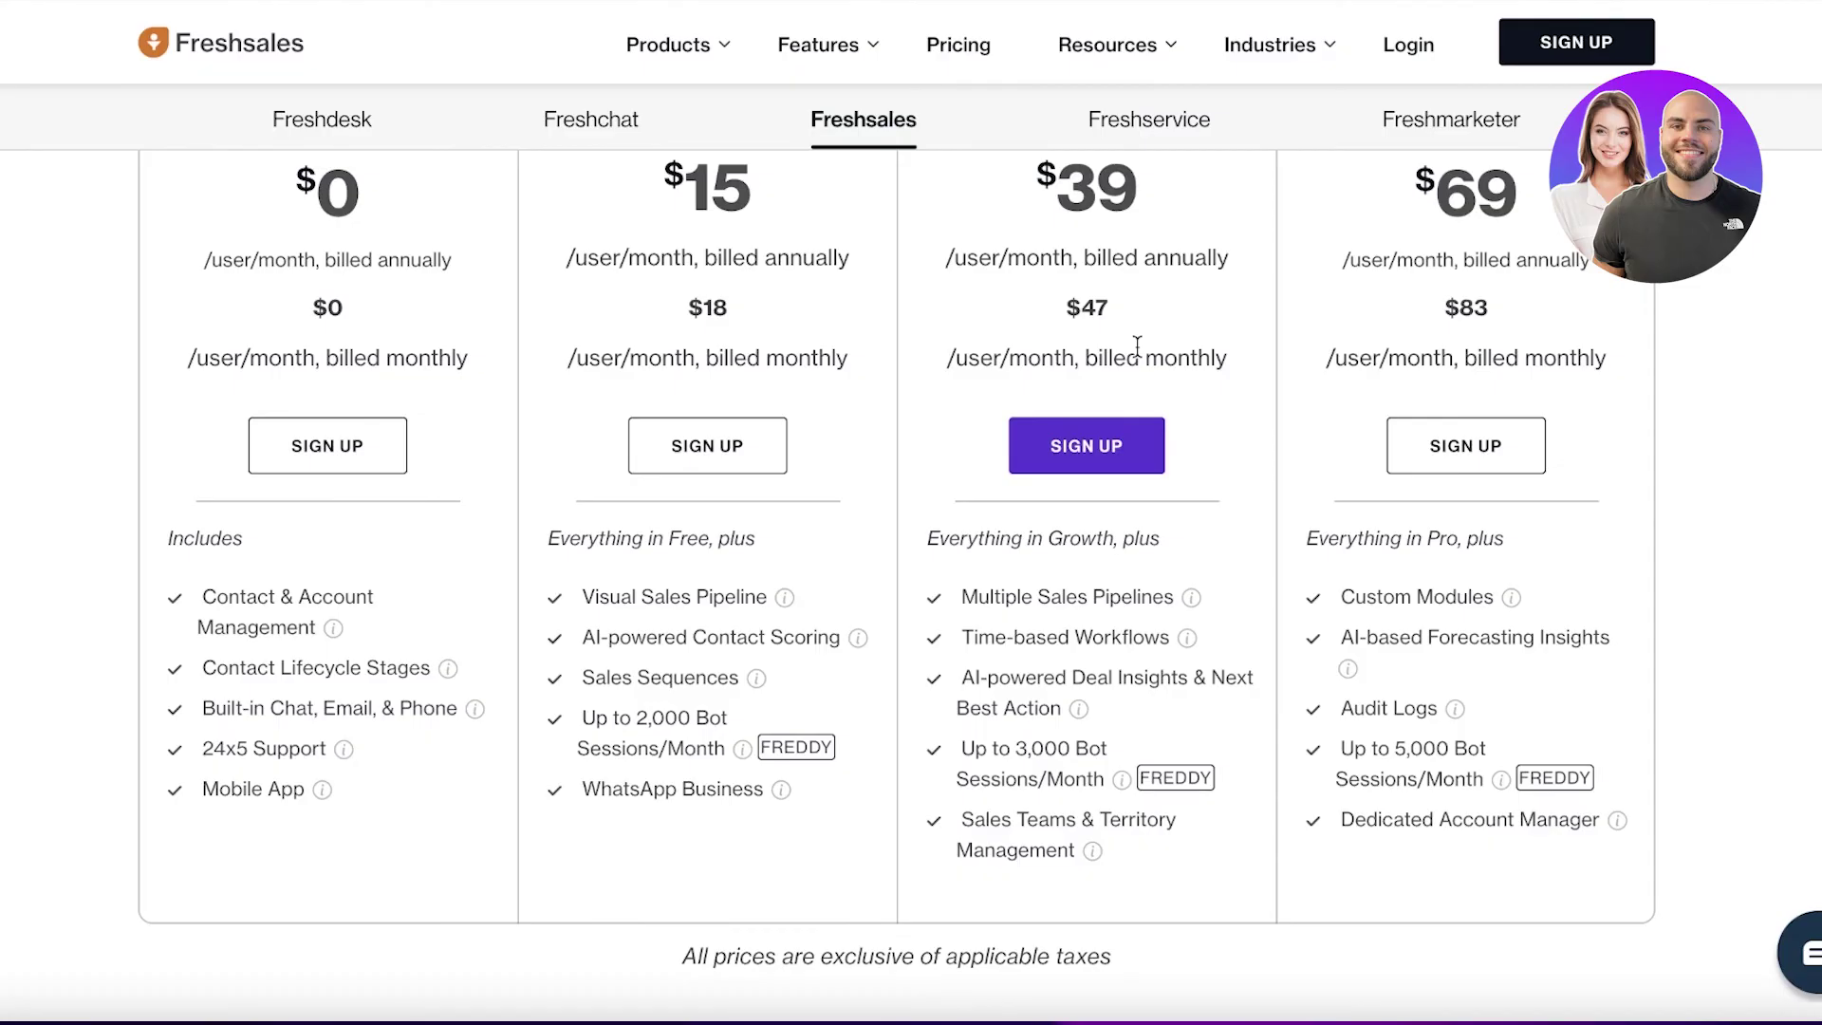
{"action": "scroll", "coordinate": [1158, 373], "scroll_direction": "up", "scroll_amount": 4}
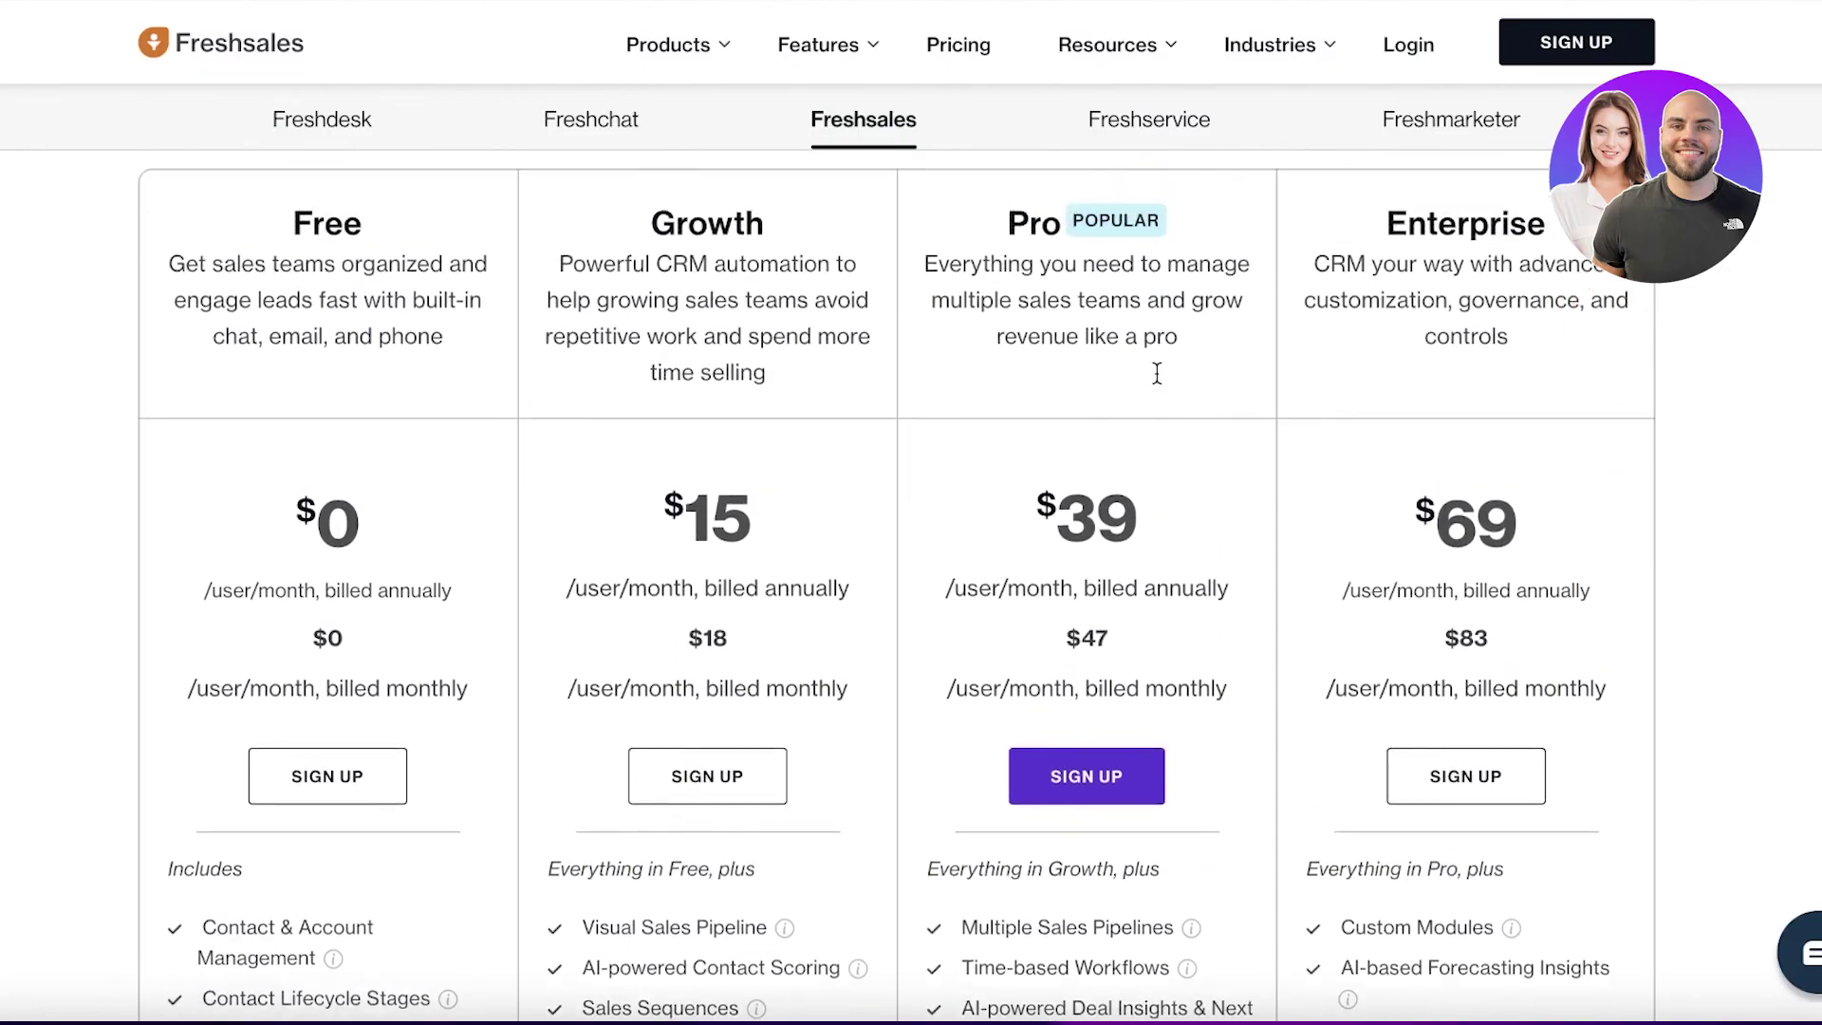
{"action": "scroll", "coordinate": [1592, 492], "scroll_direction": "down", "scroll_amount": 1}
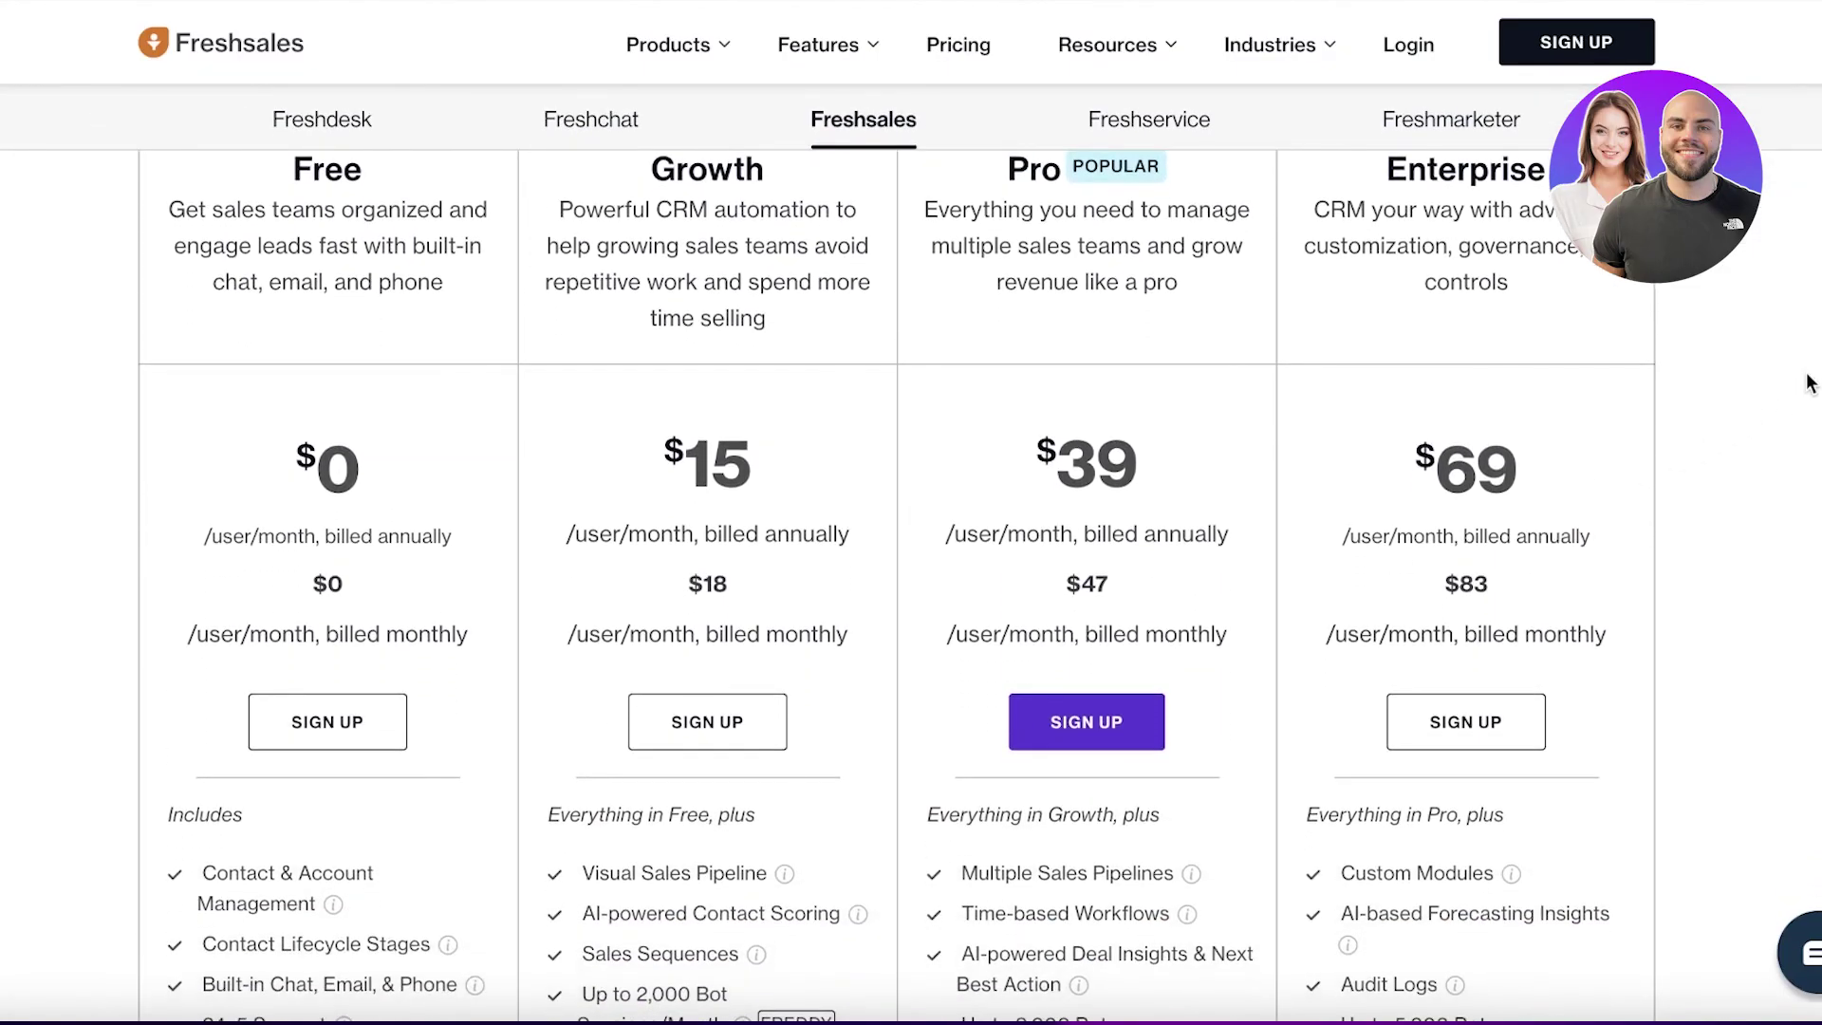
{"action": "scroll", "coordinate": [1608, 365], "scroll_direction": "down", "scroll_amount": 7}
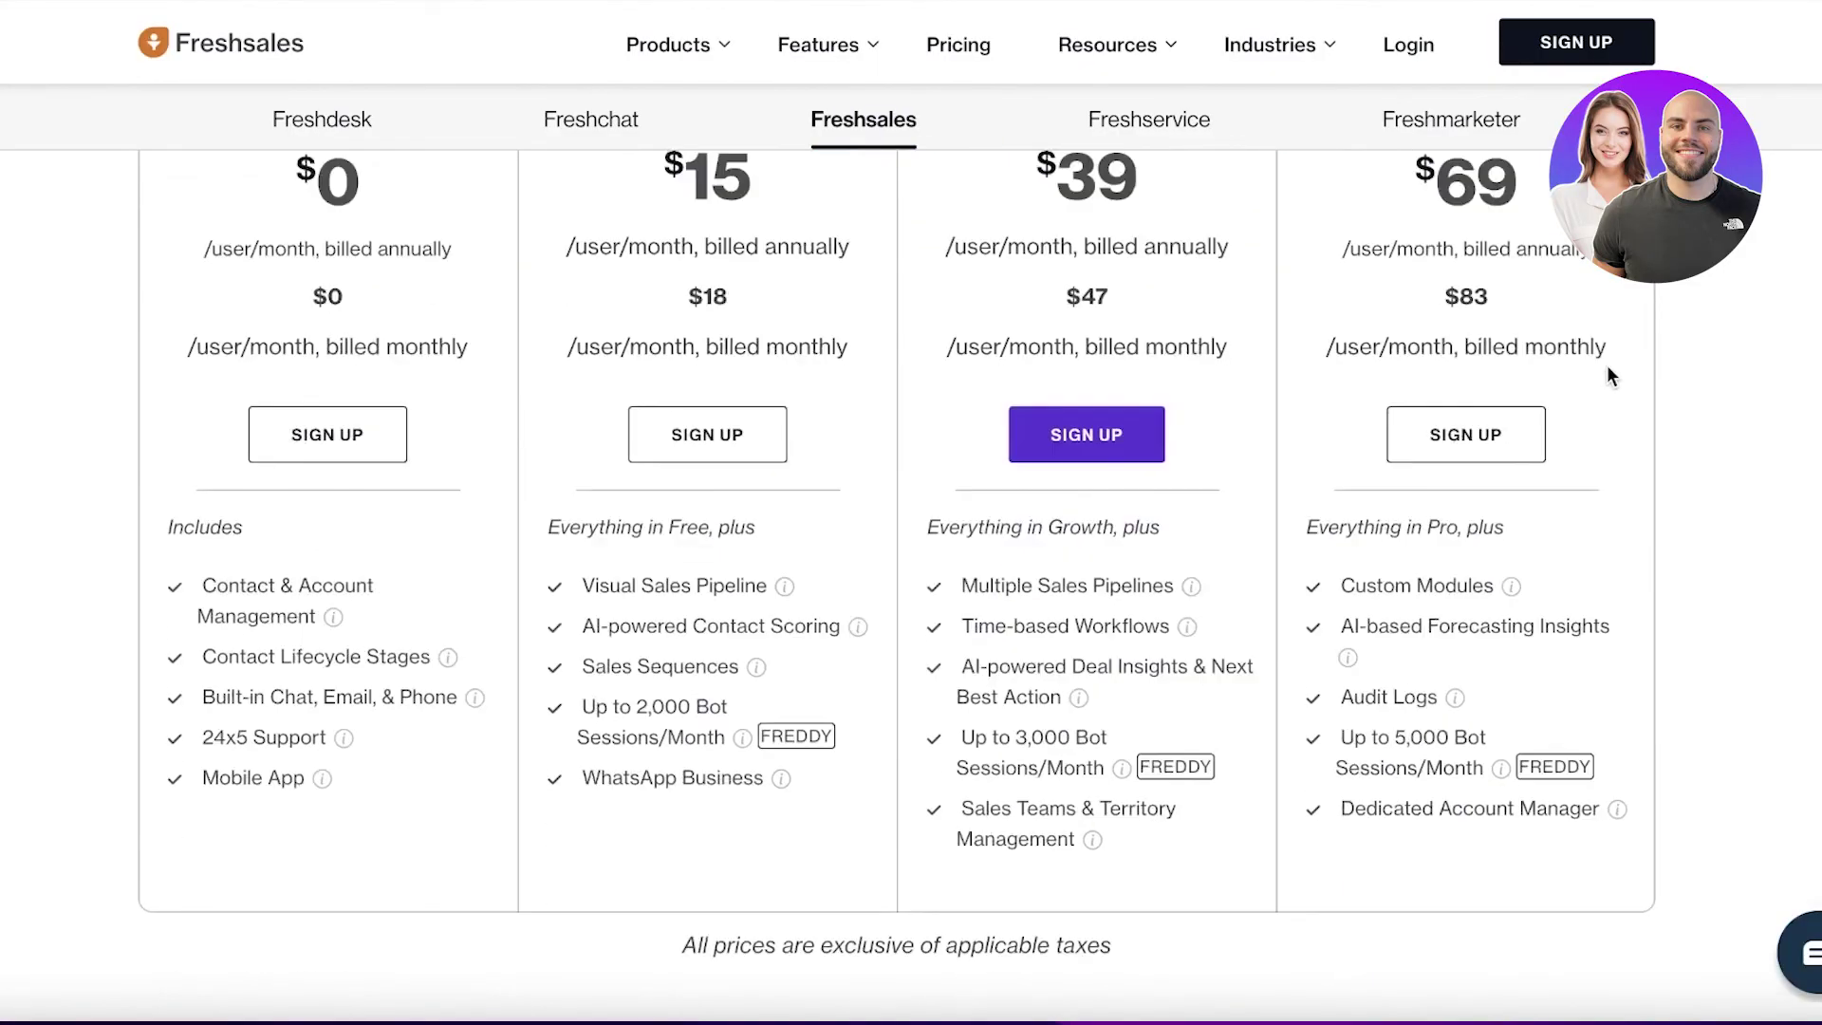
{"action": "scroll", "coordinate": [1745, 284], "scroll_direction": "up", "scroll_amount": 1}
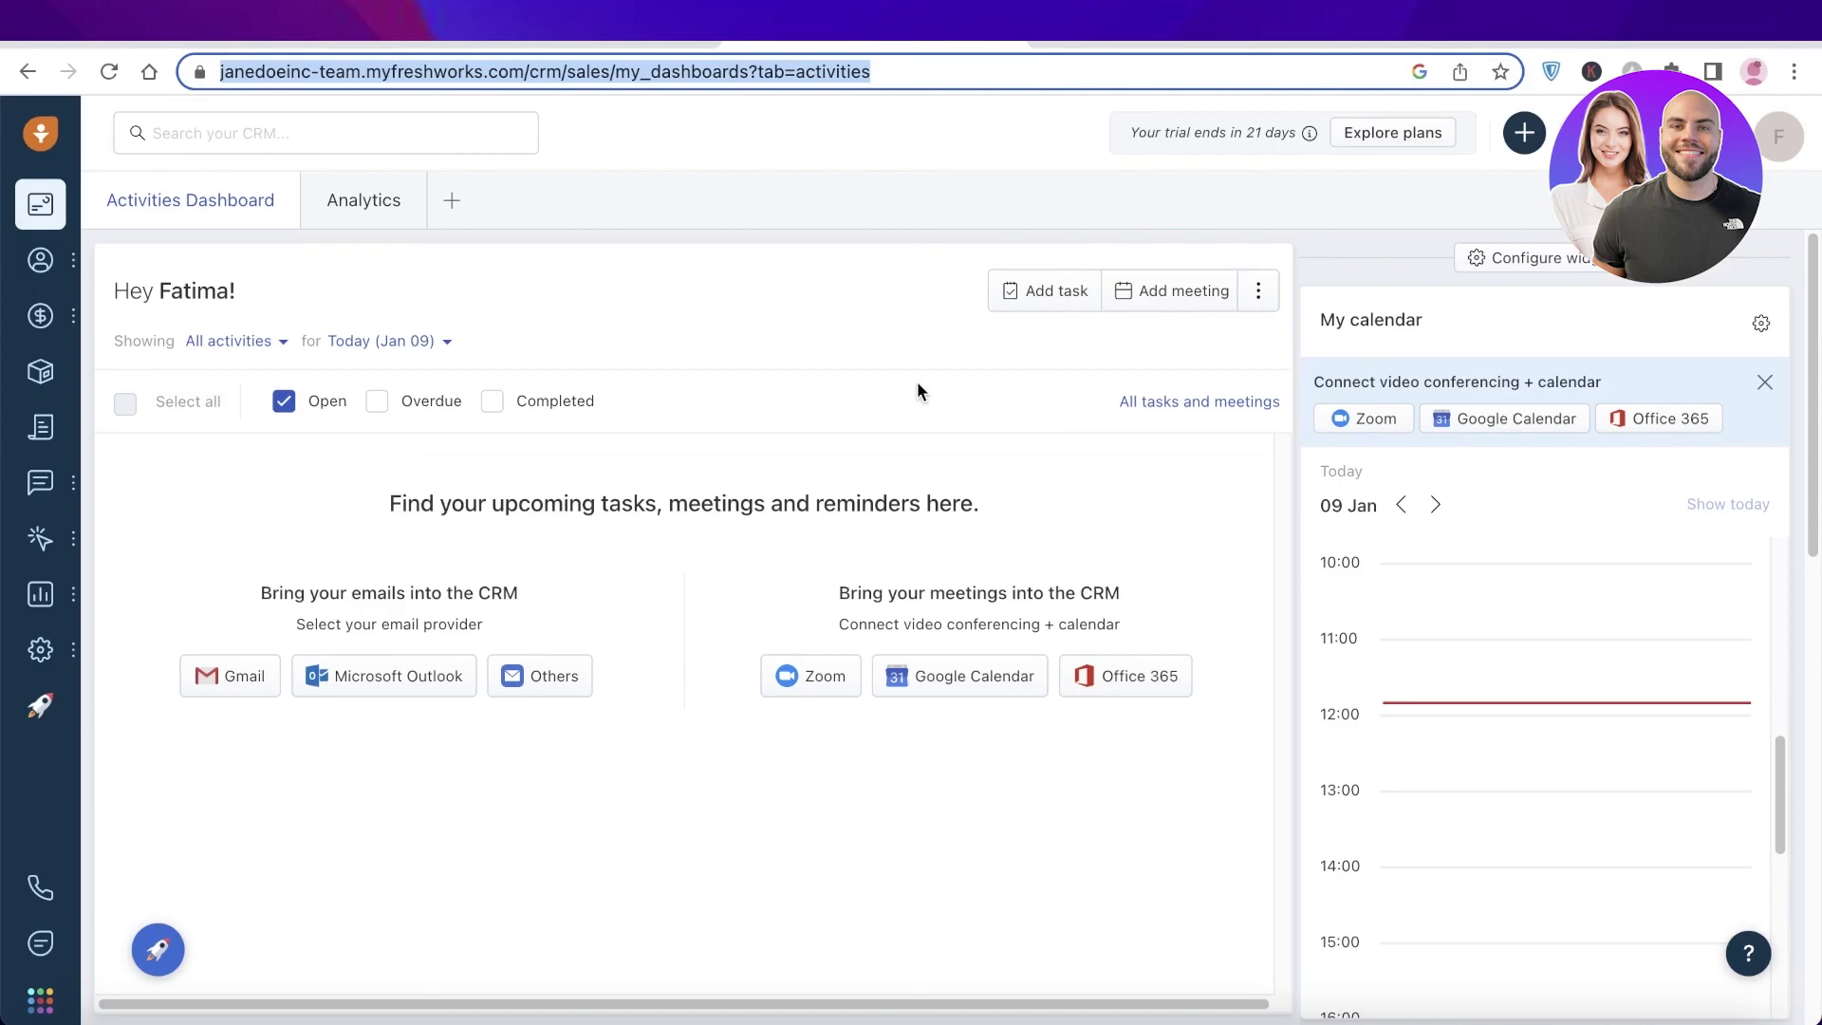
Deselect the address text, leaving the Activities Dashboard for 09 Jan in view.
{"action": "left_click", "coordinate": [1139, 364]}
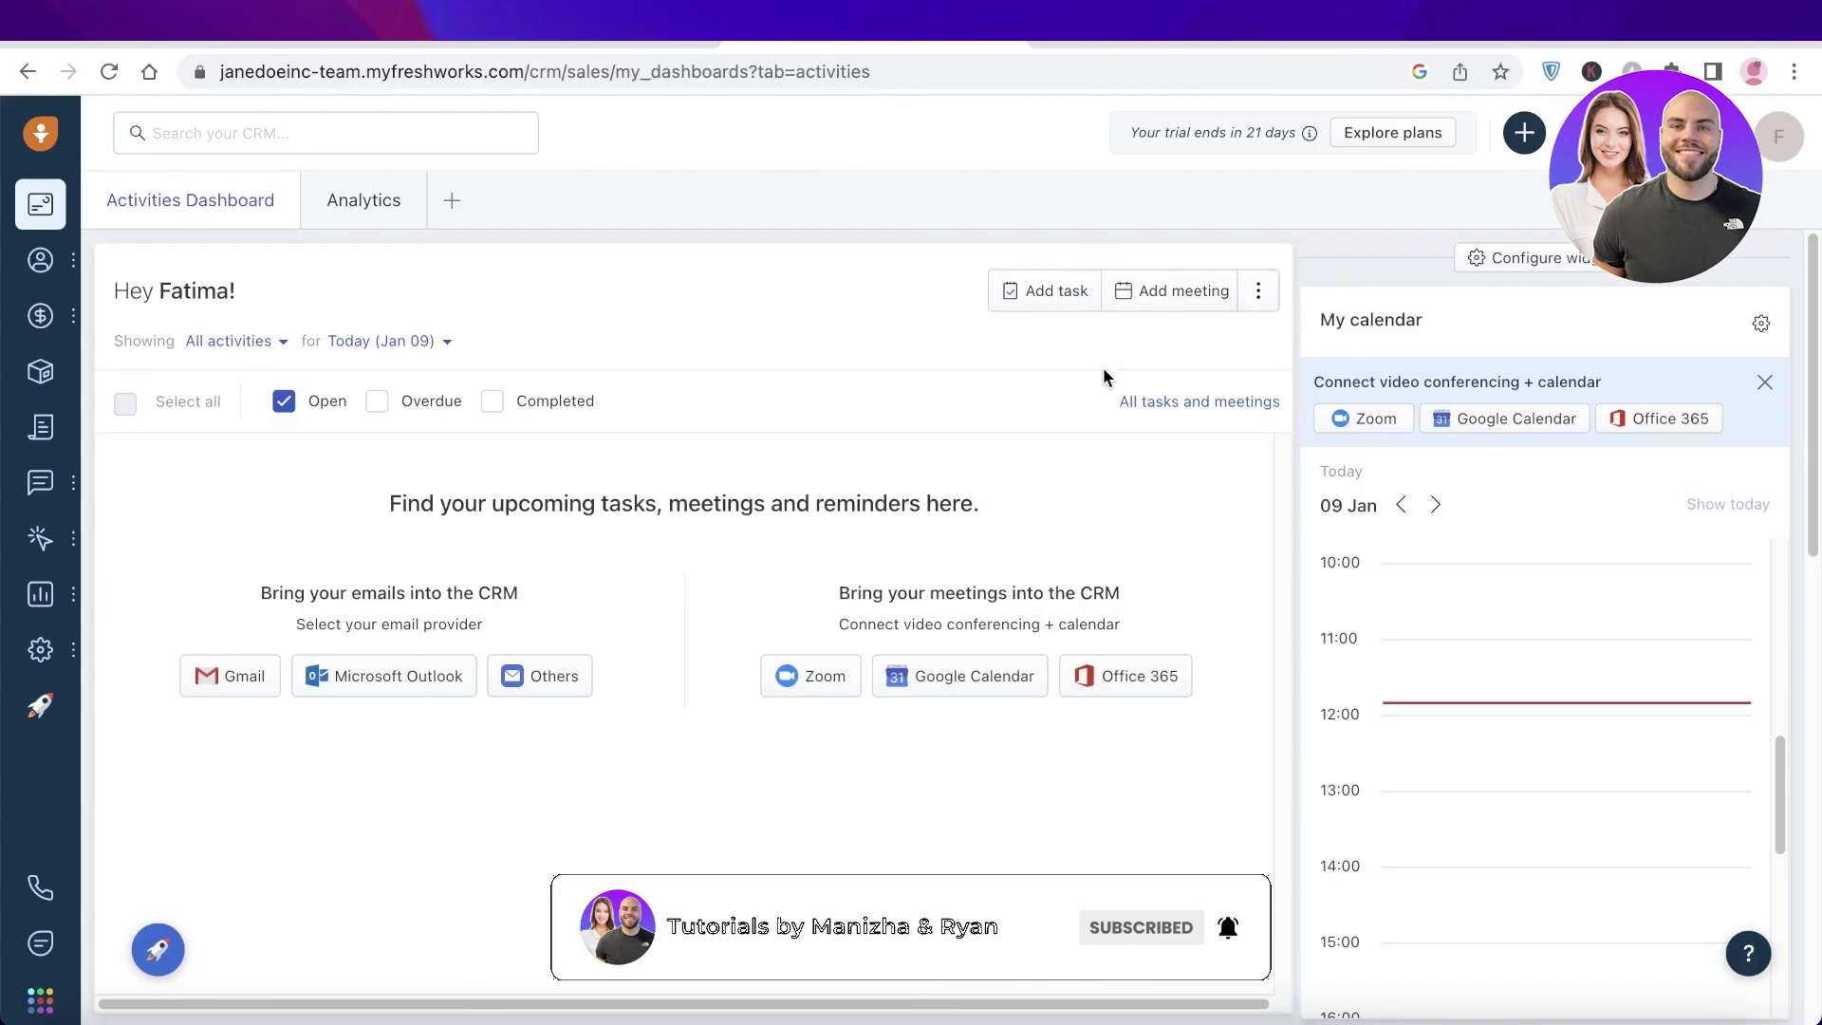